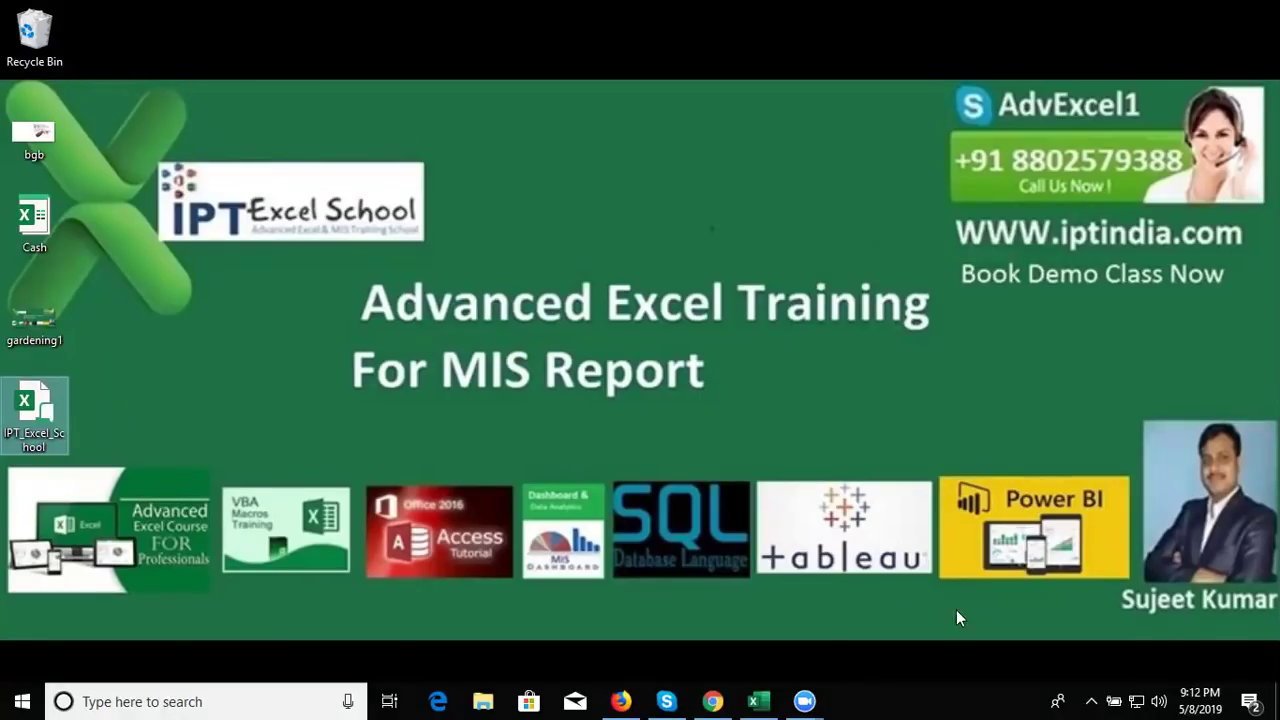
Bring Excel forward and delete the RANDBETWEEN numbers filling A1:K14 on Sheet3
left_click(765, 692)
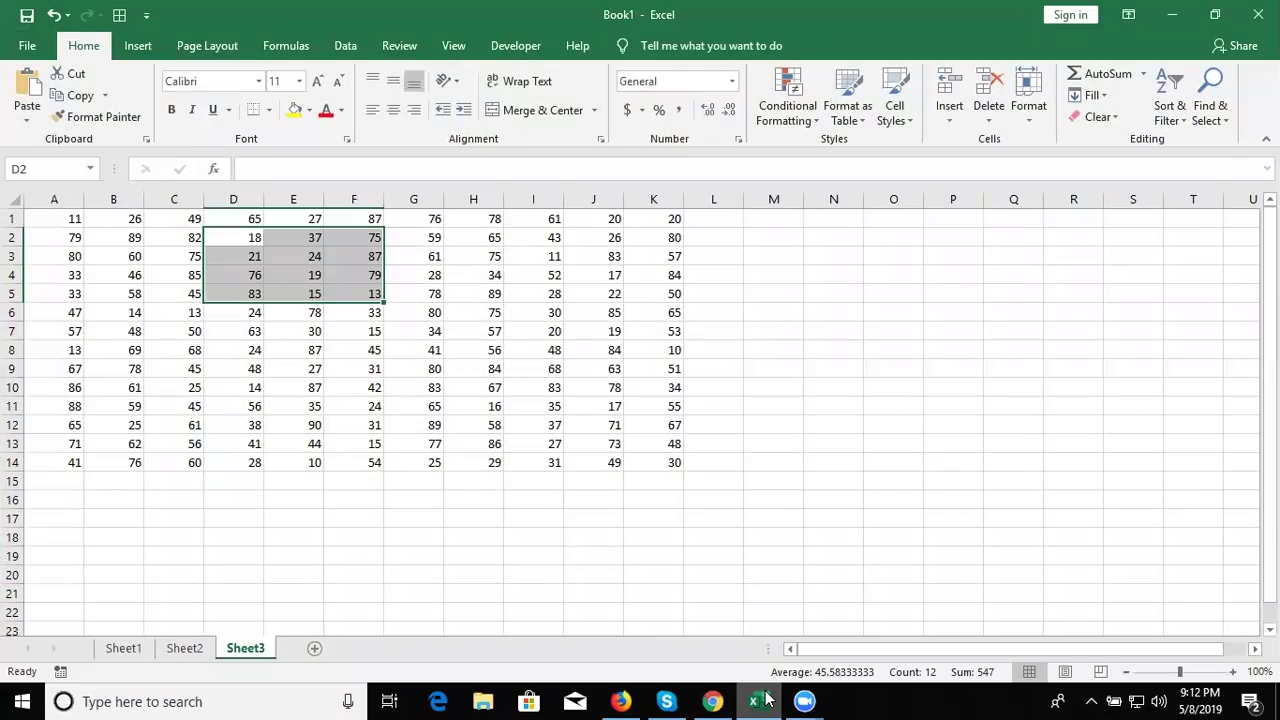
left_click(666, 462)
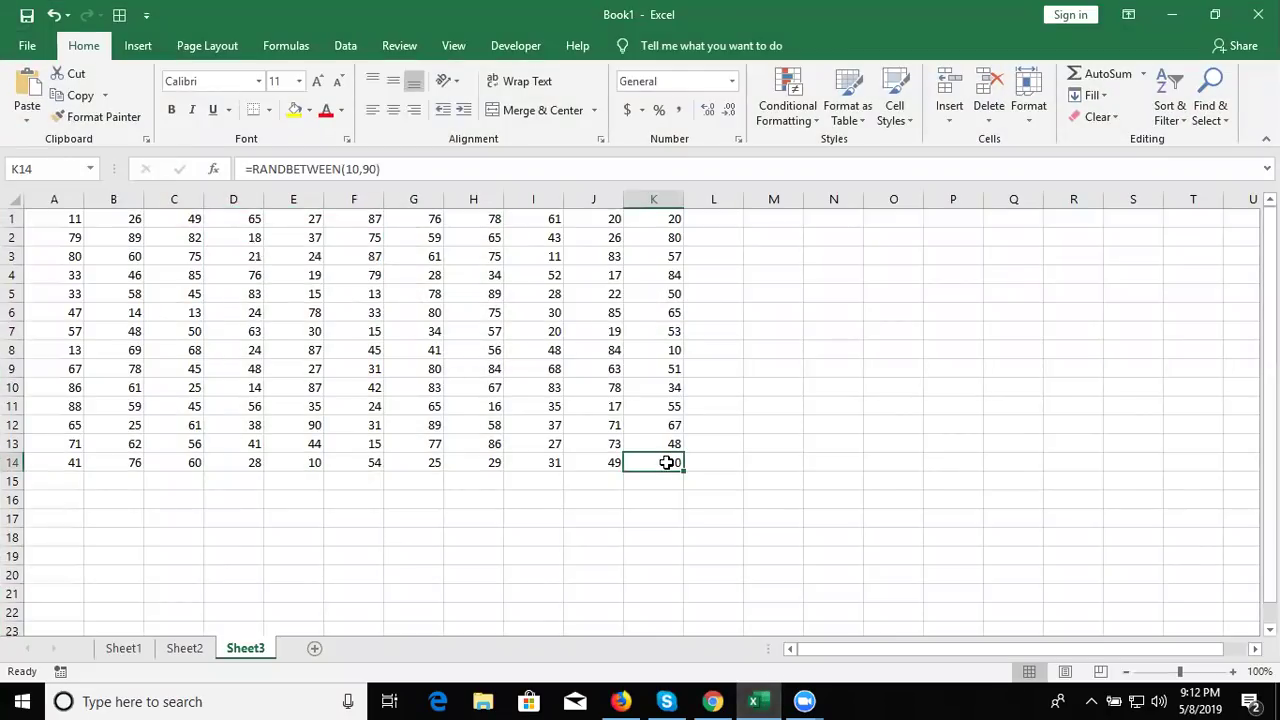
left_click_drag(666, 462, 48, 195)
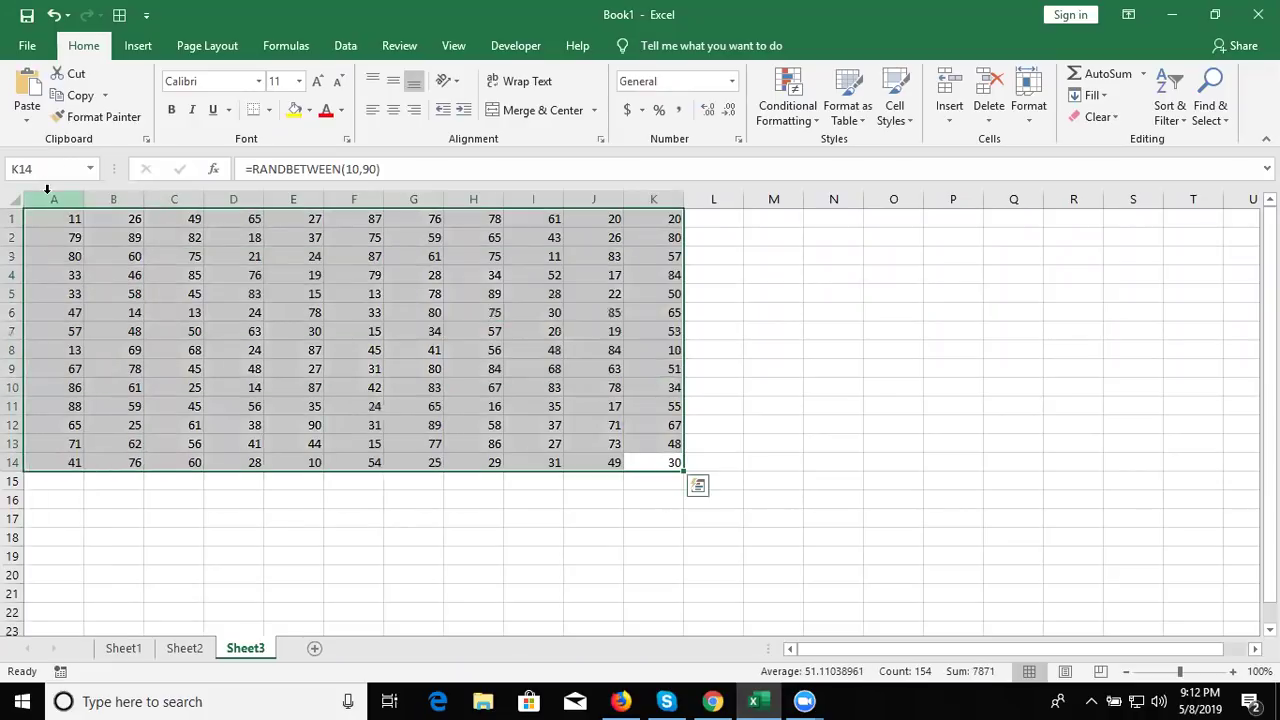
key("Delete")
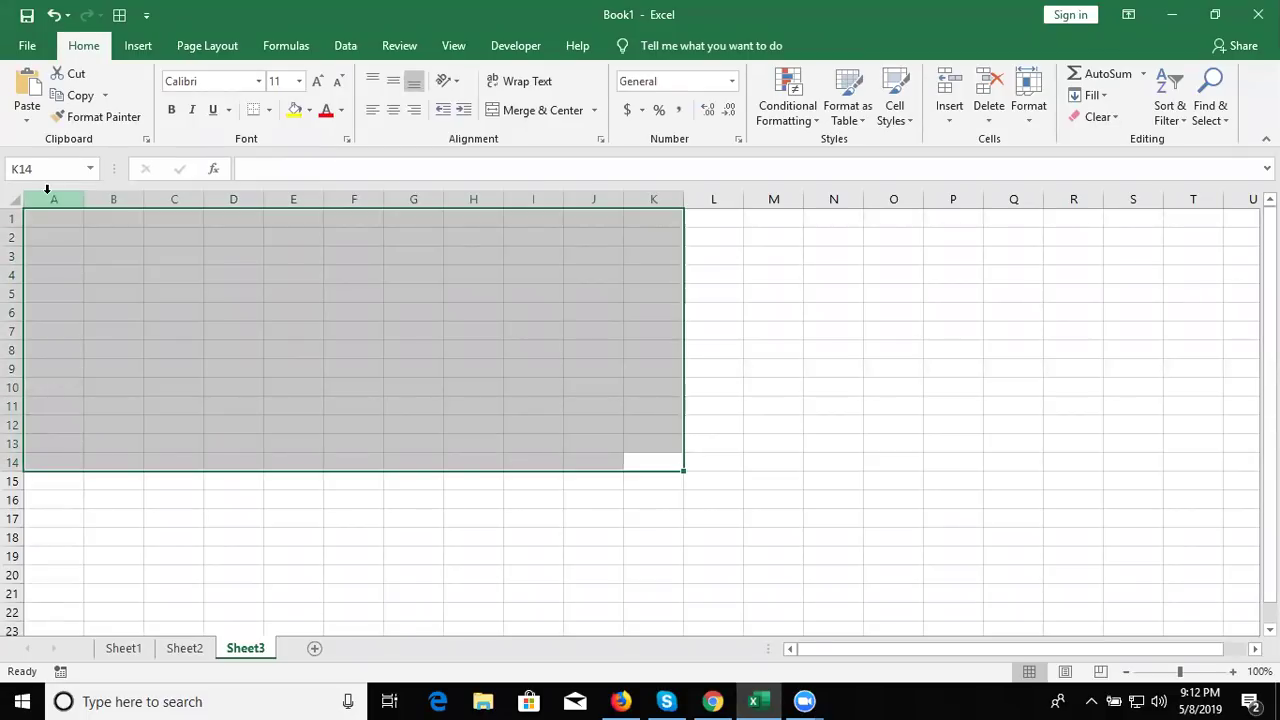
left_click(28, 50)
left_click(48, 120)
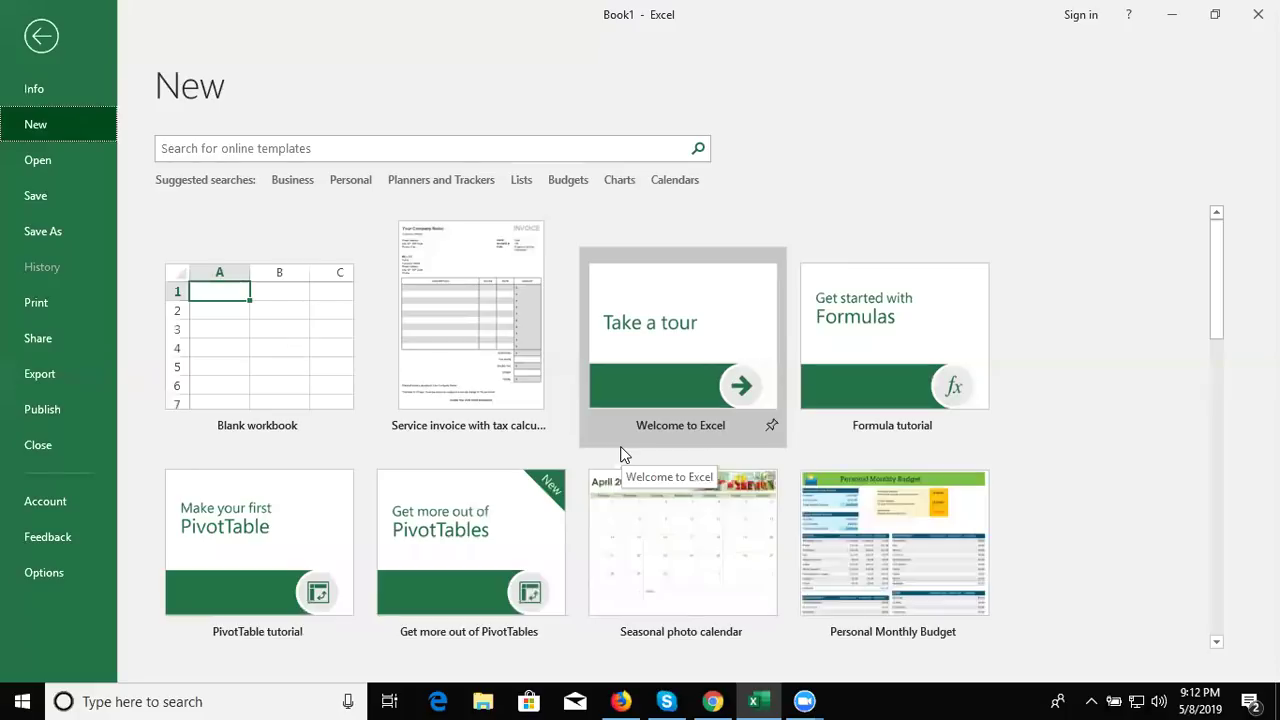
key("Escape")
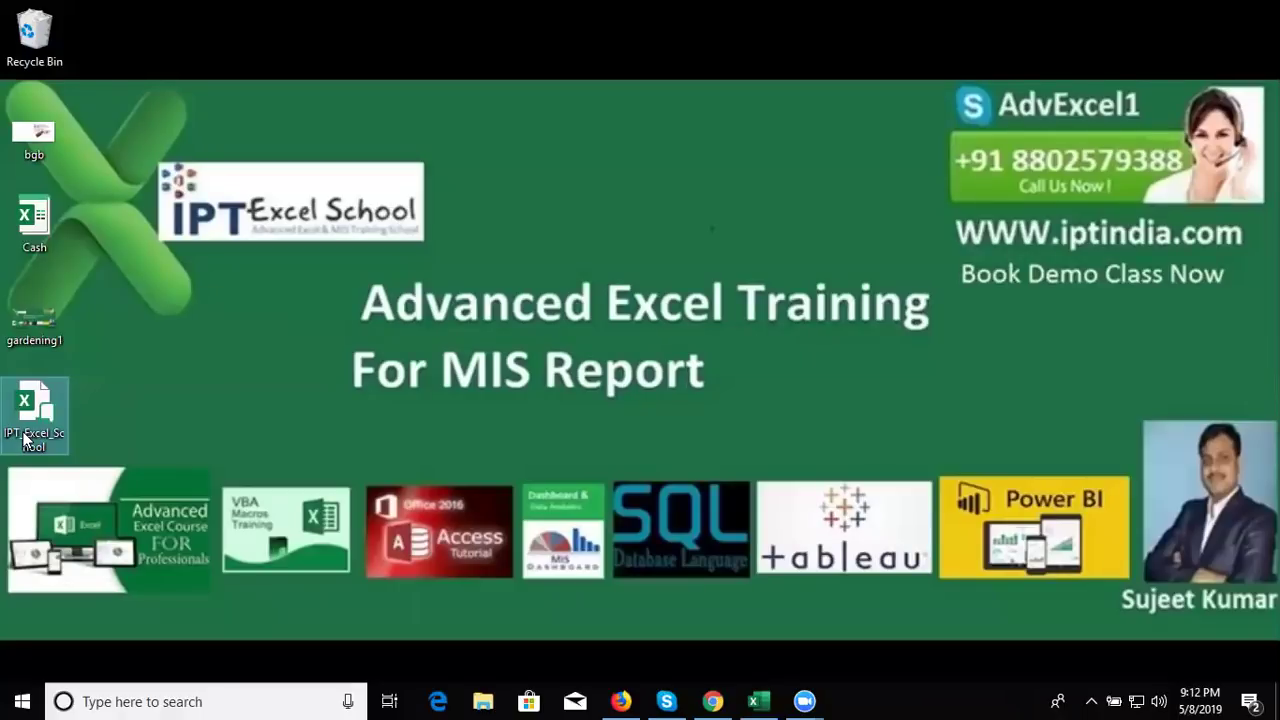
double_click(24, 434)
right_click(23, 434)
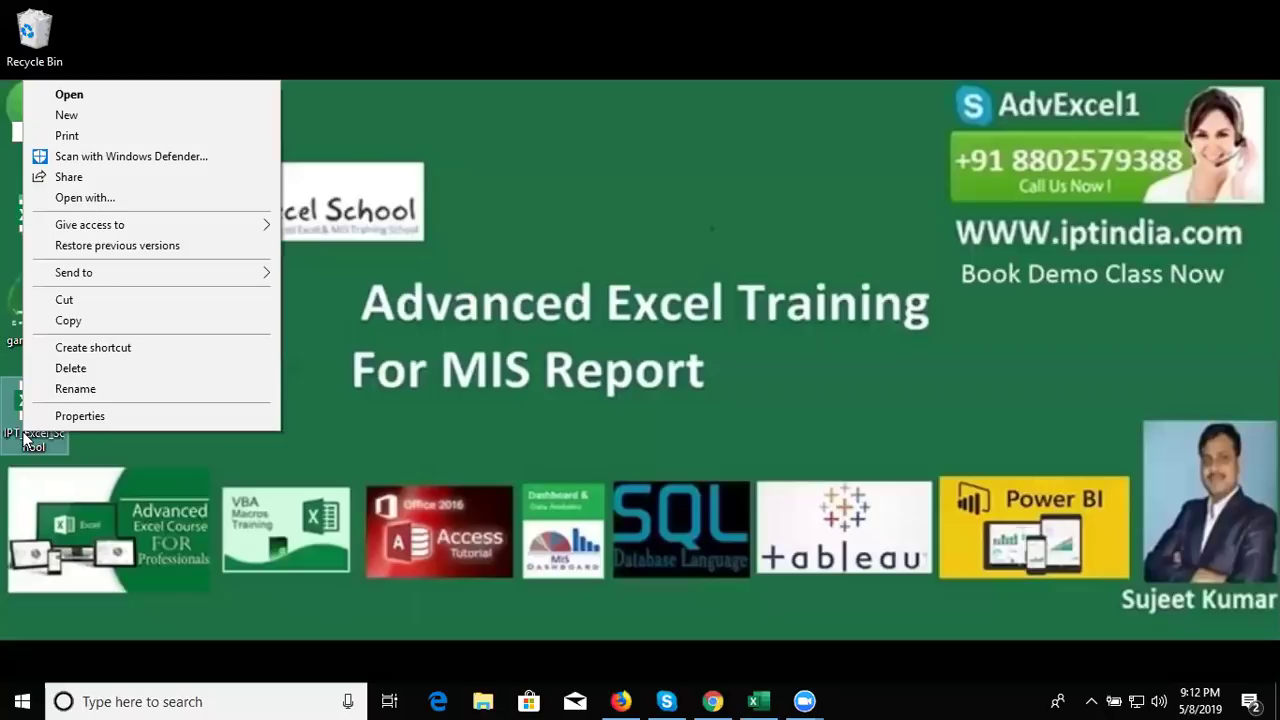
left_click(379, 441)
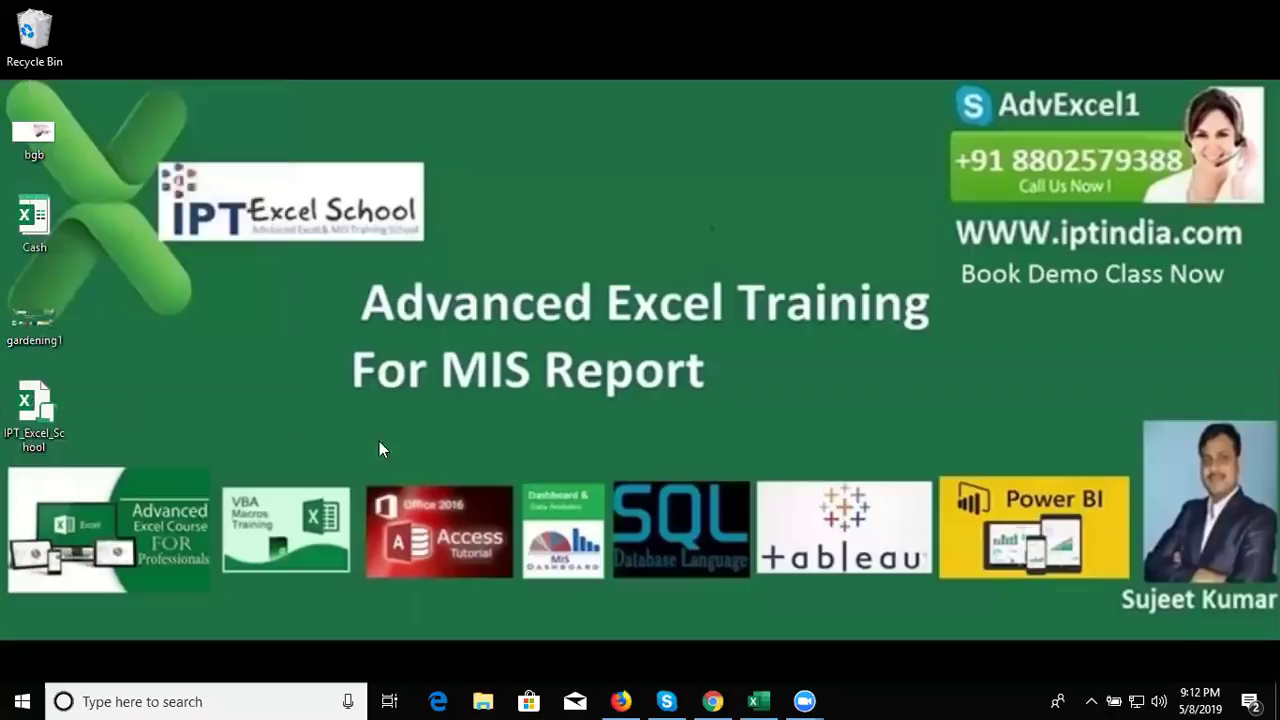
left_click(759, 701)
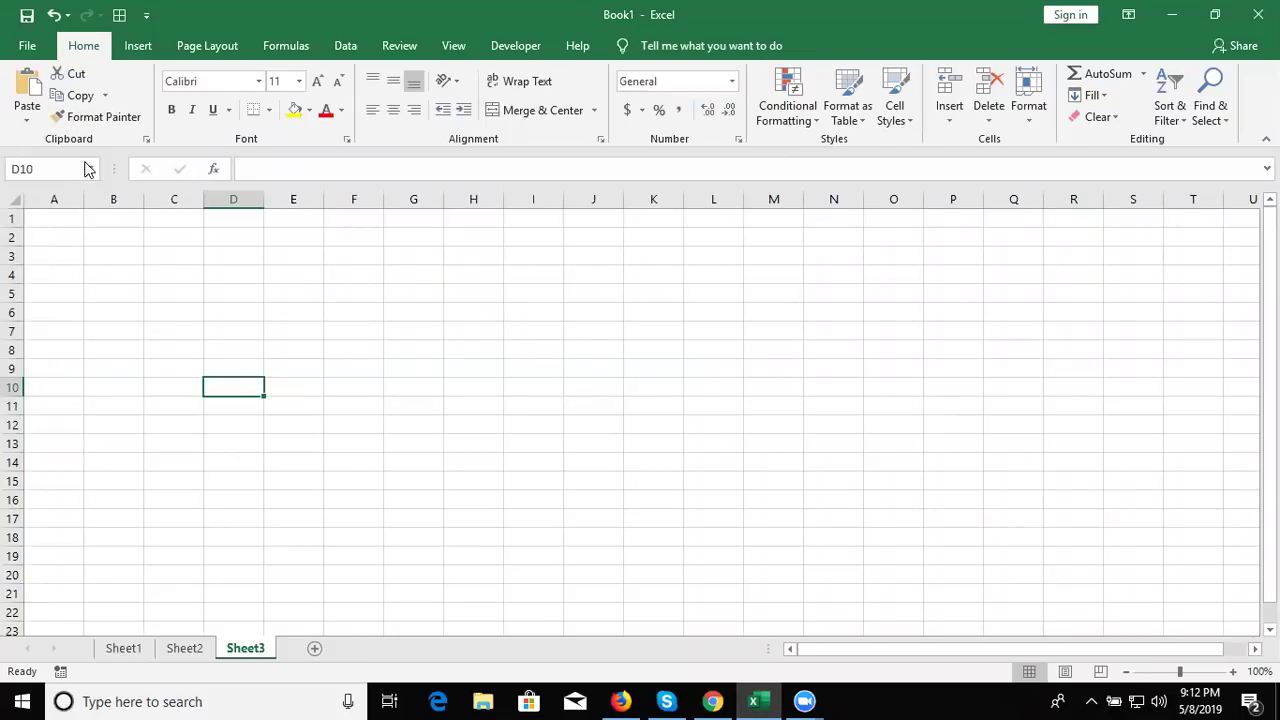
Enter the headings Name, Roll and Marks in cells A1, B1 and C1
left_click(74, 219)
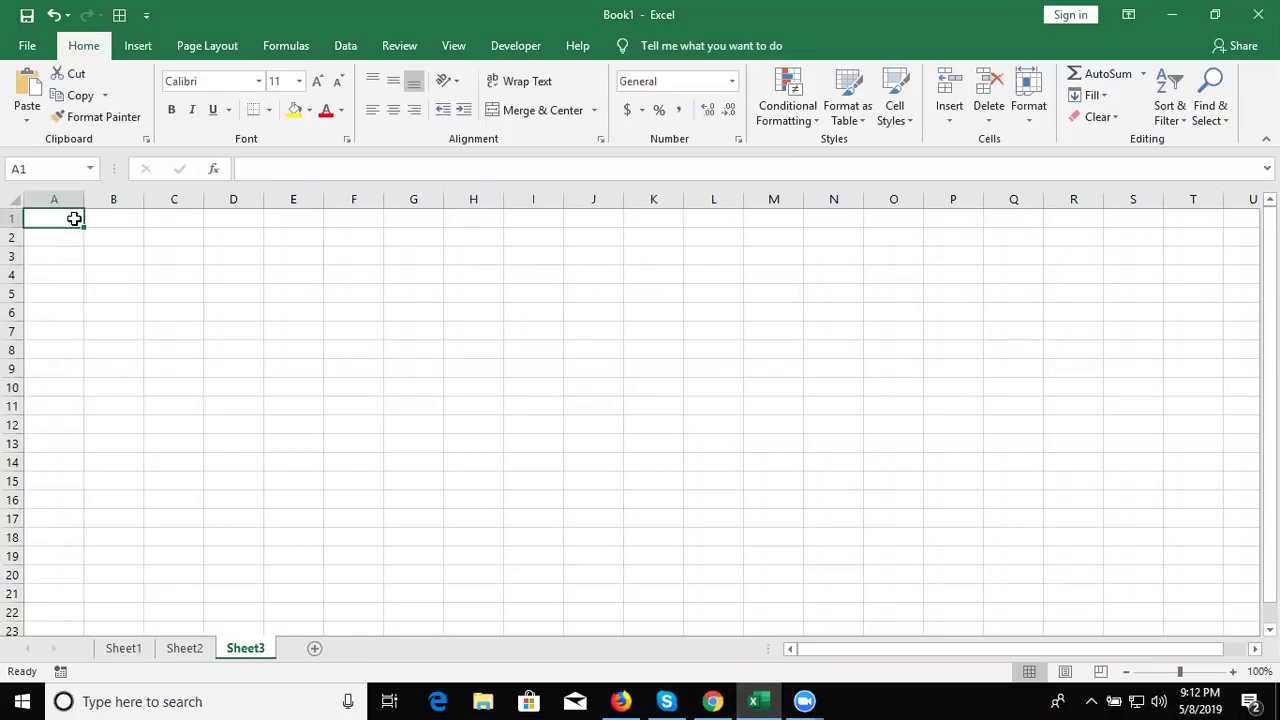
type("Name")
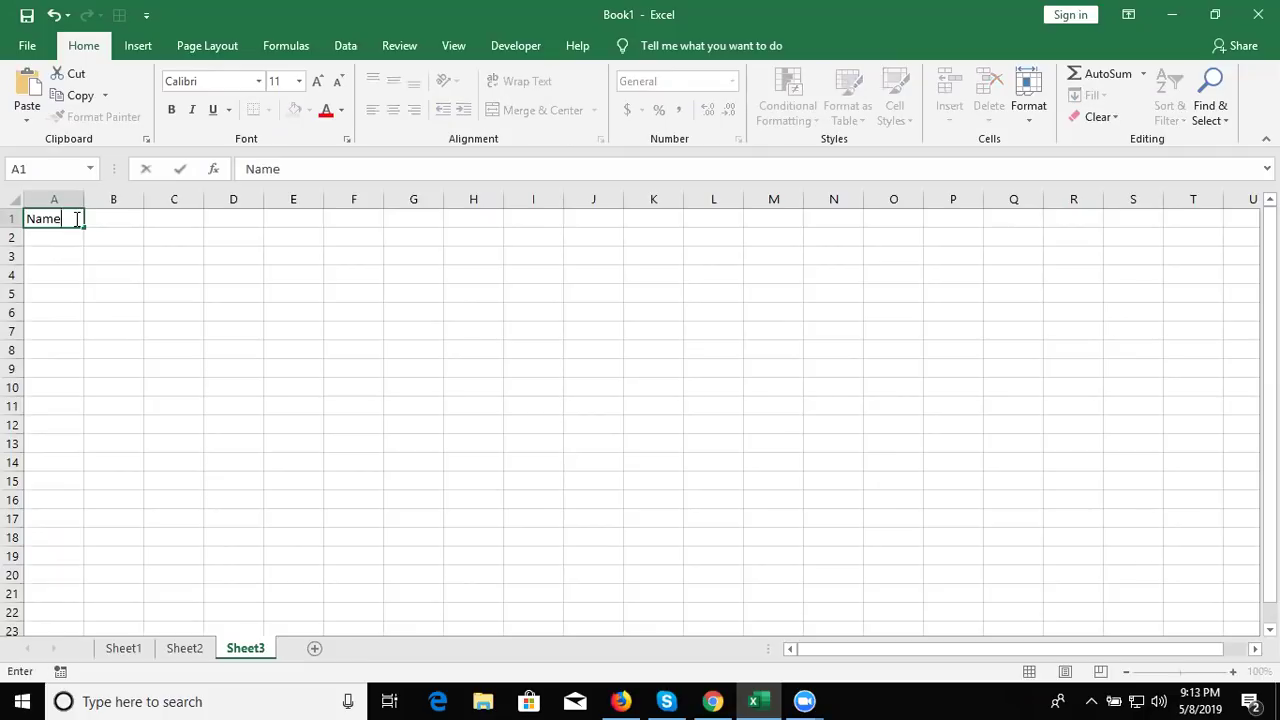
key("Tab")
type("Roll")
key("Tab")
type("Mar")
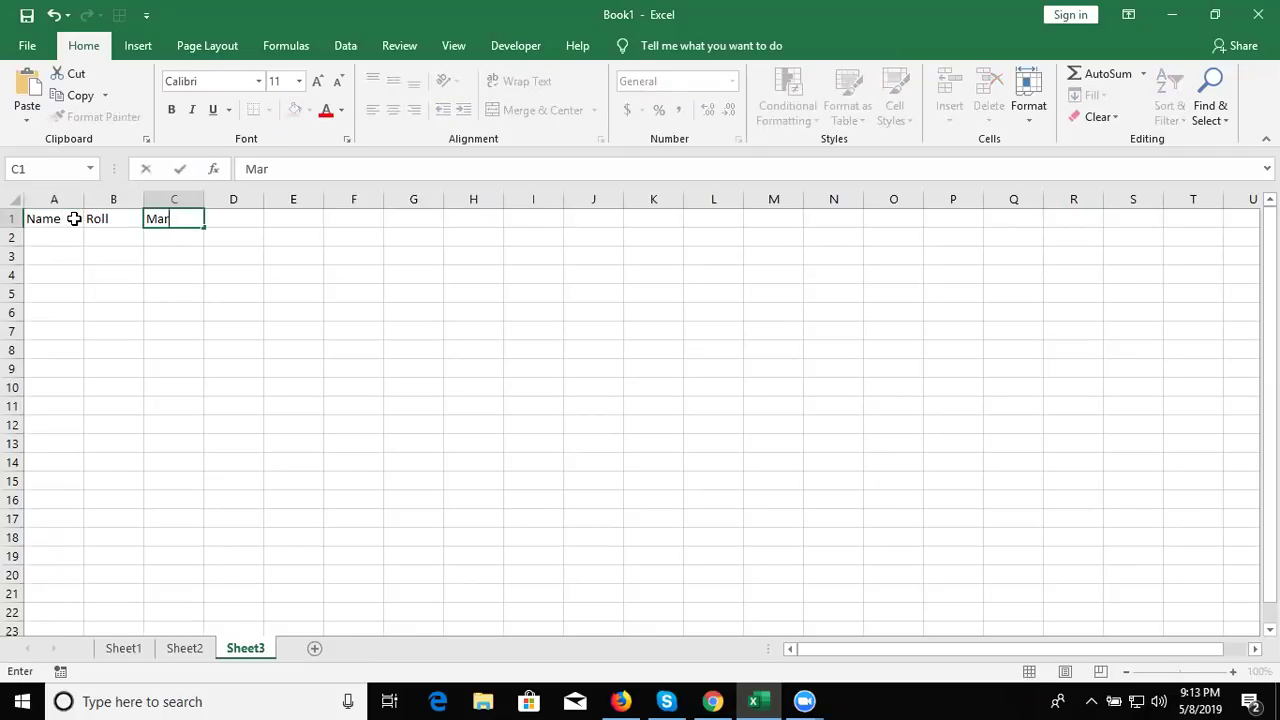
type("ks")
key("Return")
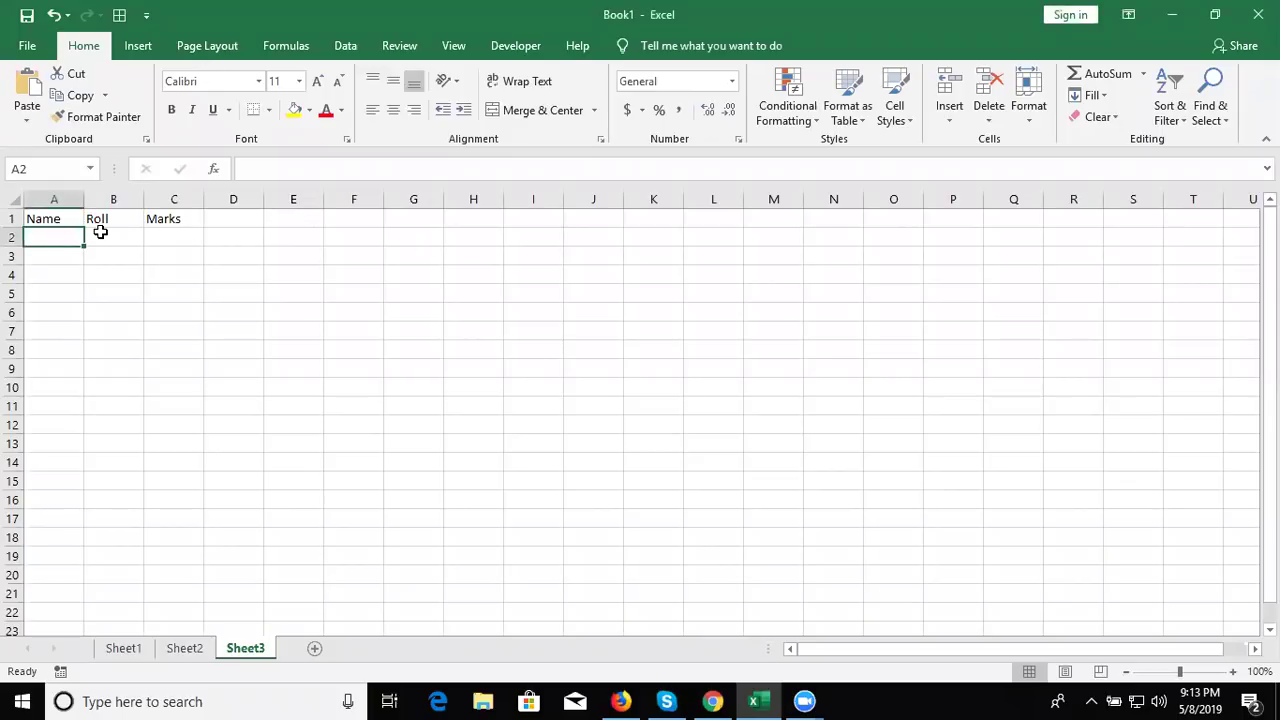
Enter Puja in A2 and fill the student names Neeraj, KAvita, Dev, Ravi down to A6
type("Puja")
key("Return")
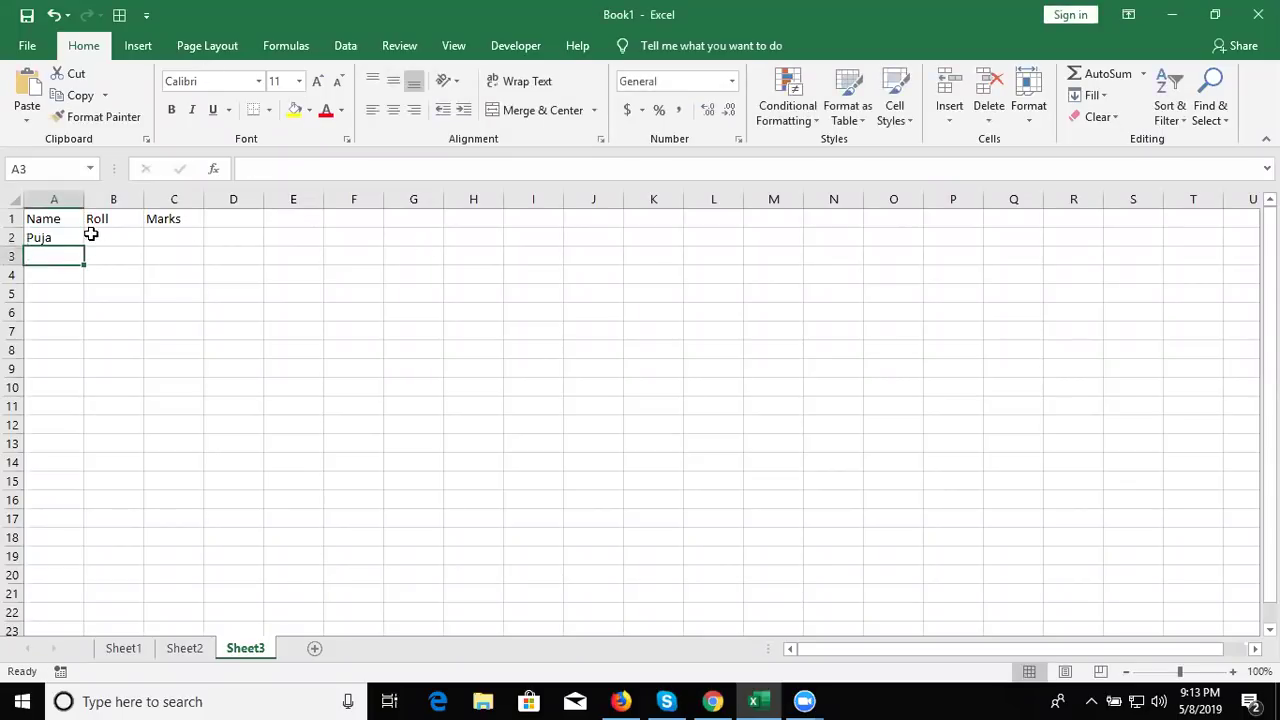
left_click(51, 238)
left_click_drag(84, 247, 82, 324)
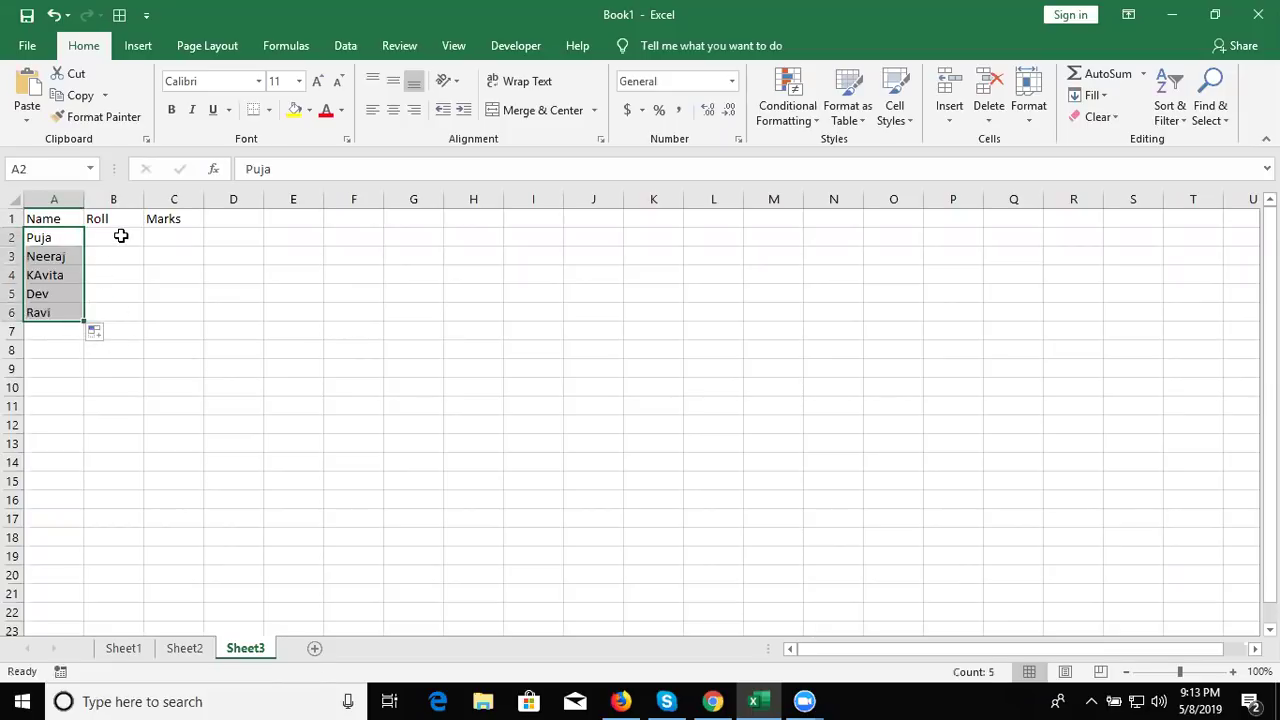
left_click(120, 236)
key("End")
key("Right")
key("Down")
key("Down")
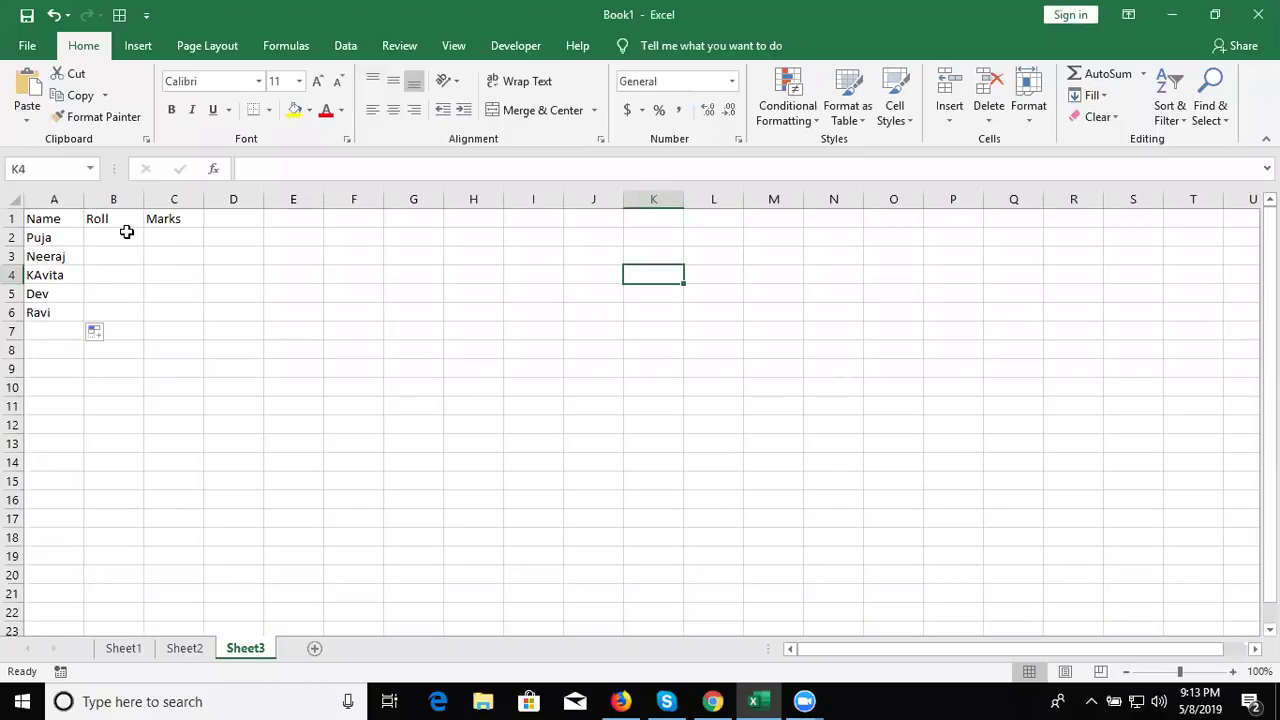
Enter roll numbers 1 and 2 in B2:B3 and extend the series to 5 in B6
left_click(127, 233)
type("1")
key("Return")
type("2")
key("Return")
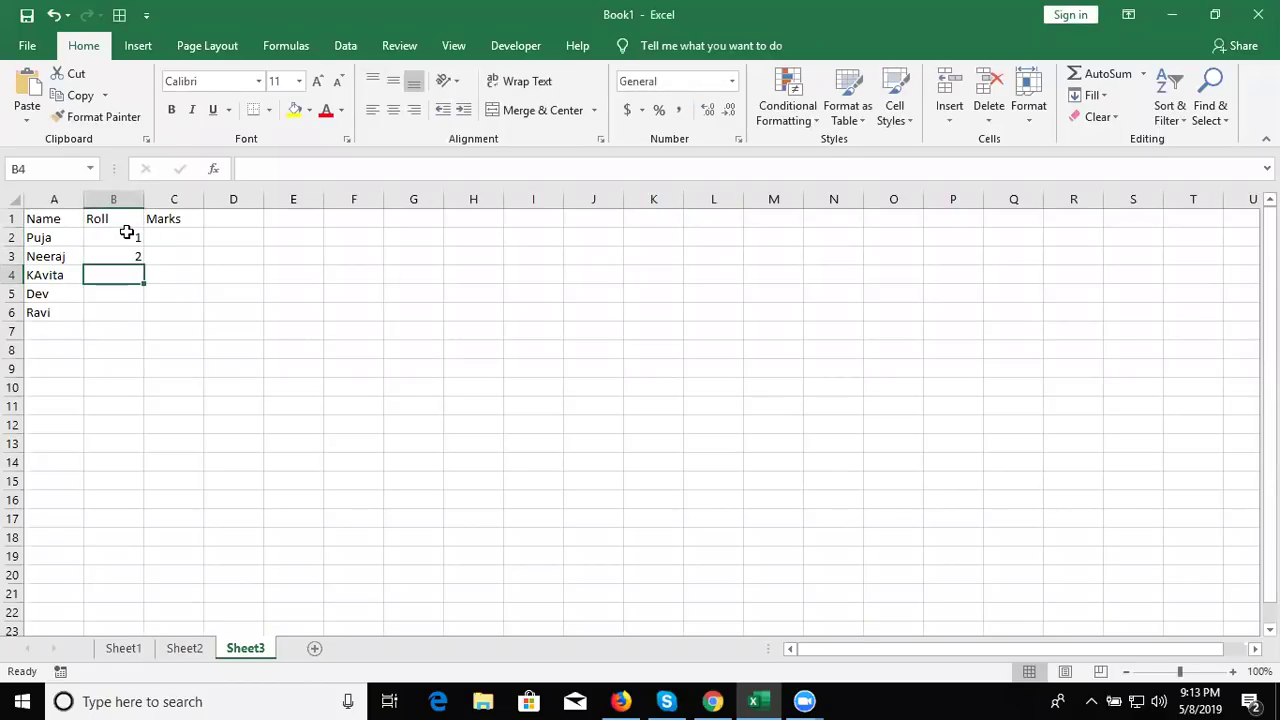
key("Up")
key("shift+Up")
key("shift+Down")
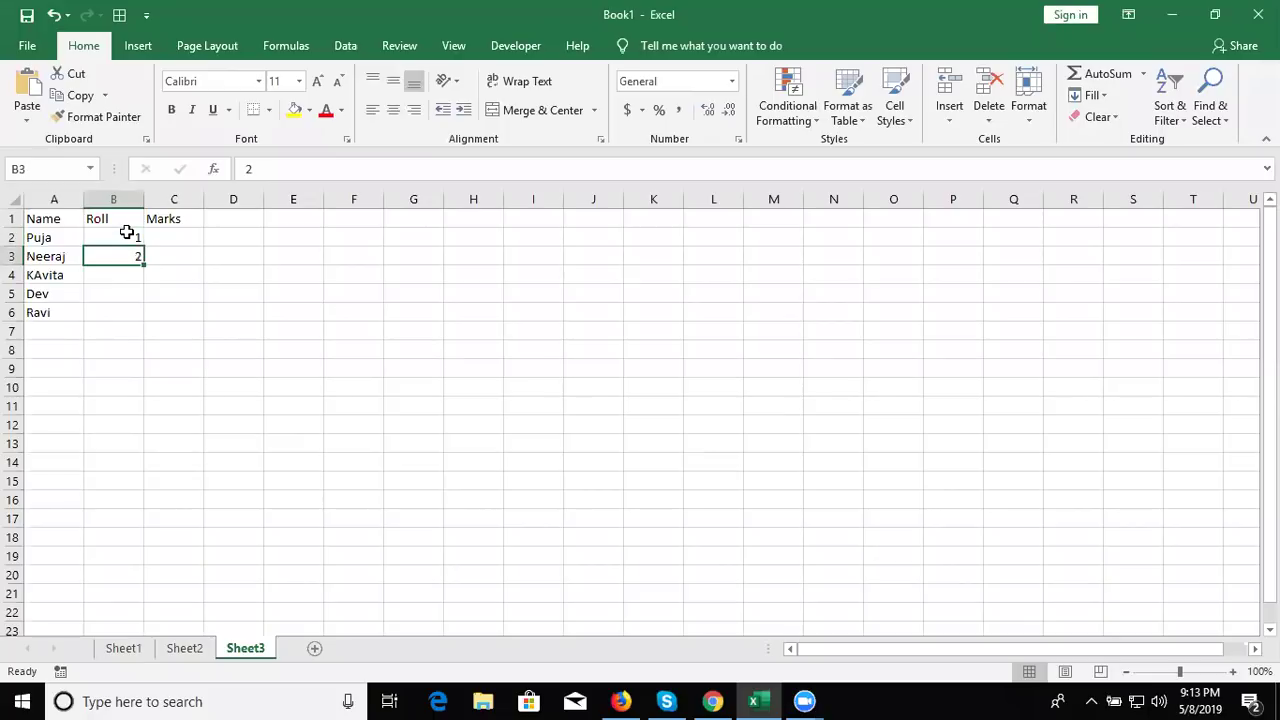
left_click_drag(127, 233, 140, 313)
left_click(173, 235)
Enter =RANDBETWEEN(10,90) in C2 and copy it down through C6
type("=ra")
key("Down")
key("Down")
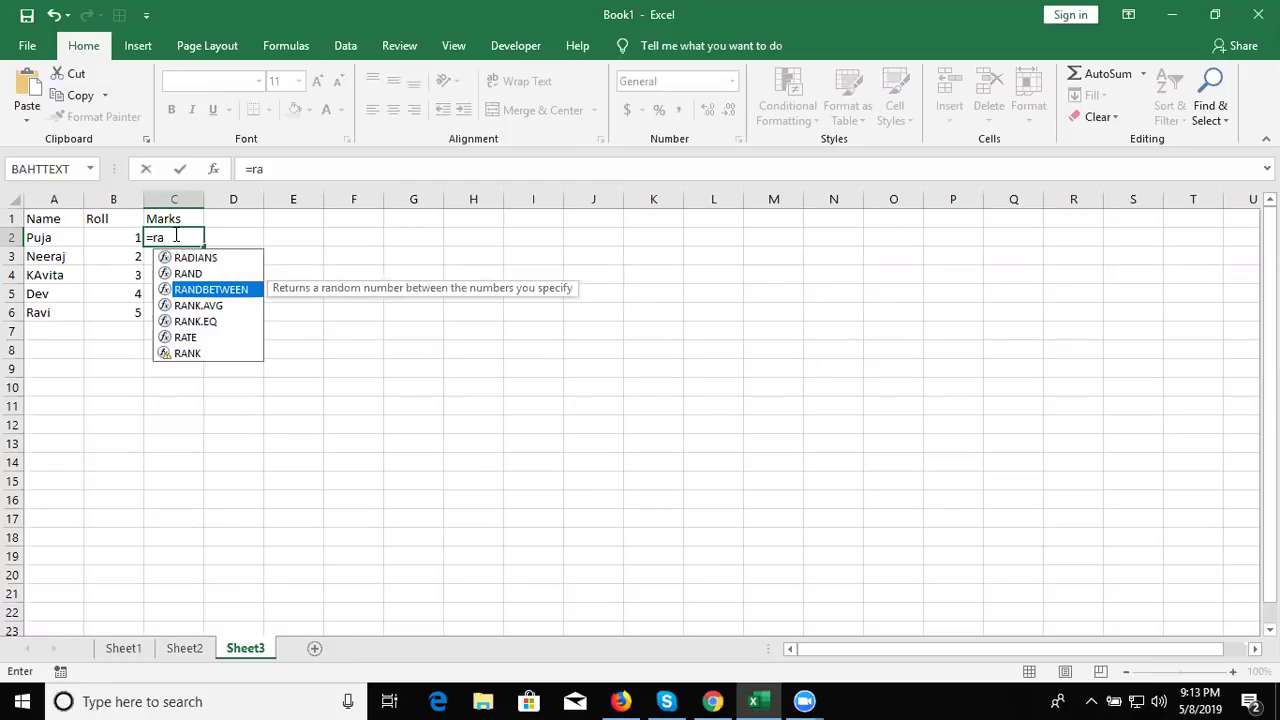
key("Tab")
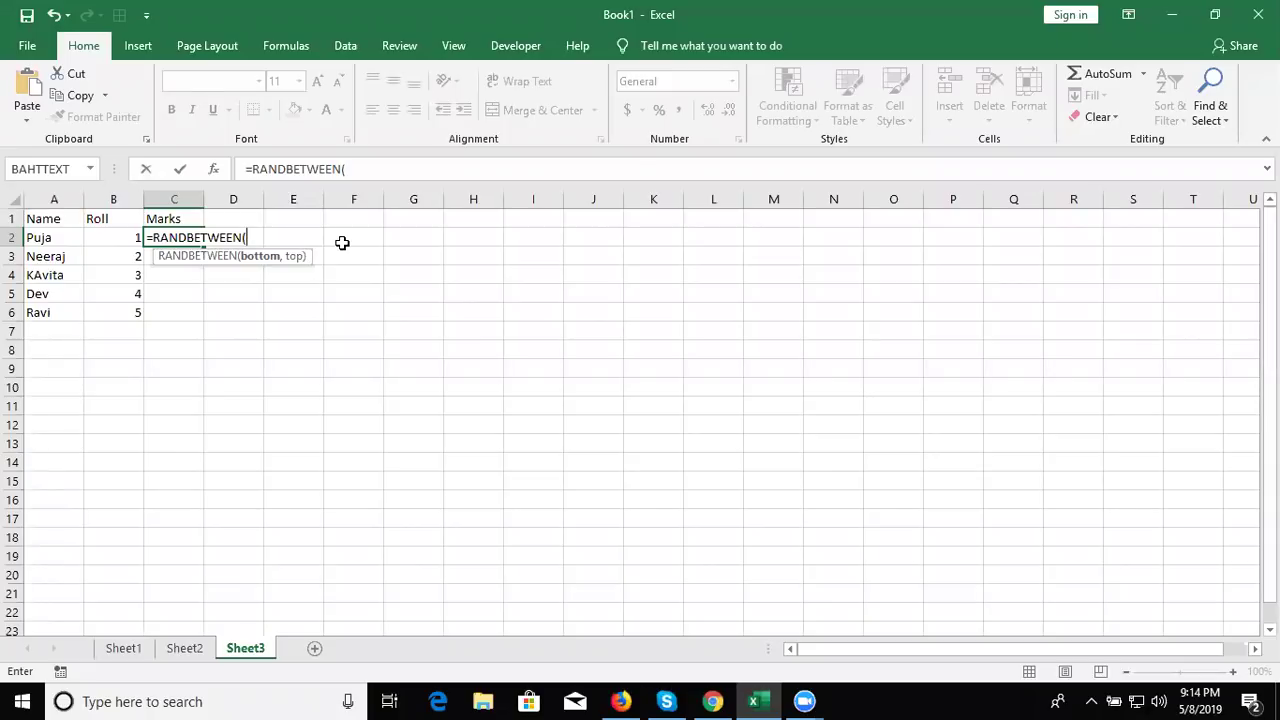
type("10,90")
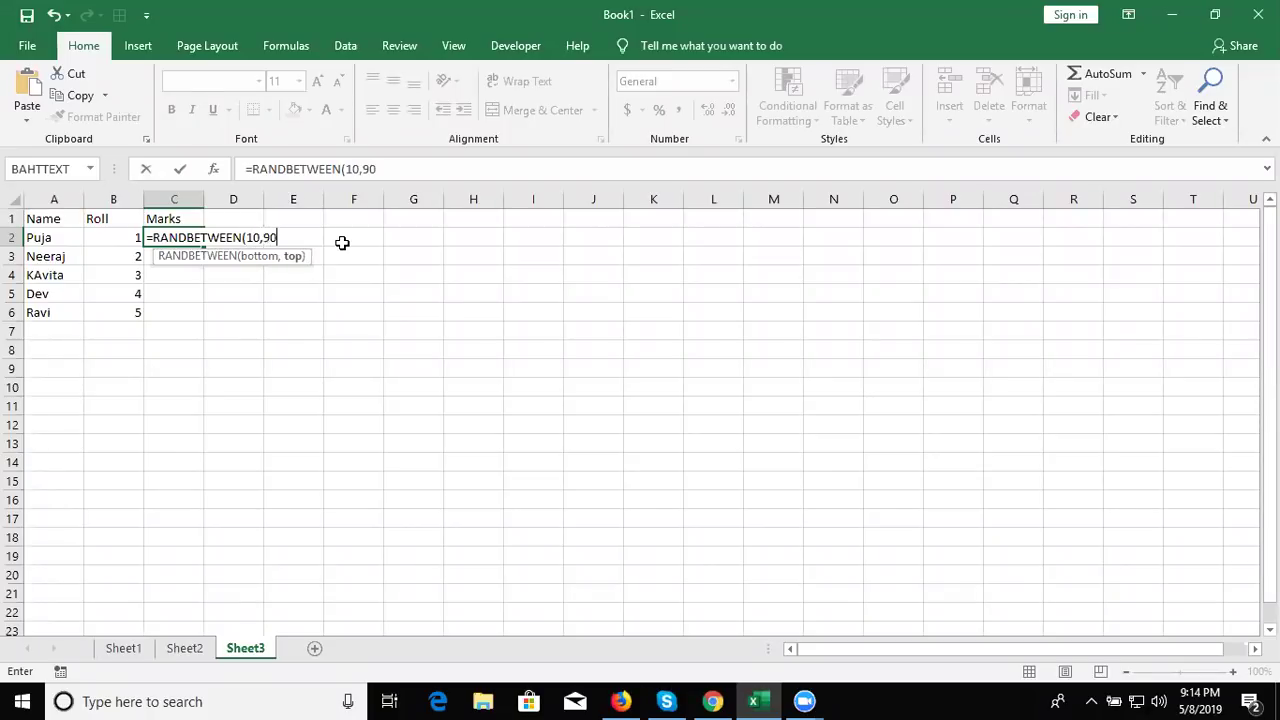
type(")")
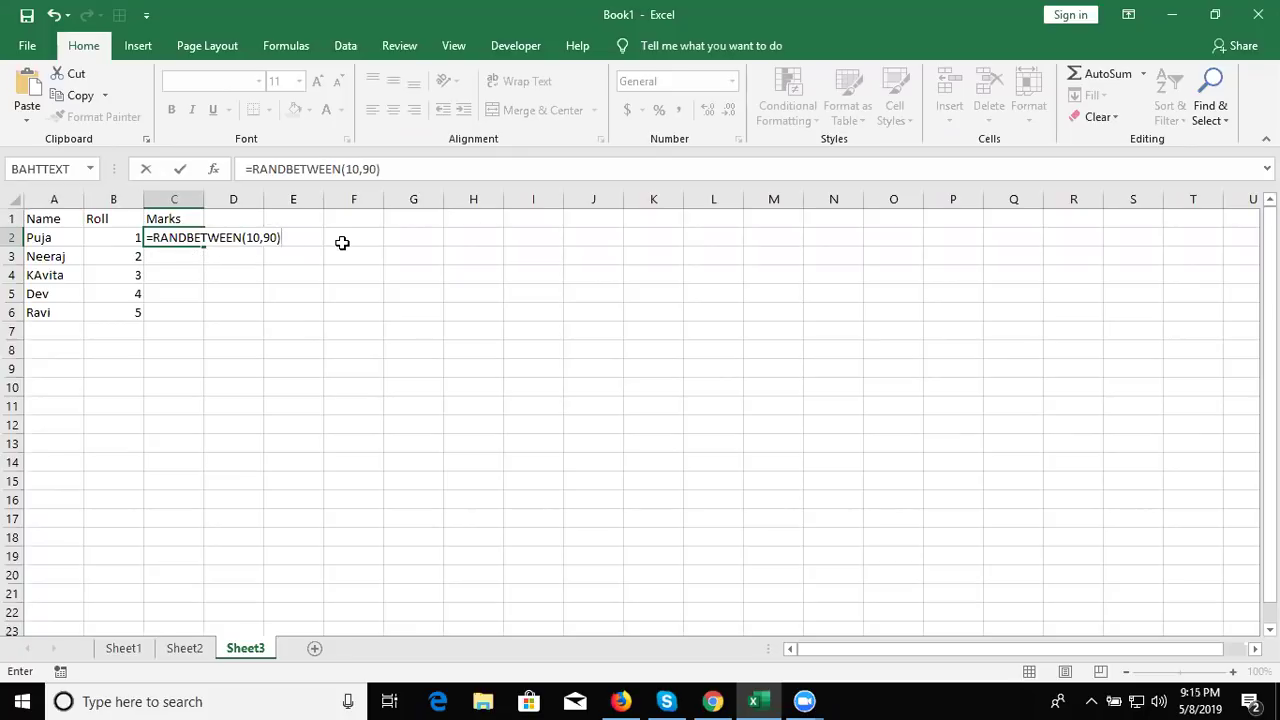
key("Return")
key("Up")
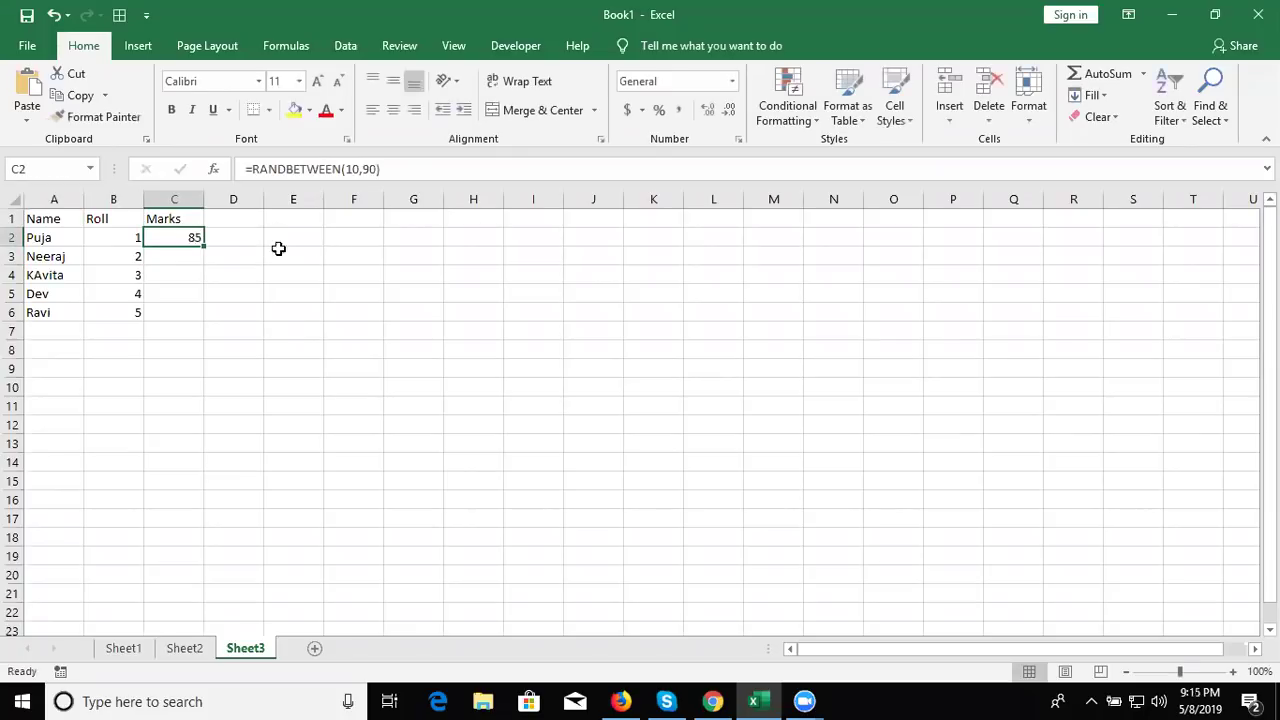
double_click(205, 245)
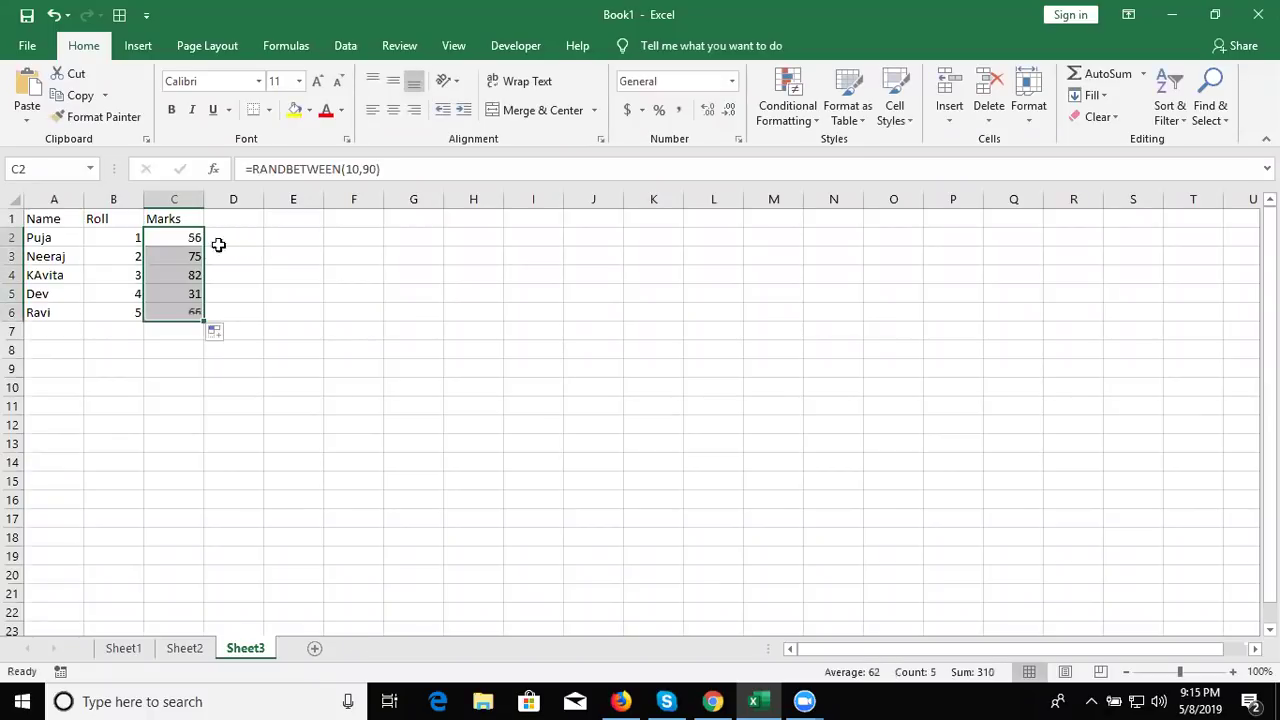
left_click_drag(323, 254, 337, 257)
left_click(335, 255)
double_click(335, 255)
left_click(326, 281)
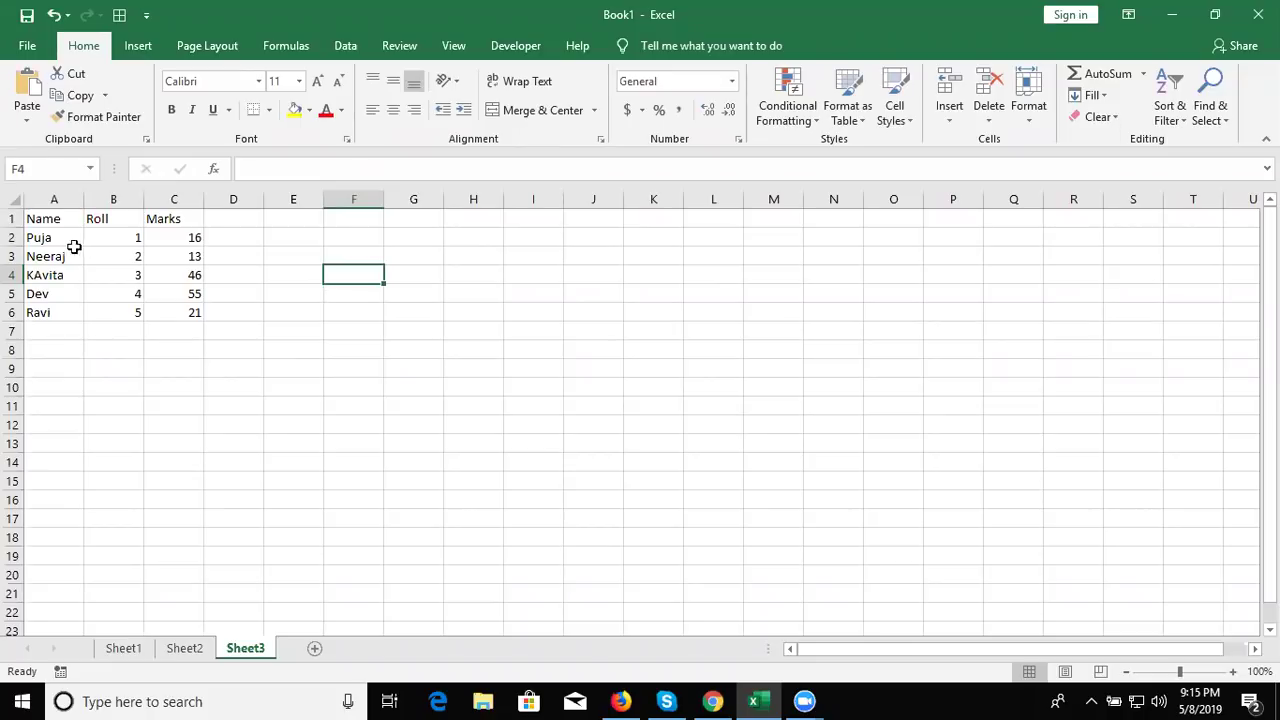
Give the student table A1:C6 all borders and a yellow fill
left_click(48, 220)
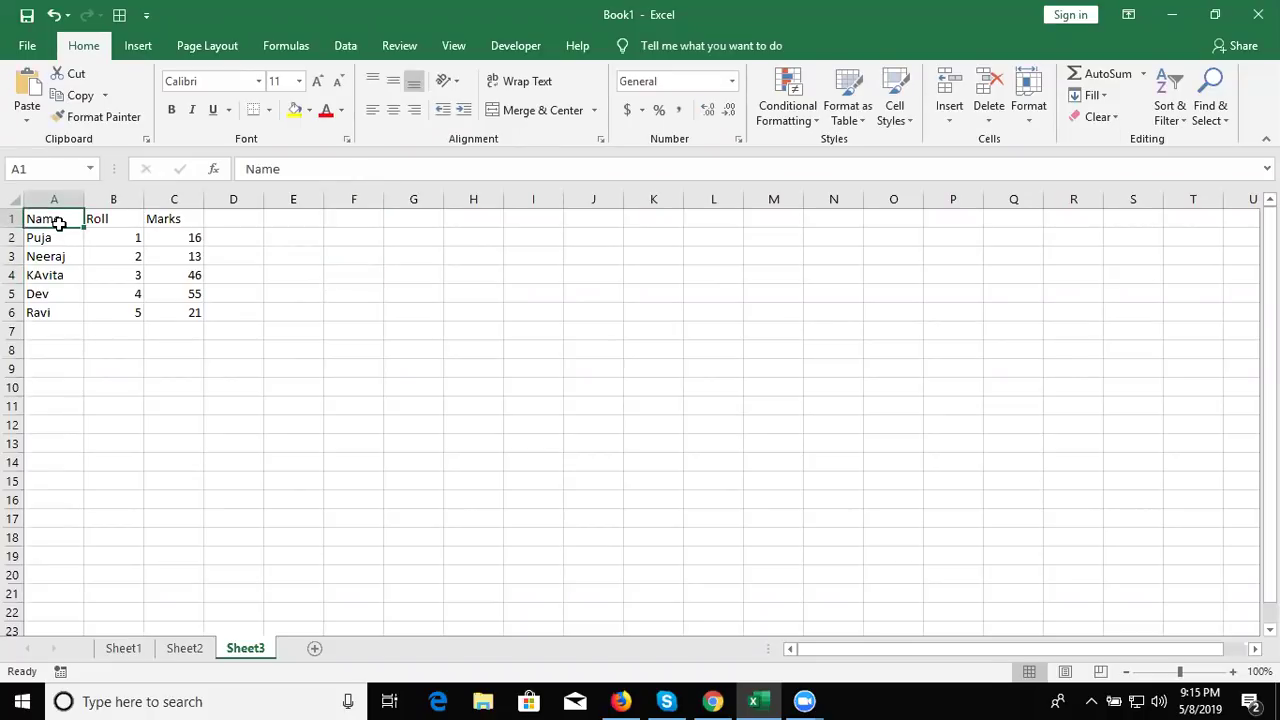
left_click_drag(48, 220, 192, 308)
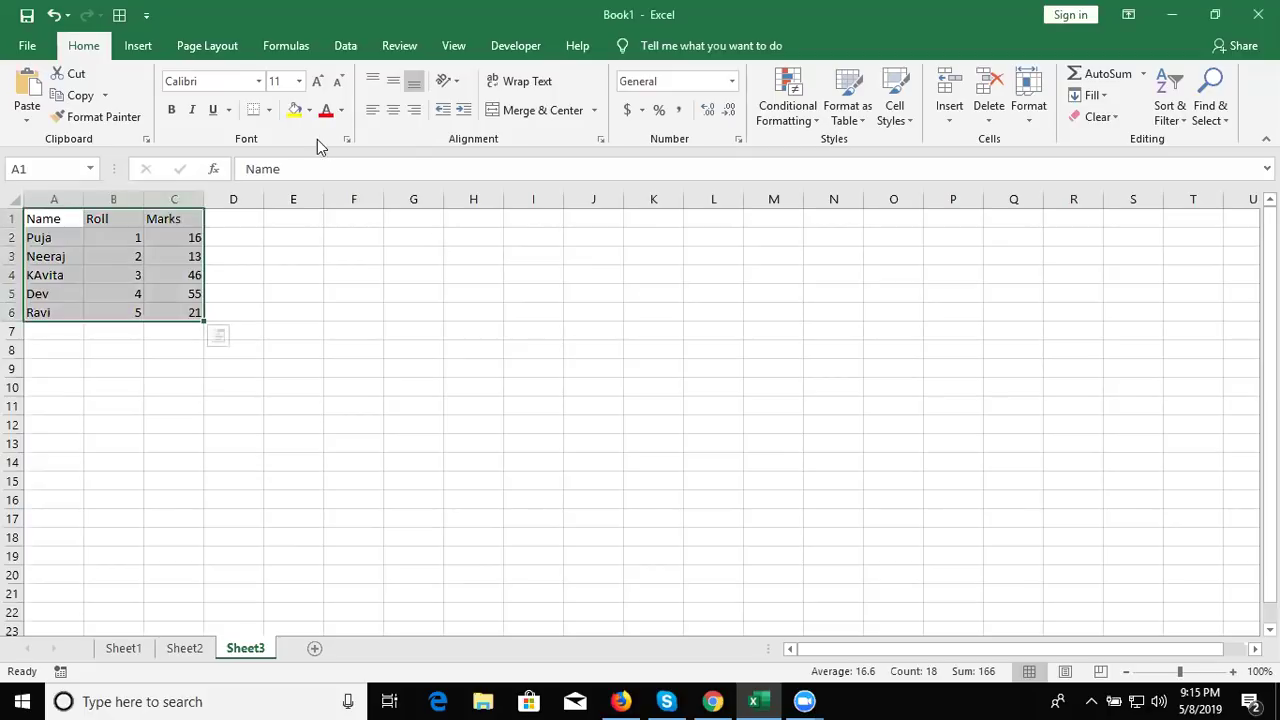
left_click(268, 114)
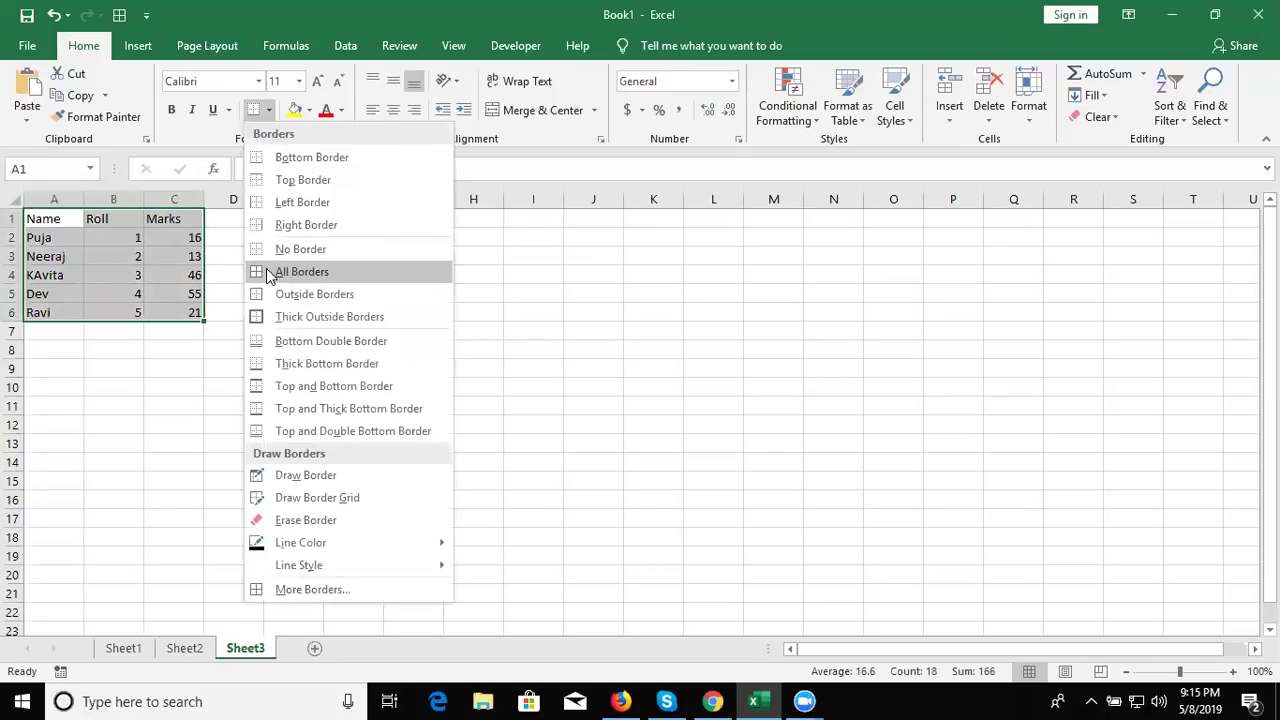
left_click(265, 272)
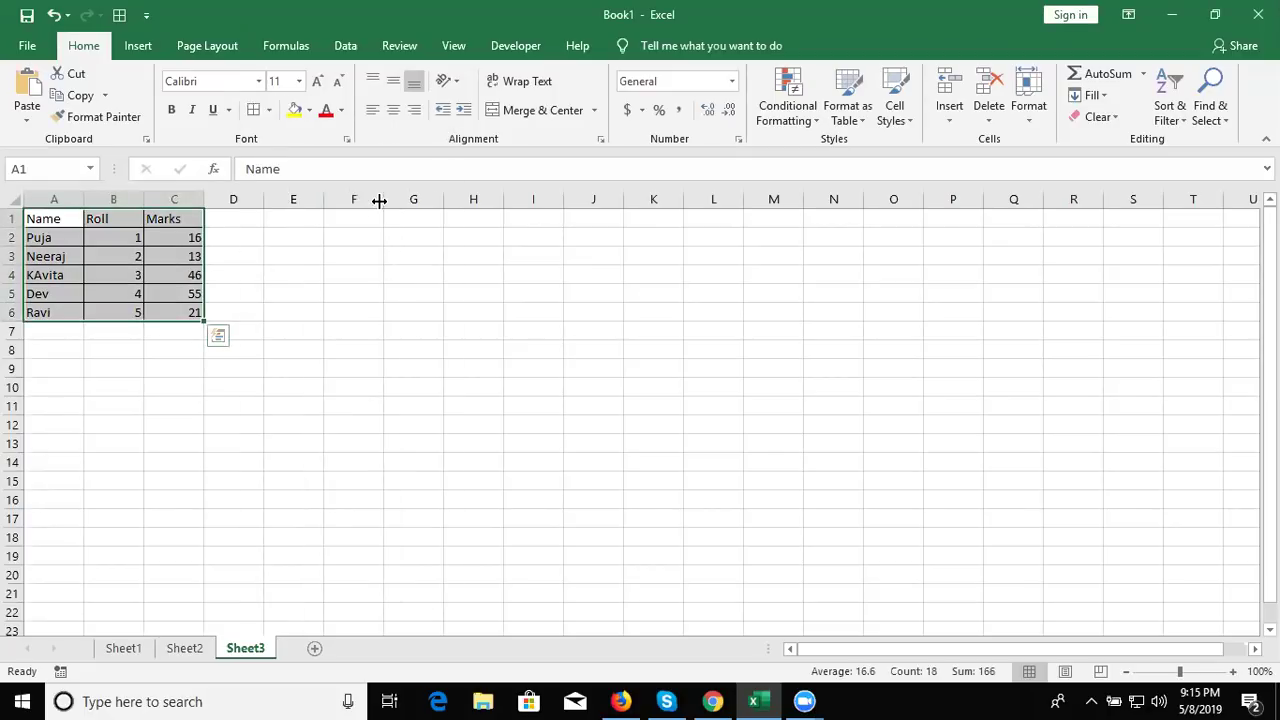
left_click(294, 111)
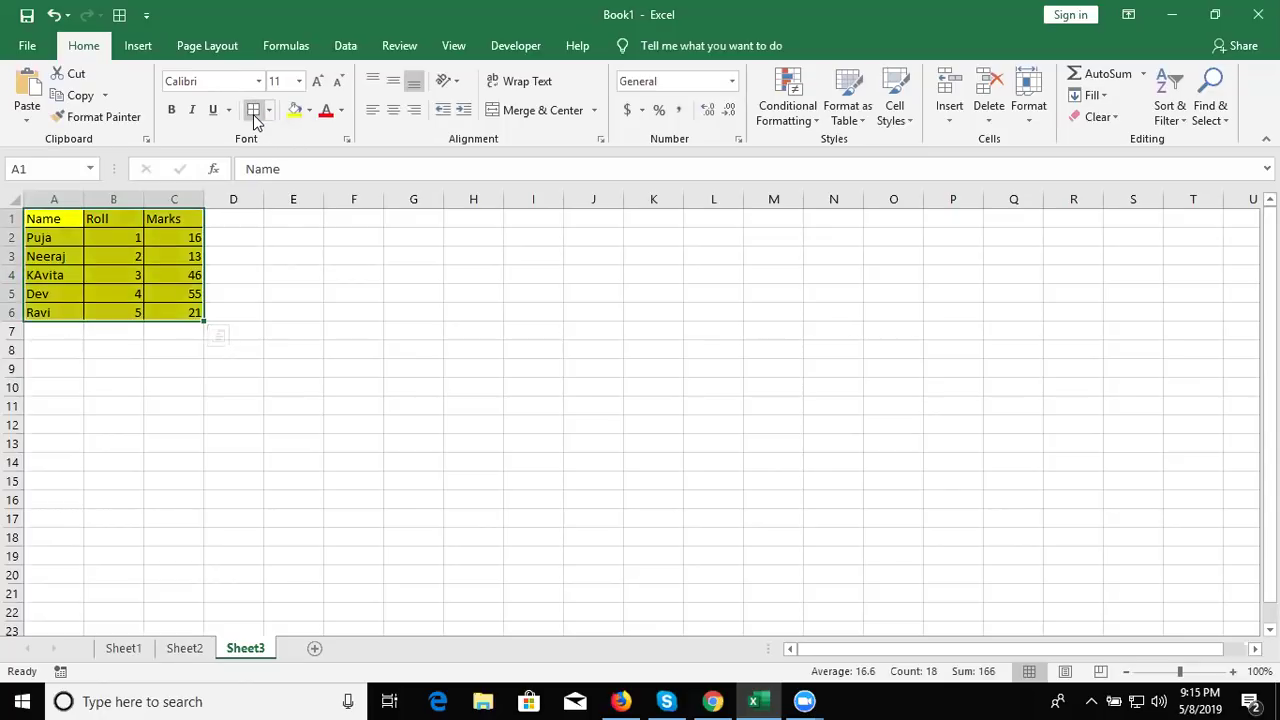
left_click(175, 255)
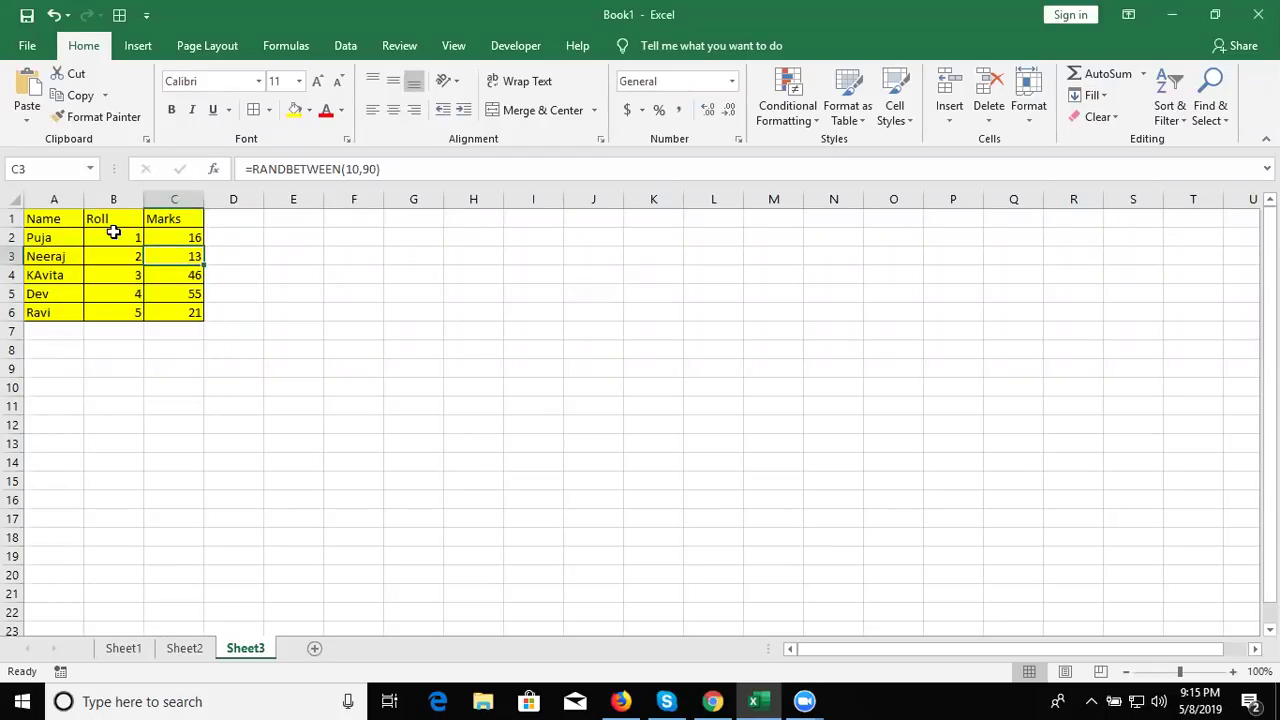
left_click(38, 218)
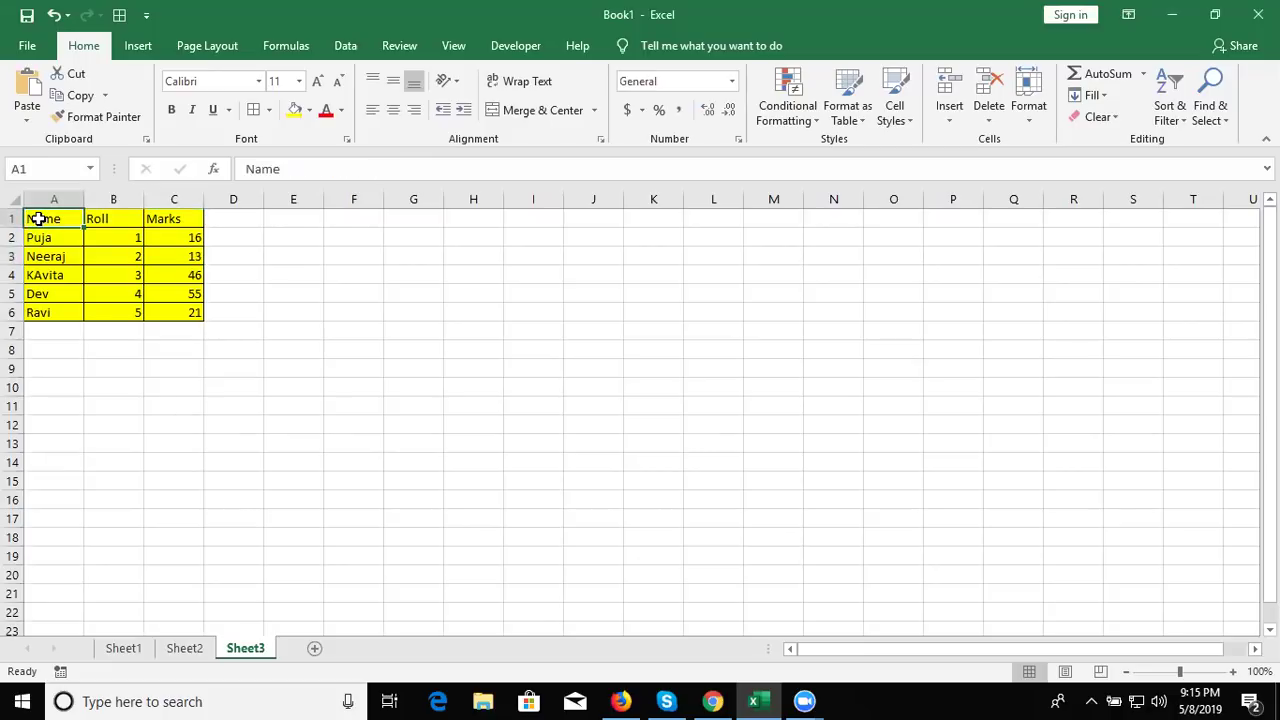
Select A1:C6 with Ctrl+Shift+arrow keys and copy it with Ctrl+C
key("ctrl+shift+Right")
key("ctrl+shift+Down")
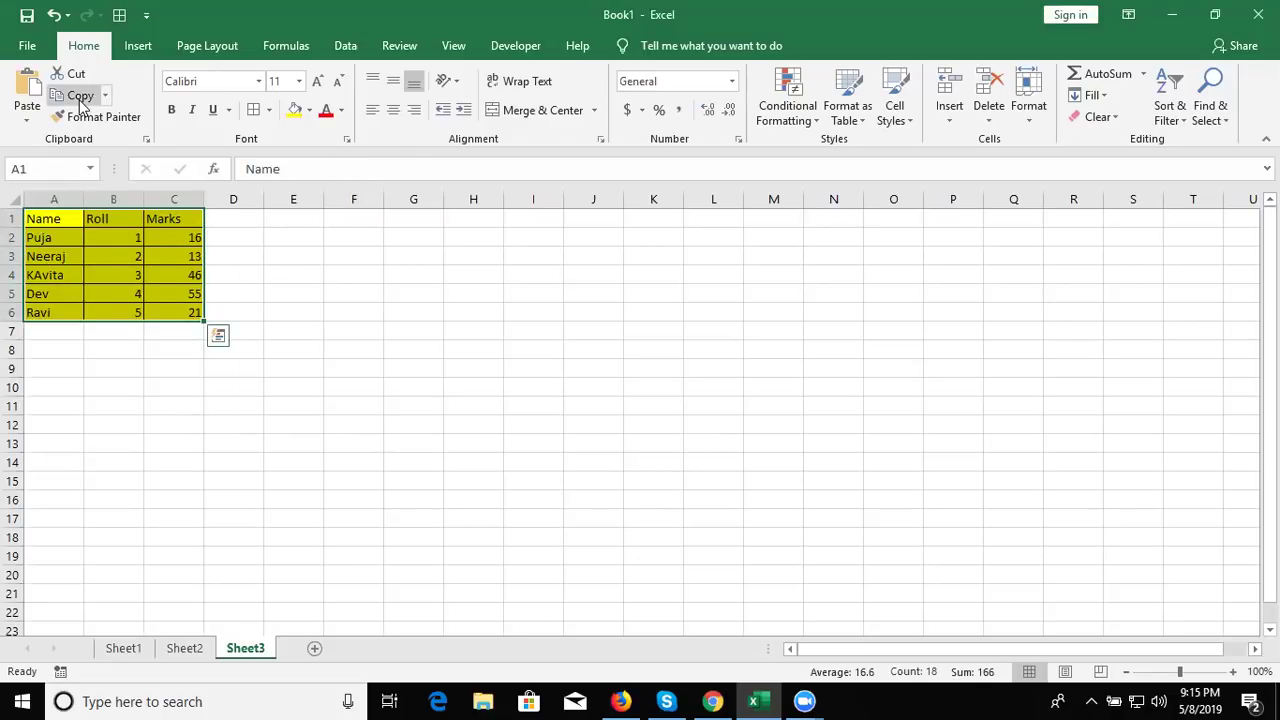
key("ctrl+c")
left_click(543, 227)
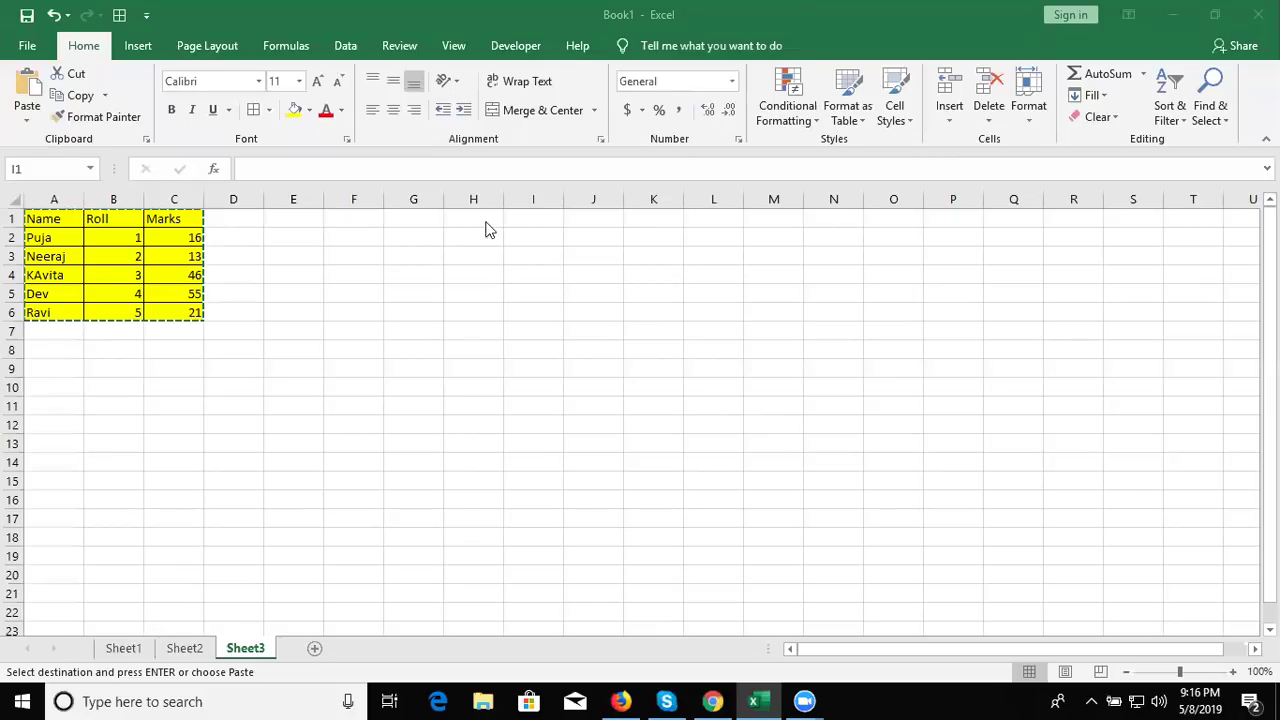
left_click(170, 262)
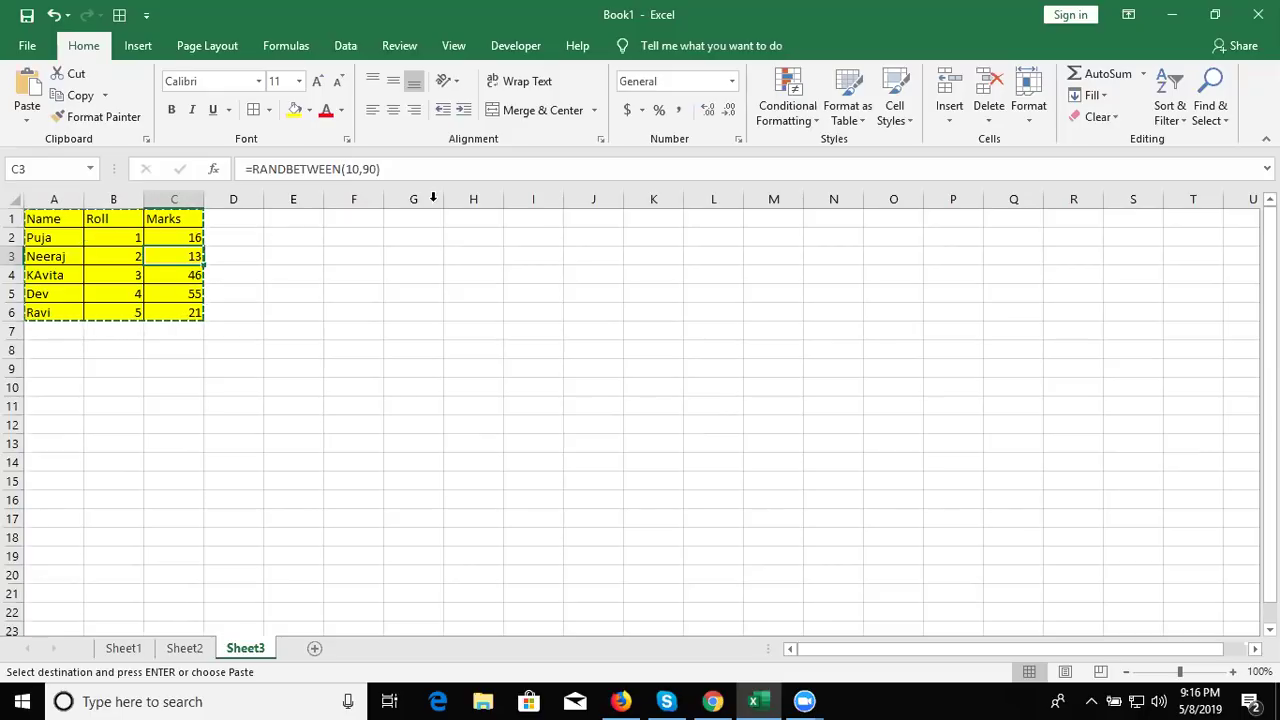
left_click(535, 222)
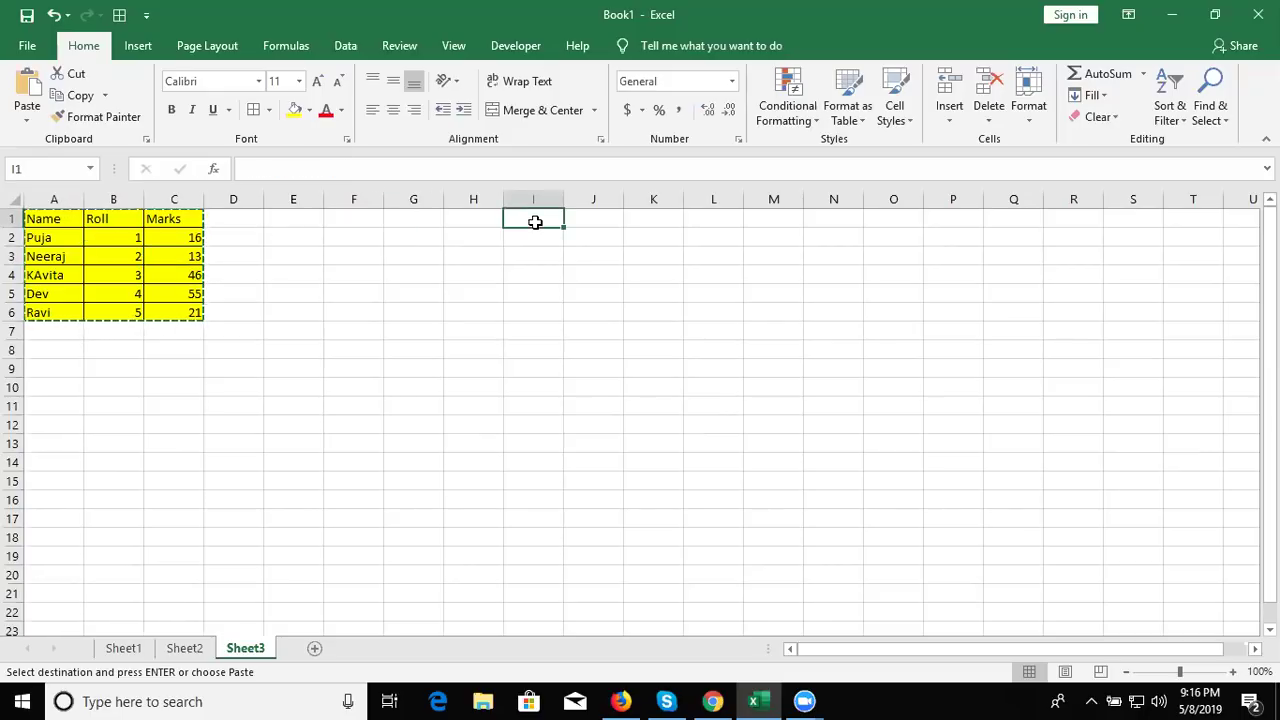
key("ctrl+v")
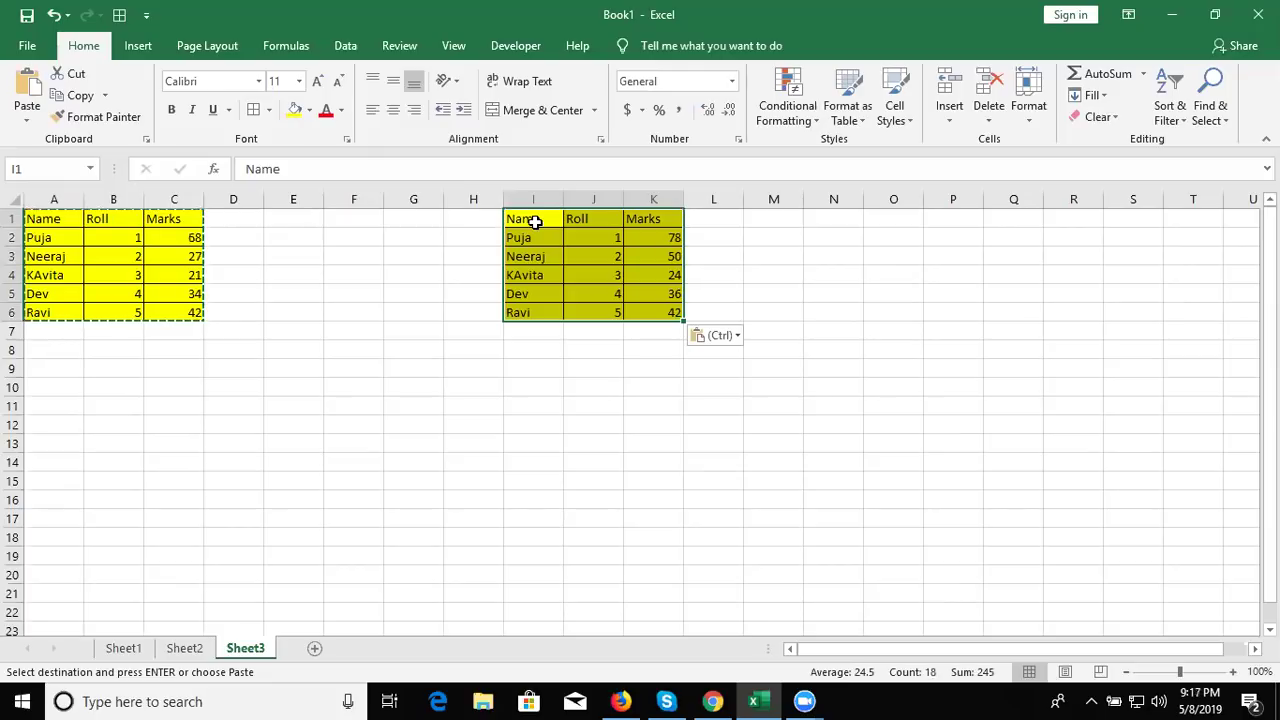
left_click(135, 237)
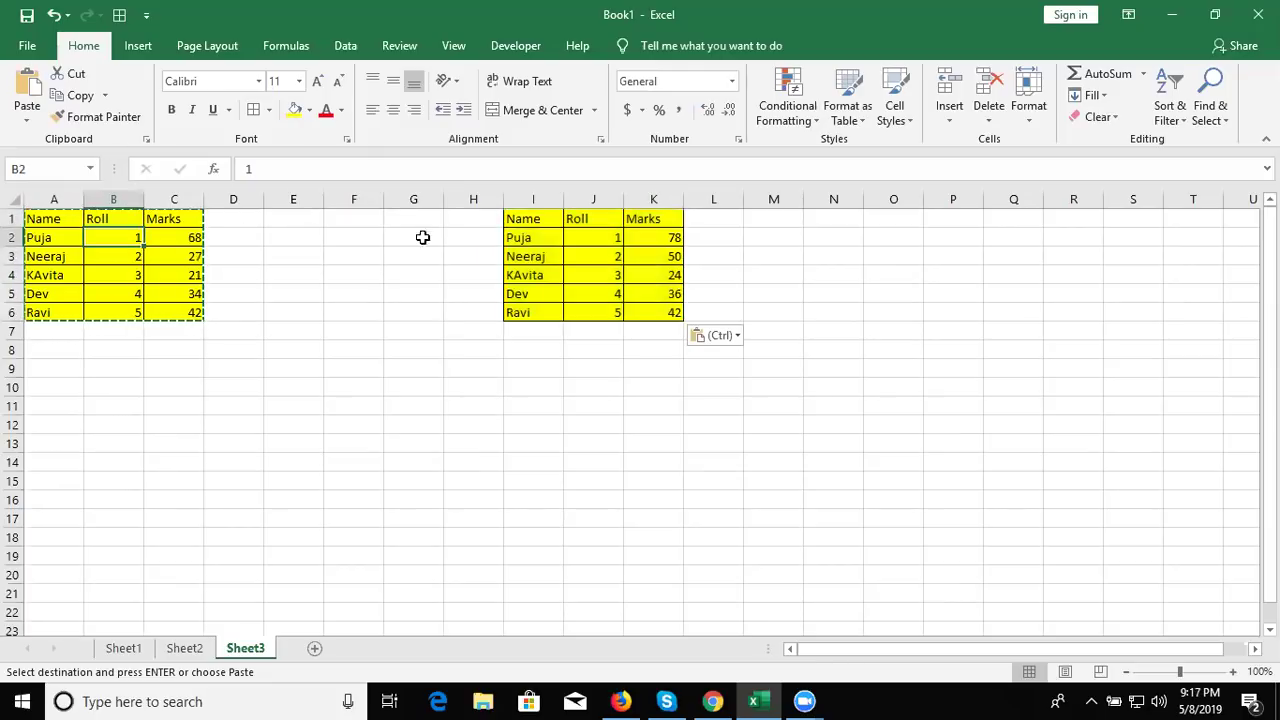
left_click(526, 241)
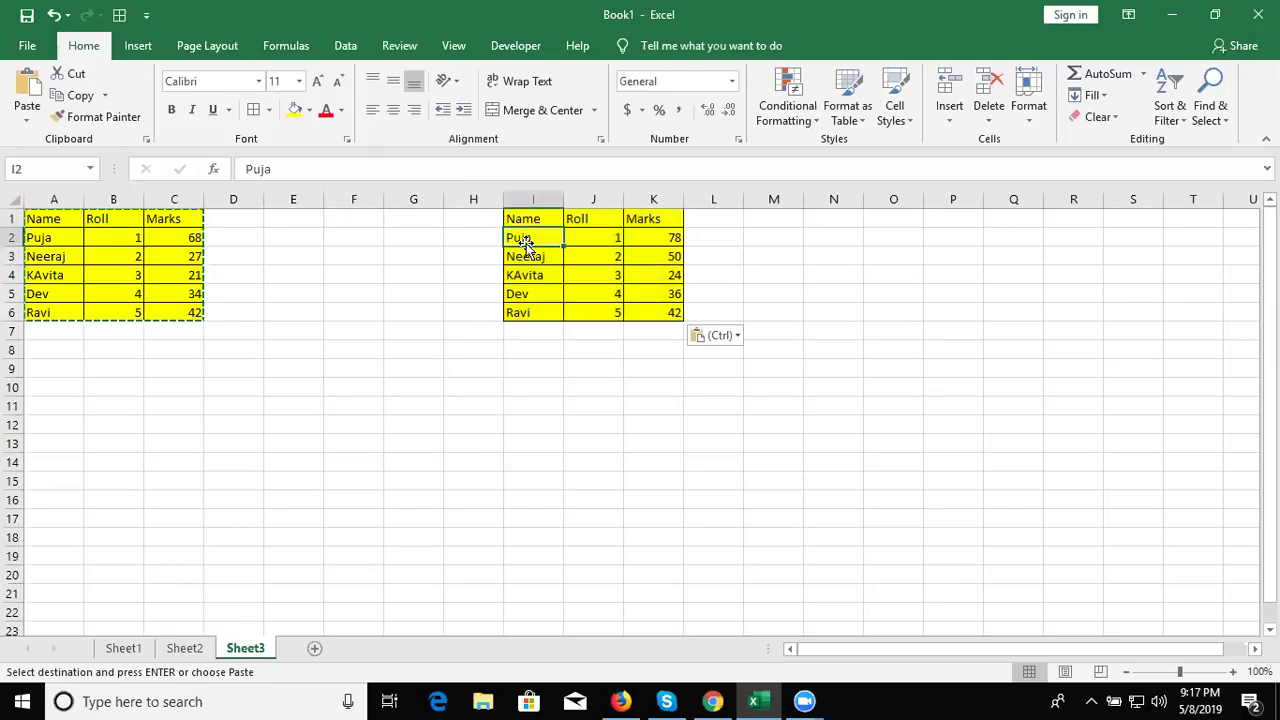
key("ctrl")
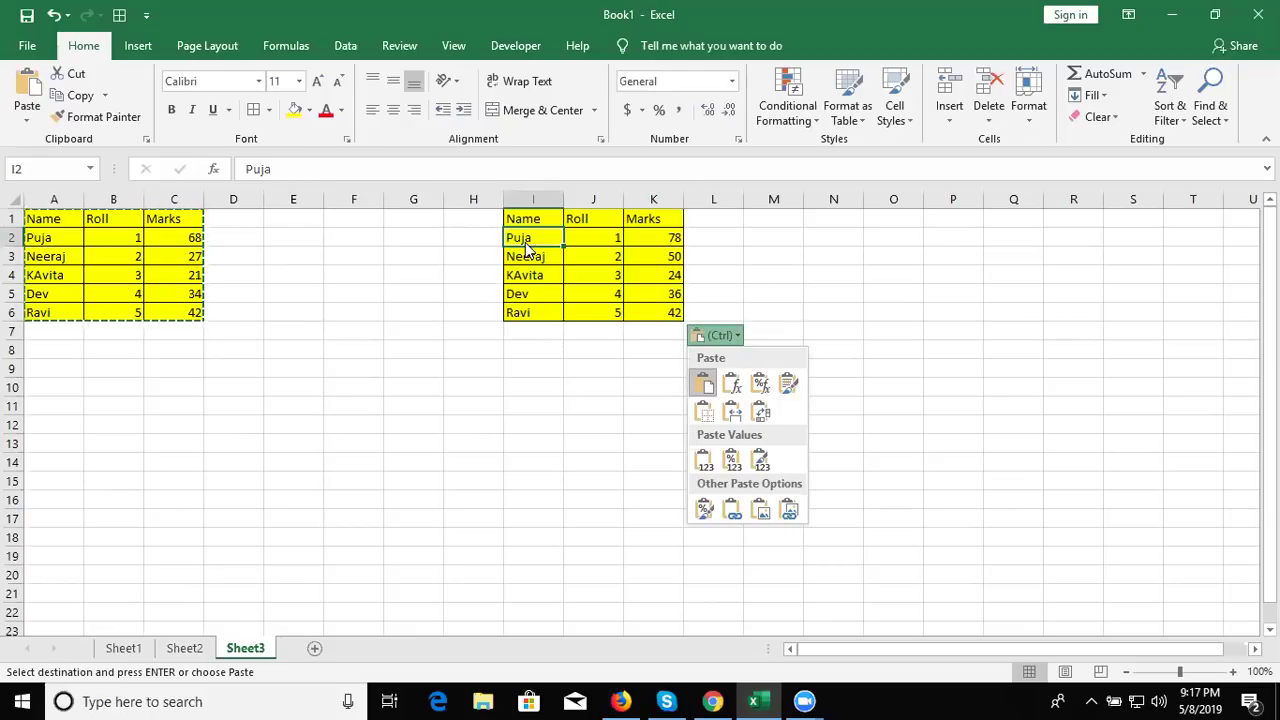
key("Escape")
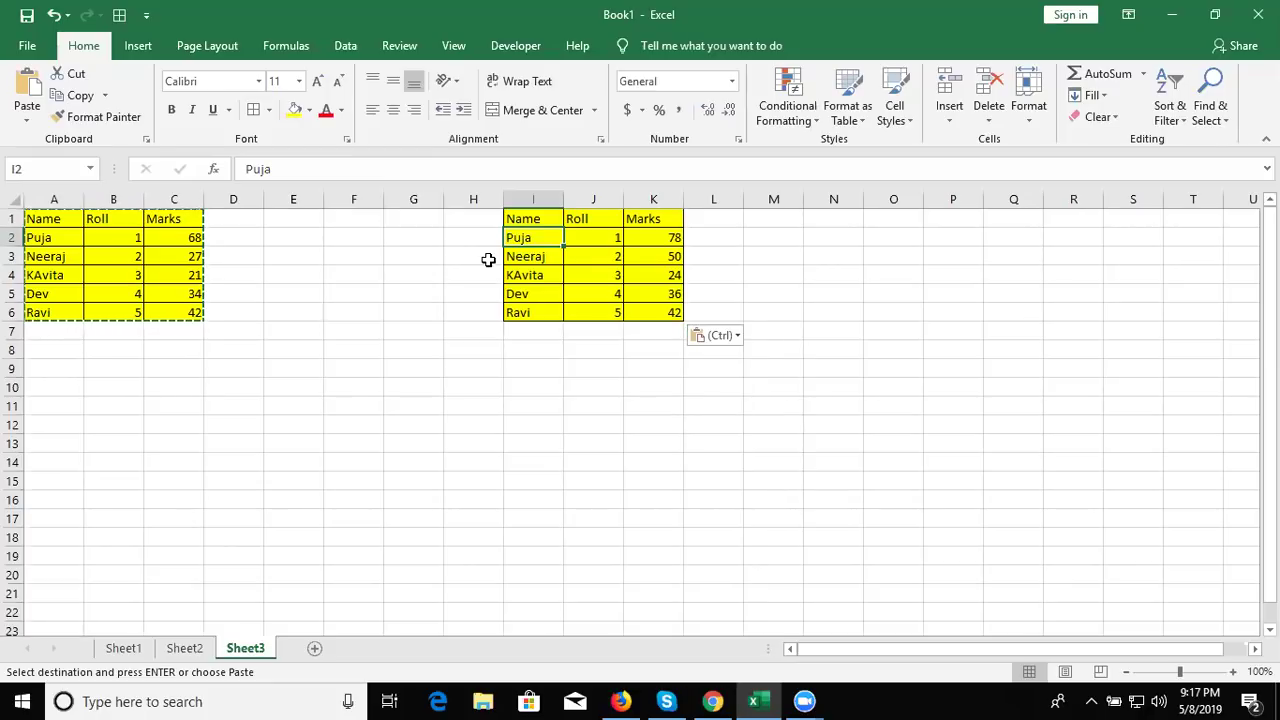
left_click(488, 259)
key("ctrl+z")
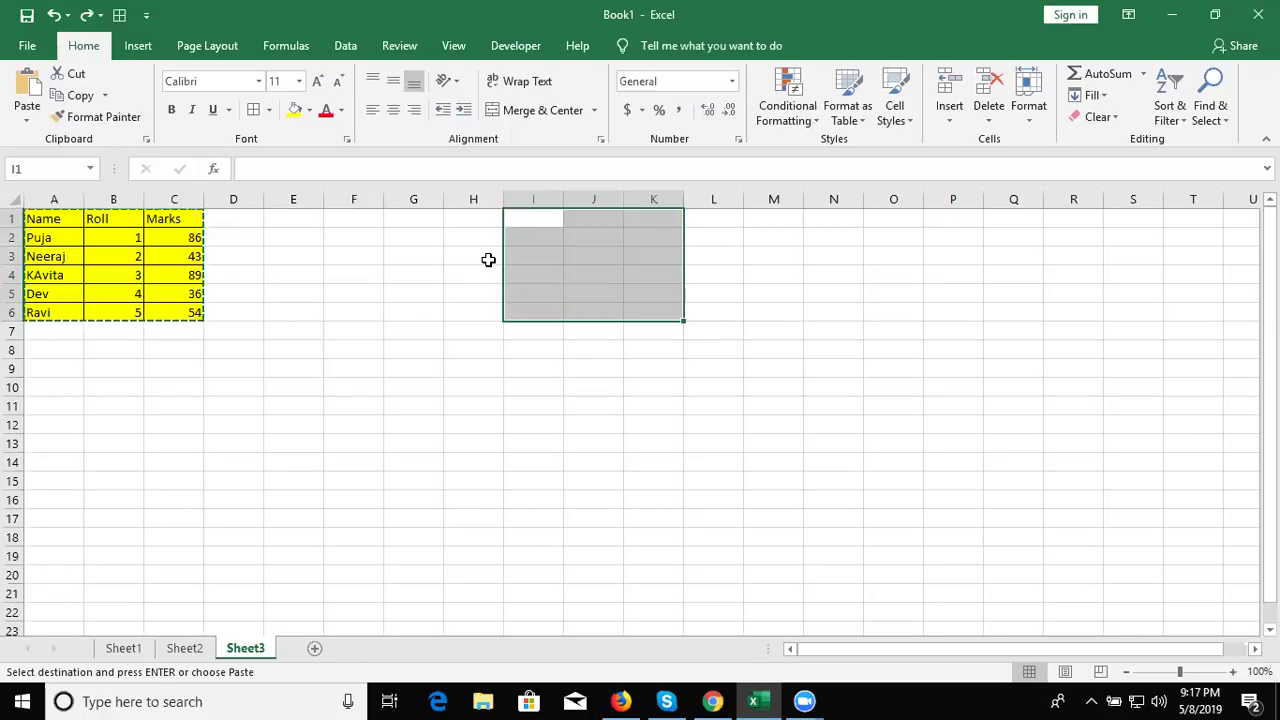
Paste Special the copied table into I1 as Formulas only
left_click(127, 237)
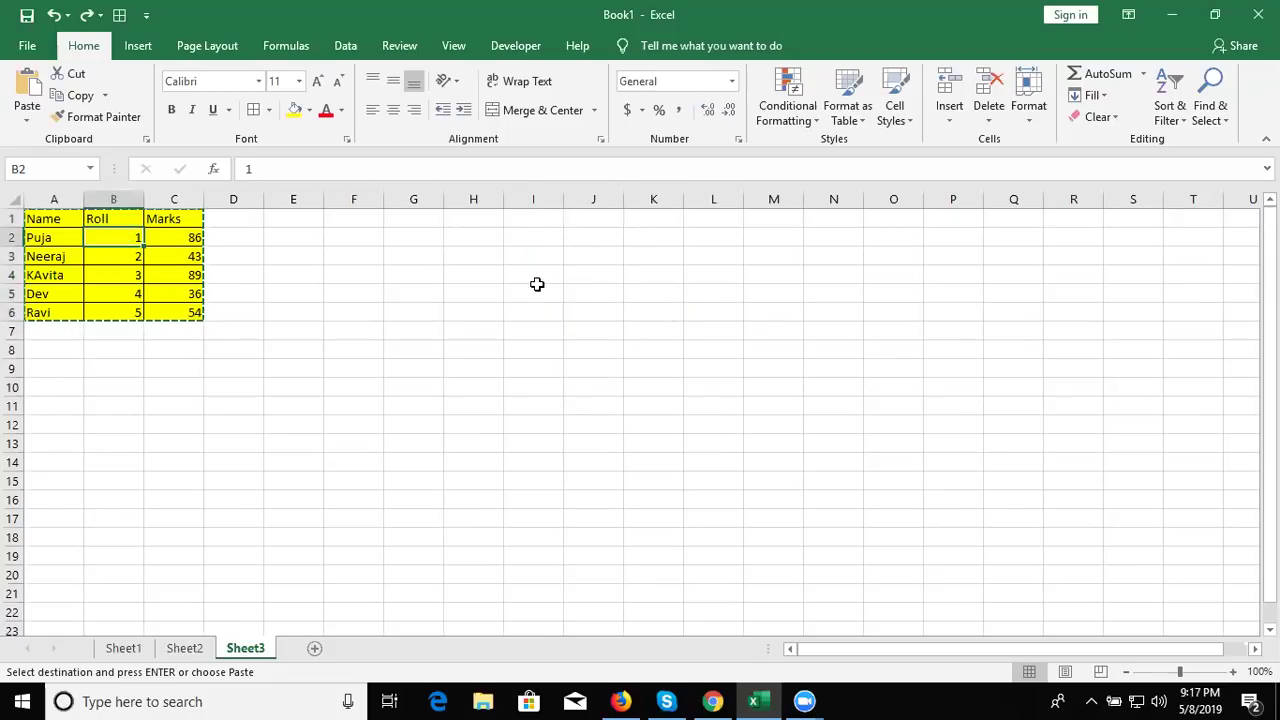
left_click(516, 222)
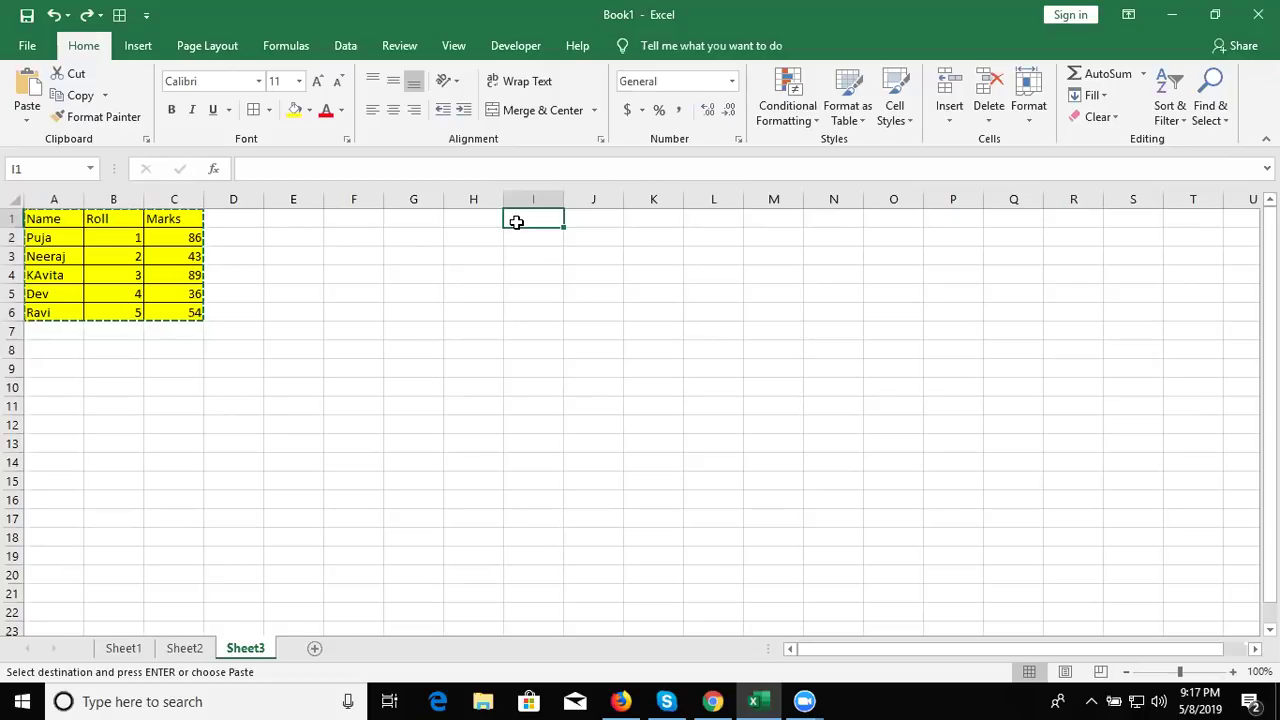
right_click(516, 222)
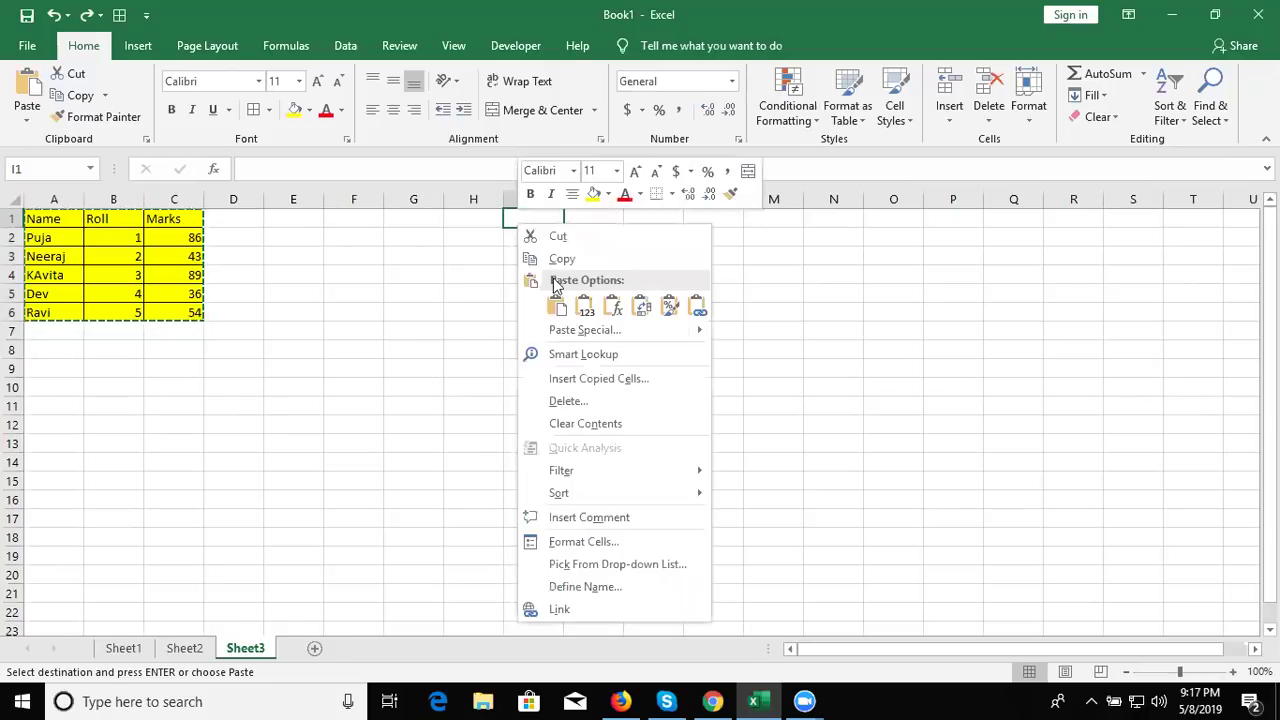
left_click(584, 330)
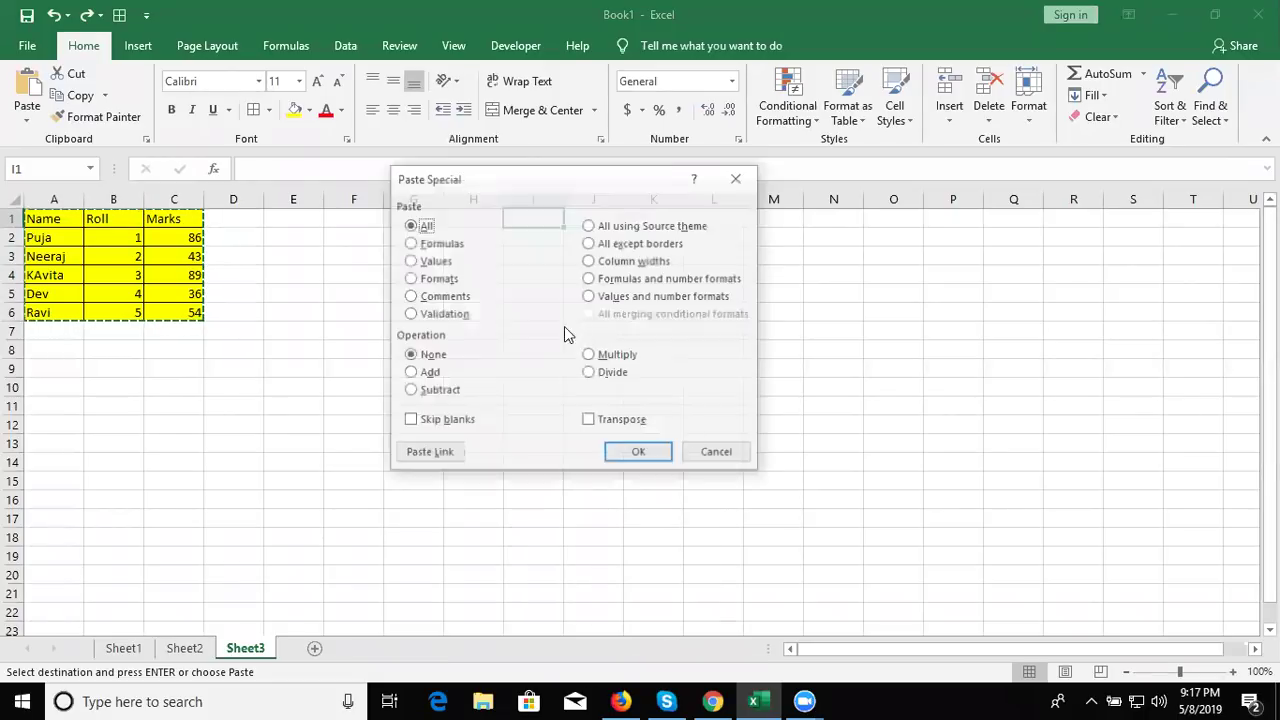
left_click(424, 243)
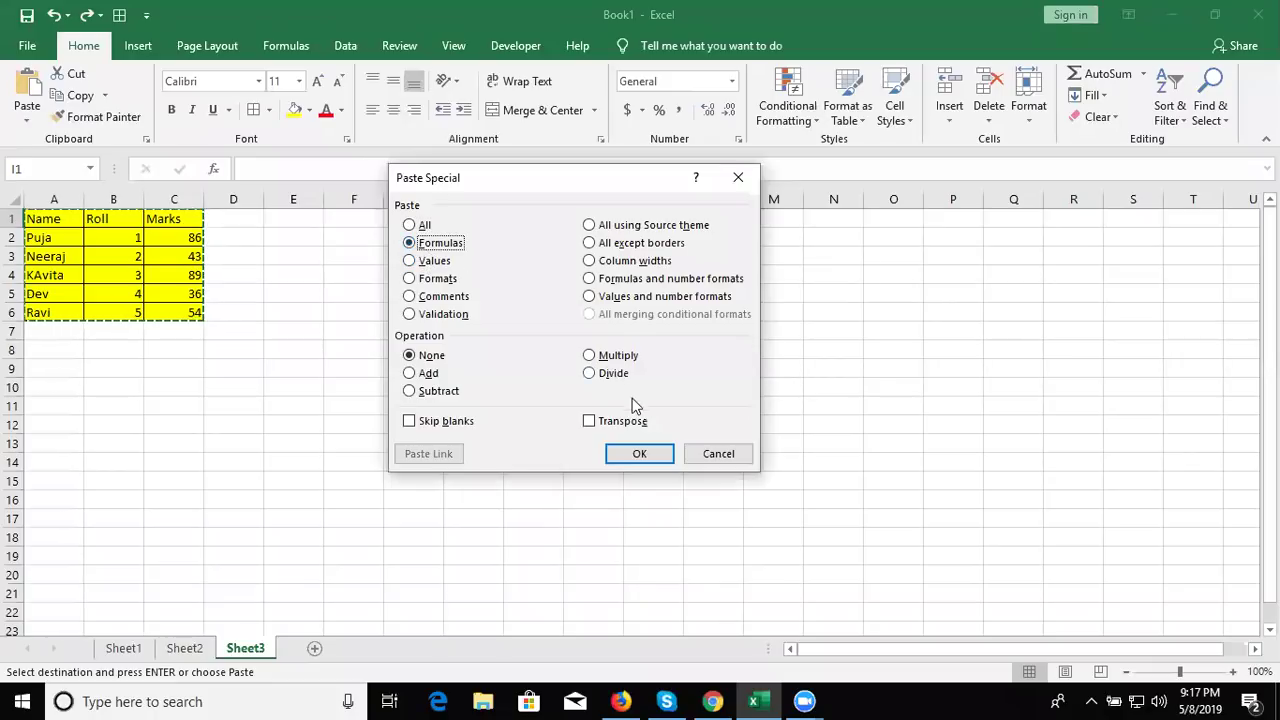
left_click(636, 456)
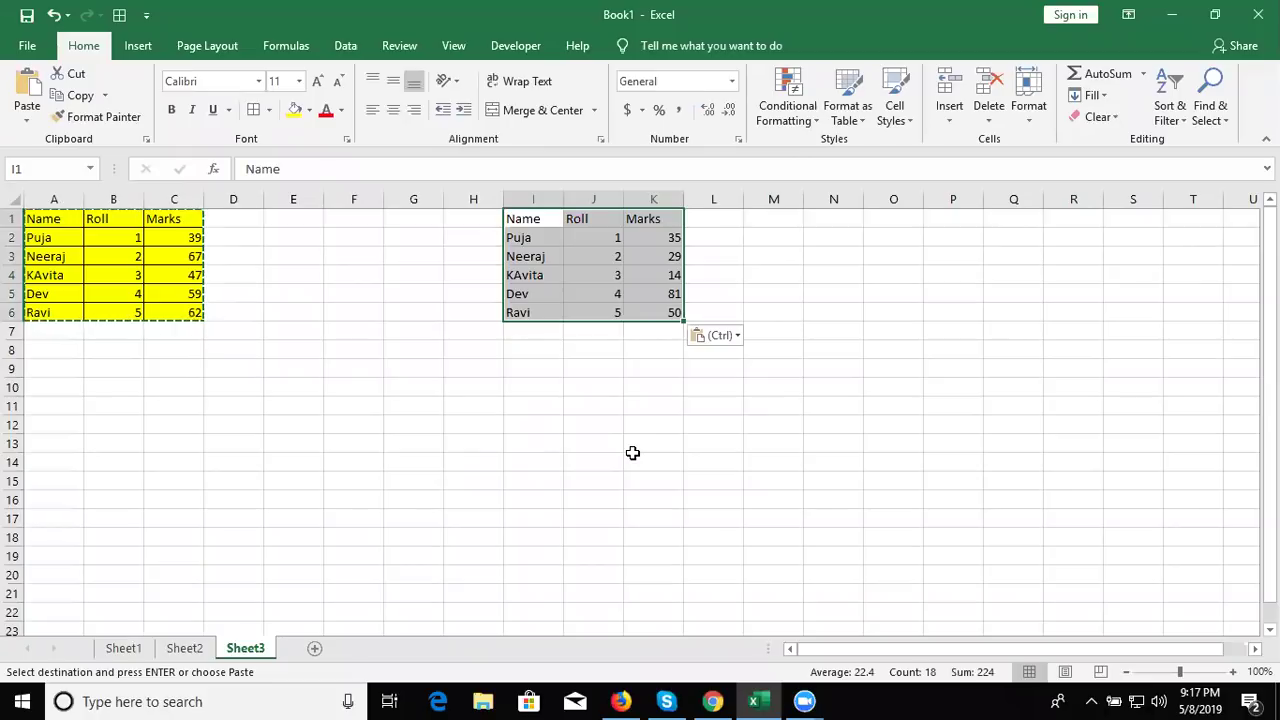
Compare cells A1, A4 and J3 between the original and the pasted copy
left_click(42, 222)
left_click(40, 272)
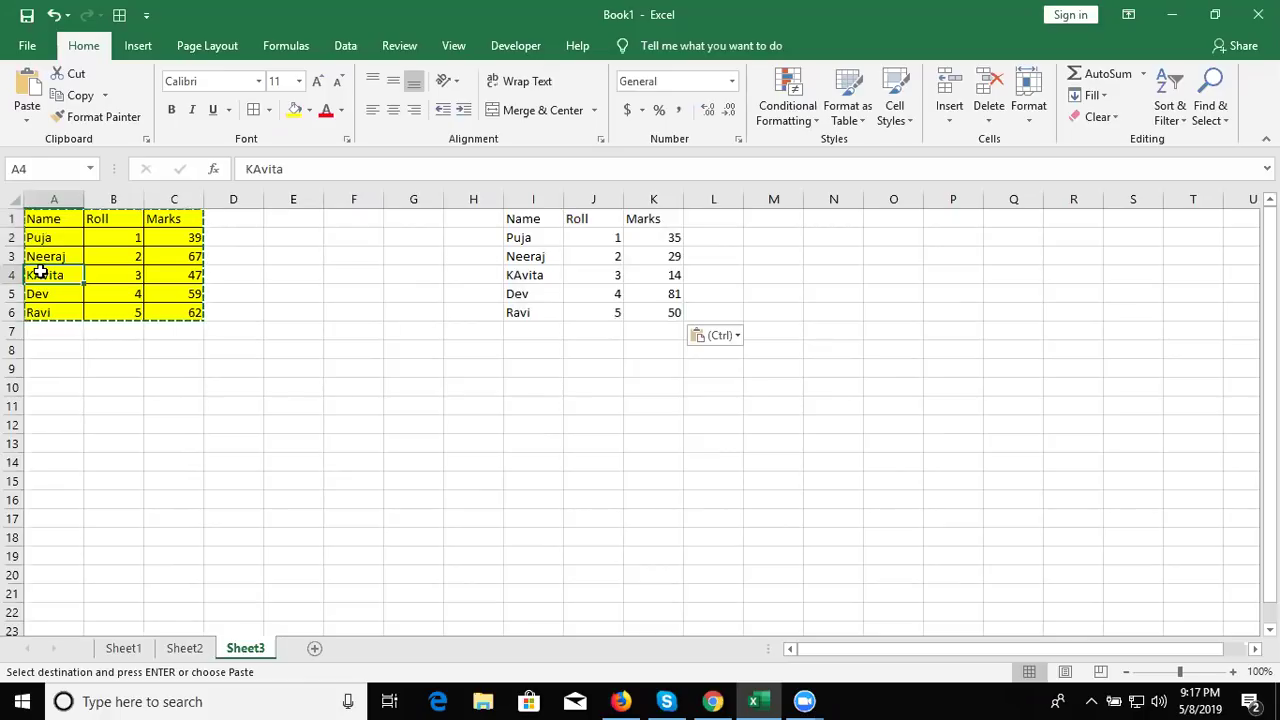
left_click(58, 221)
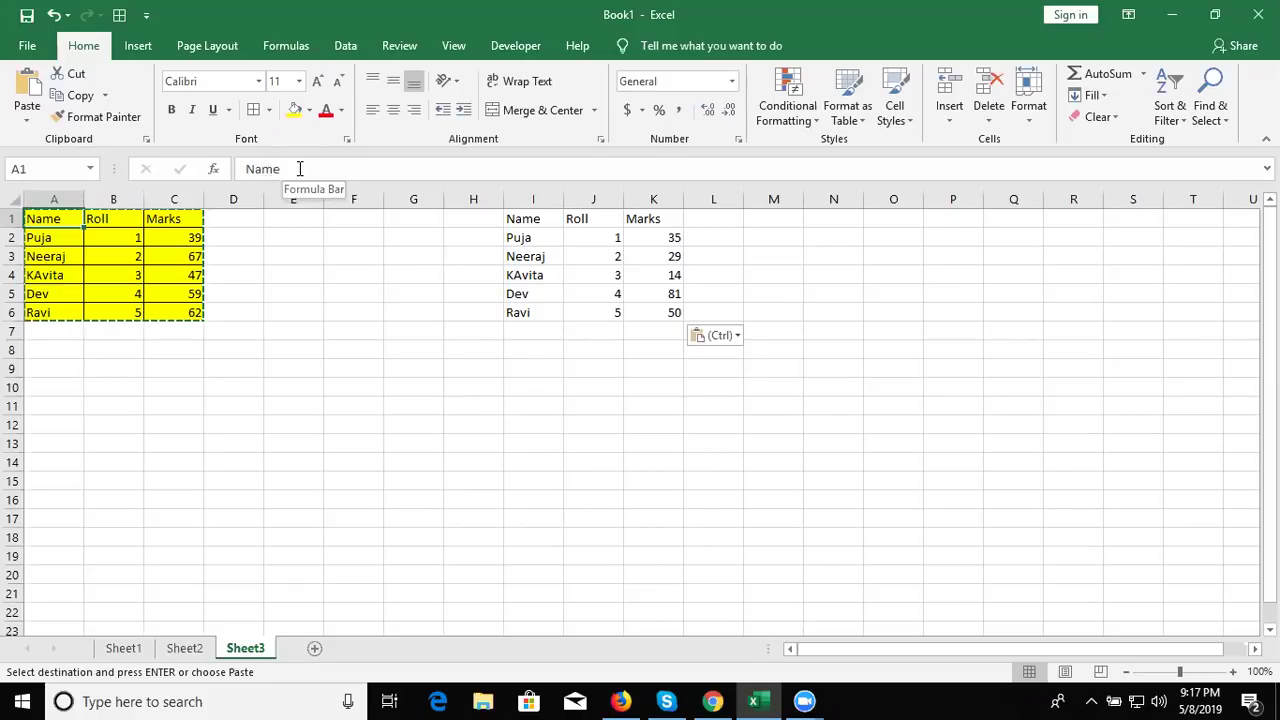
left_click(578, 256)
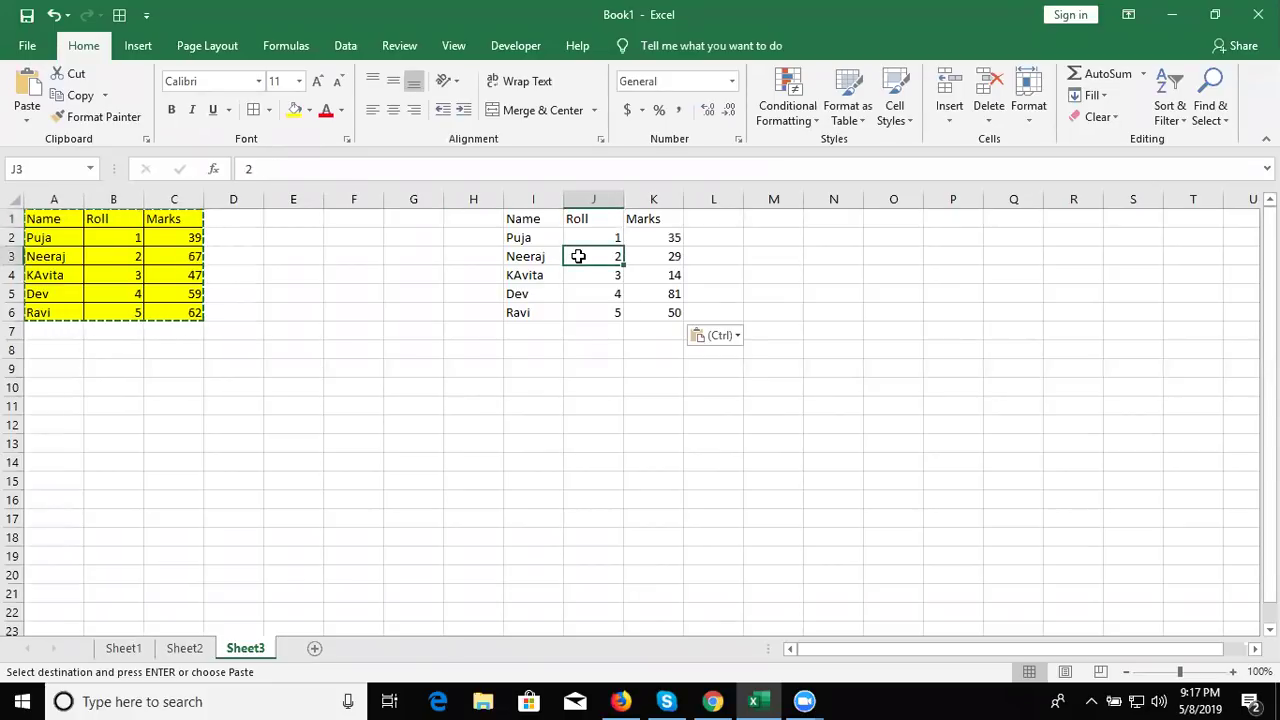
left_click(520, 351)
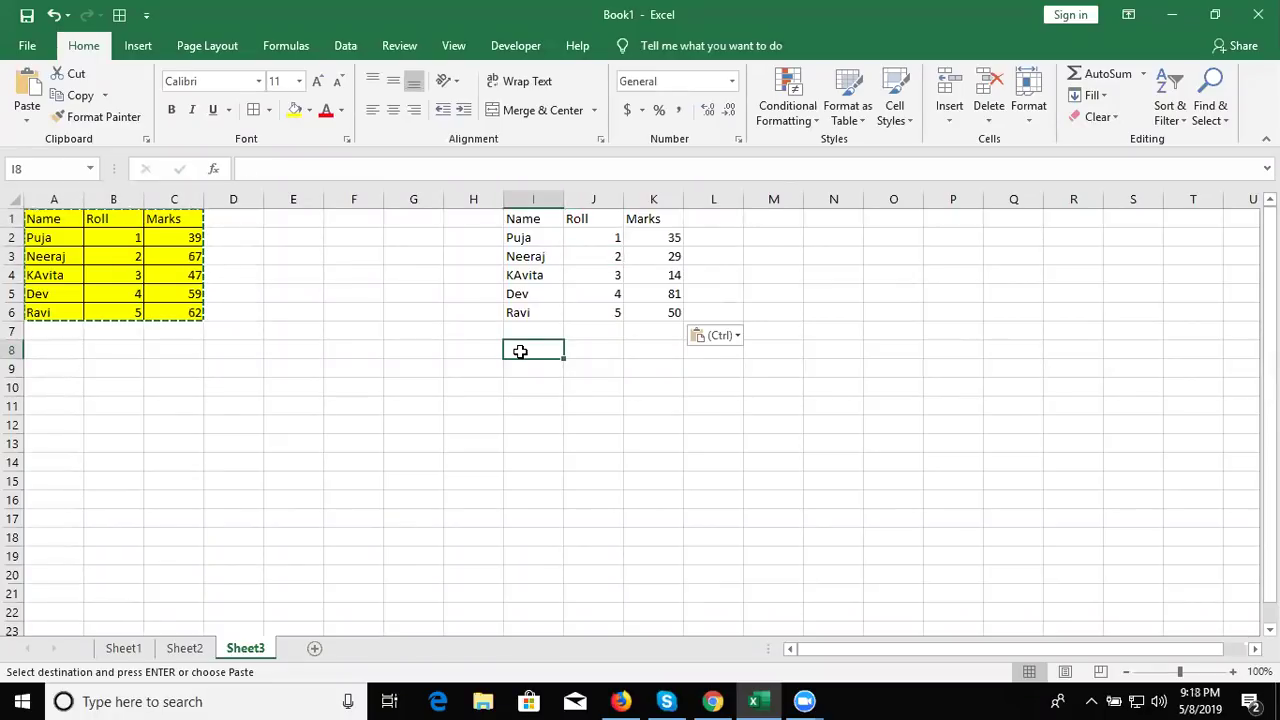
Paste Special the copied table into I8 as Values only
right_click(520, 351)
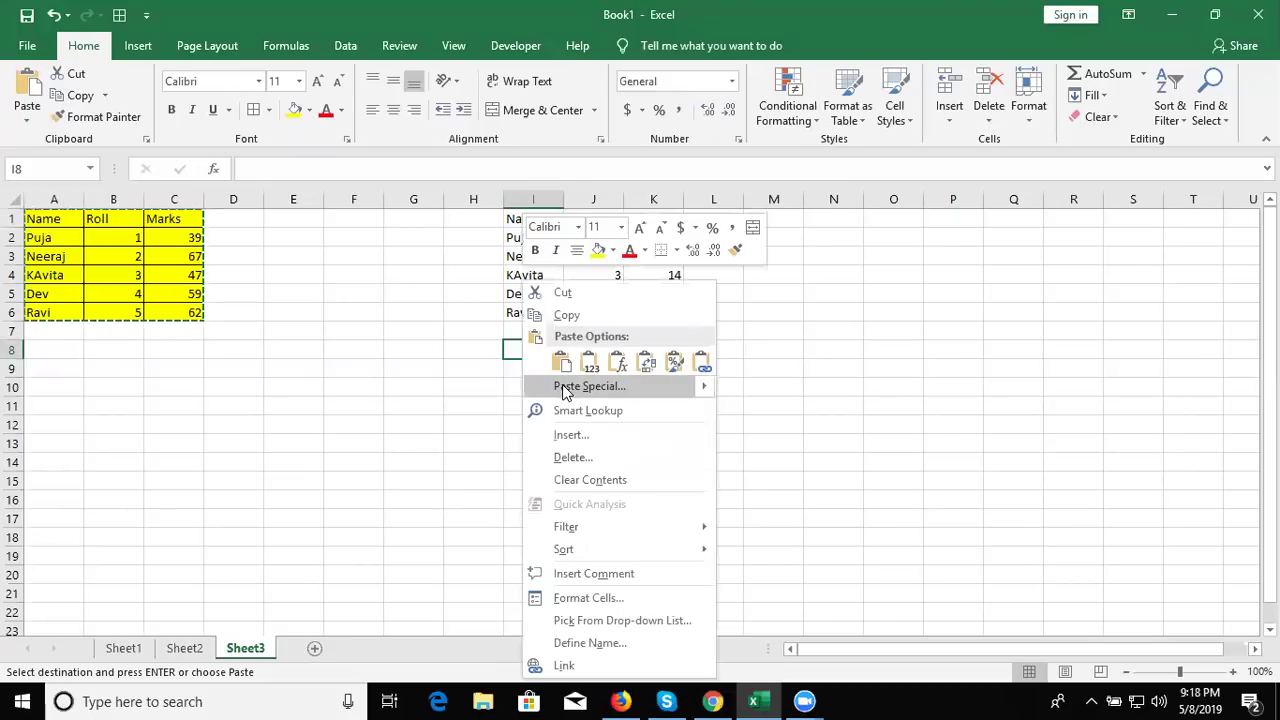
left_click(566, 390)
left_click(399, 316)
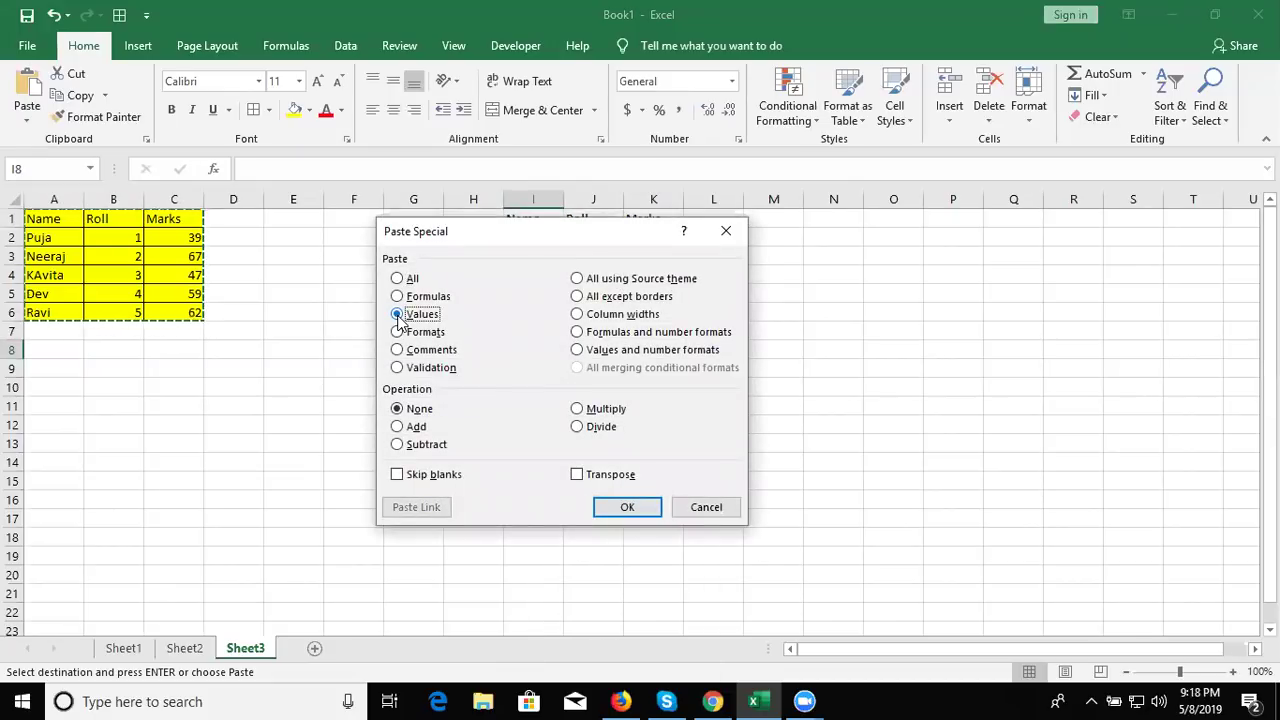
left_click(630, 505)
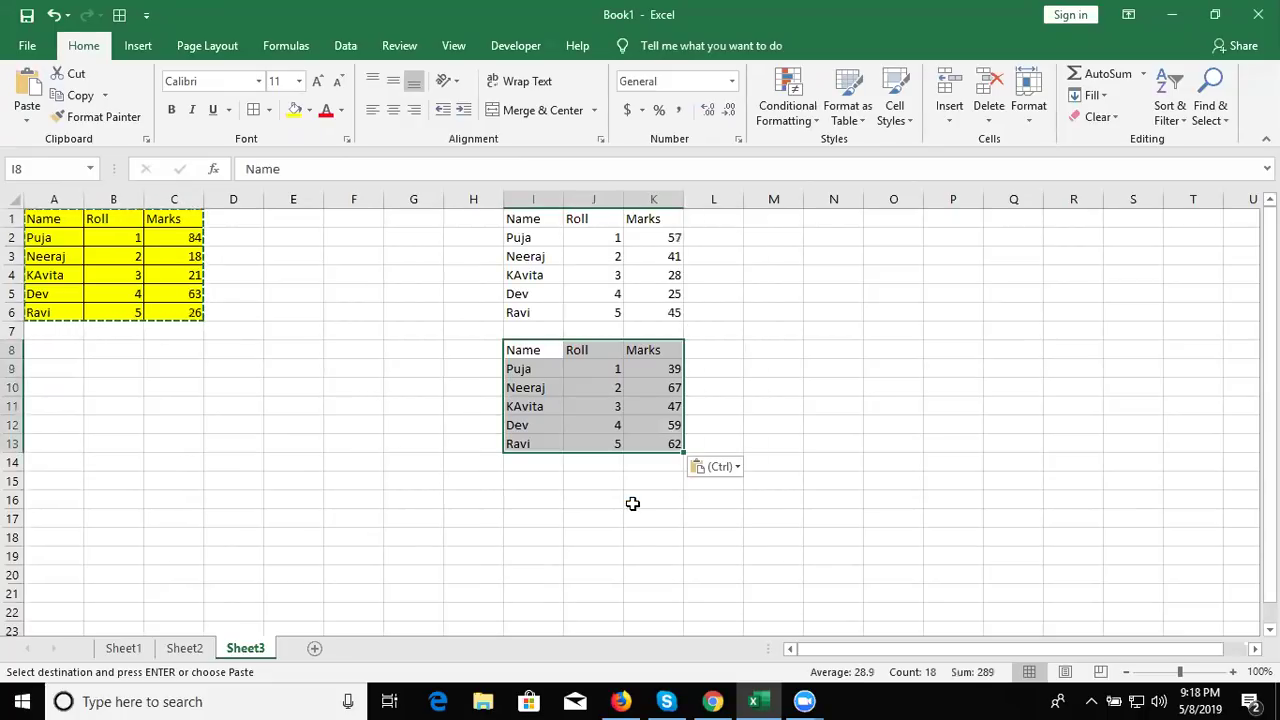
Compare the Marks formulas in C4 and K2 with the fixed marks 39, 67, 47, 59, 62
left_click(185, 280)
left_click(666, 239)
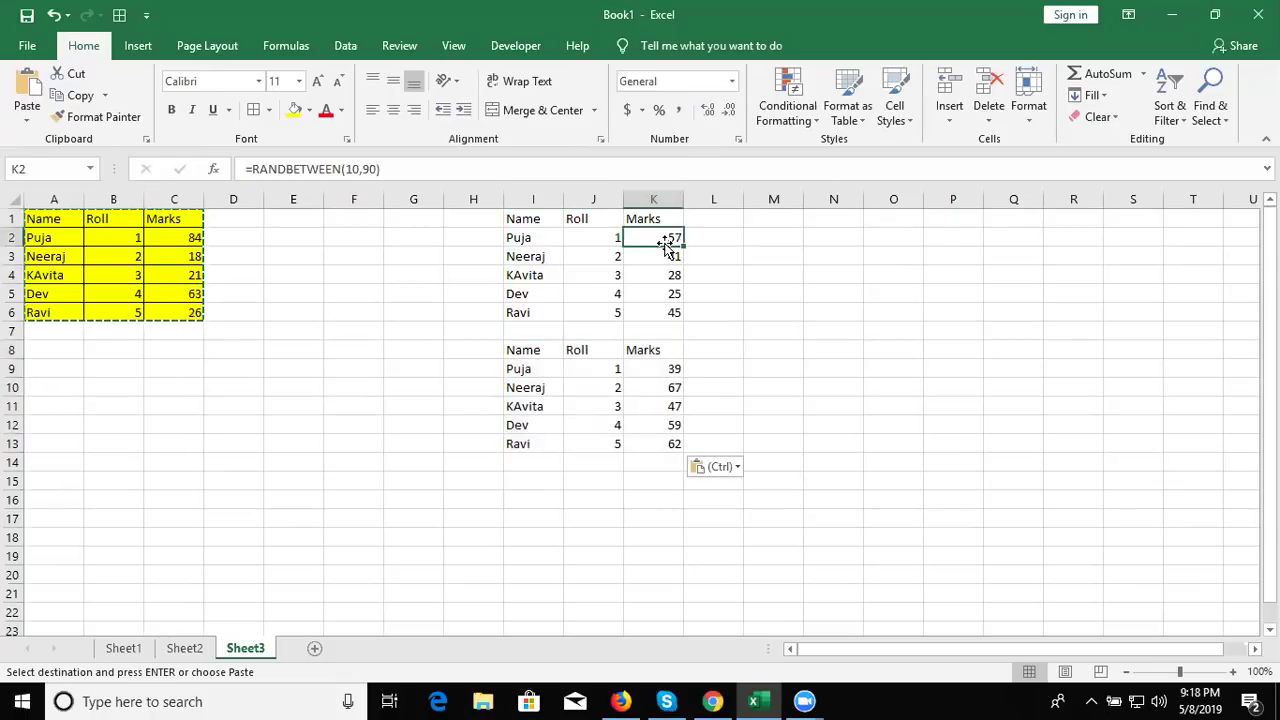
left_click(743, 290)
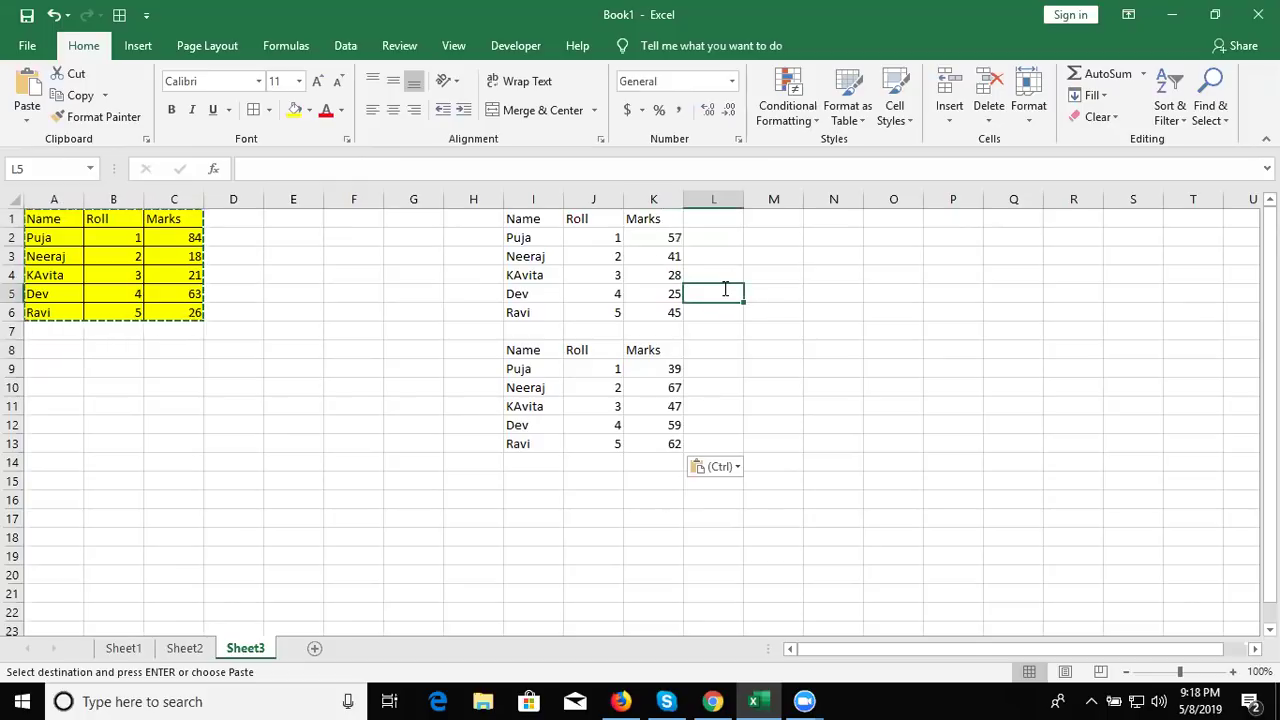
double_click(725, 295)
key("F2")
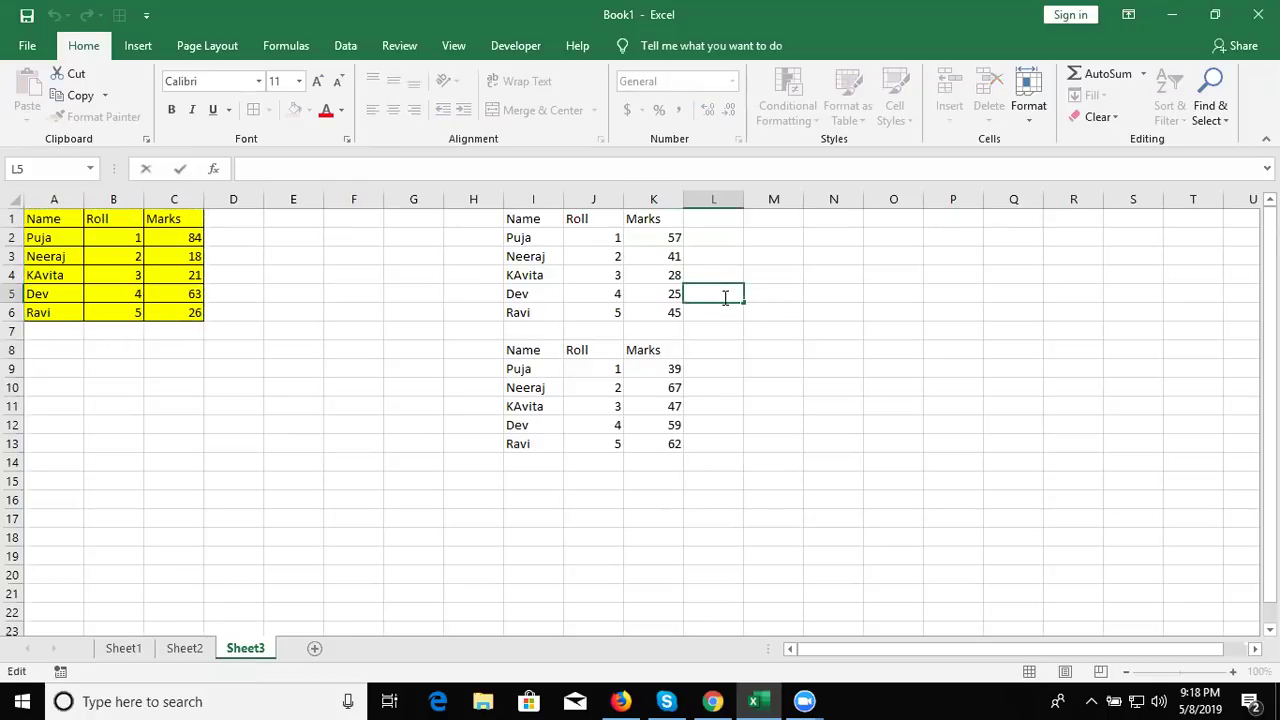
key("Return")
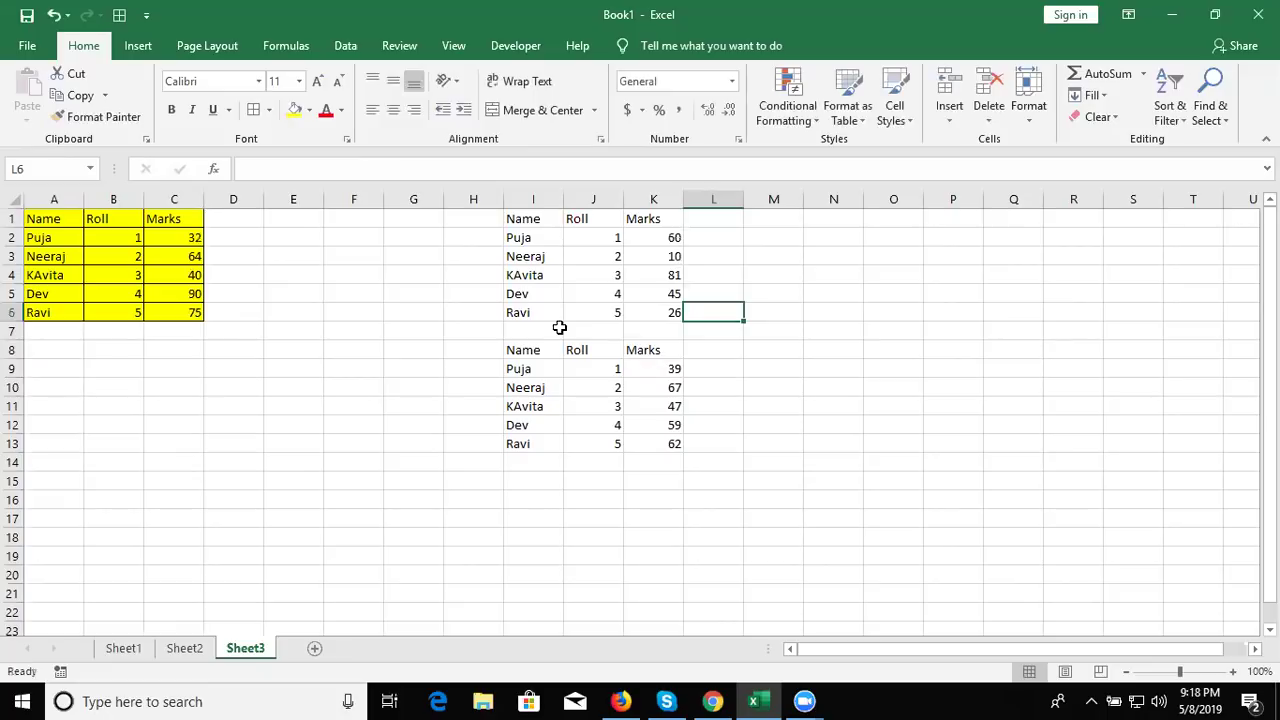
left_click(663, 420)
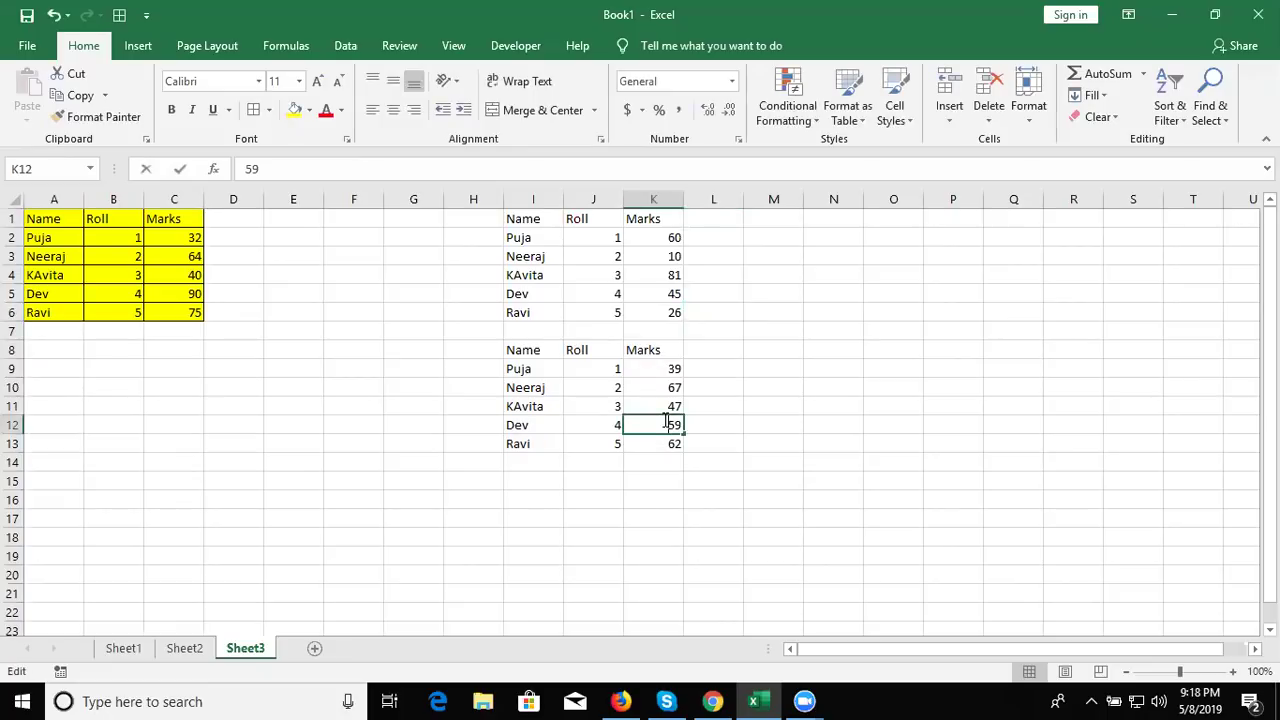
key("F2")
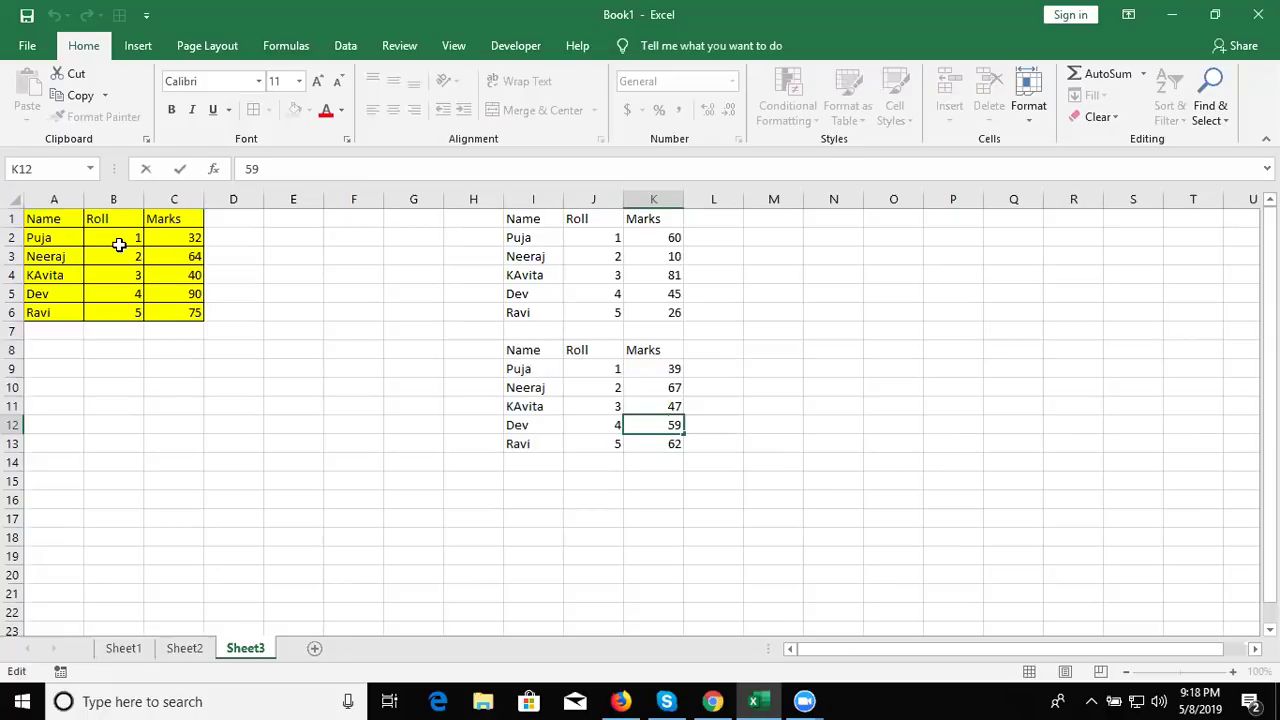
left_click(516, 366)
Check the marks in K11 and K2:K6, then copy K2:K6 and cancel that copy
left_click(674, 408)
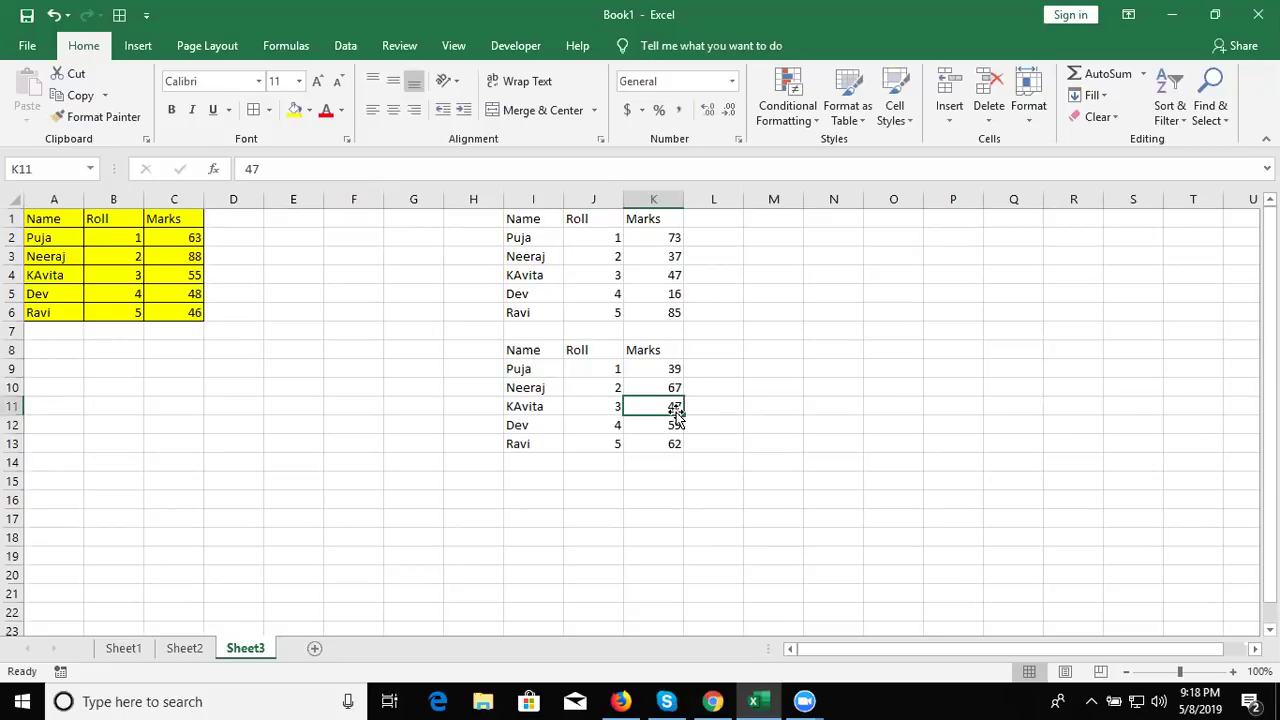
left_click(668, 237)
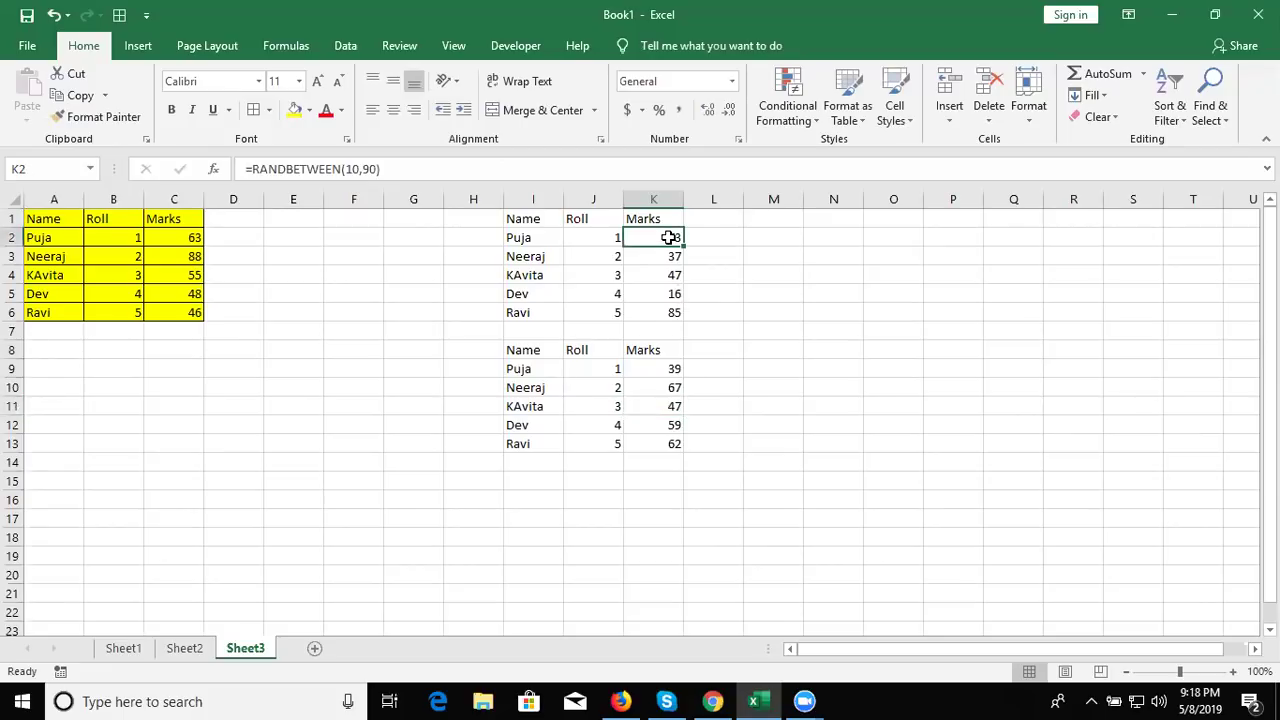
key("Down")
key("Down")
key("Down")
key("Down")
key("Up")
key("Up")
key("Up")
key("Up")
key("Down")
key("Down")
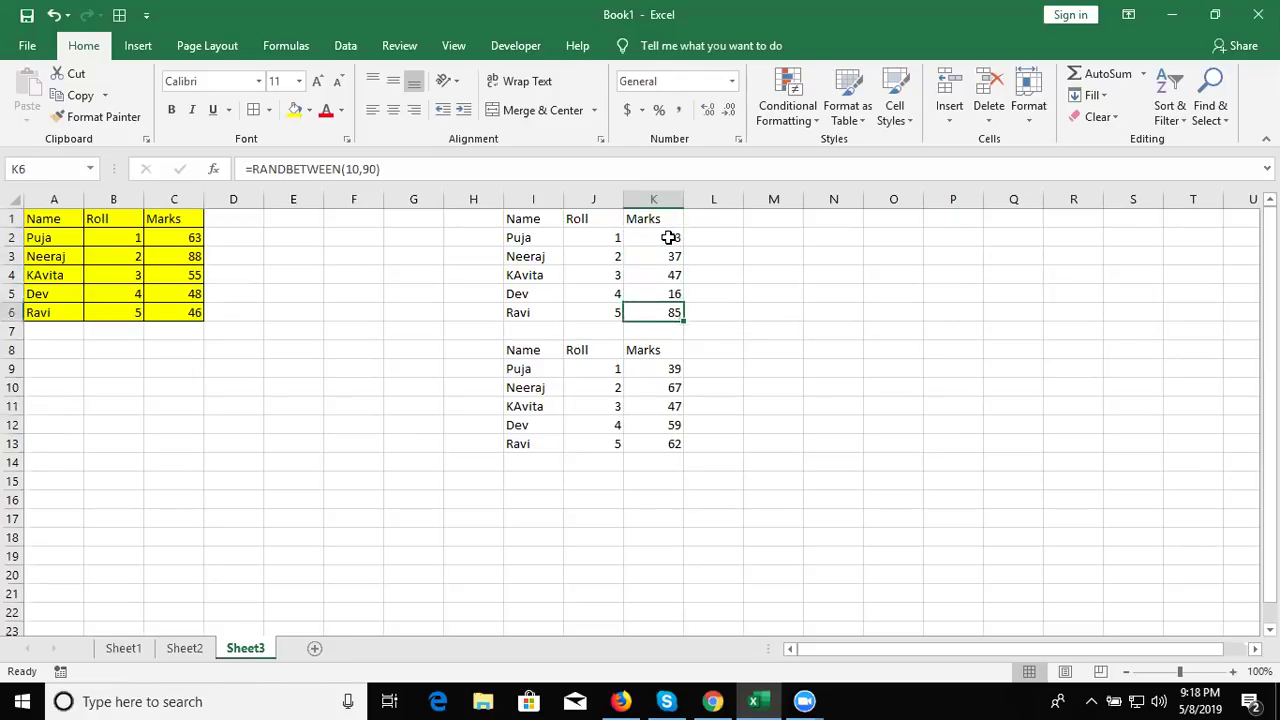
key("Up")
key("Up")
key("Up")
key("Up")
key("Down")
key("Down")
key("Down")
key("Down")
key("shift+Up")
key("shift+Up")
key("shift+Up")
key("shift+Down")
key("ctrl+c")
key("Right")
key("Right")
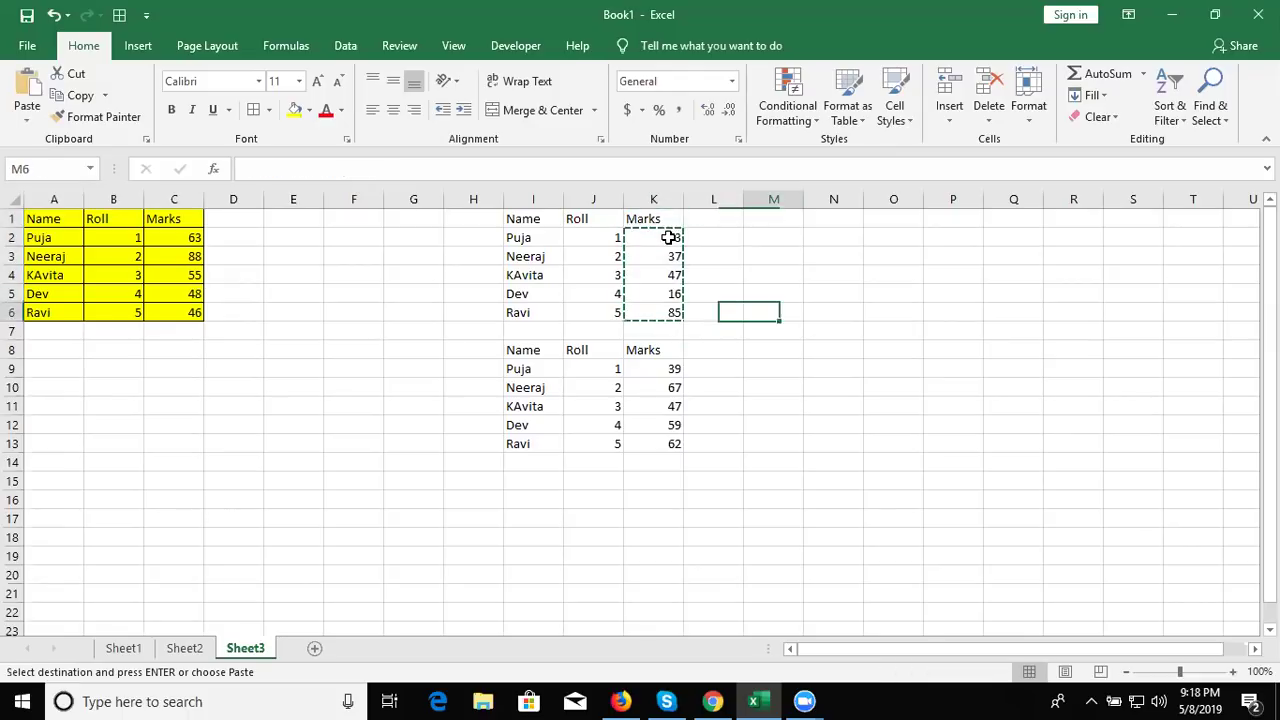
key("Right")
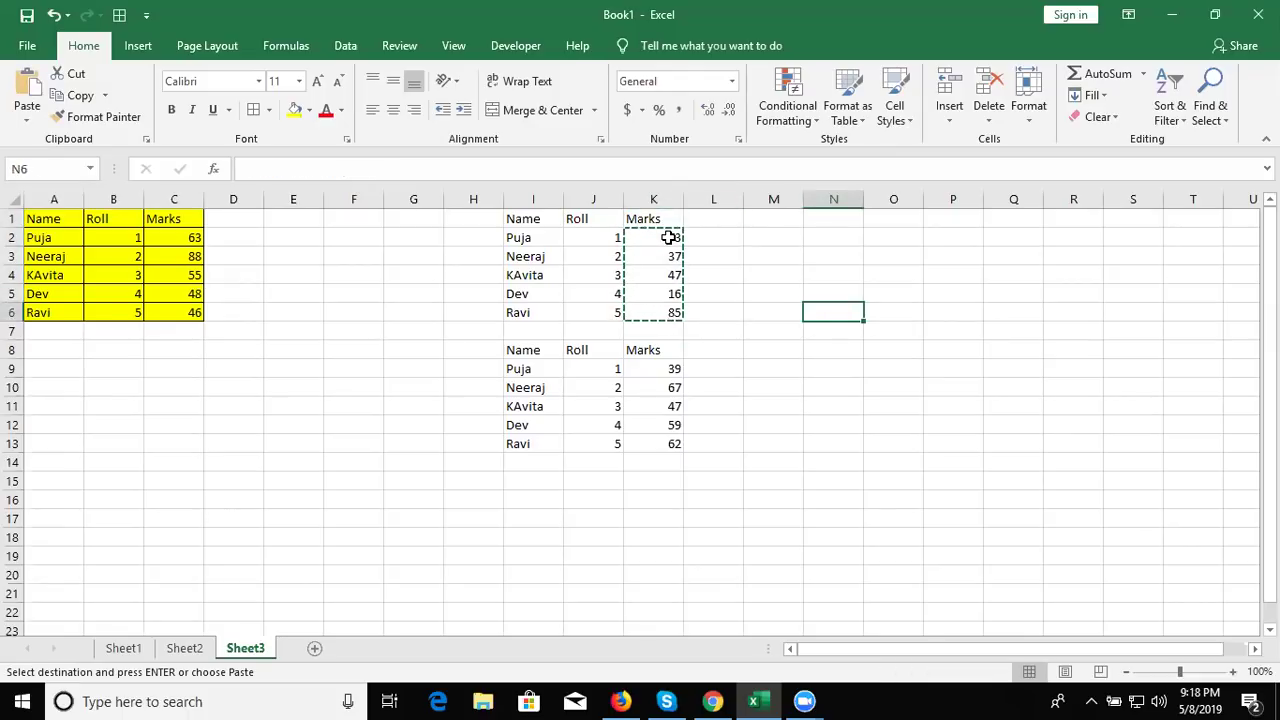
key("Escape")
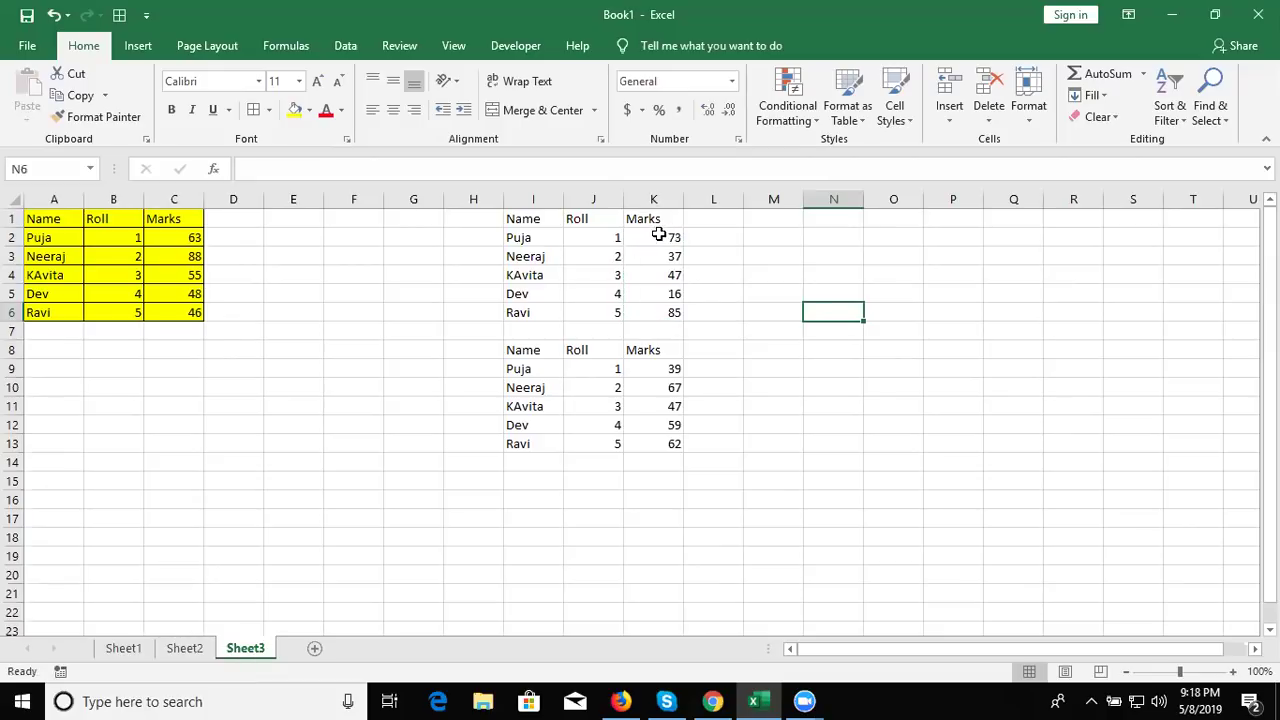
Paste K2:K6 back over itself as Values, fixing the marks at 73, 37, 47, 16, 85
left_click_drag(657, 237, 661, 314)
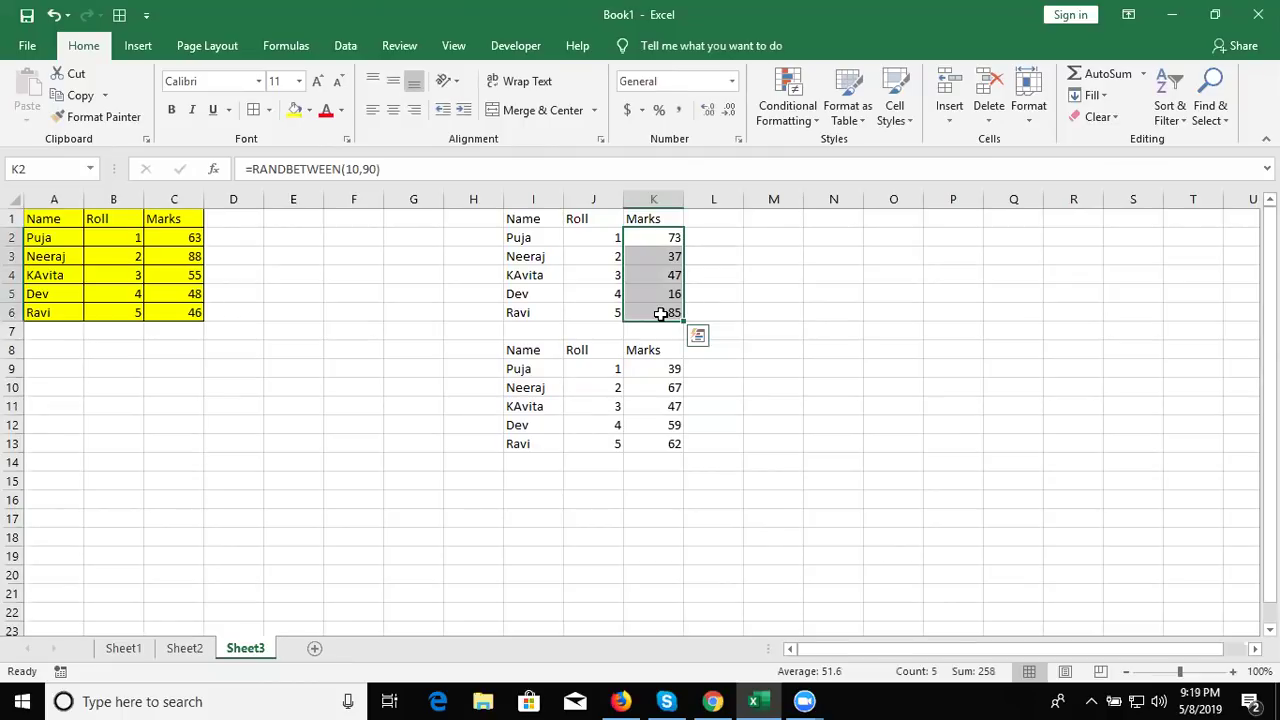
key("ctrl+c")
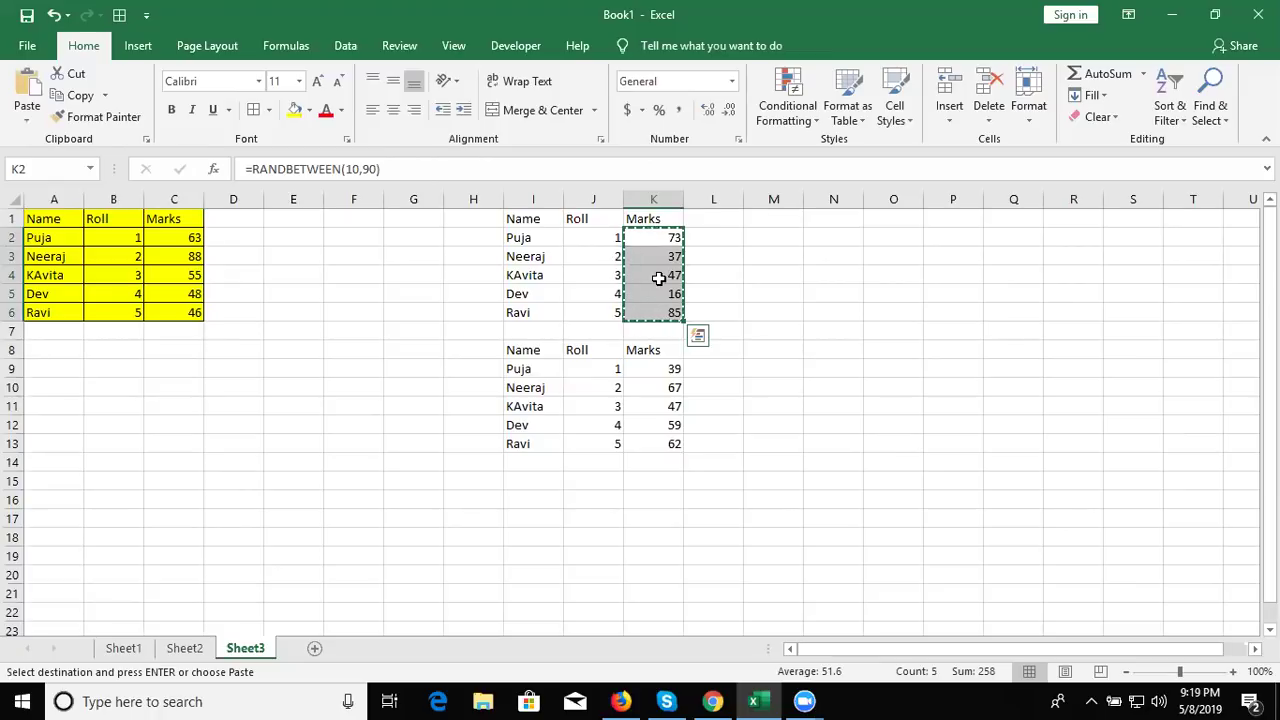
right_click(659, 278)
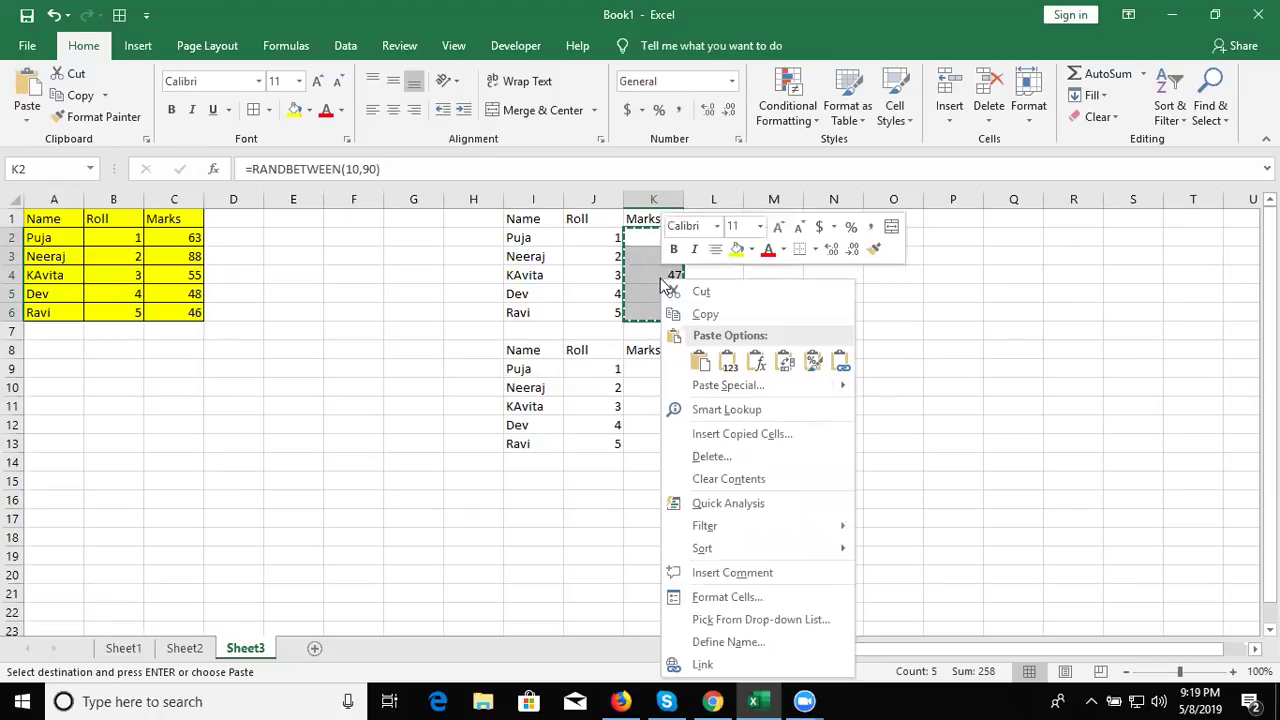
left_click(724, 387)
left_click(583, 312)
left_click(787, 507)
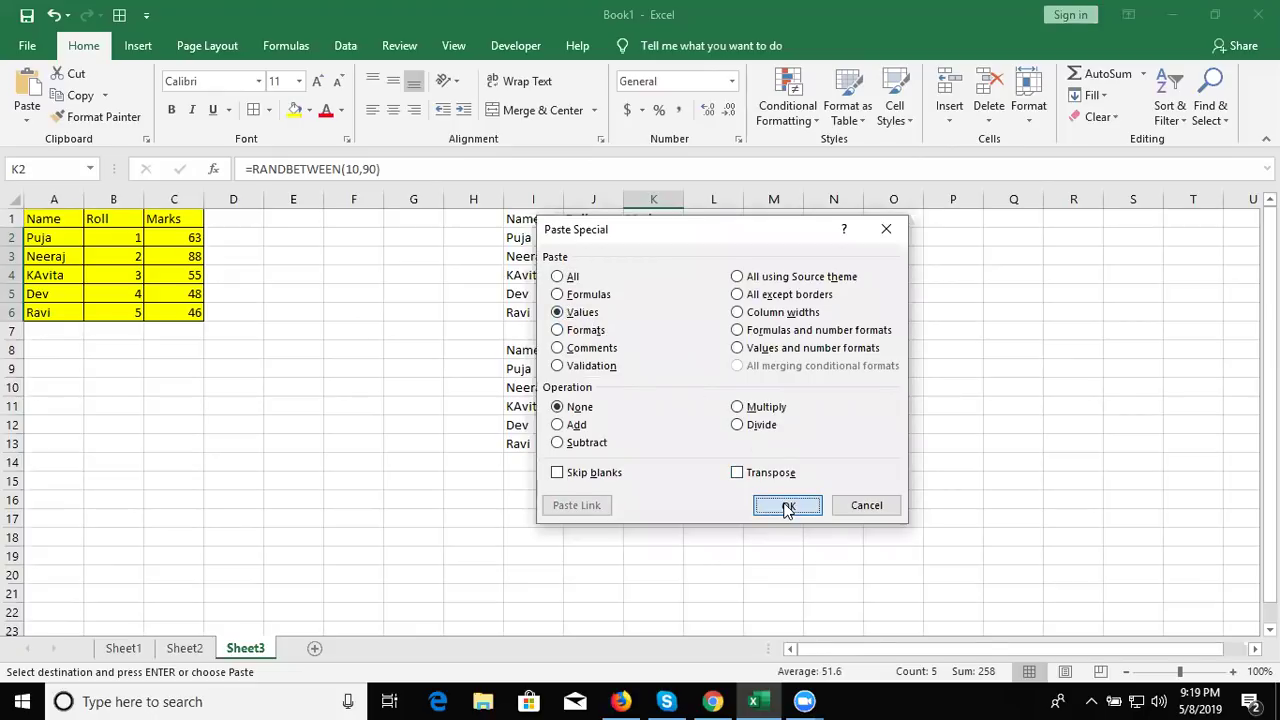
left_click(667, 515)
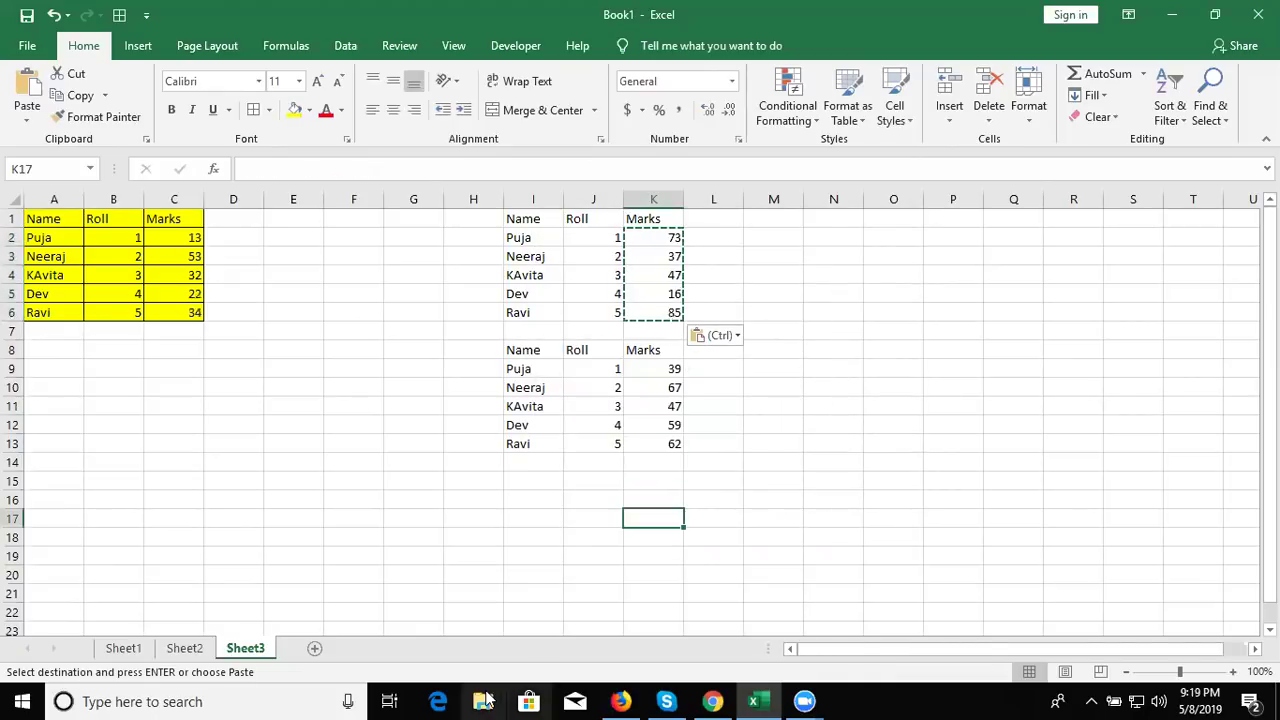
left_click(484, 700)
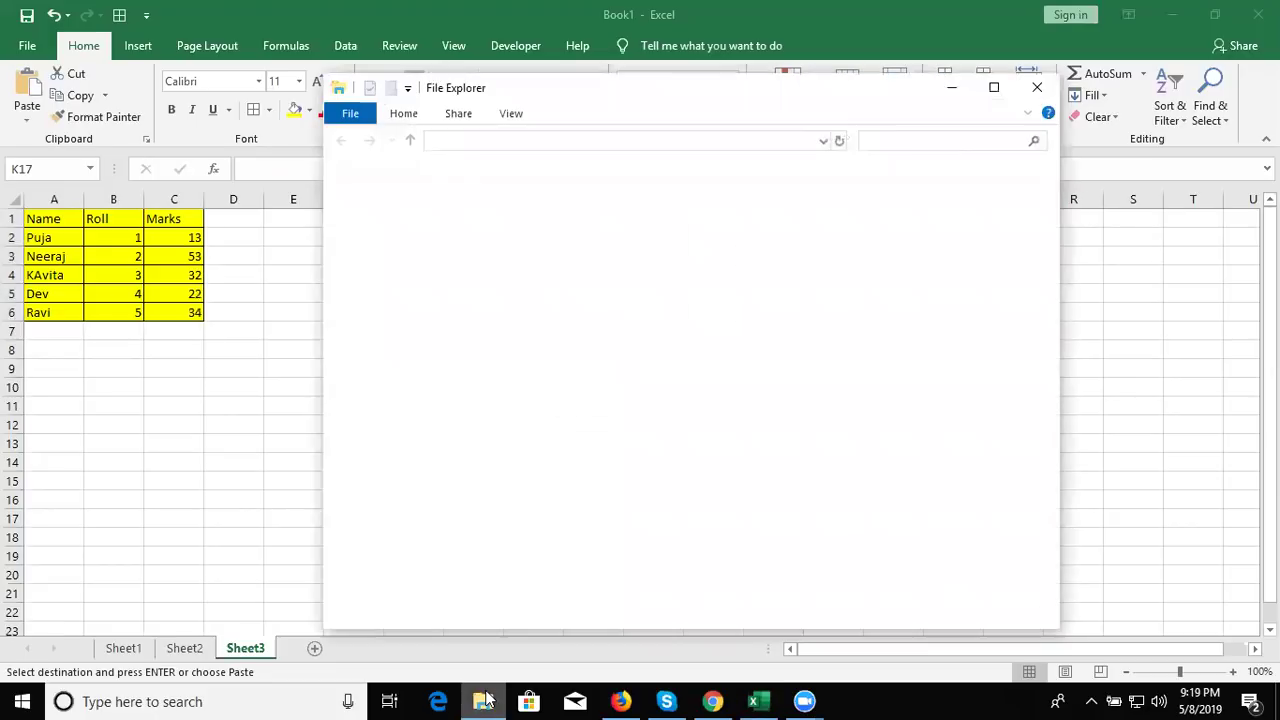
Maximize File Explorer and open Google Drive › Disk-3 › 3.Dashboard › 3.Symple Dashboard with Pivot and Slicer
double_click(608, 100)
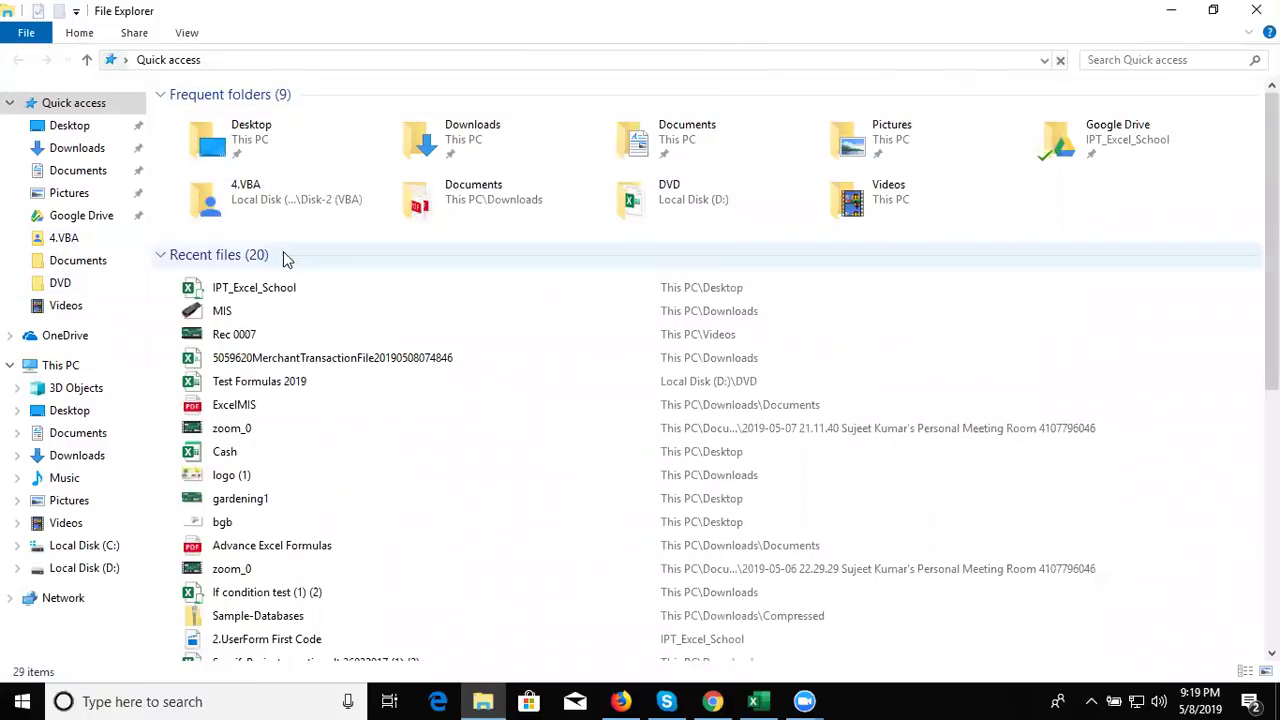
left_click(82, 217)
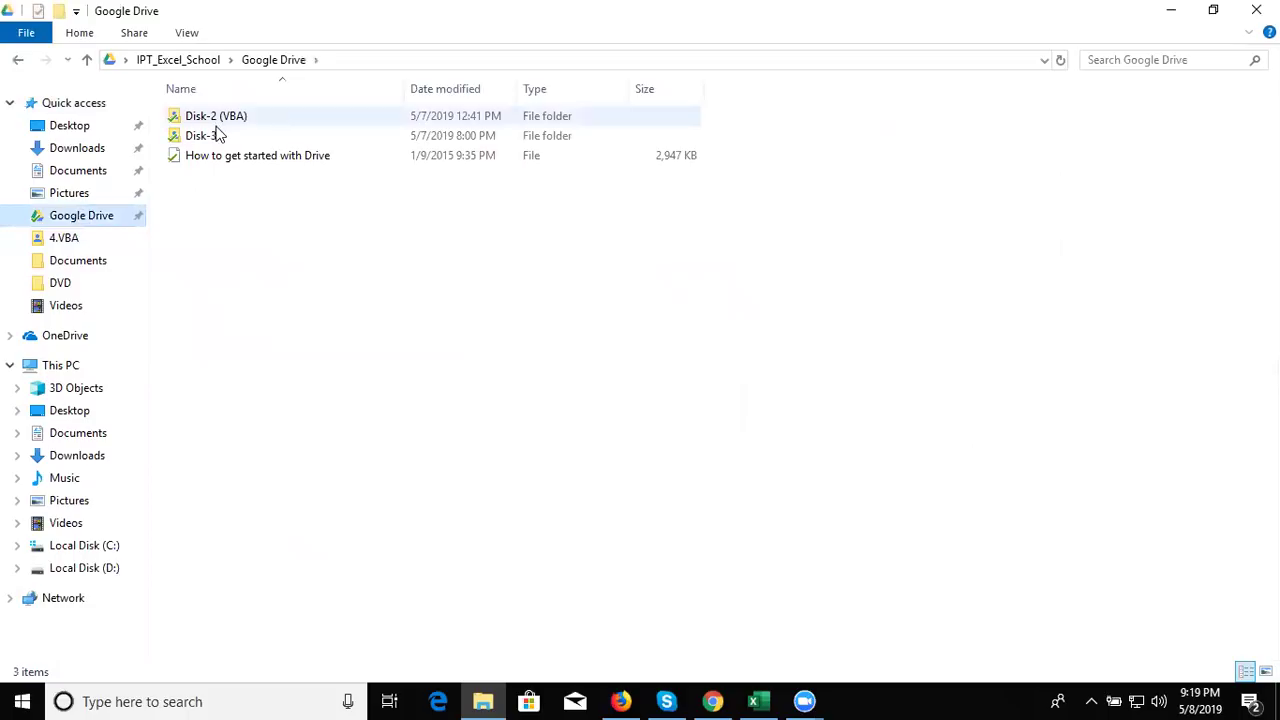
double_click(218, 137)
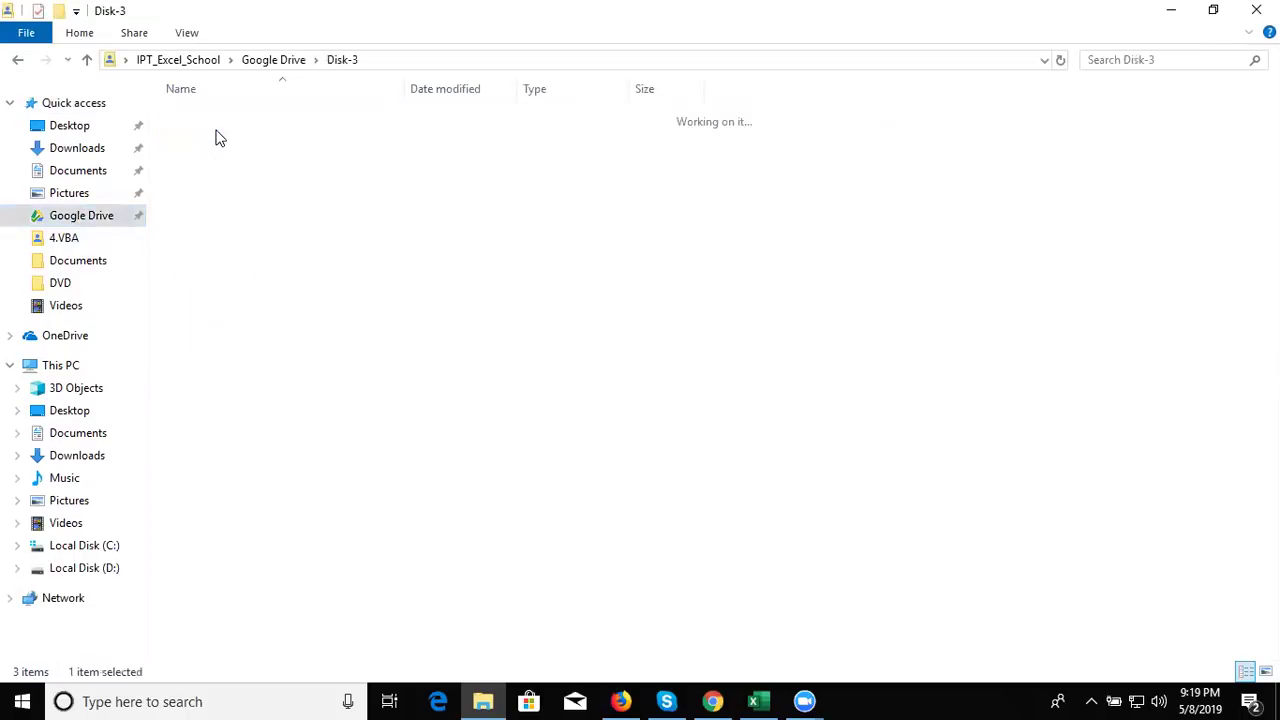
double_click(216, 117)
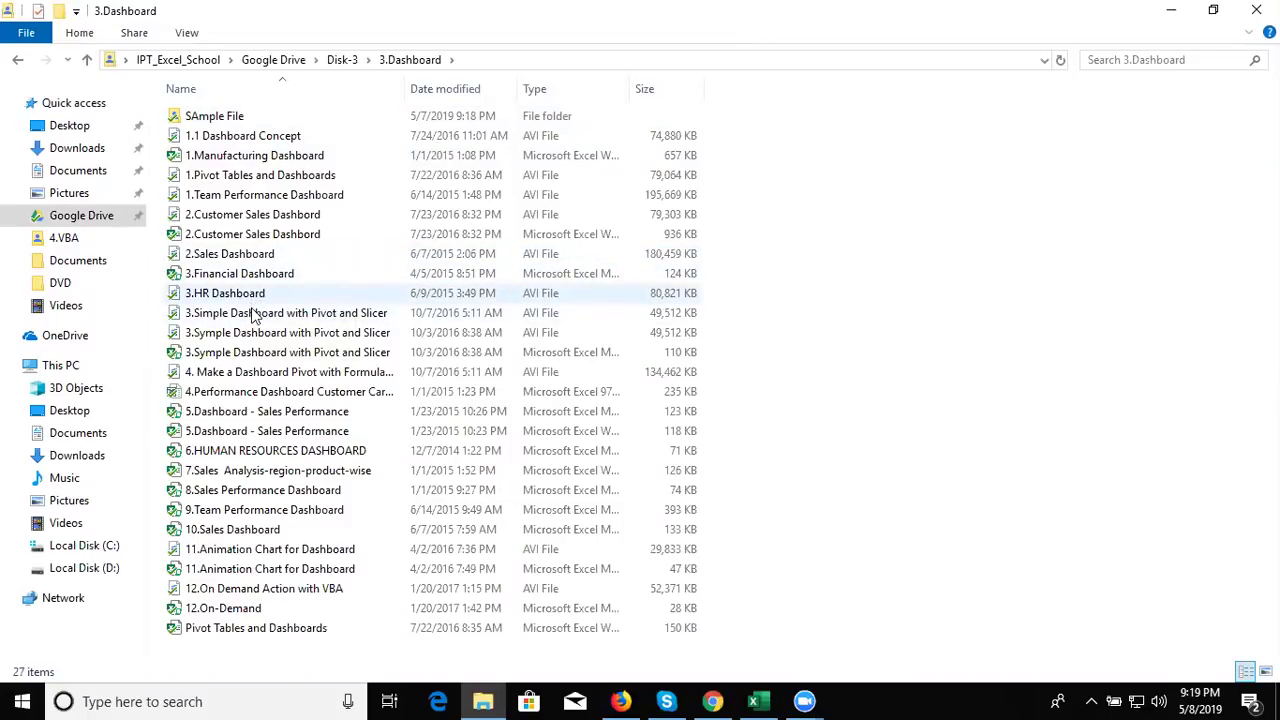
left_click(255, 358)
double_click(255, 362)
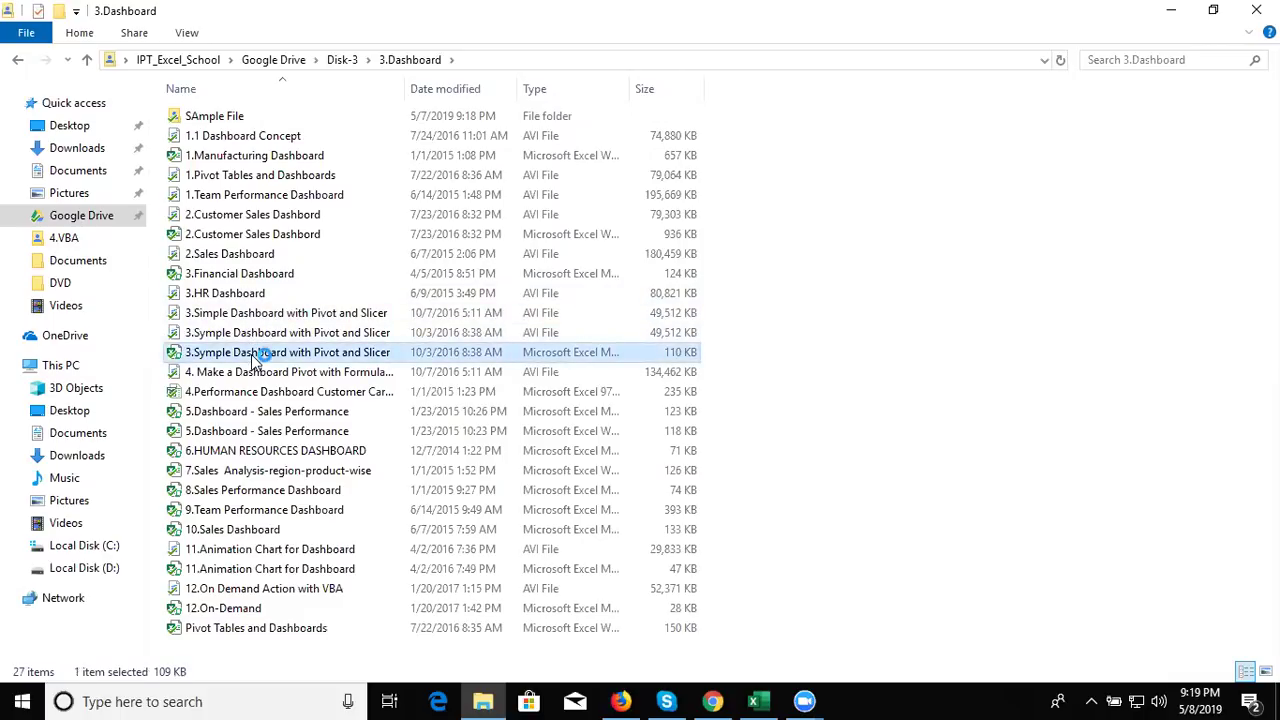
left_click(278, 418)
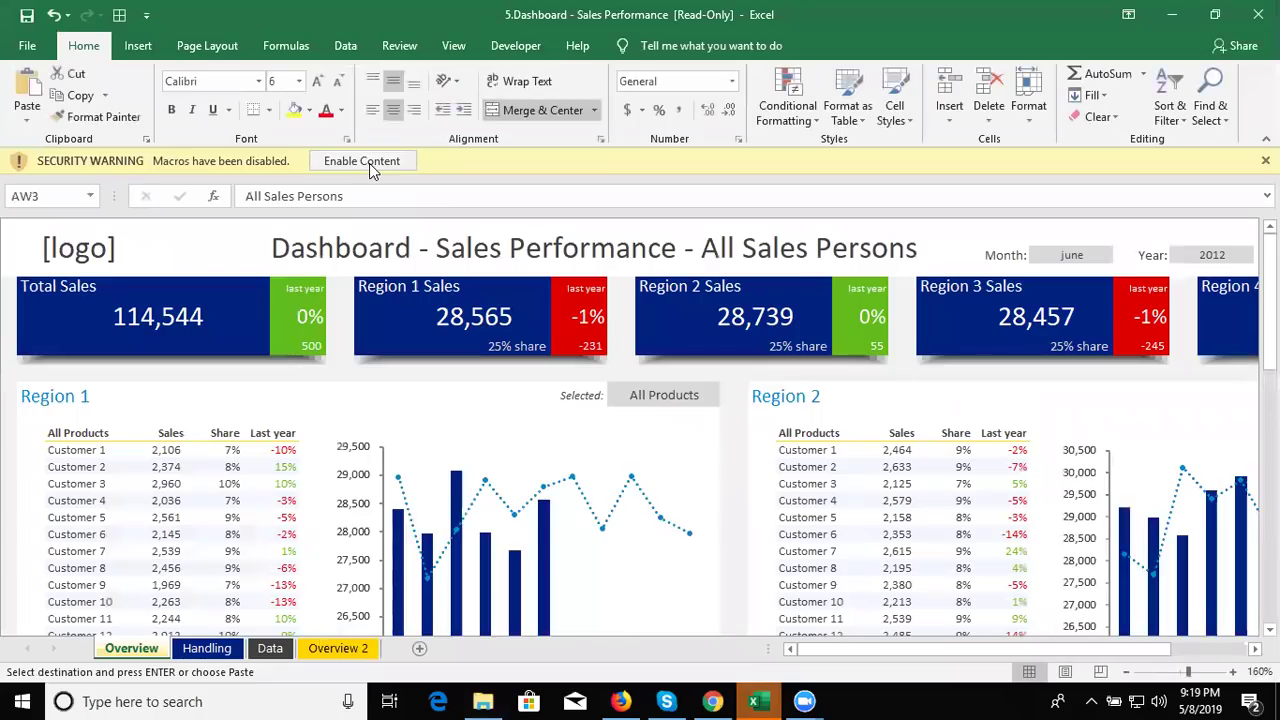
Enable the Sales Performance workbook's macros and stay on its dashboard
left_click(369, 163)
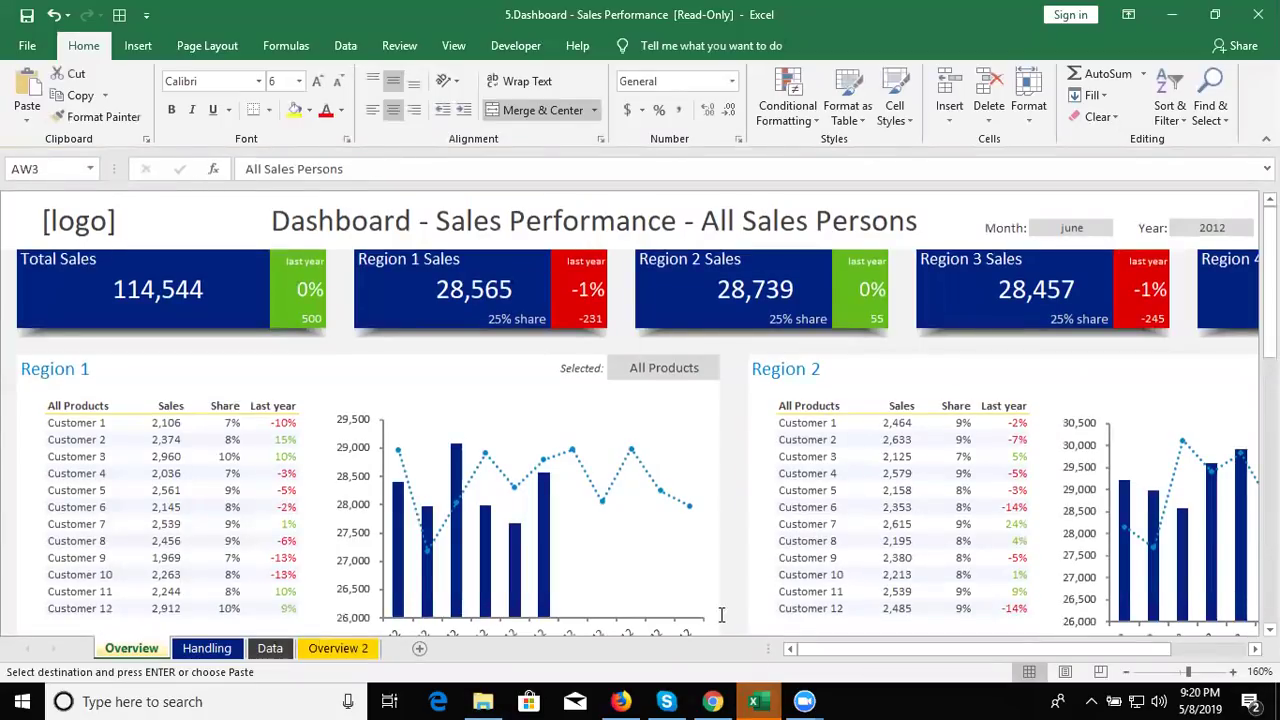
mouse_move(757, 701)
left_click(762, 676)
left_click(737, 441)
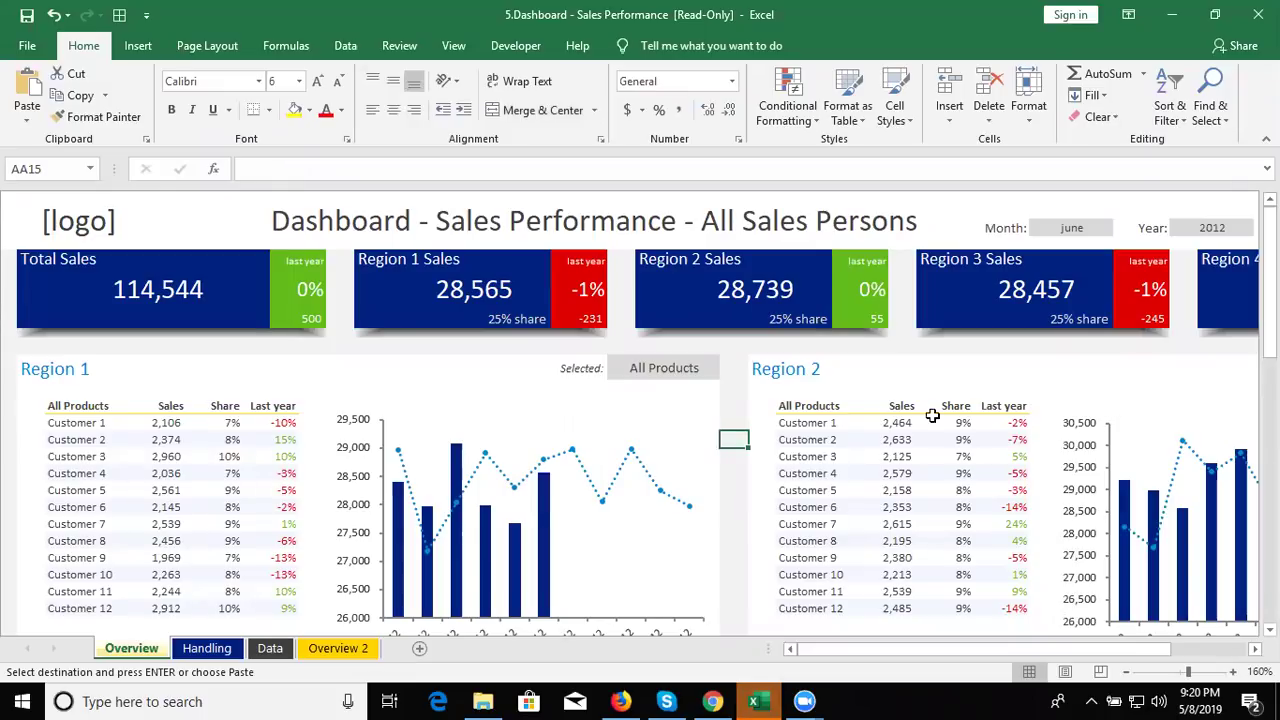
Glance at the Data sheet, then inspect the Region 1 and Region 2 Sales formulas on Overview
left_click(268, 647)
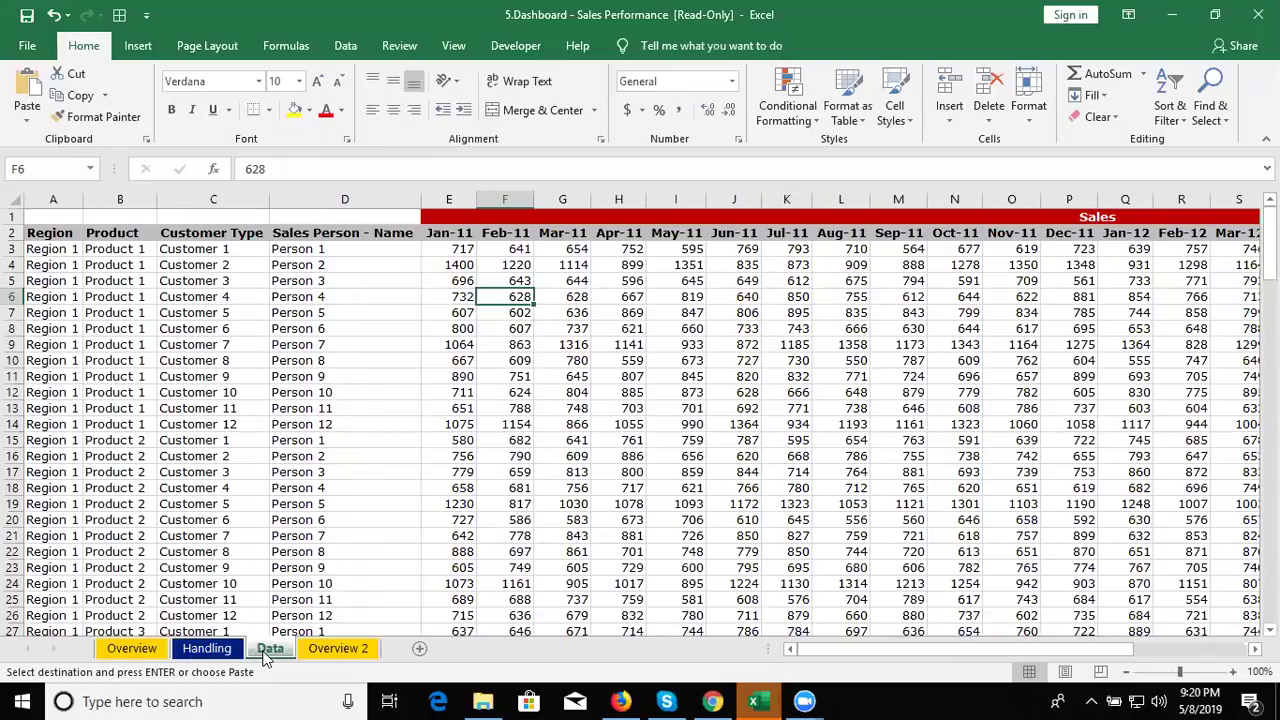
left_click(158, 650)
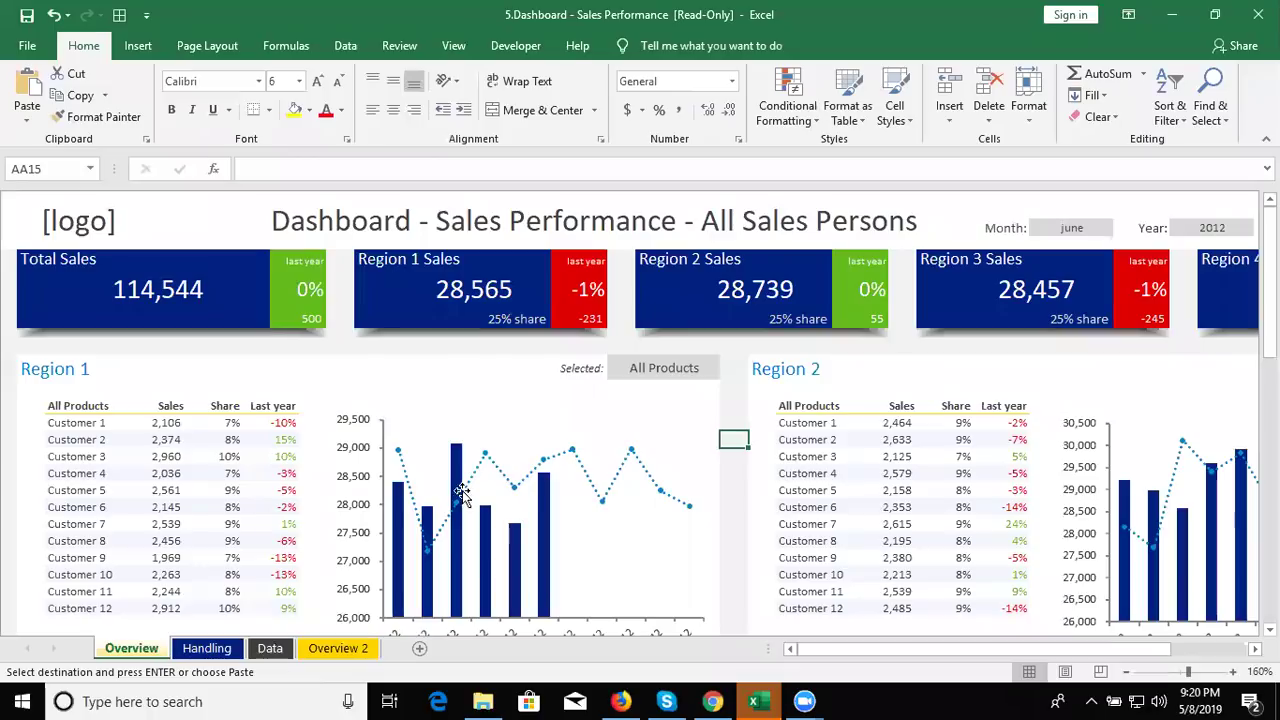
left_click(486, 278)
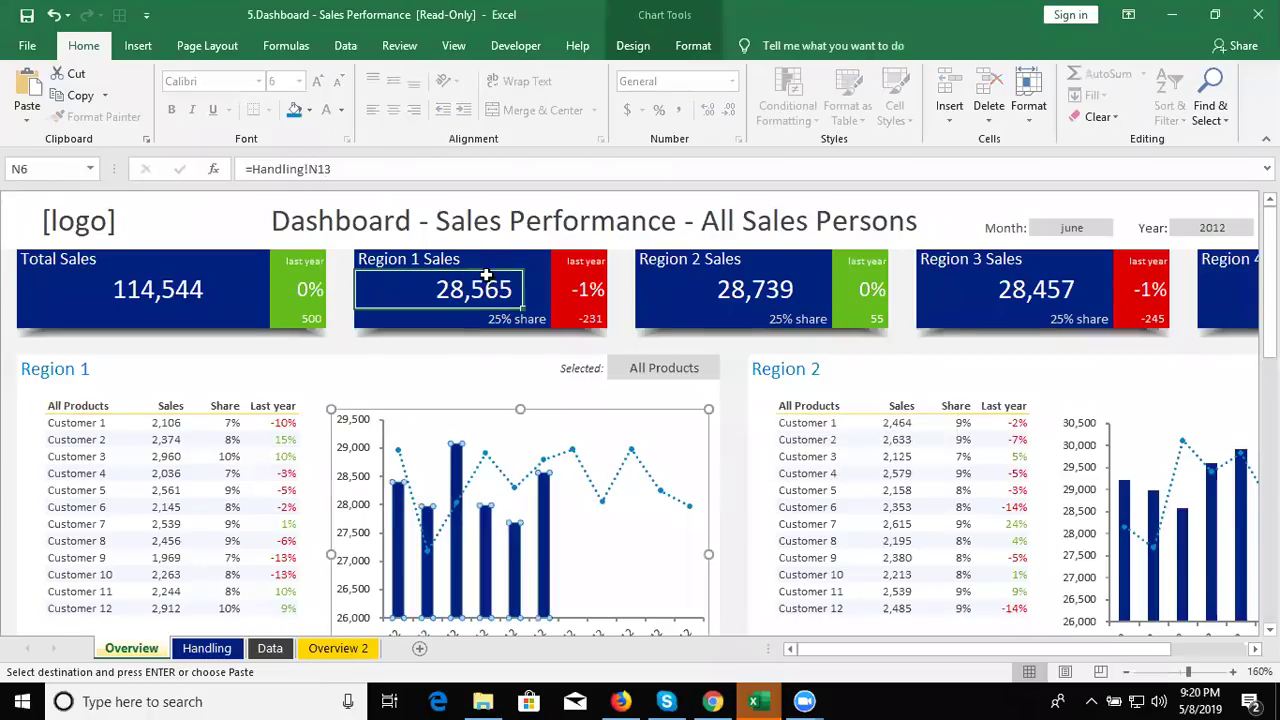
left_click(586, 288)
left_click(738, 298)
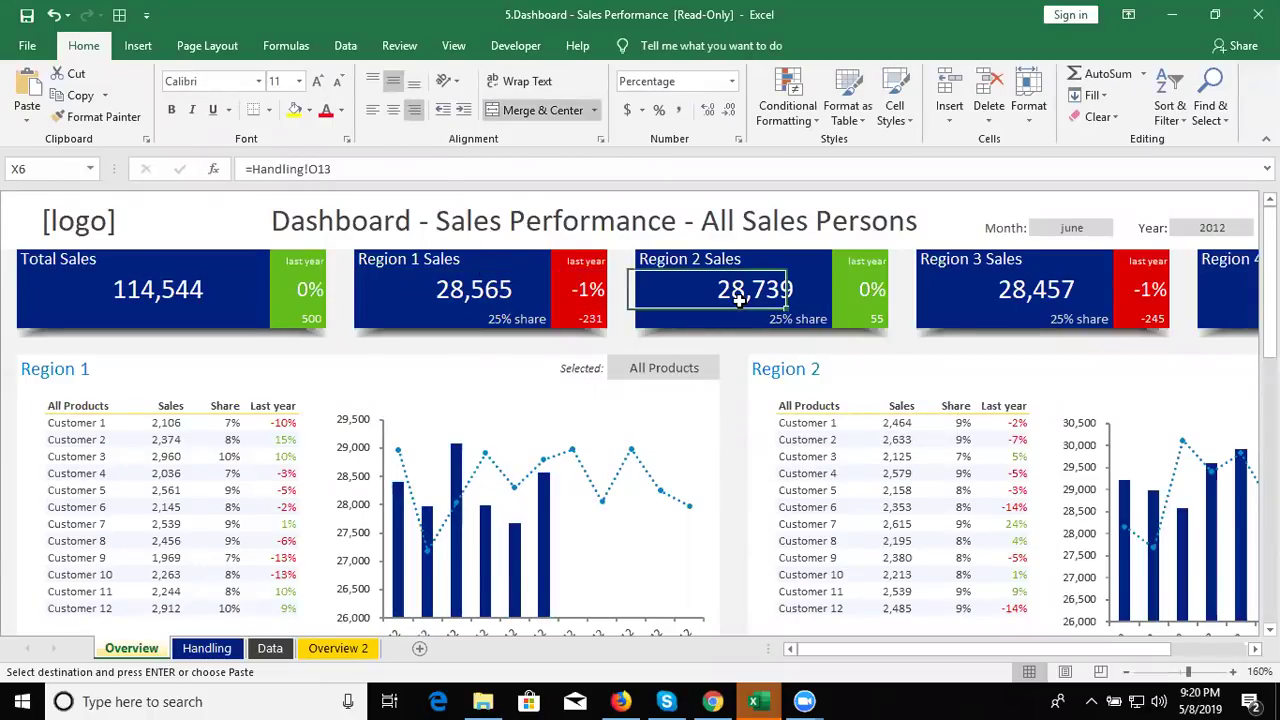
left_click(857, 295)
left_click(1042, 367)
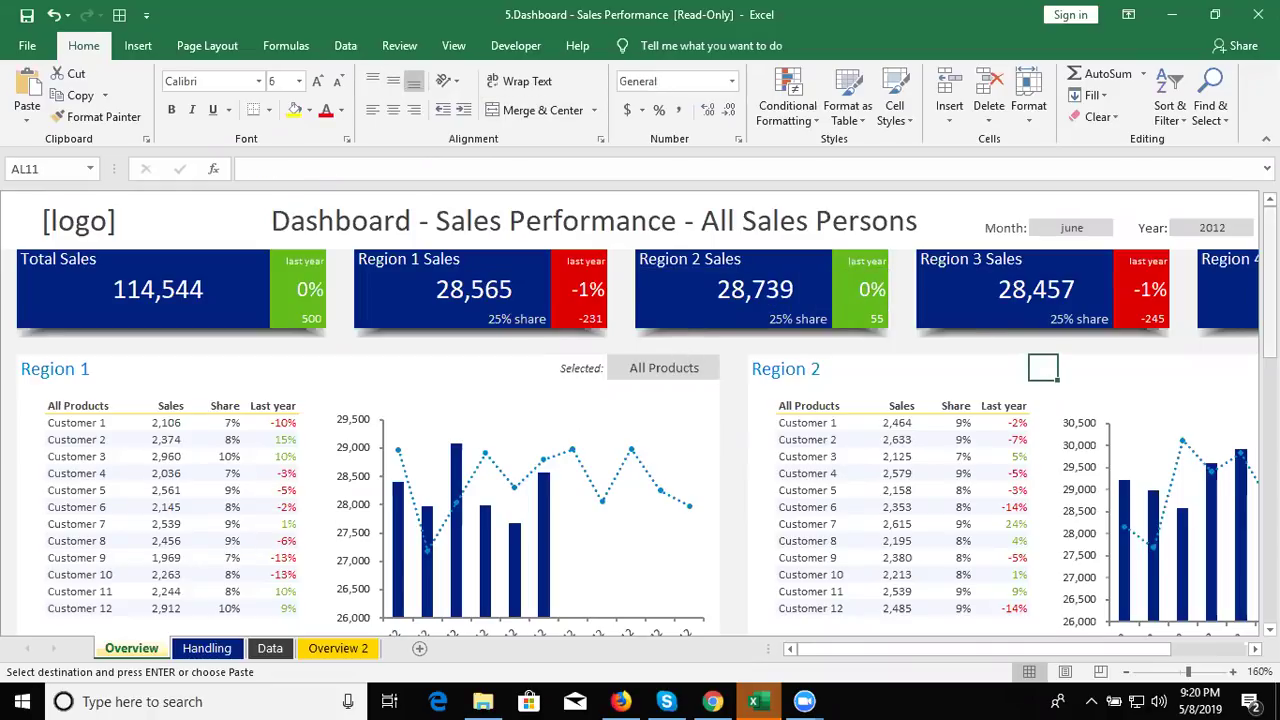
Scroll down through the region tables and Sales Team Performance section, then back up
scroll(640, 415, "down", 5)
scroll(640, 415, "down", 4)
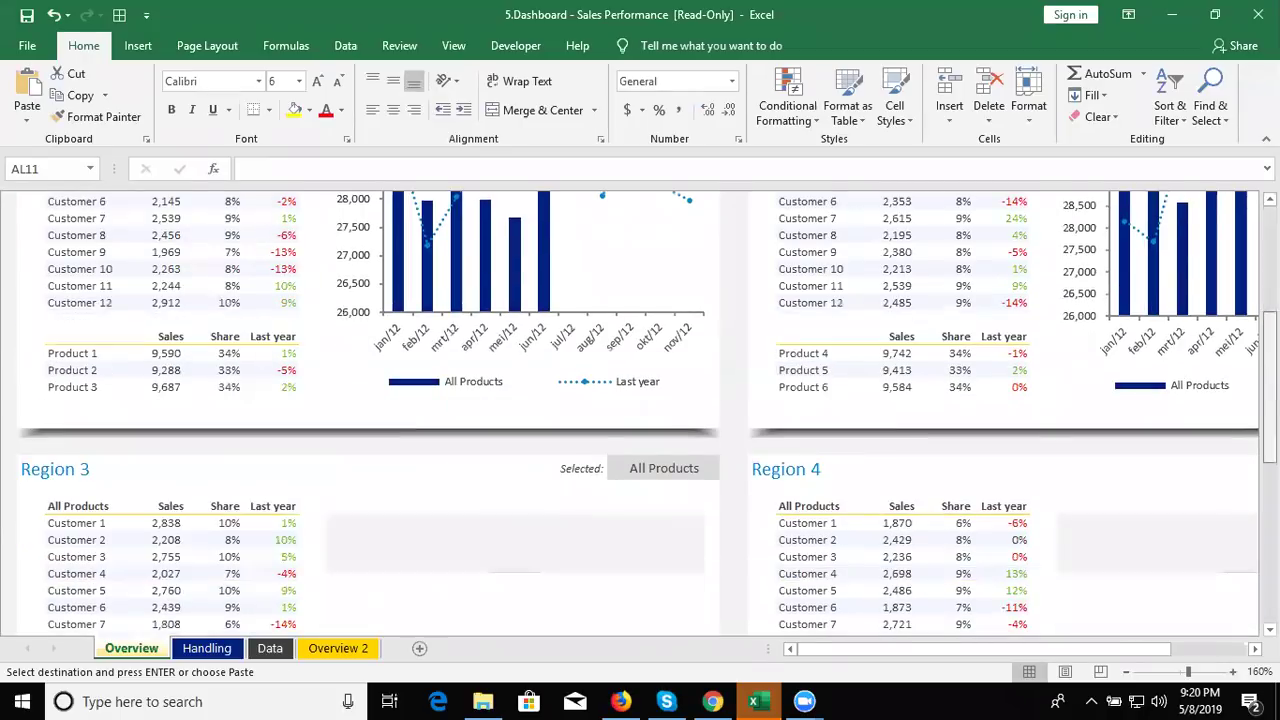
scroll(1248, 553, "down", 6)
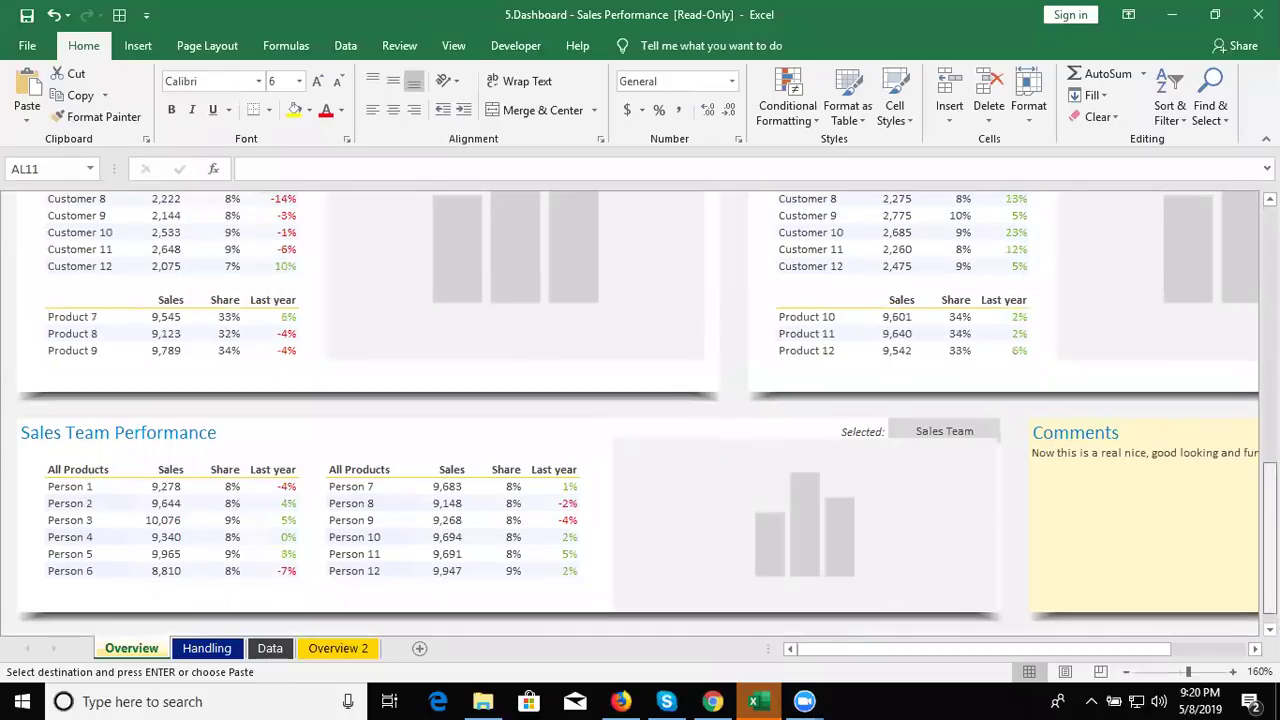
scroll(1248, 553, "up", 6)
scroll(1248, 553, "up", 9)
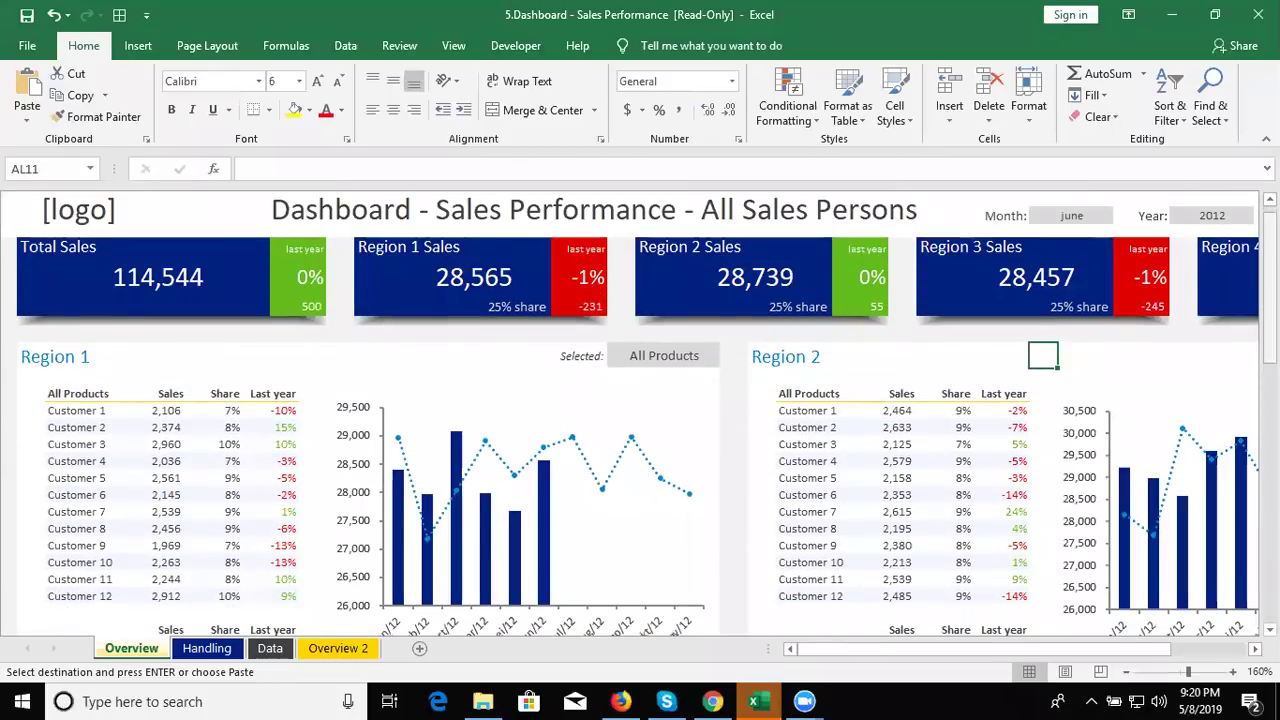
scroll(1248, 553, "down", 2)
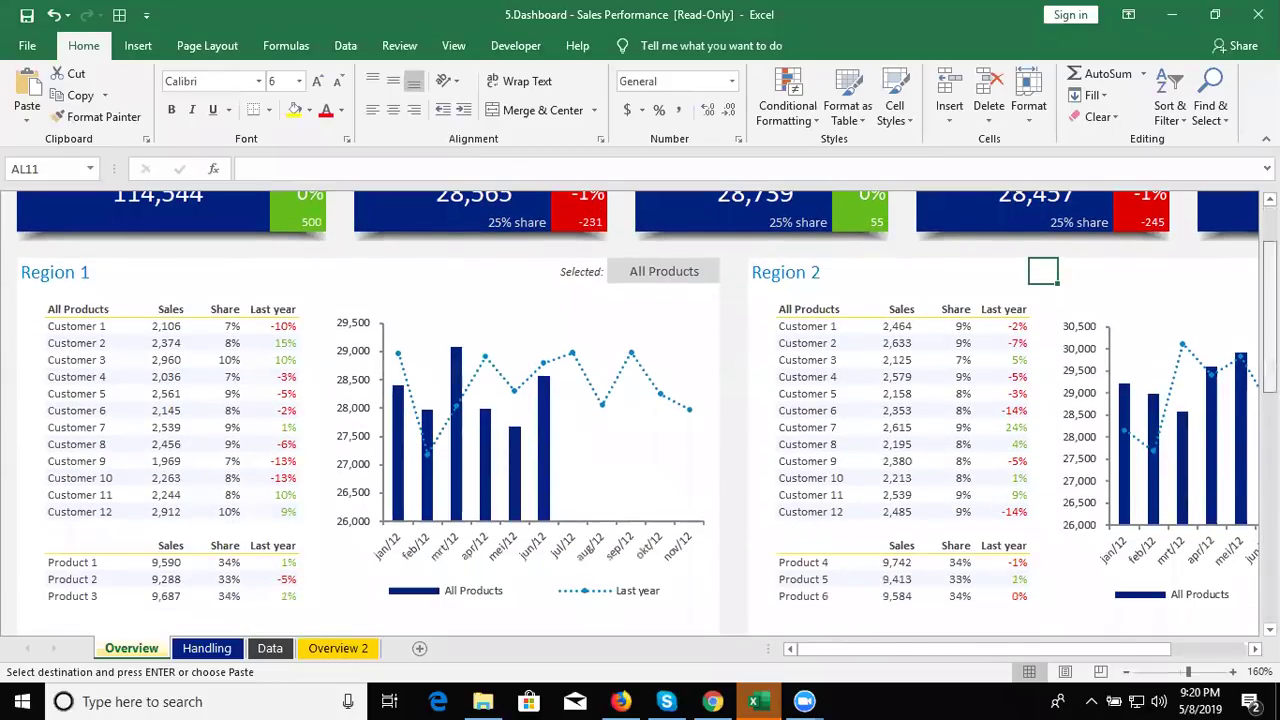
scroll(1248, 553, "down", 3)
scroll(640, 410, "down", 3)
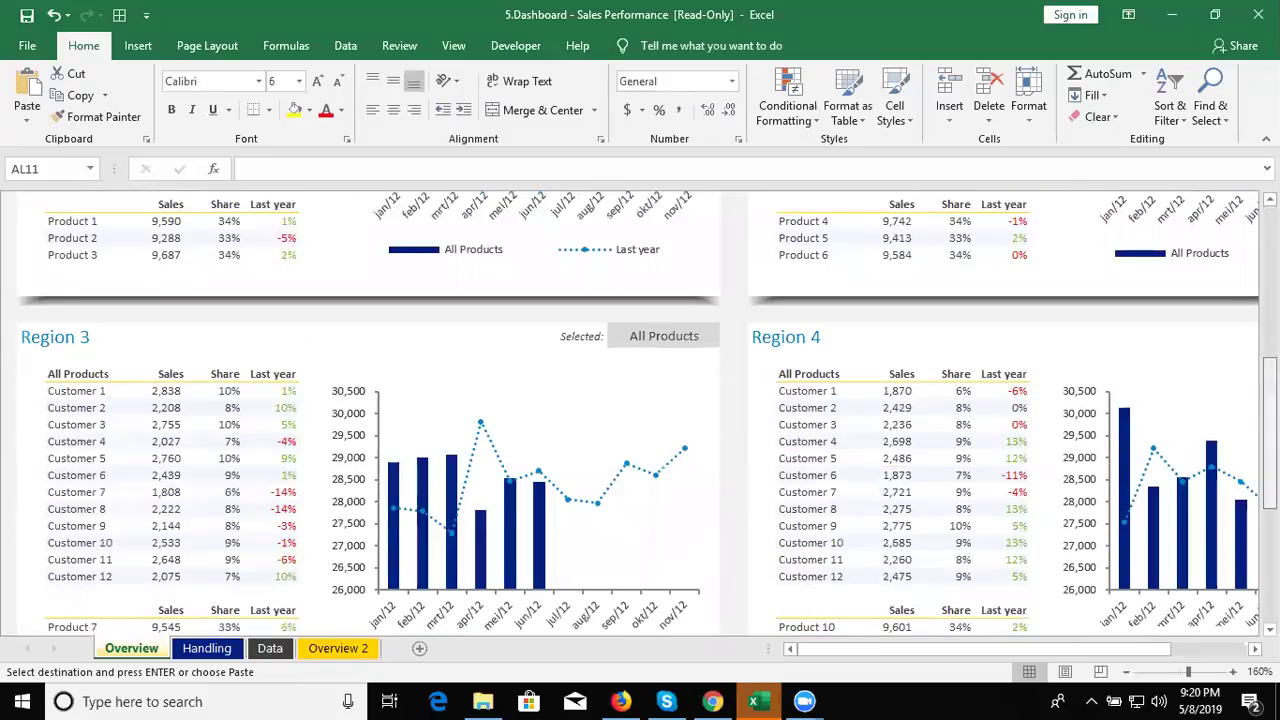
scroll(640, 410, "down", 3)
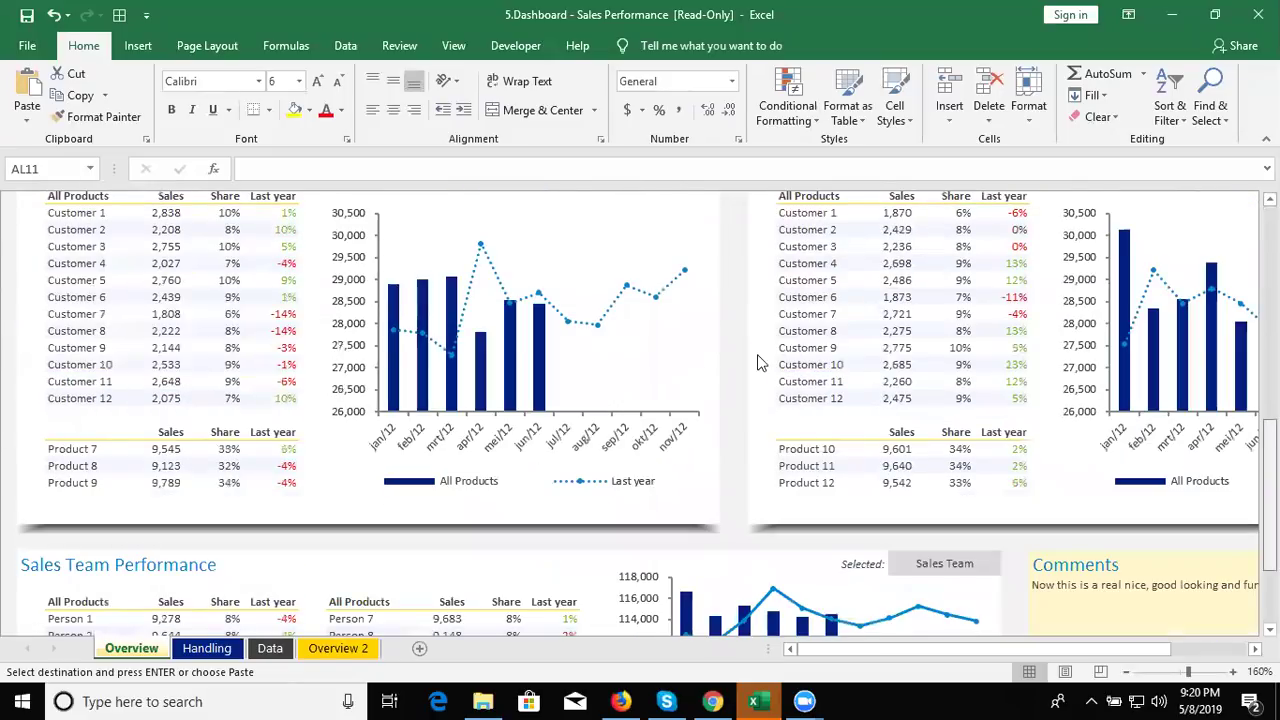
scroll(309, 418, "up", 10)
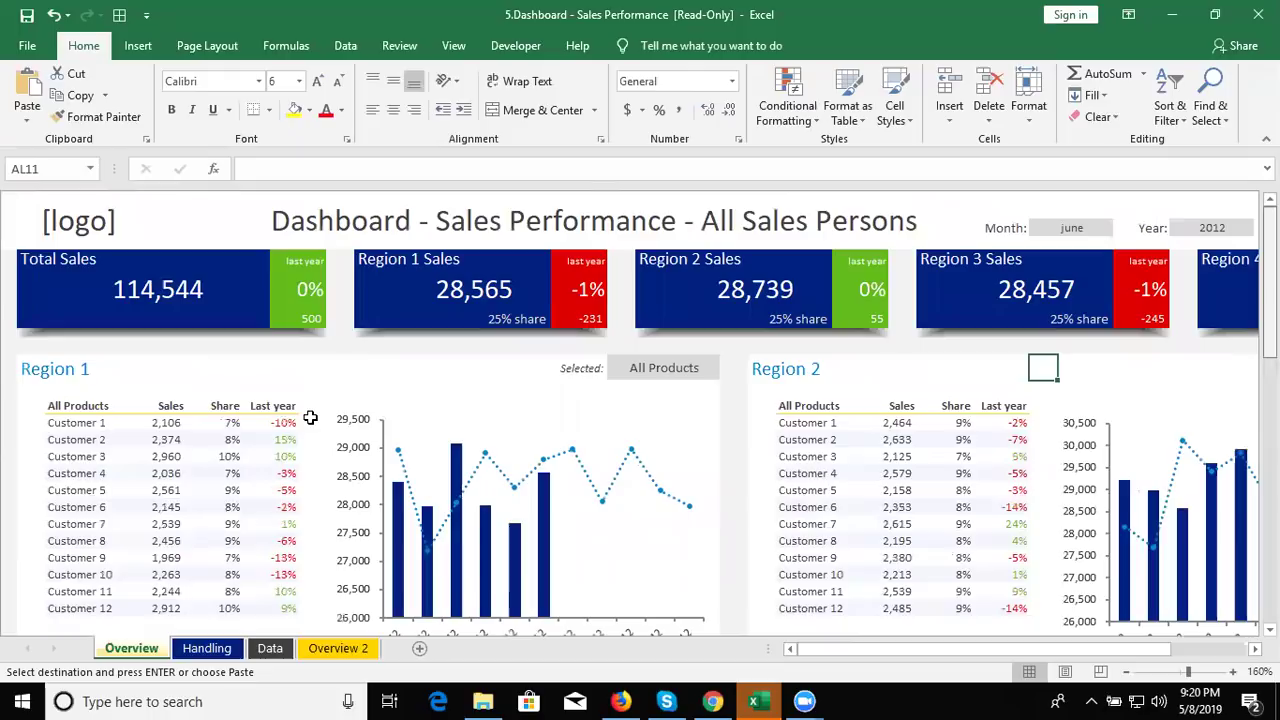
Change the dashboard Month from june to july, updating Total Sales to 113,211
left_click(279, 650)
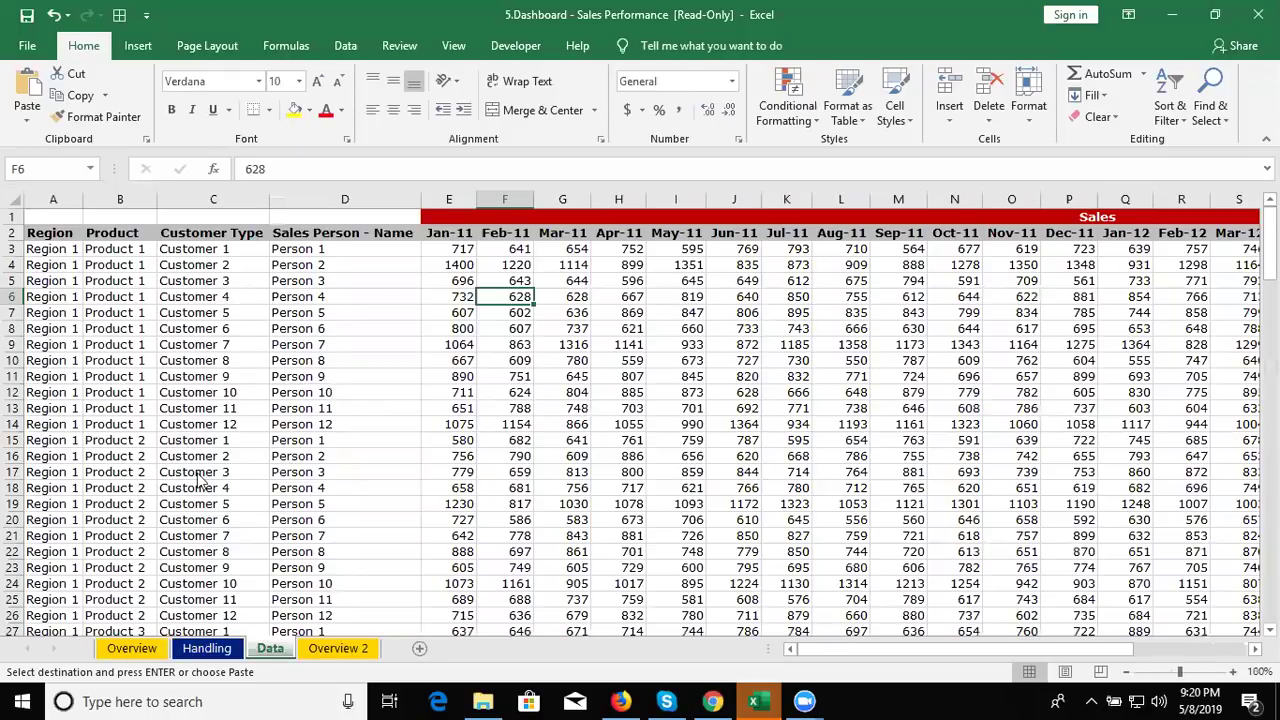
key("ctrl+Page_Up")
key("ctrl+Page_Up")
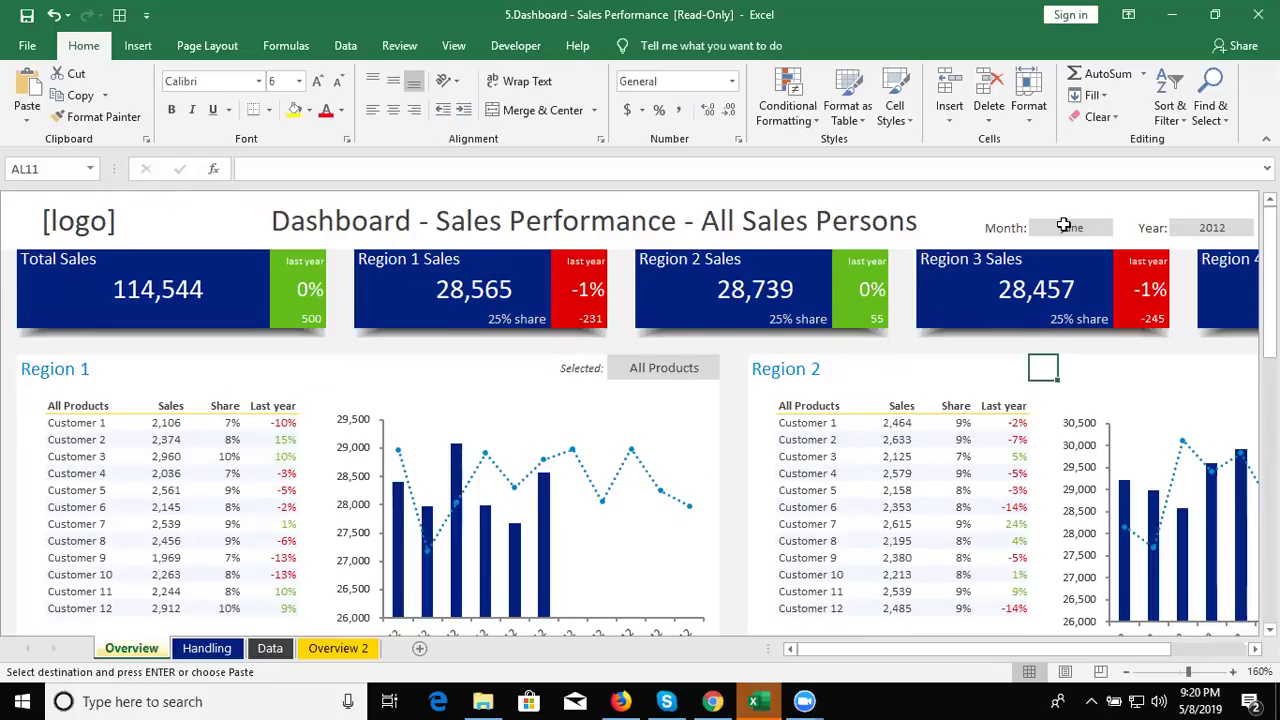
left_click(1095, 232)
left_click(1123, 229)
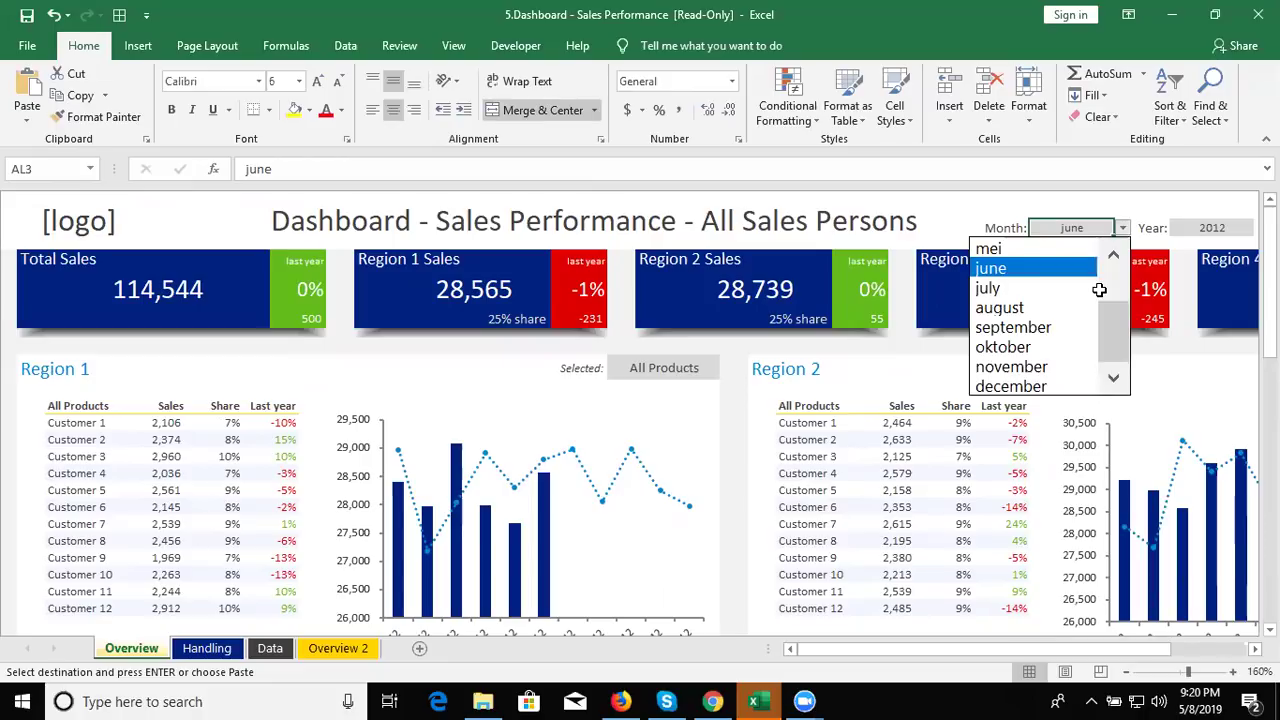
left_click(1046, 288)
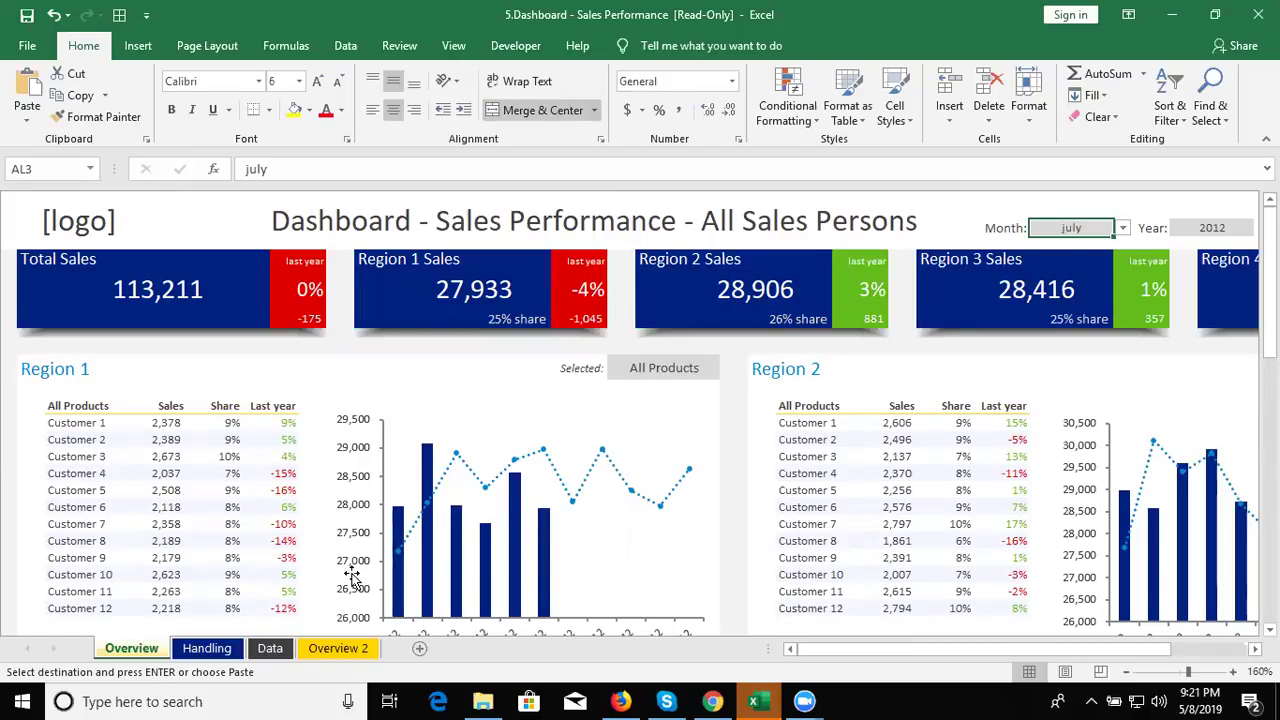
left_click(268, 650)
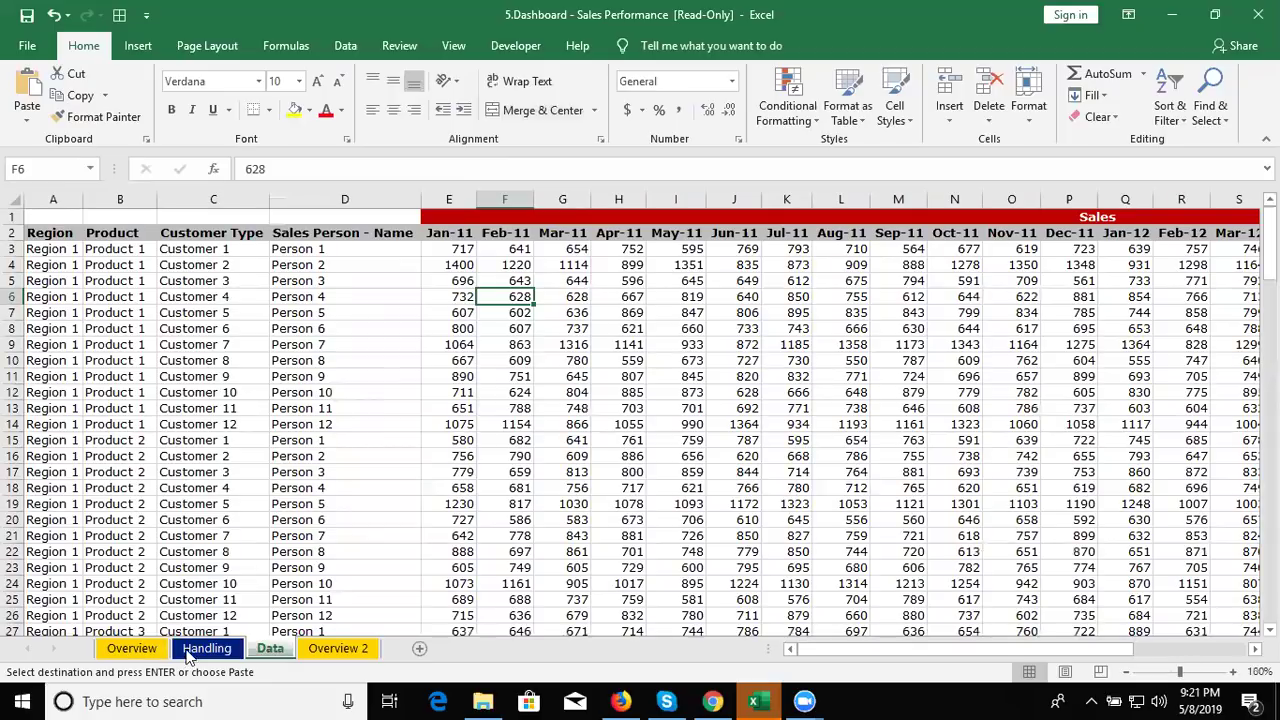
left_click(145, 649)
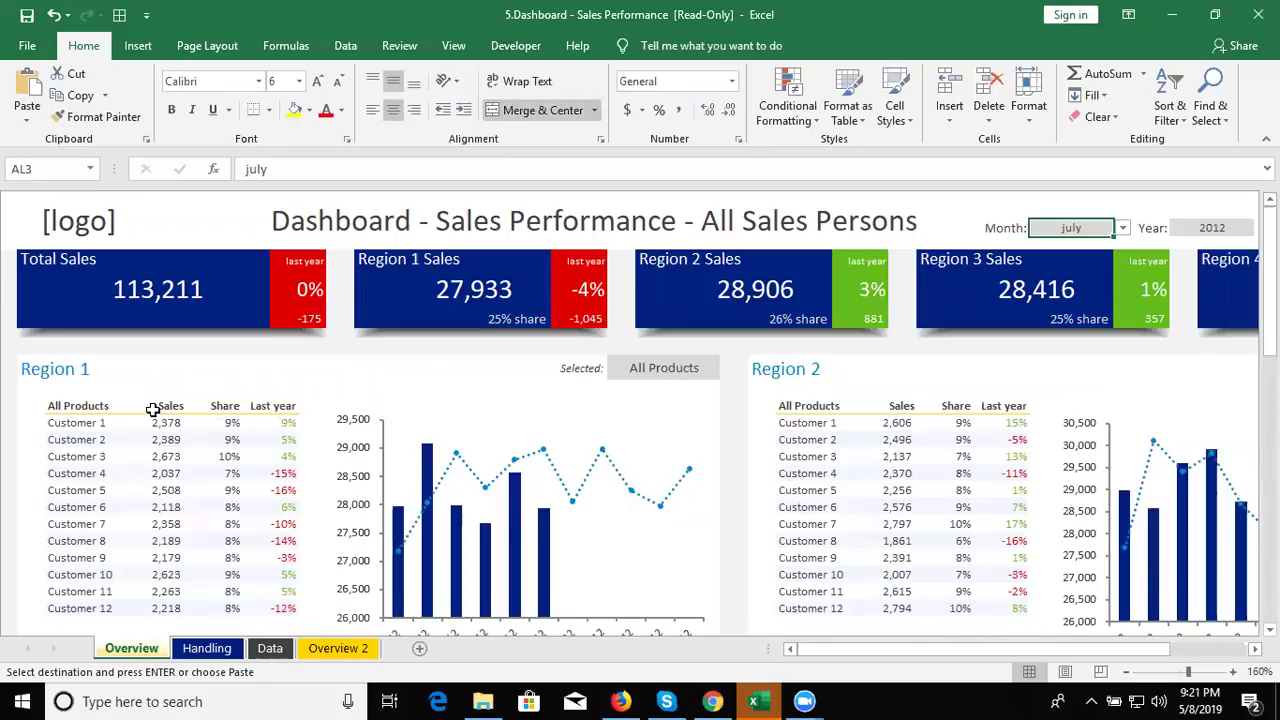
left_click(128, 287)
left_click(291, 288)
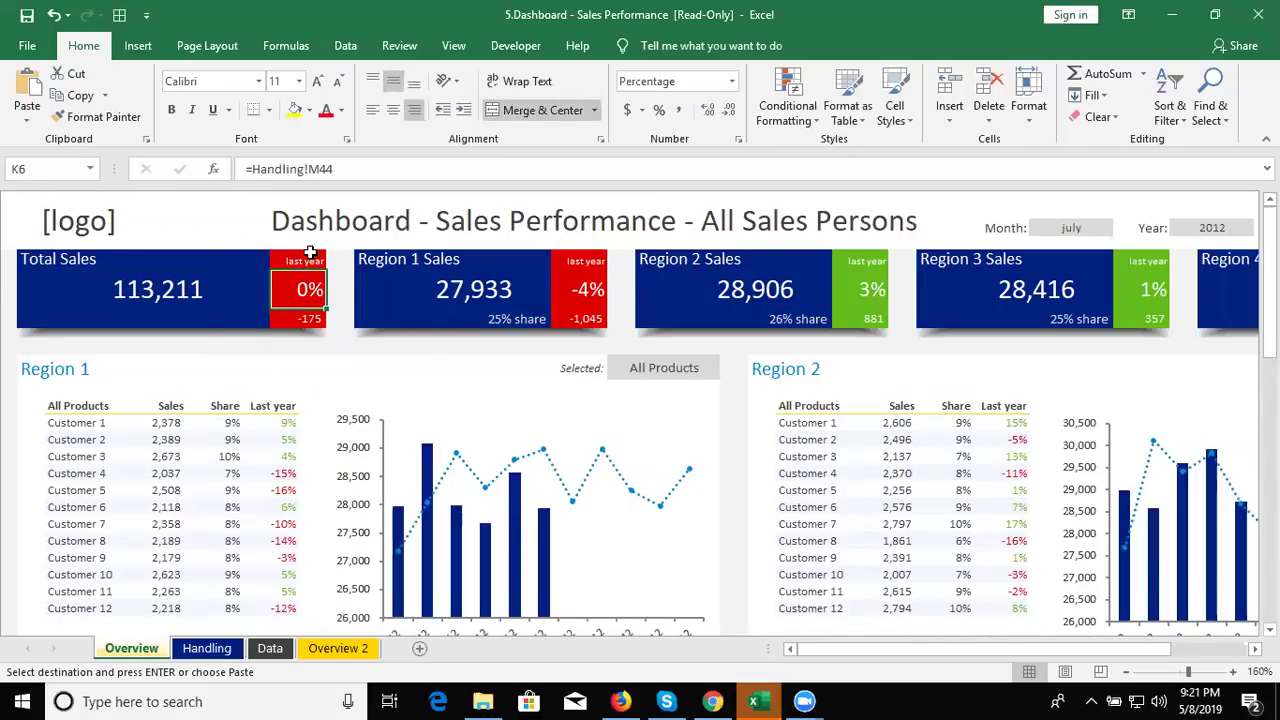
left_click(307, 322)
left_click(470, 292)
left_click(577, 318)
left_click(577, 325)
left_click(577, 318)
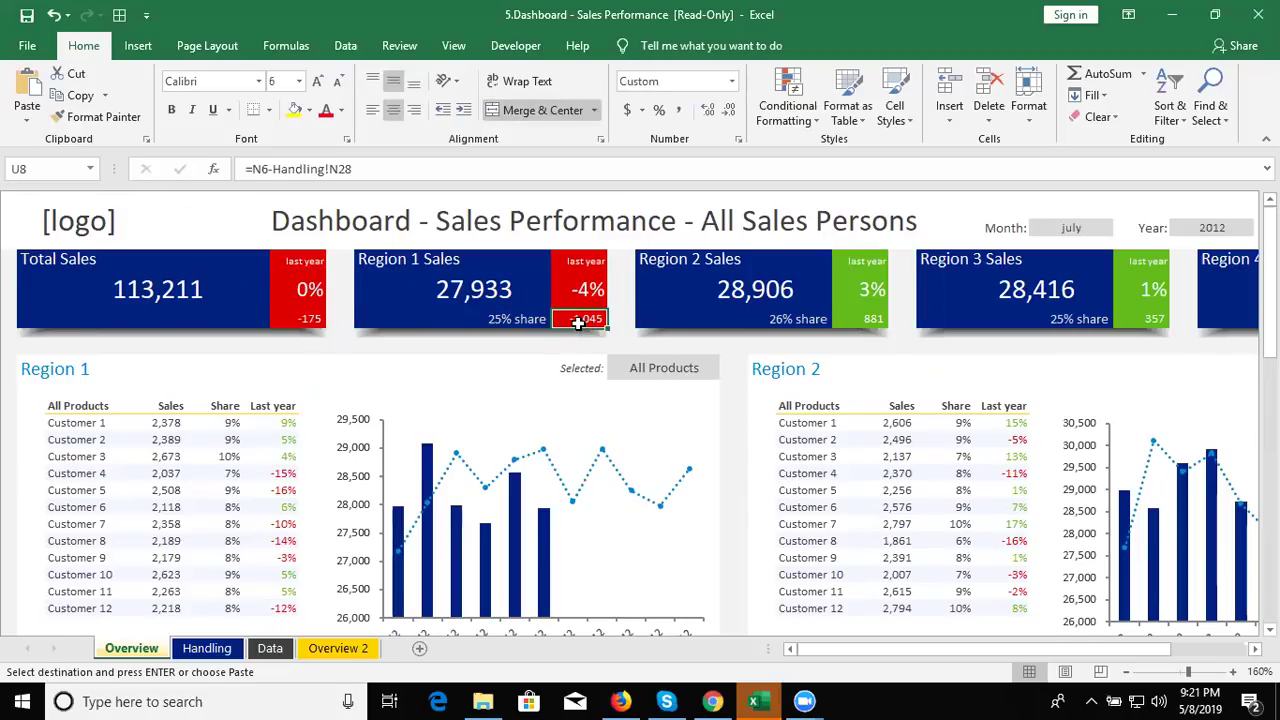
left_click(708, 318)
left_click(731, 292)
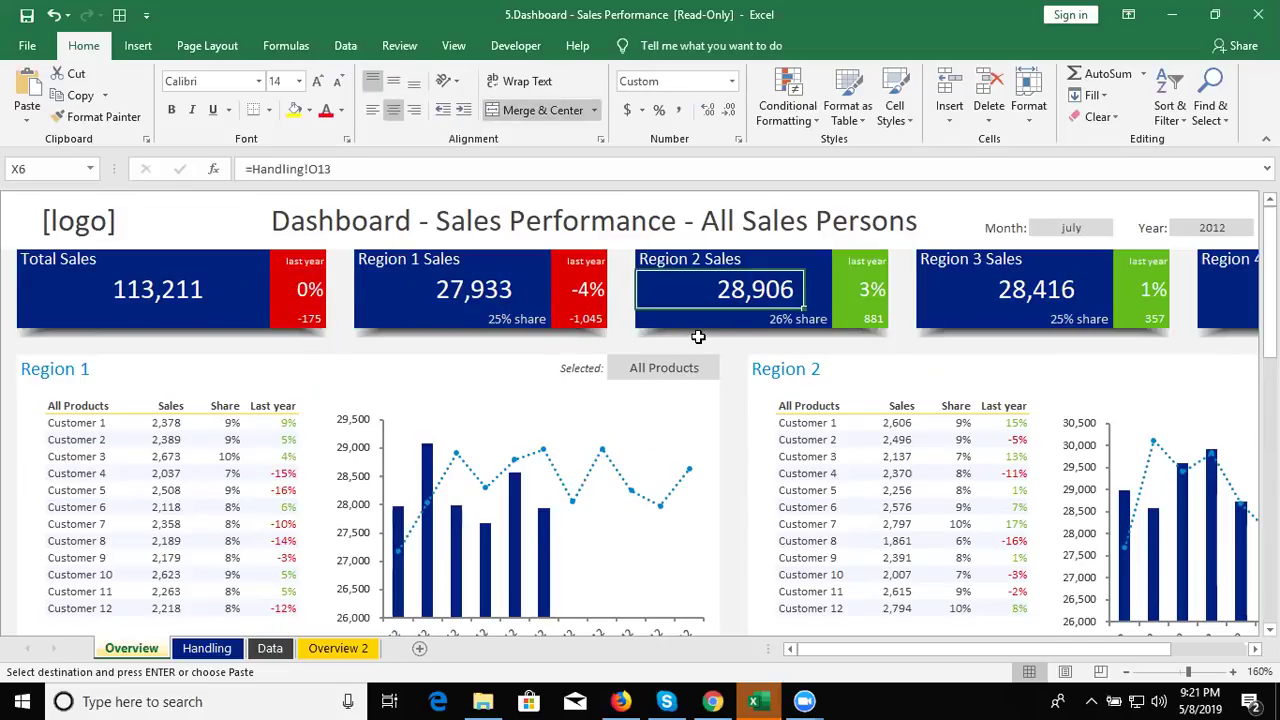
left_click(106, 452)
left_click(74, 458)
left_click(226, 455)
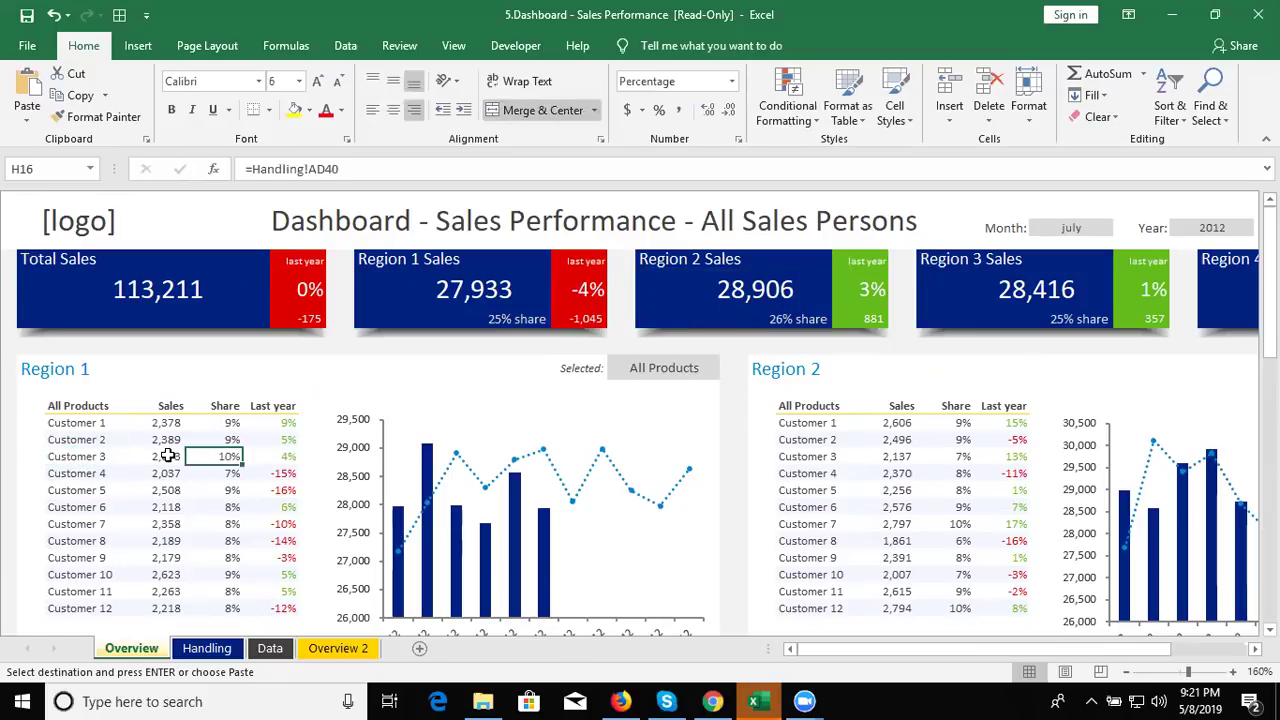
left_click(165, 456)
left_click(295, 490)
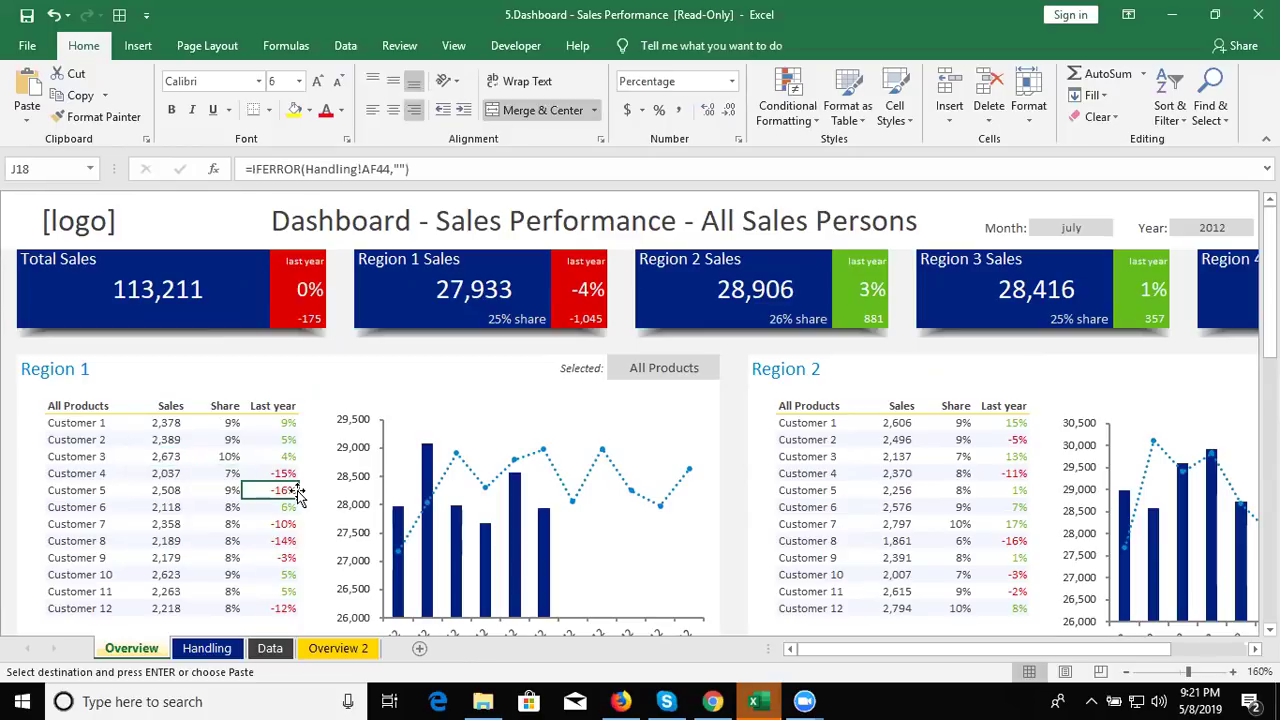
left_click(207, 648)
left_click(278, 351)
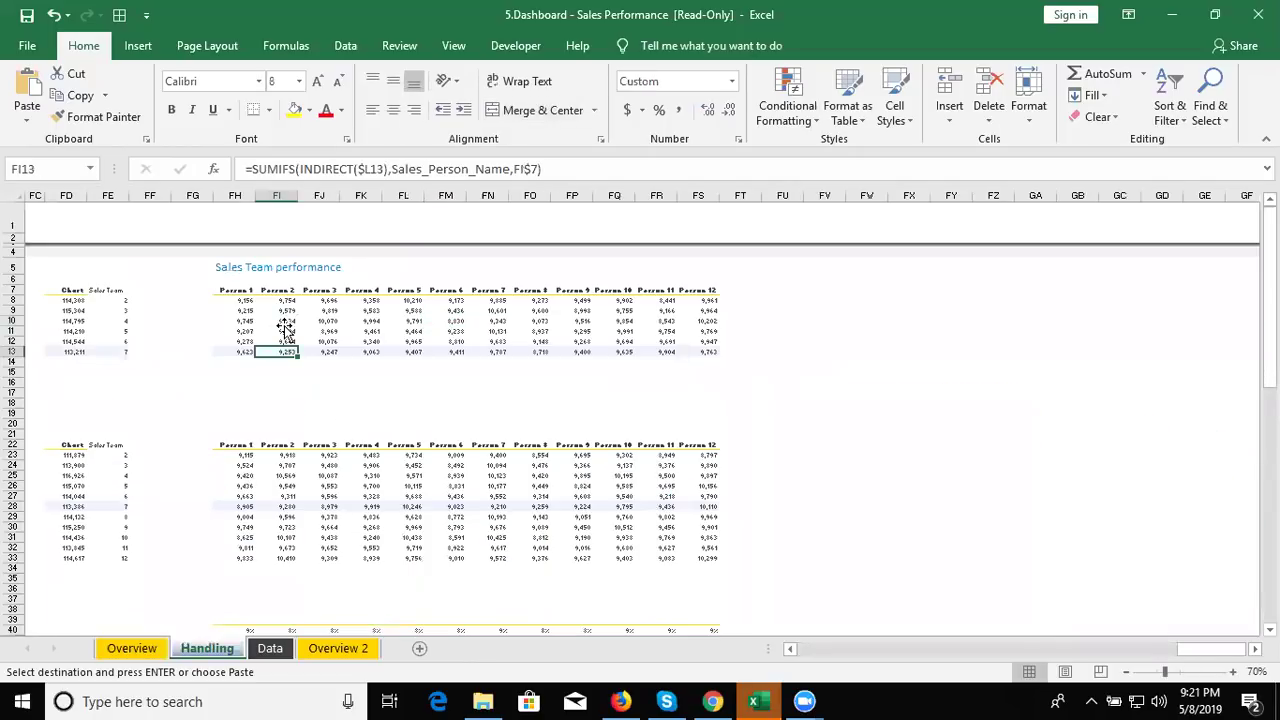
double_click(288, 321)
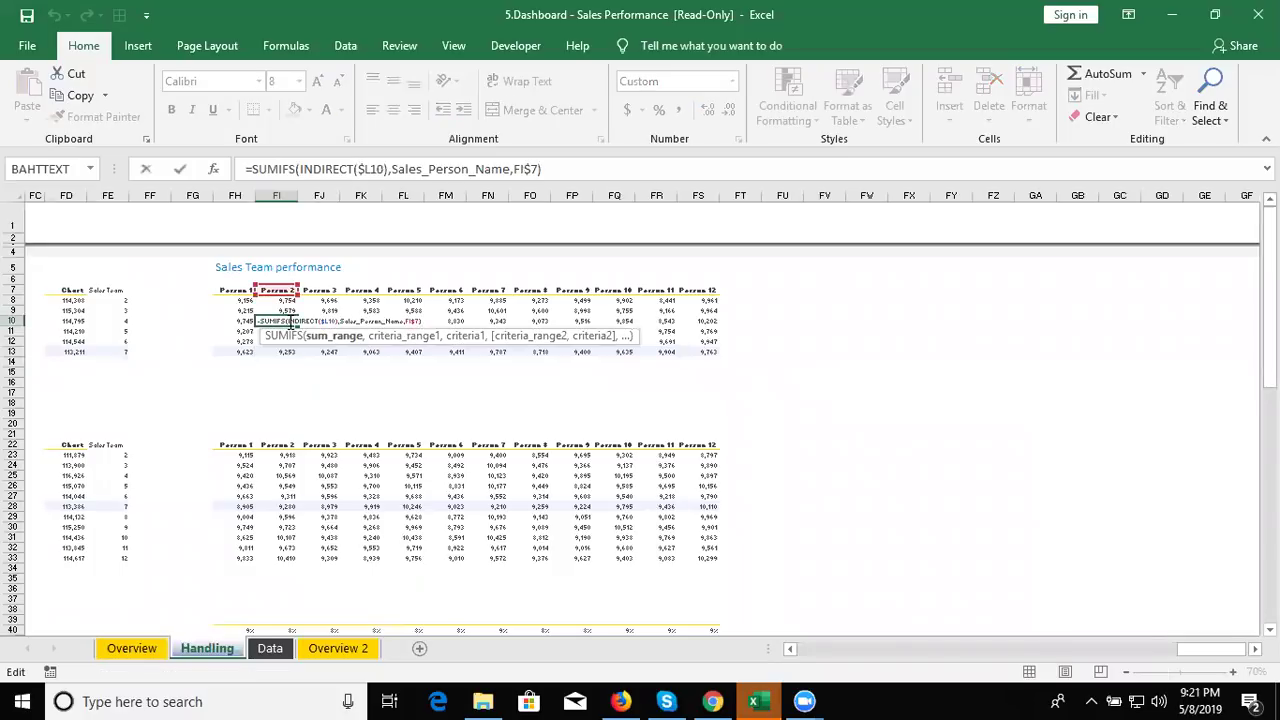
key("Escape")
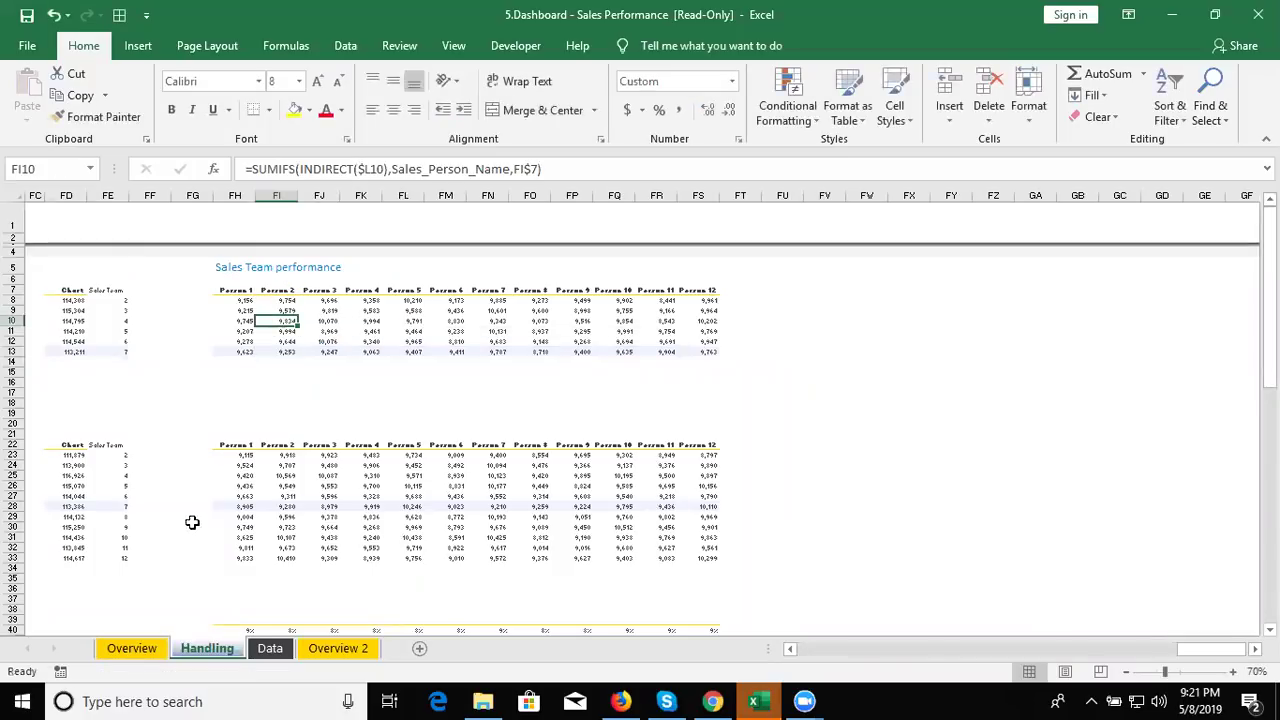
left_click(152, 651)
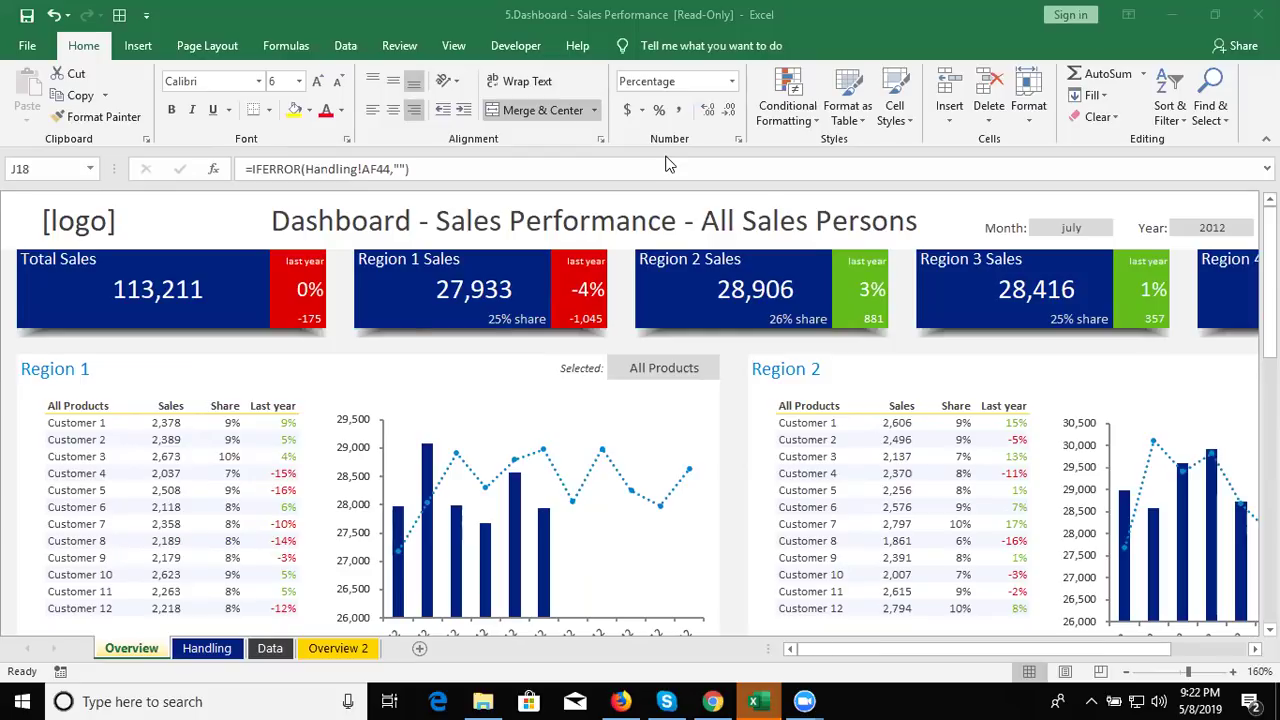
left_click(115, 652)
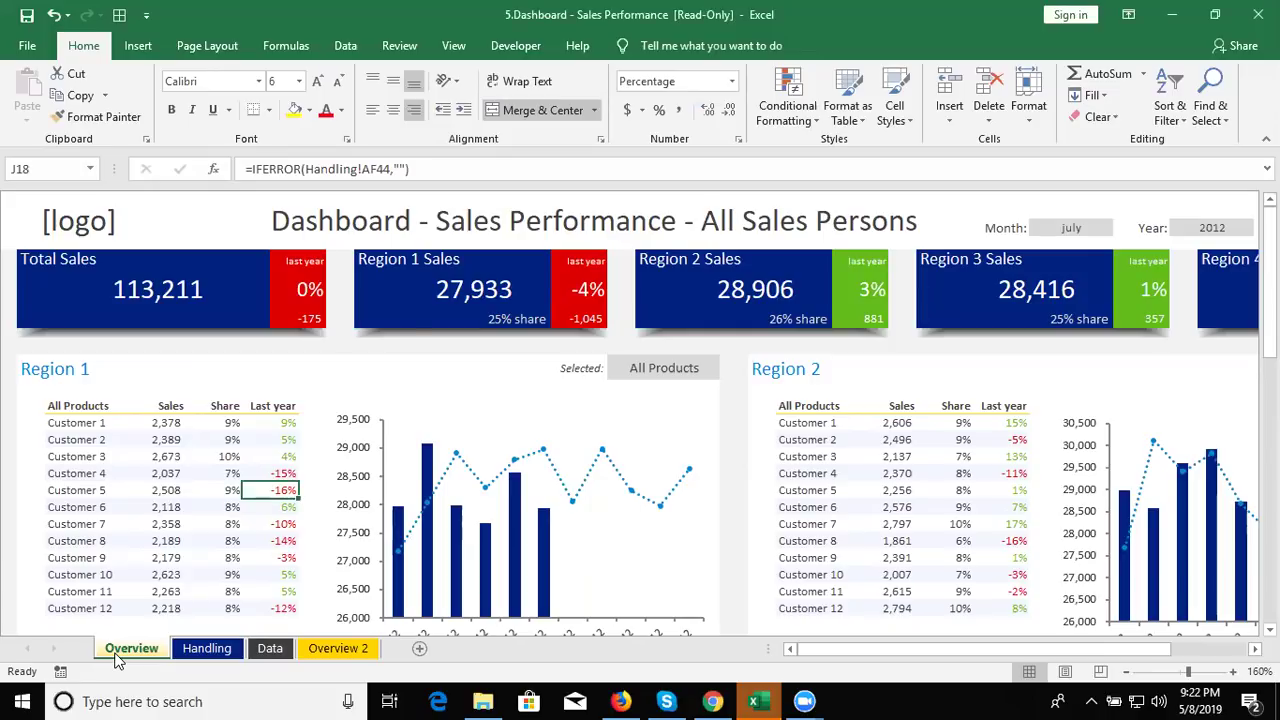
left_click(257, 420)
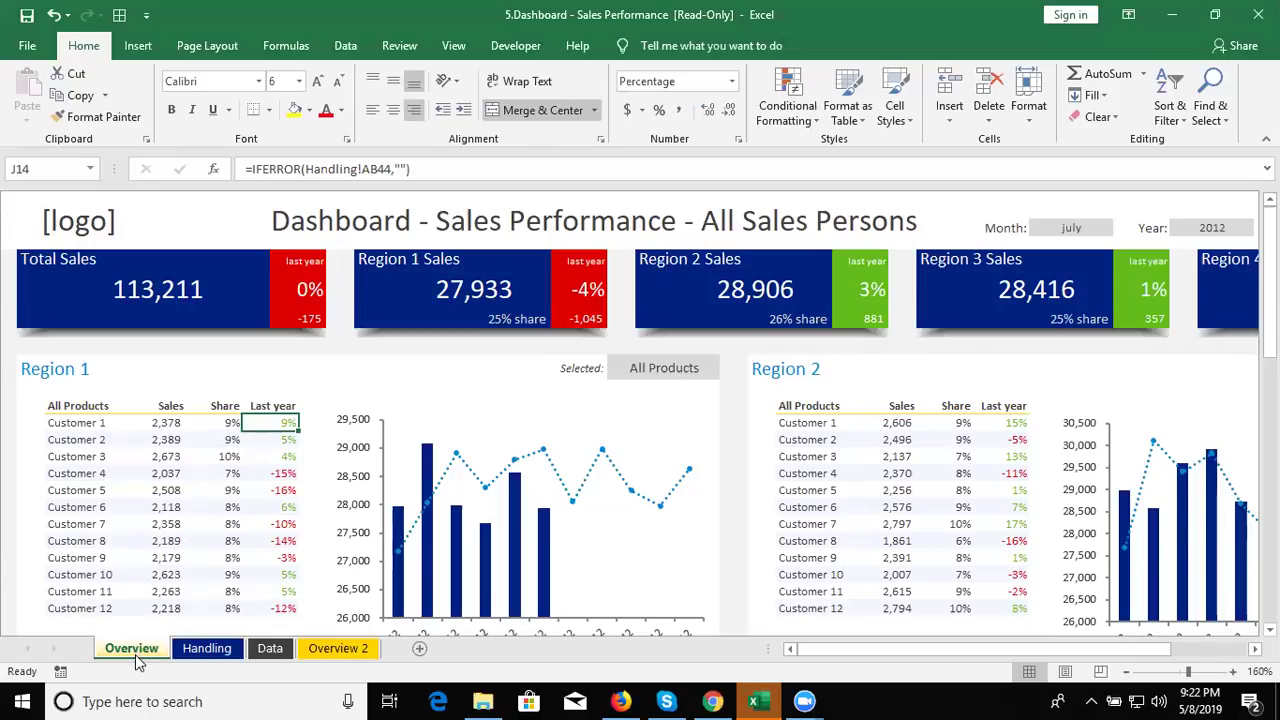
double_click(227, 489)
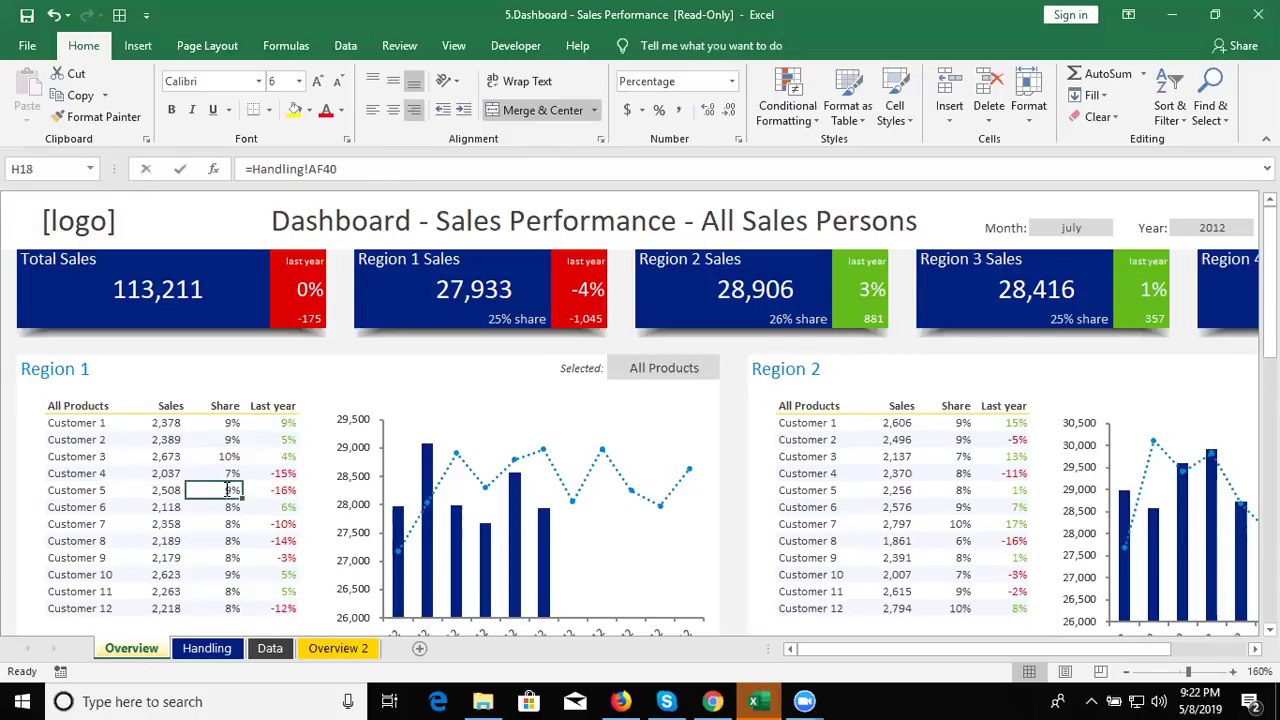
key("Escape")
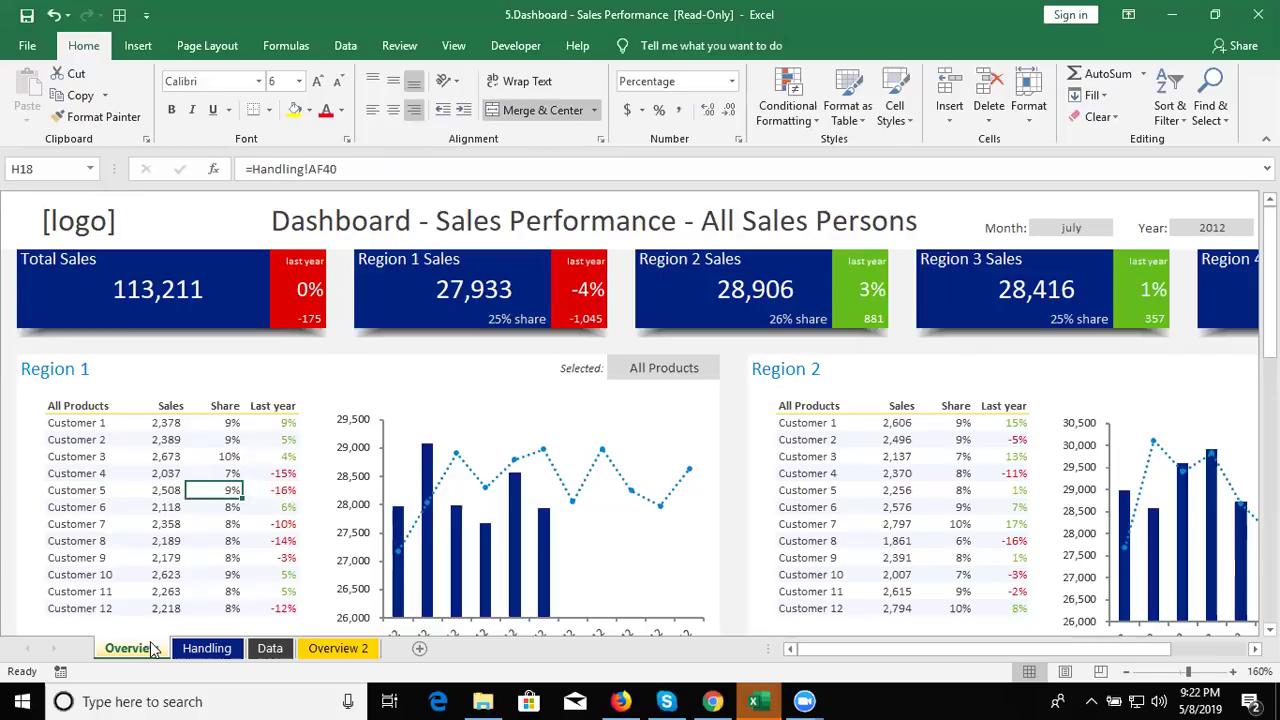
Copy the Overview sheet to (new book) using Move or Copy with Create a copy ticked
right_click(152, 648)
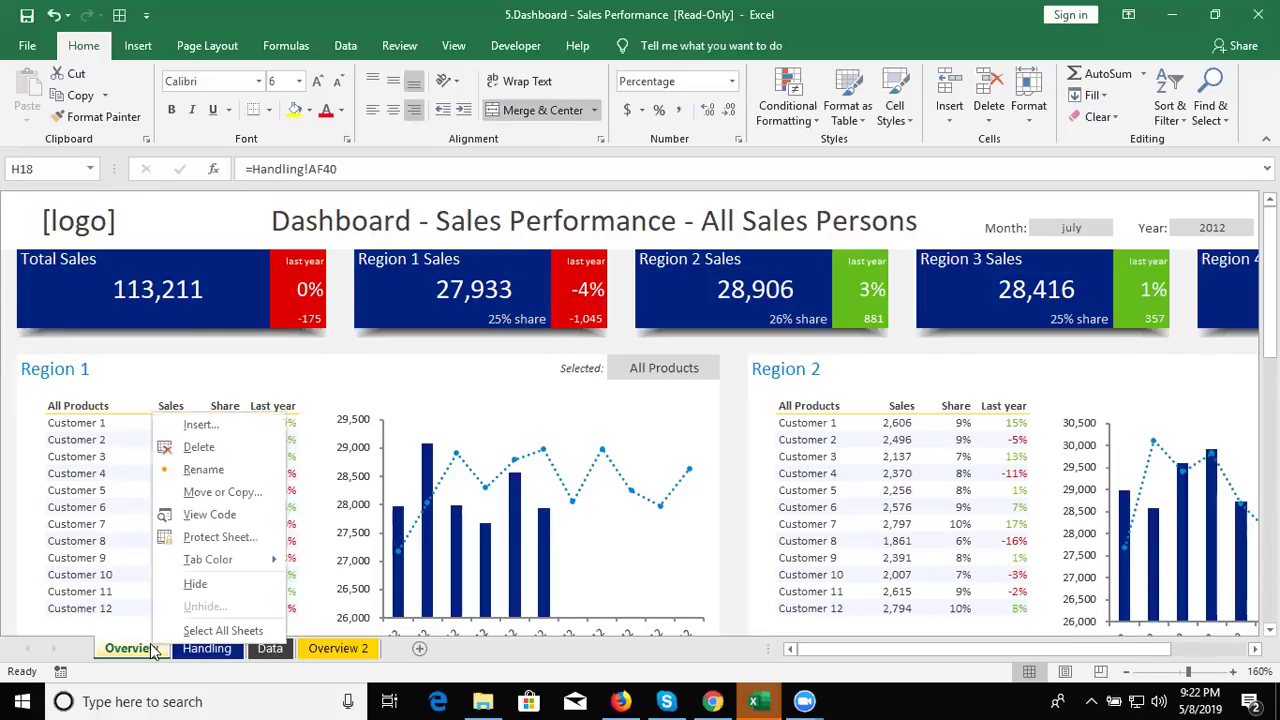
left_click(203, 495)
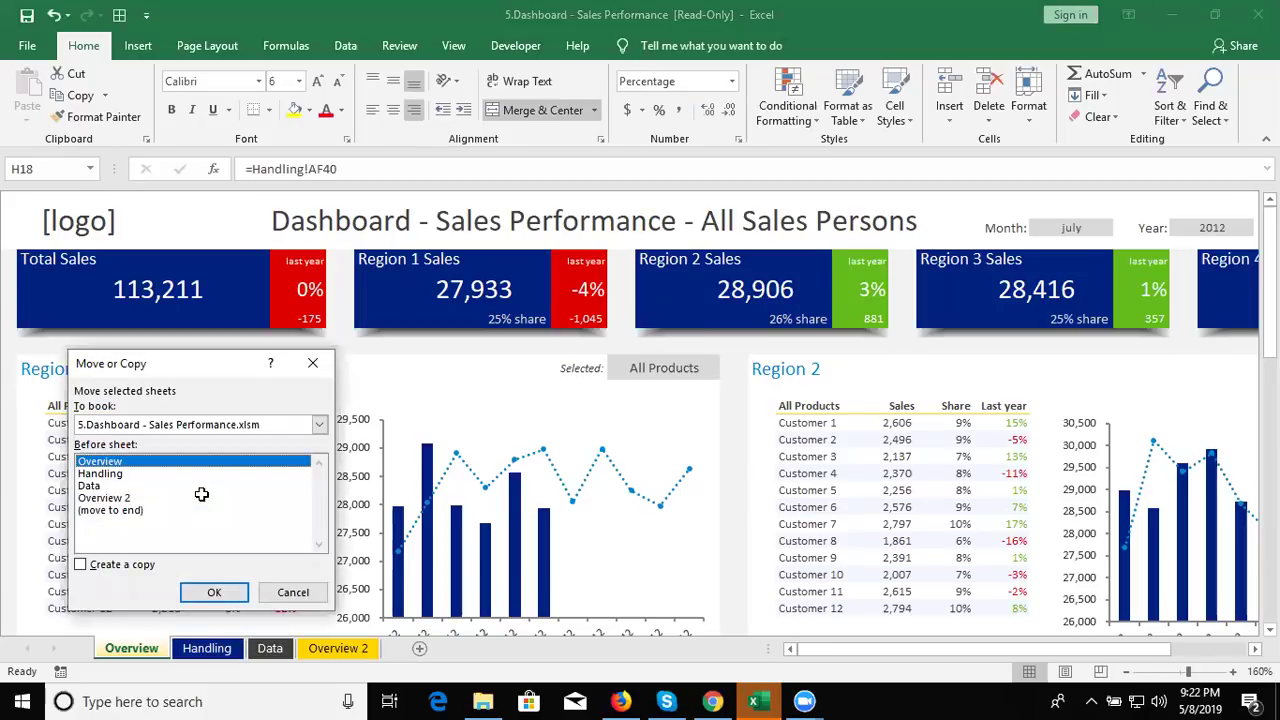
left_click(109, 566)
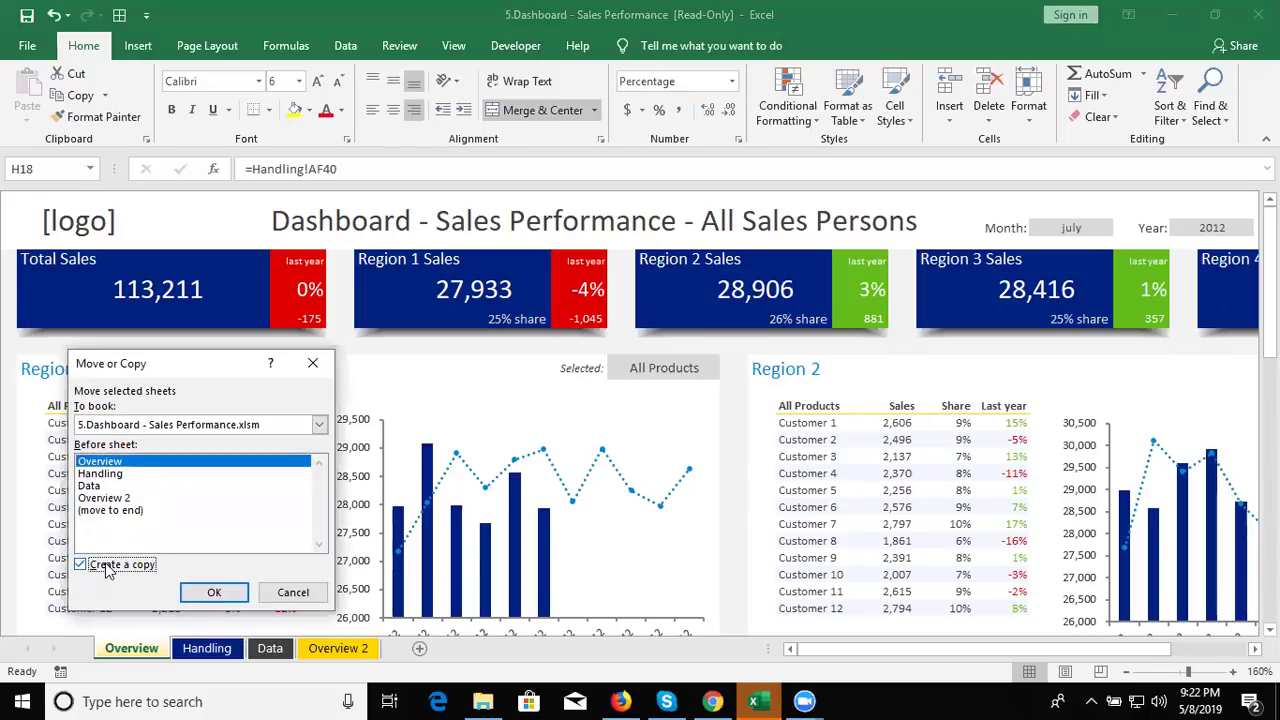
left_click(160, 424)
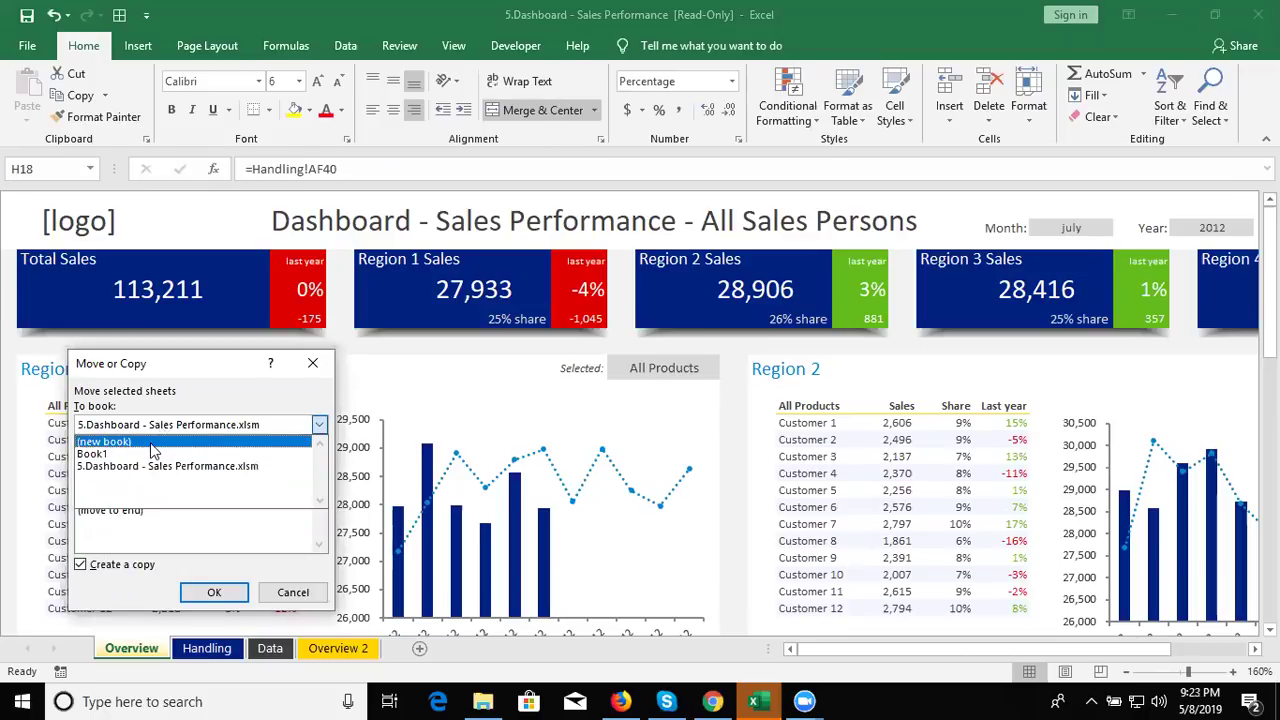
left_click(151, 445)
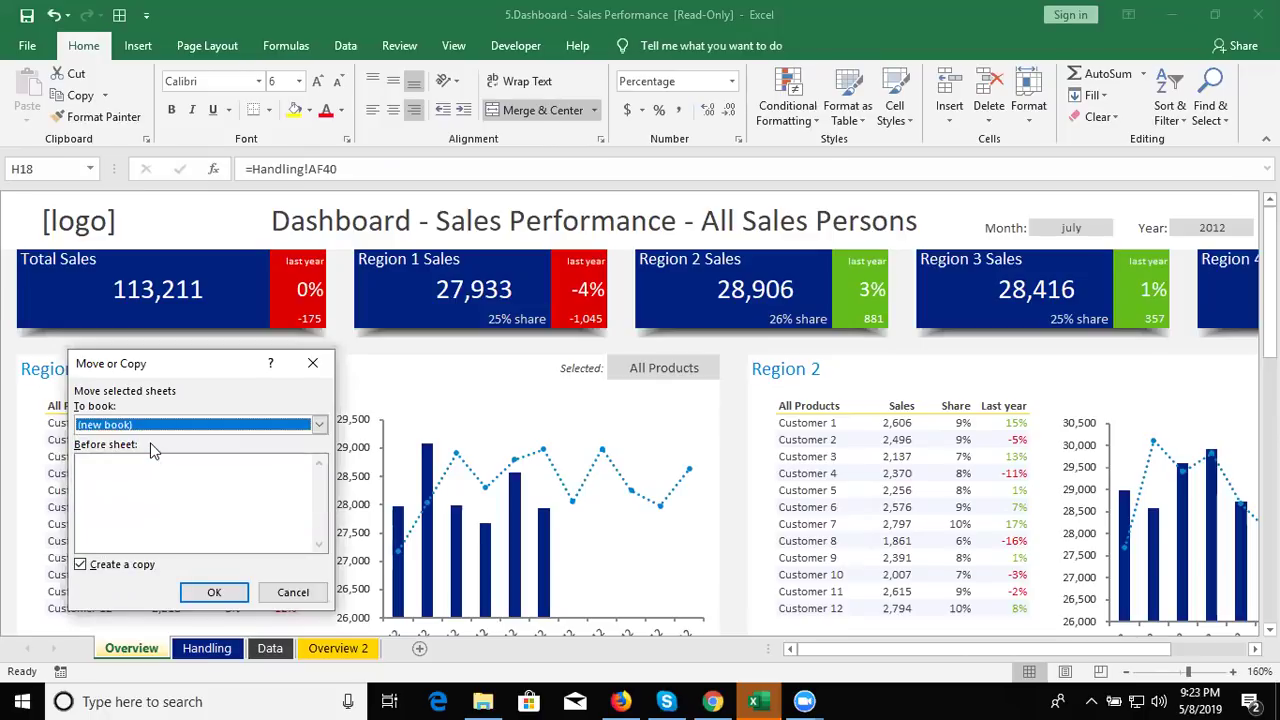
left_click(209, 594)
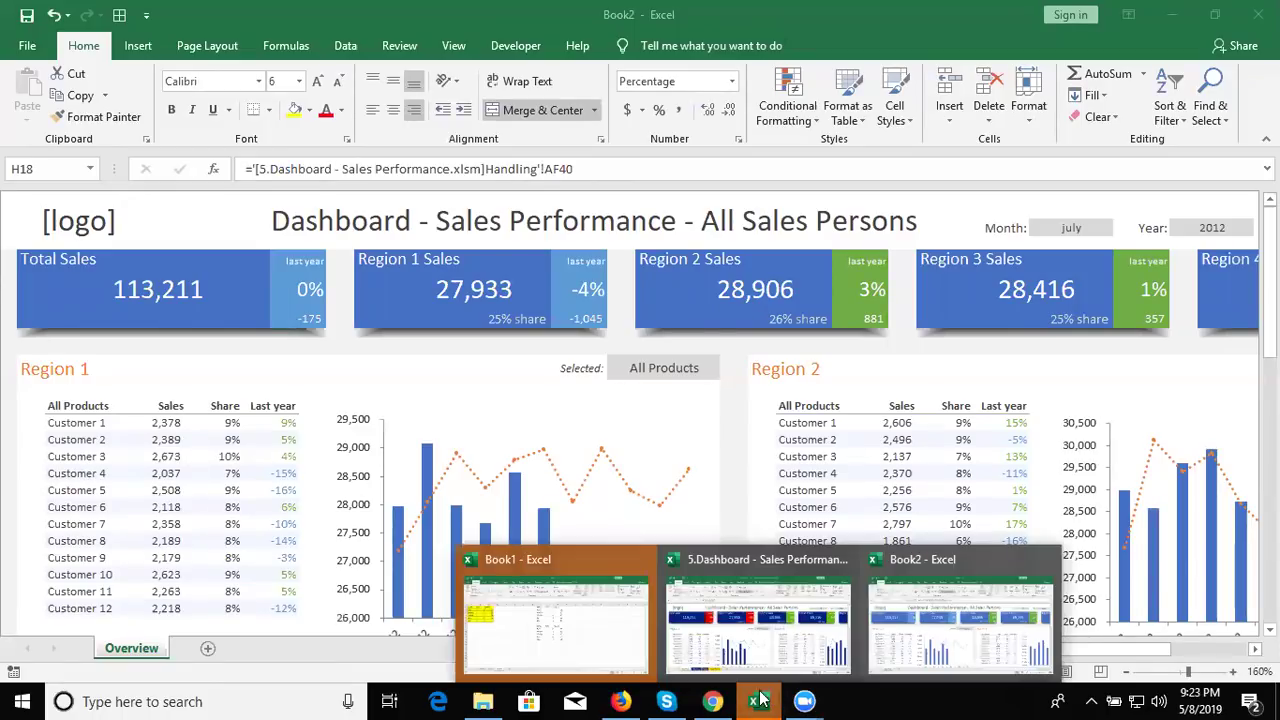
mouse_move(757, 701)
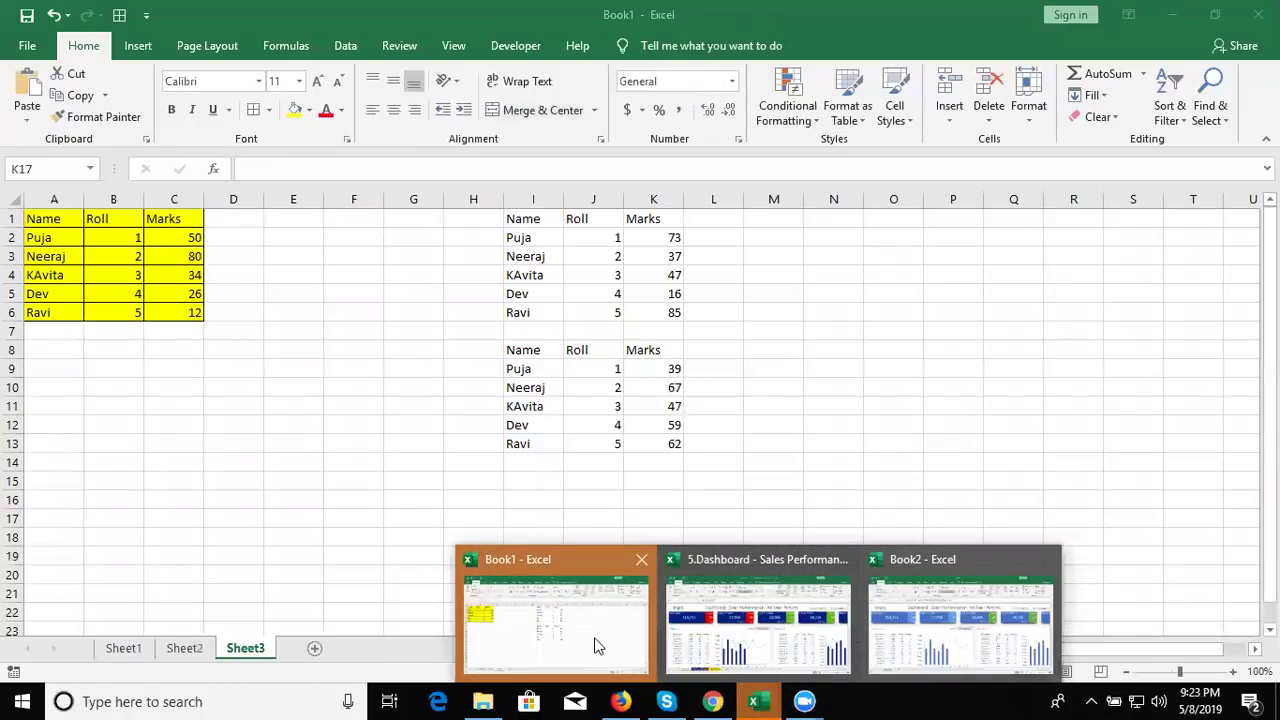
Switch to the Book1 window and select cell D2 on Sheet3
left_click(591, 643)
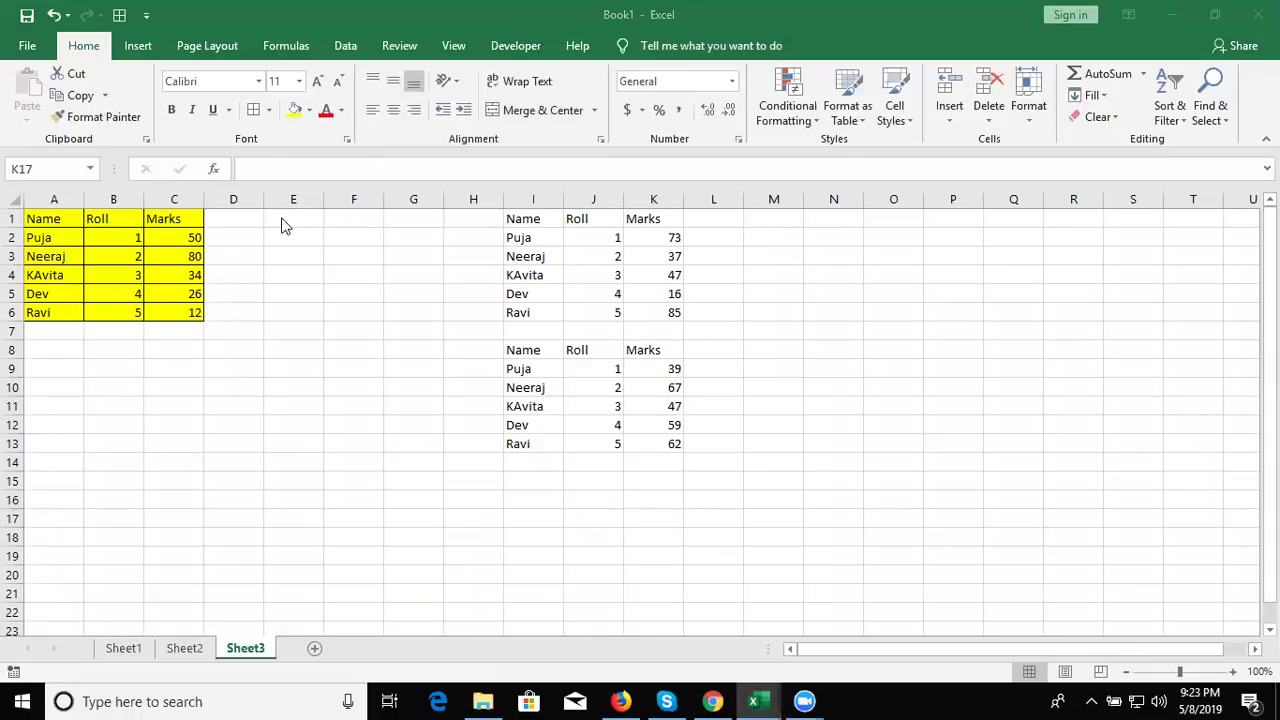
left_click(214, 241)
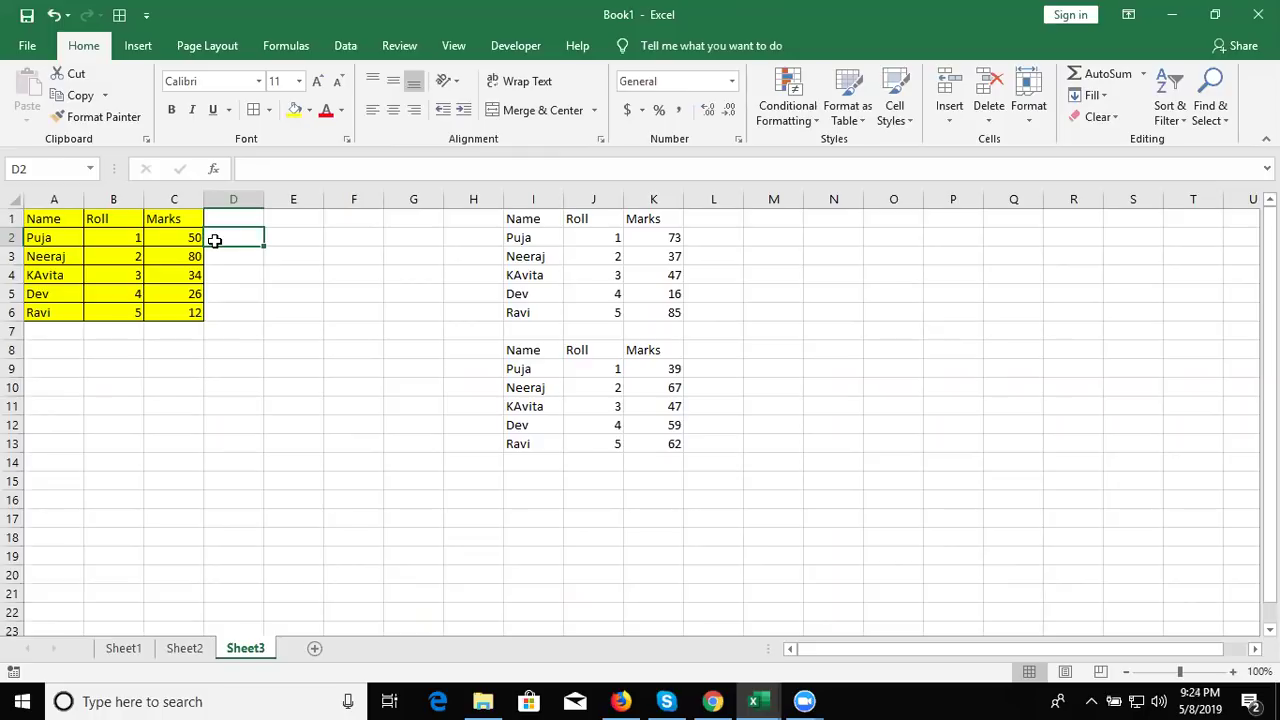
Enter 52, 36, 8, 42 and 65 down D2:D6
type("=ra")
key("Escape")
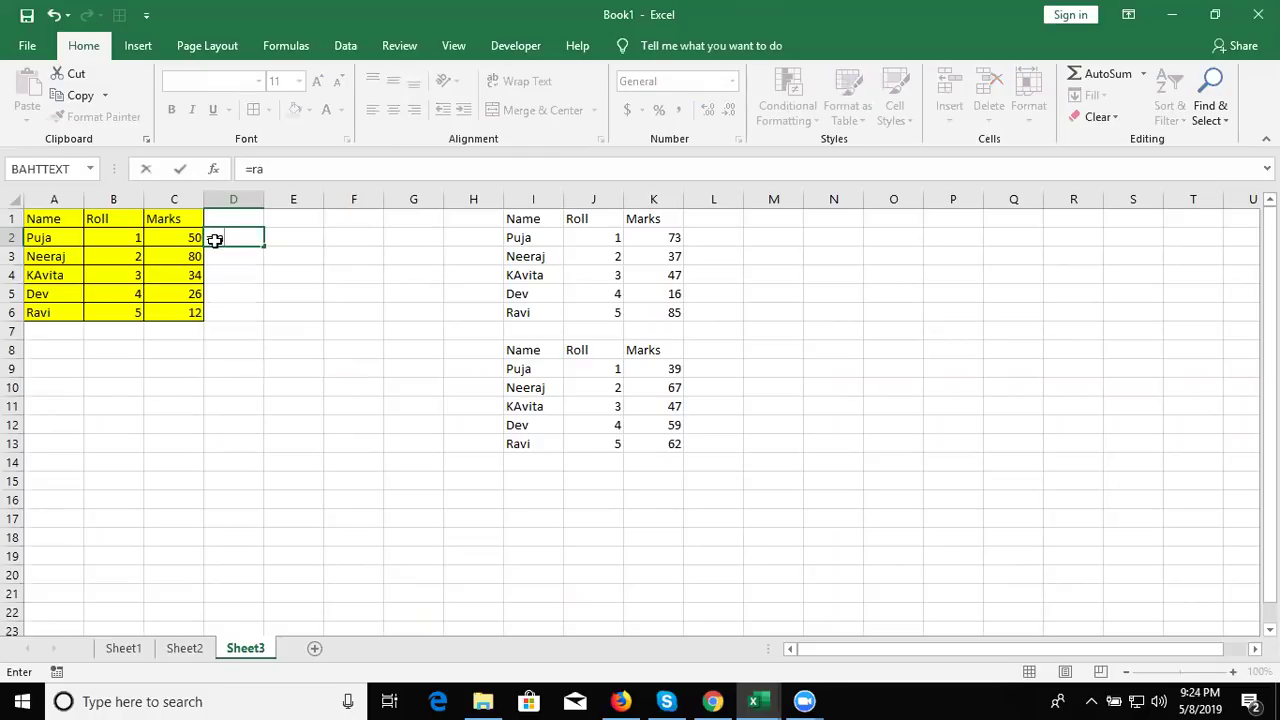
key("Escape")
type("52")
key("Return")
type("36")
key("Return")
type("8")
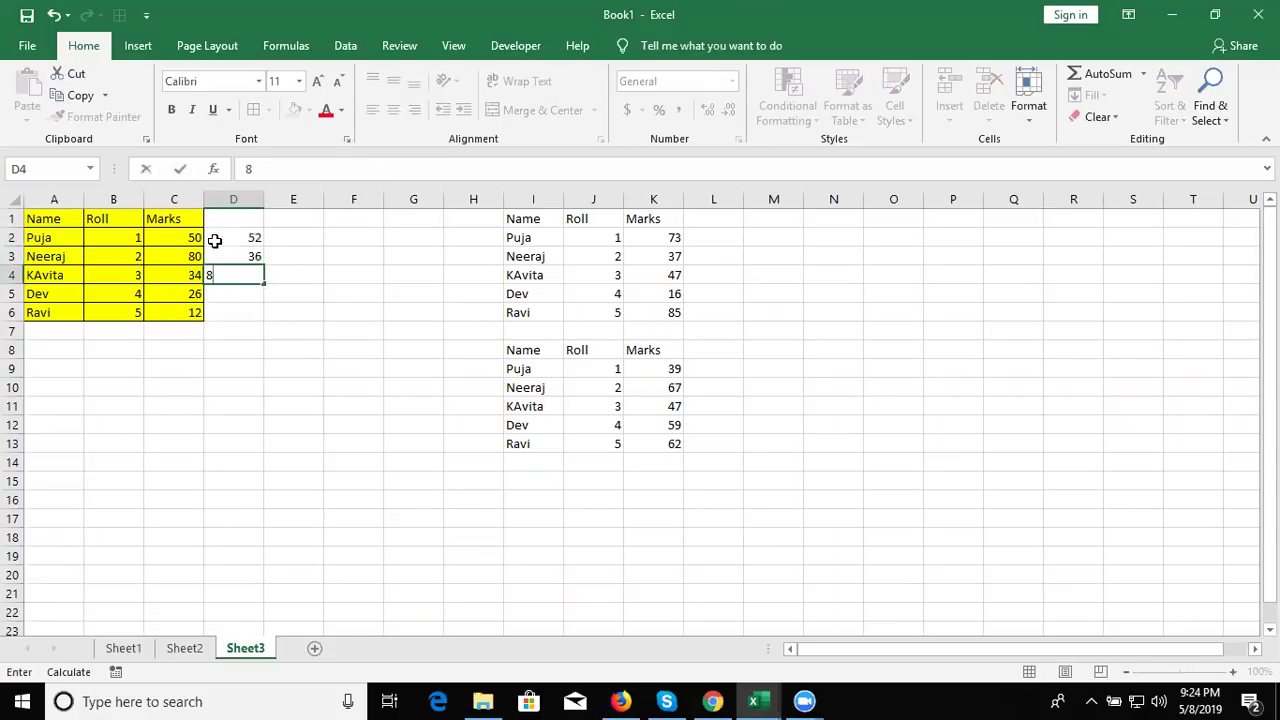
key("Return")
type("42")
key("Return")
type("6")
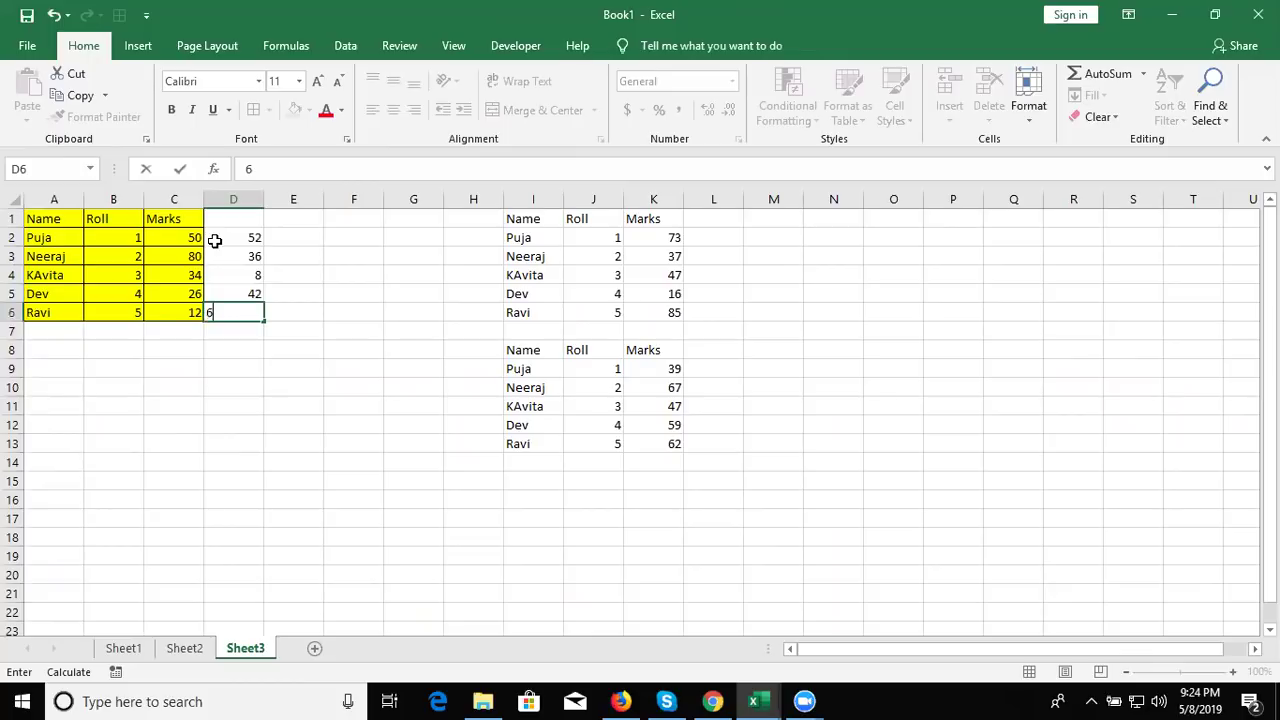
type("5")
key("Return")
left_click(347, 272)
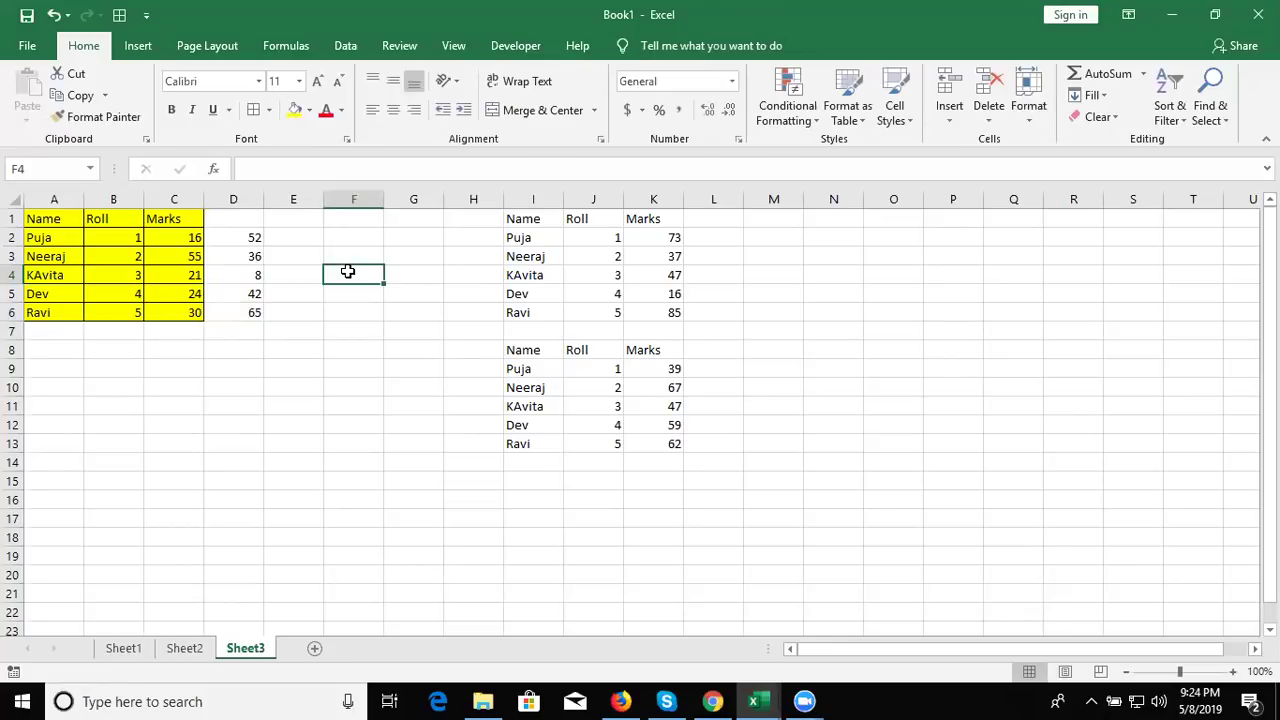
Put =RANDBETWEEN(10,90) in E2 for a random whole number from 10 to 90
left_click(274, 238)
type("=ra")
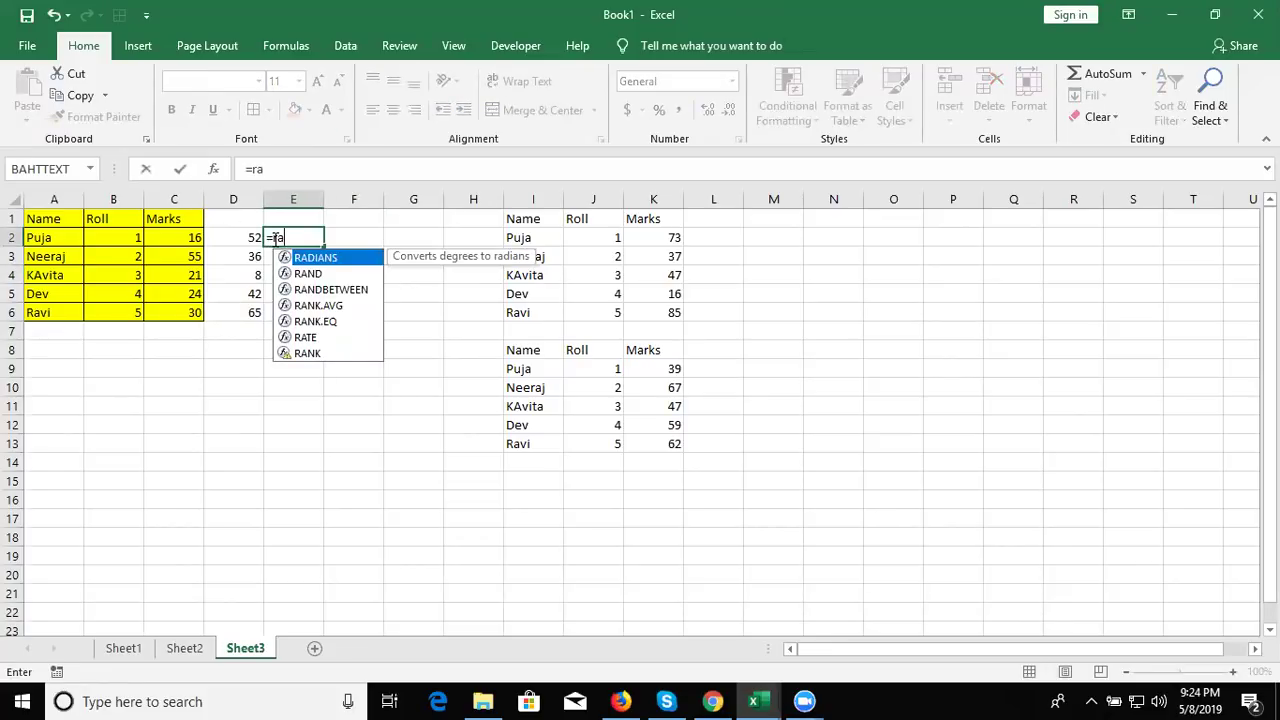
key("Down")
key("Down")
key("Tab")
type("10,90)")
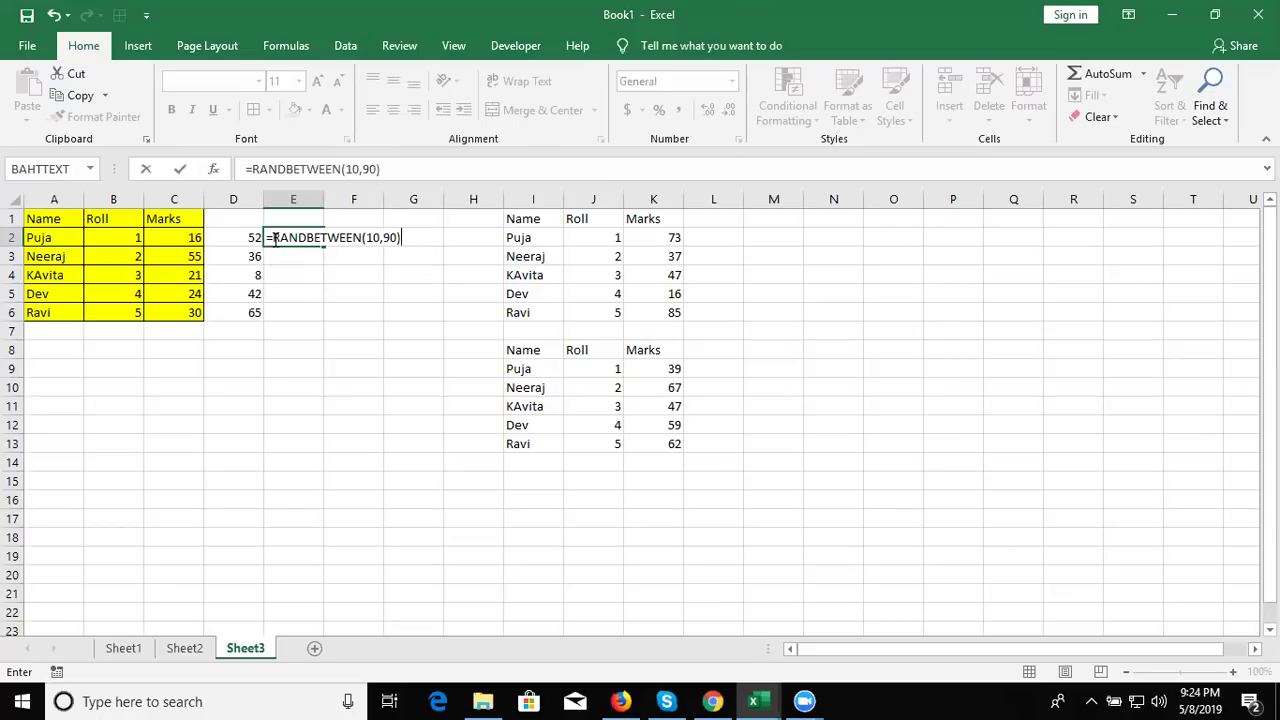
key("Return")
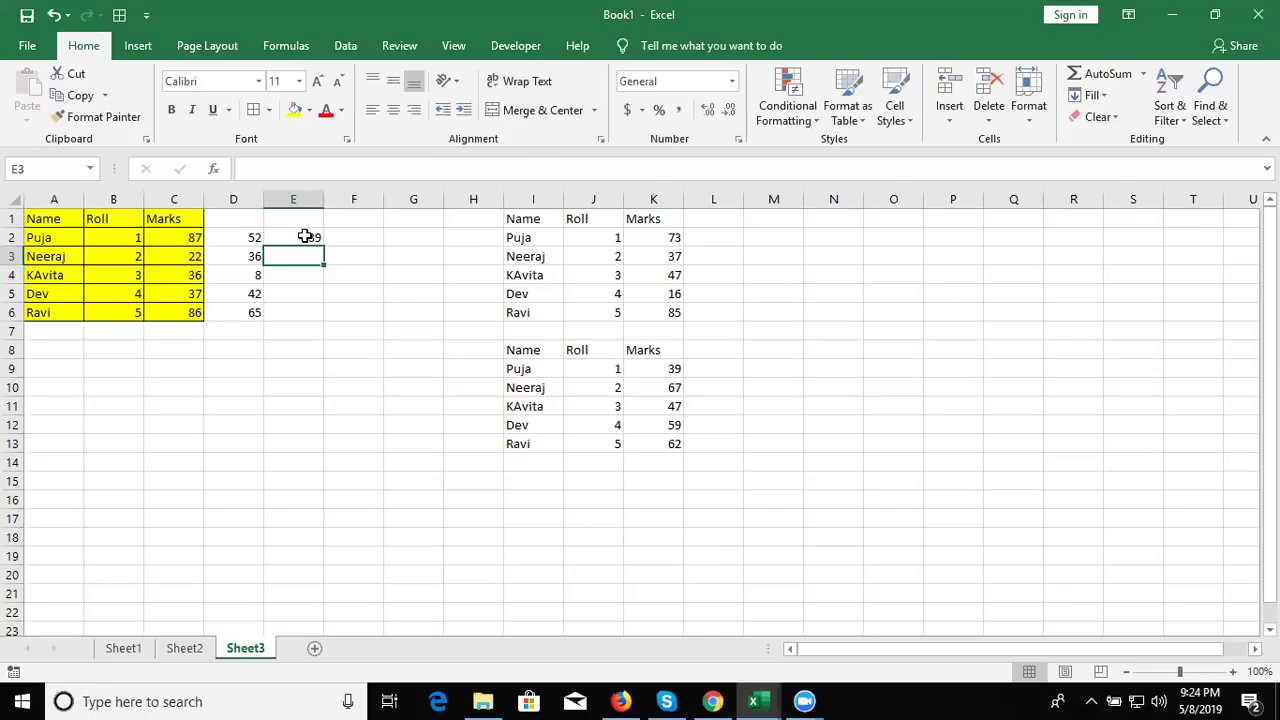
Fill the RANDBETWEEN(10,90) formula down from E2 to E6
left_click(308, 237)
left_click_drag(322, 243, 318, 320)
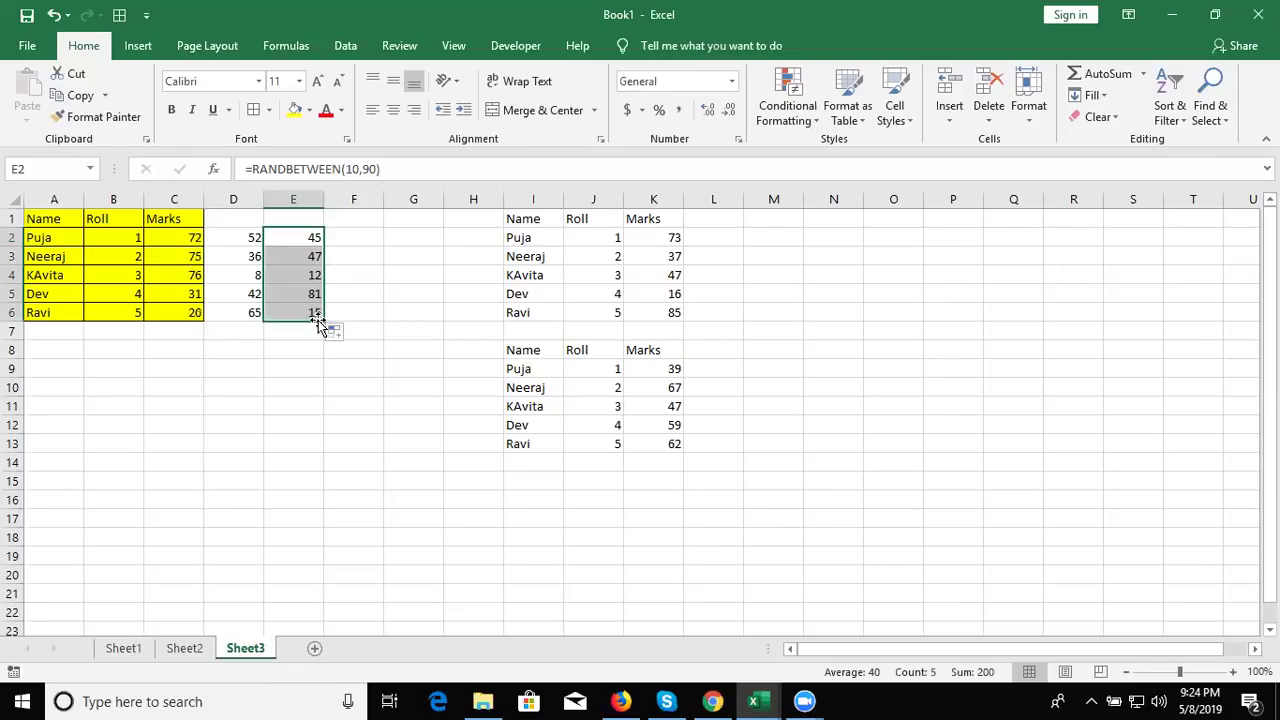
left_click(409, 250)
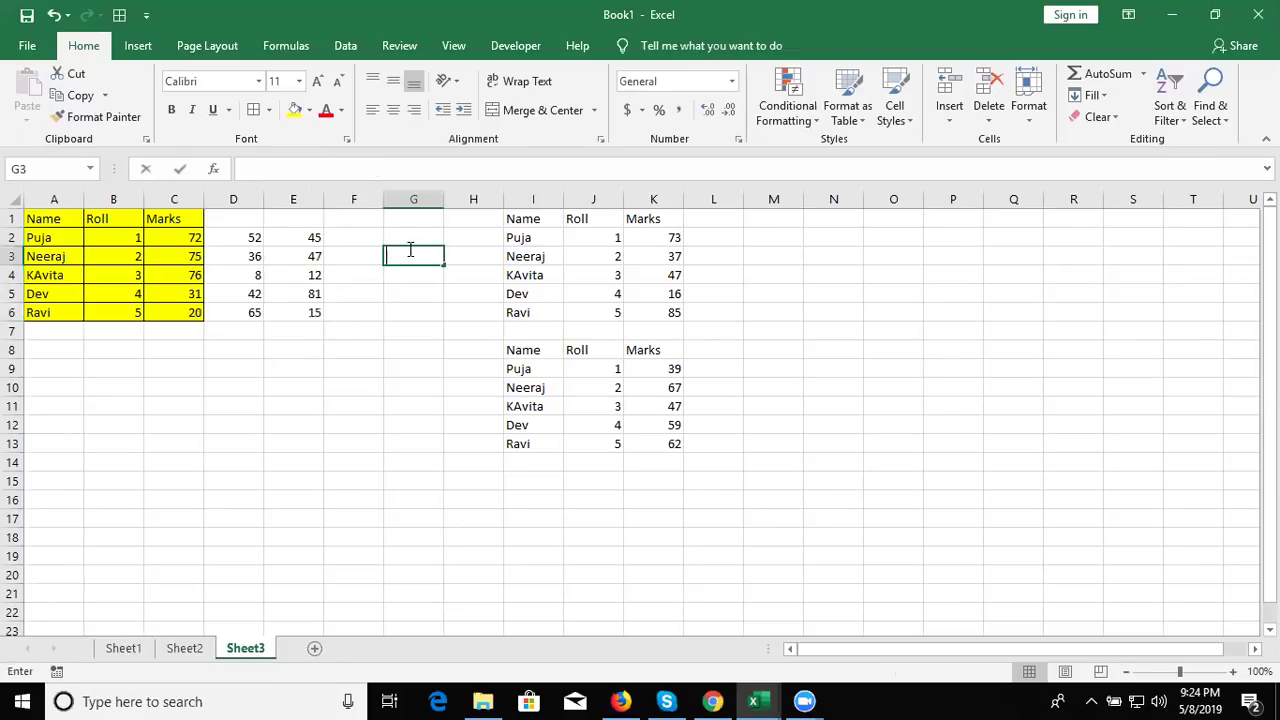
key("Return")
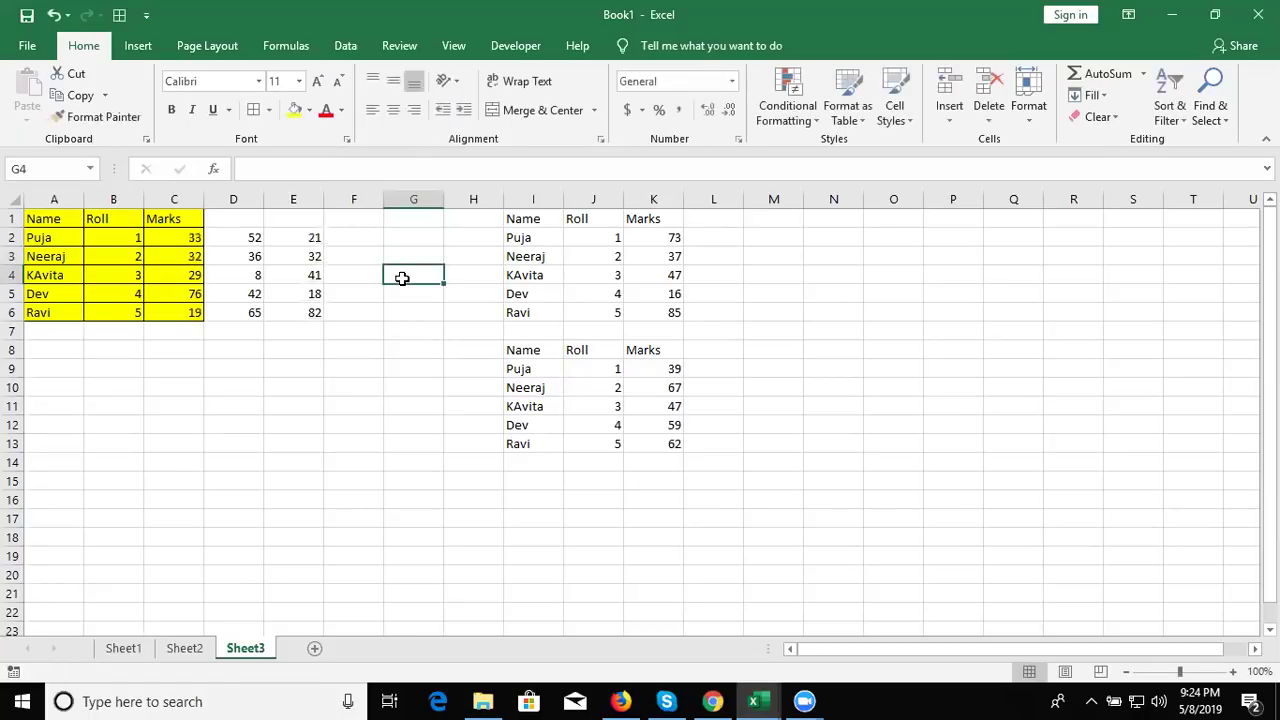
left_click(353, 253)
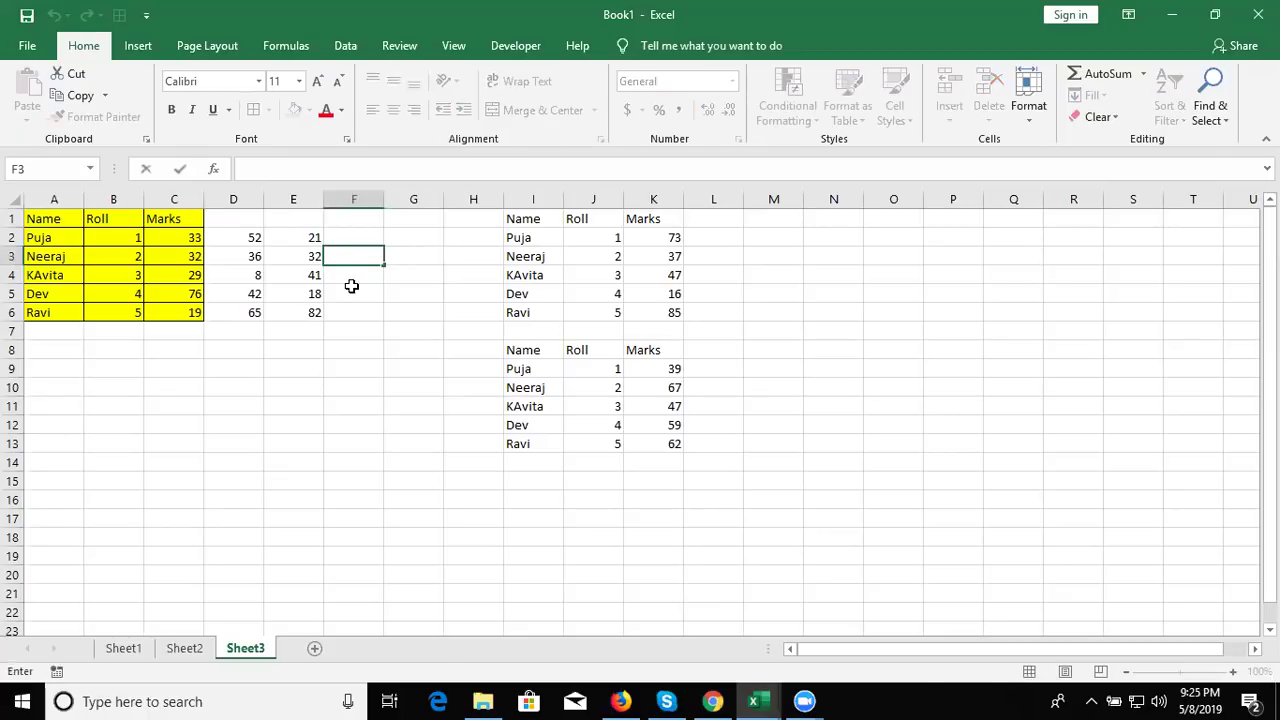
left_click(352, 287)
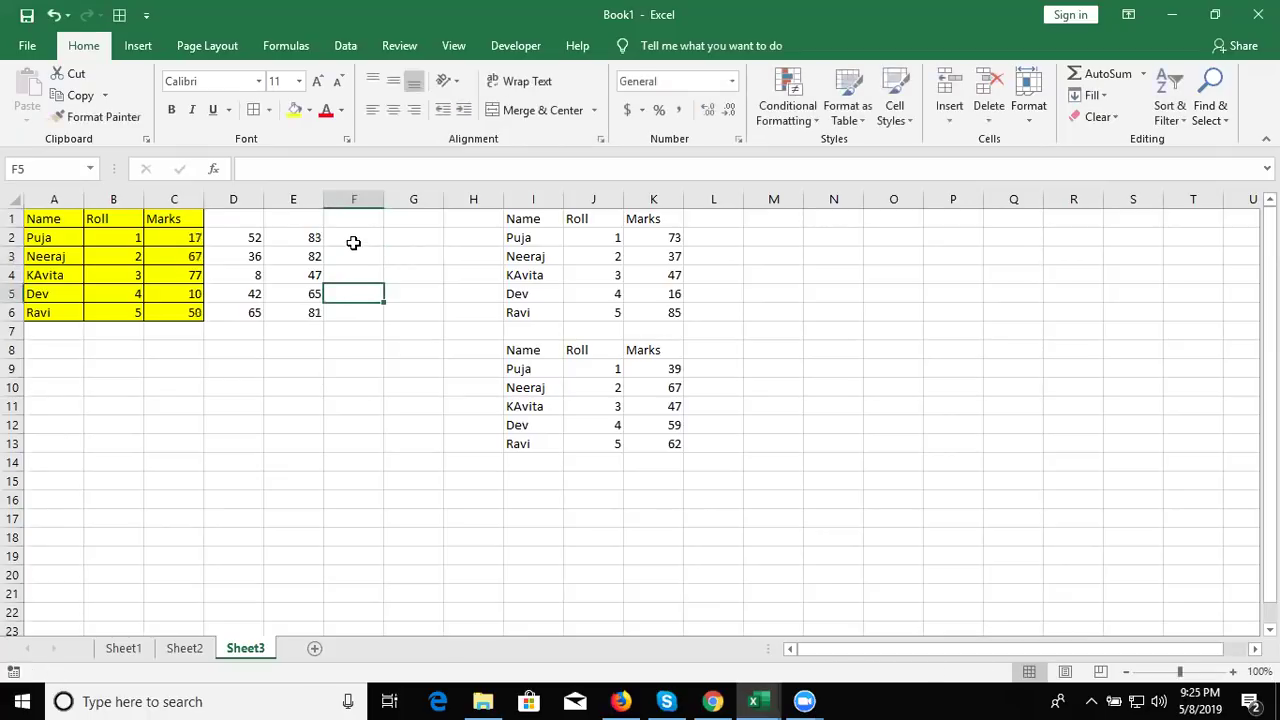
Enter =RANDBETWEEN(10,90) in F2 using the function autocomplete
left_click(353, 245)
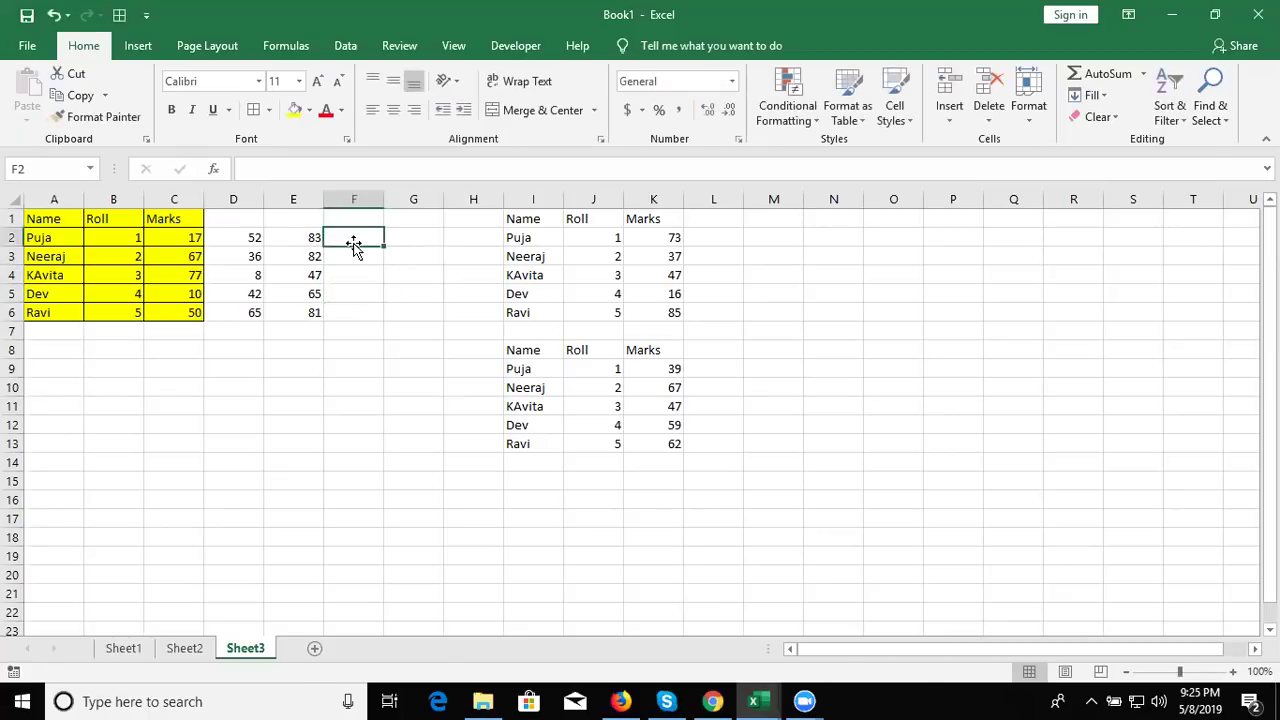
type("=r")
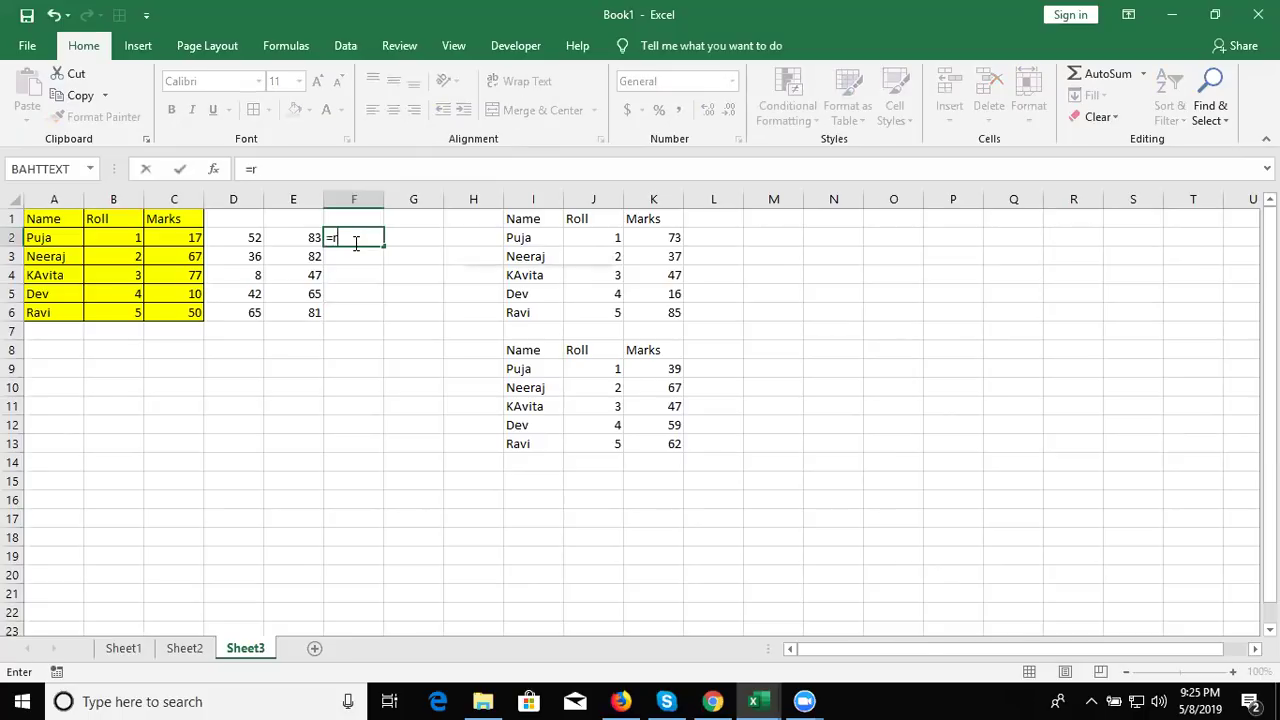
type("a")
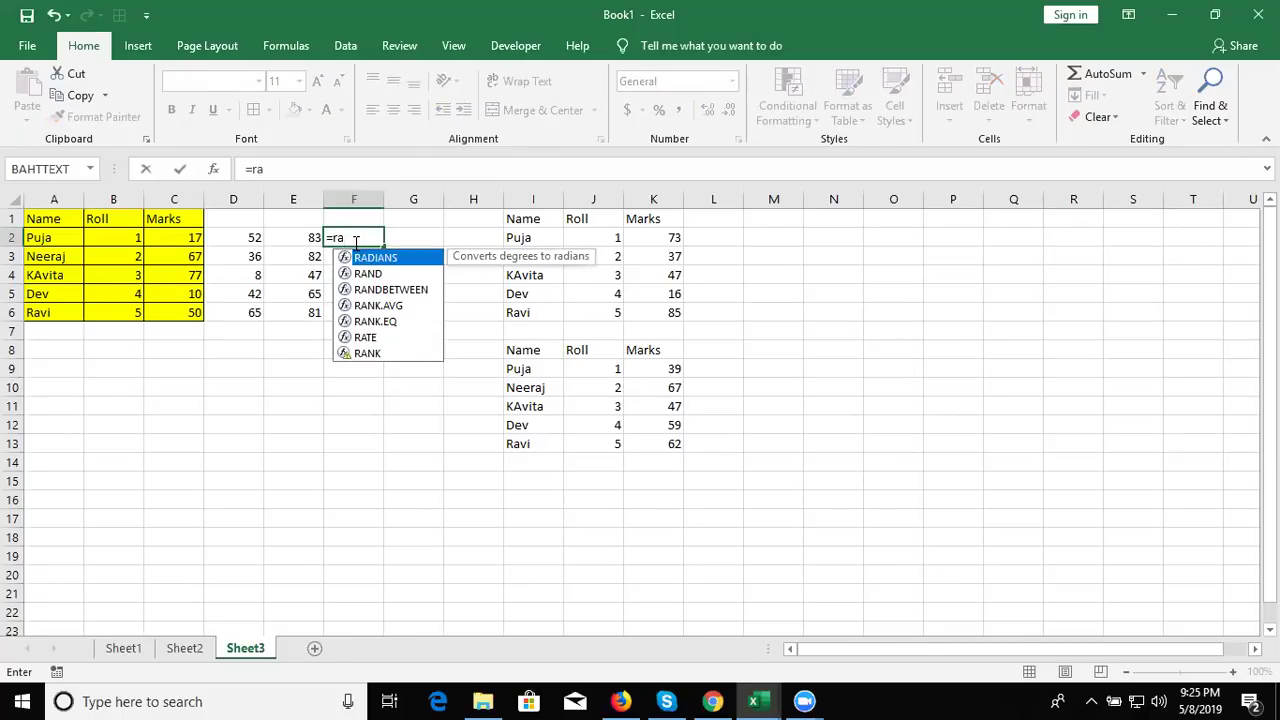
key("Down")
key("Down")
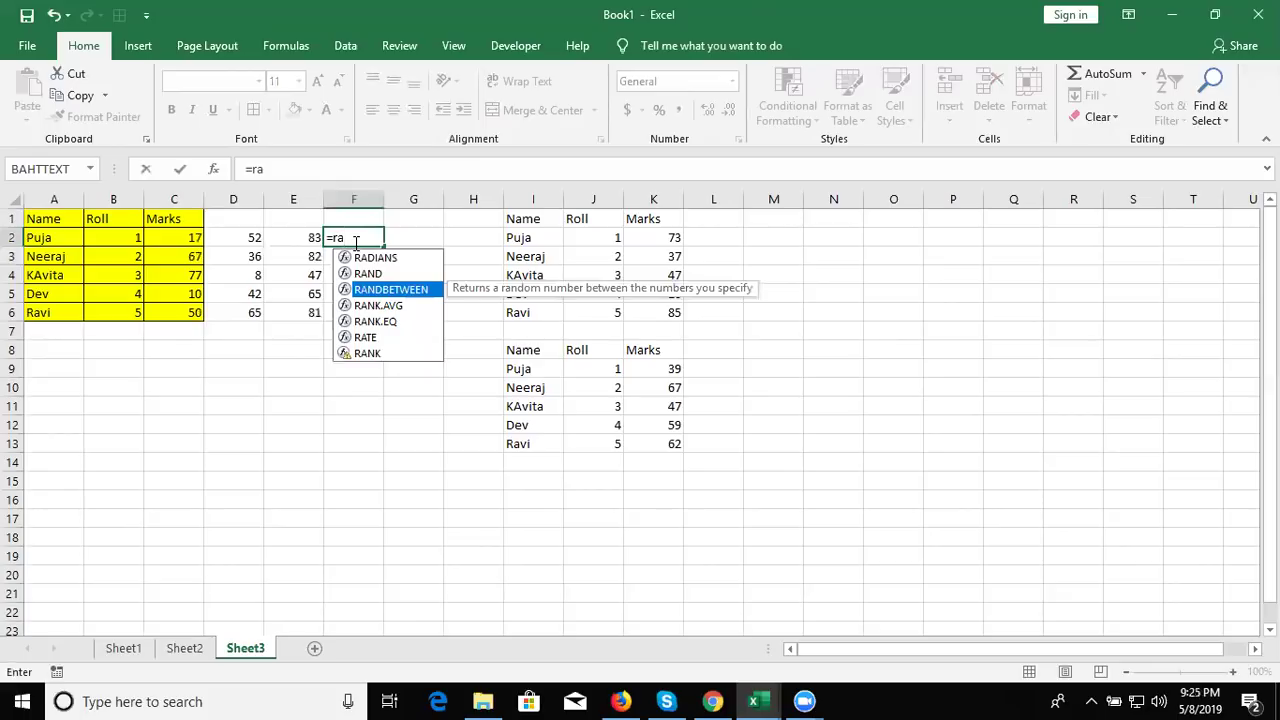
key("Tab")
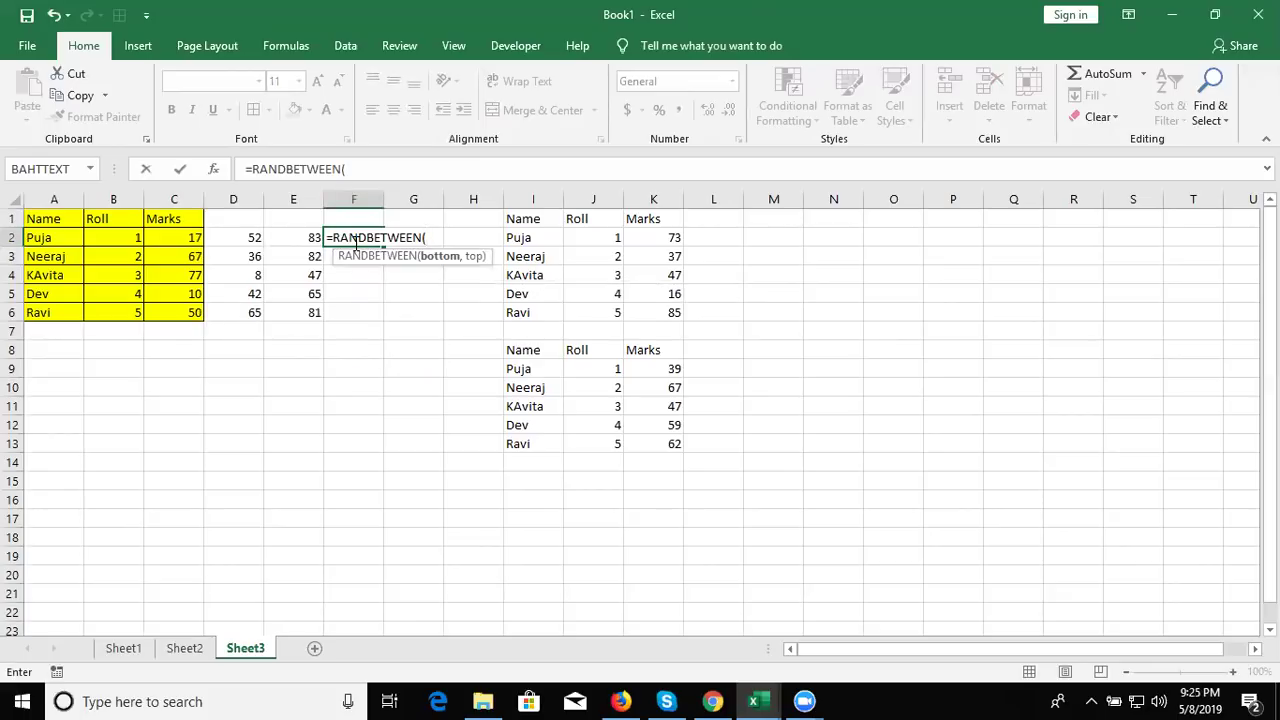
type("10,90")
type(")")
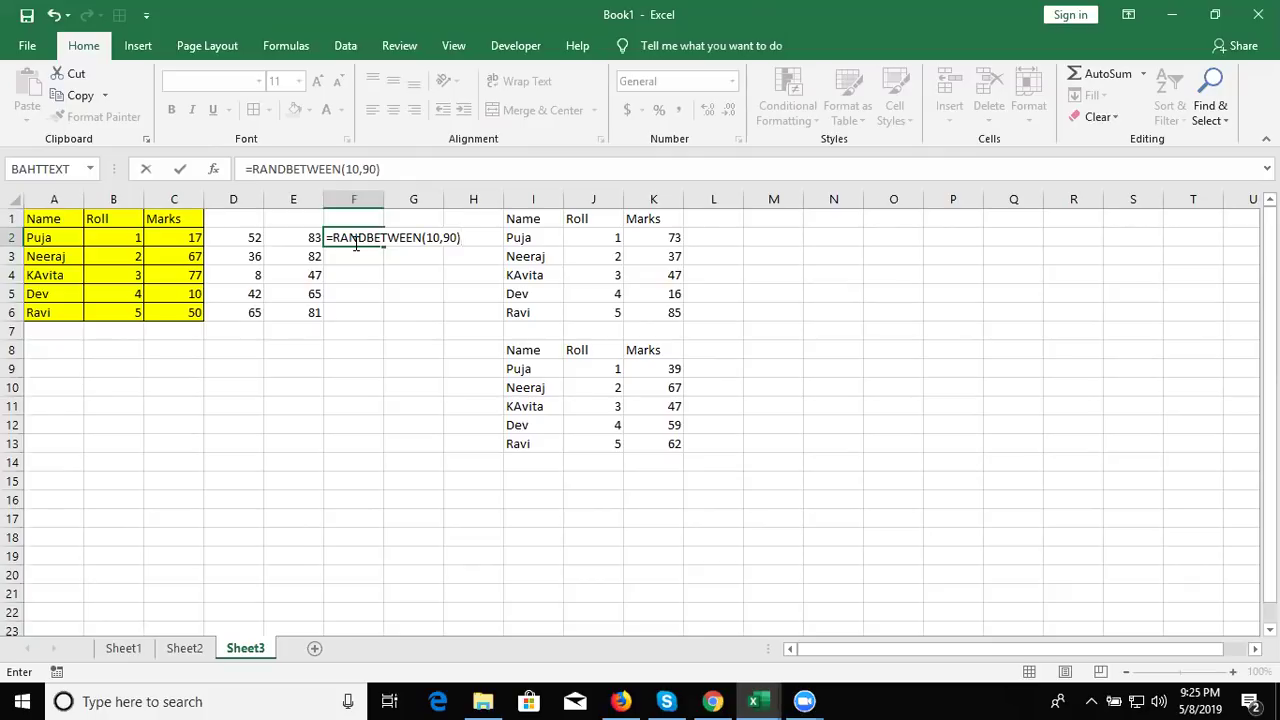
key("Return")
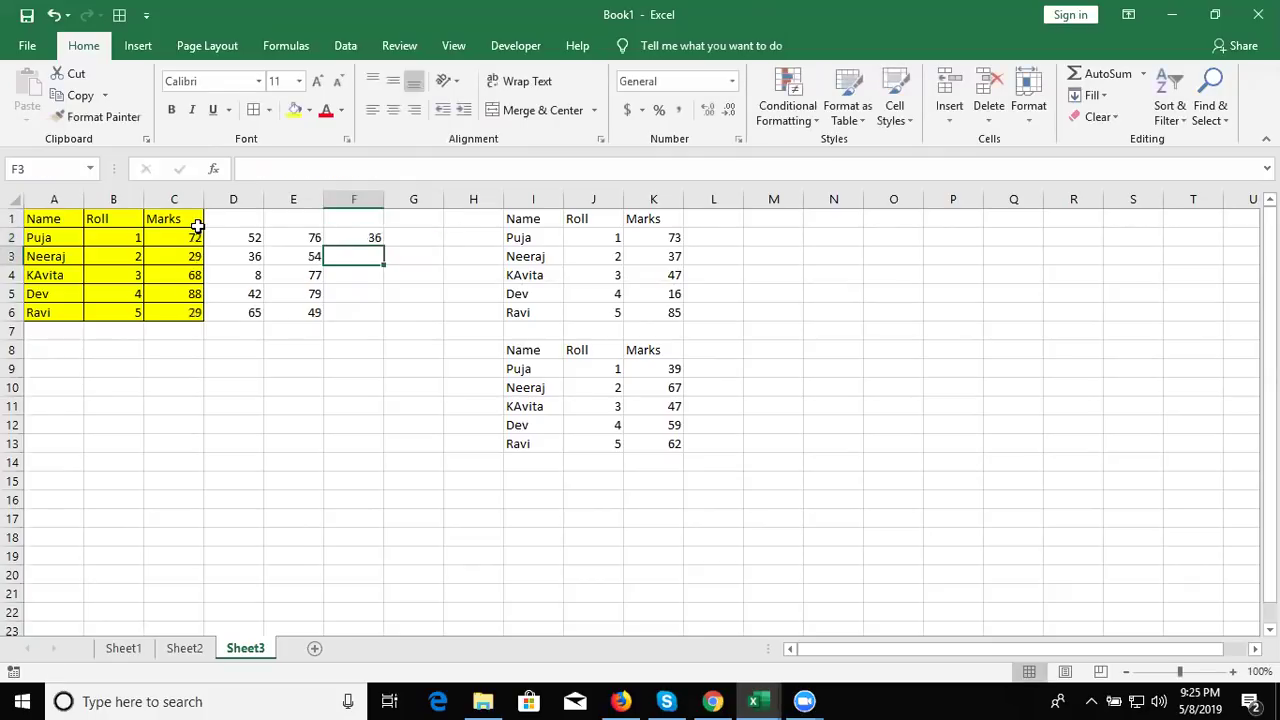
Delete the contents of D1:G7 and check the Marks cells in column C
left_click_drag(250, 222, 393, 321)
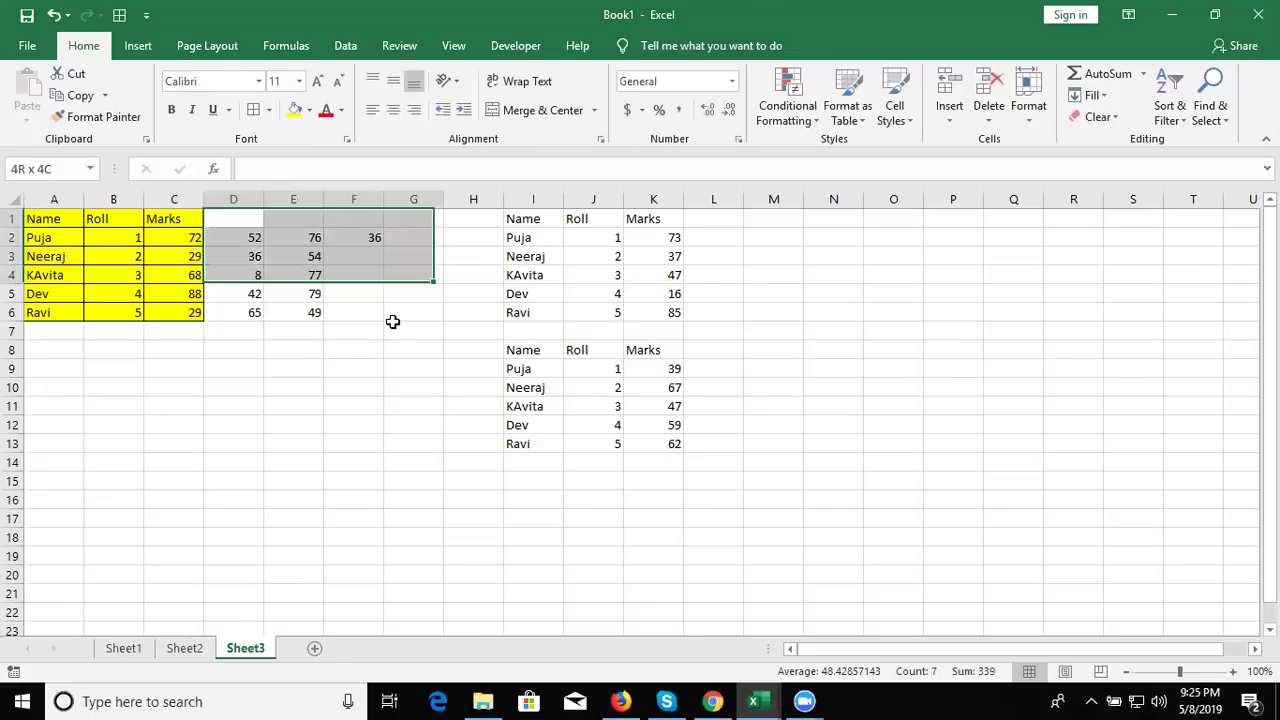
key("Delete")
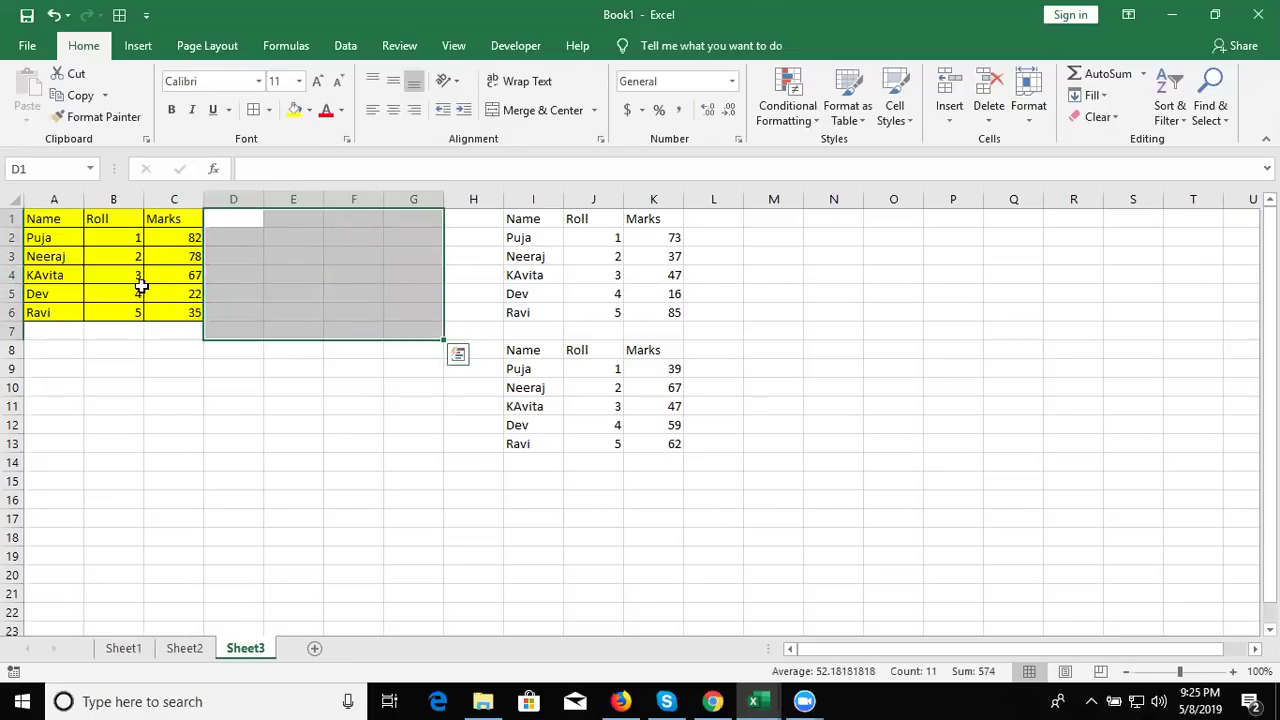
left_click(186, 236)
key("Down")
key("Down")
key("Down")
key("Down")
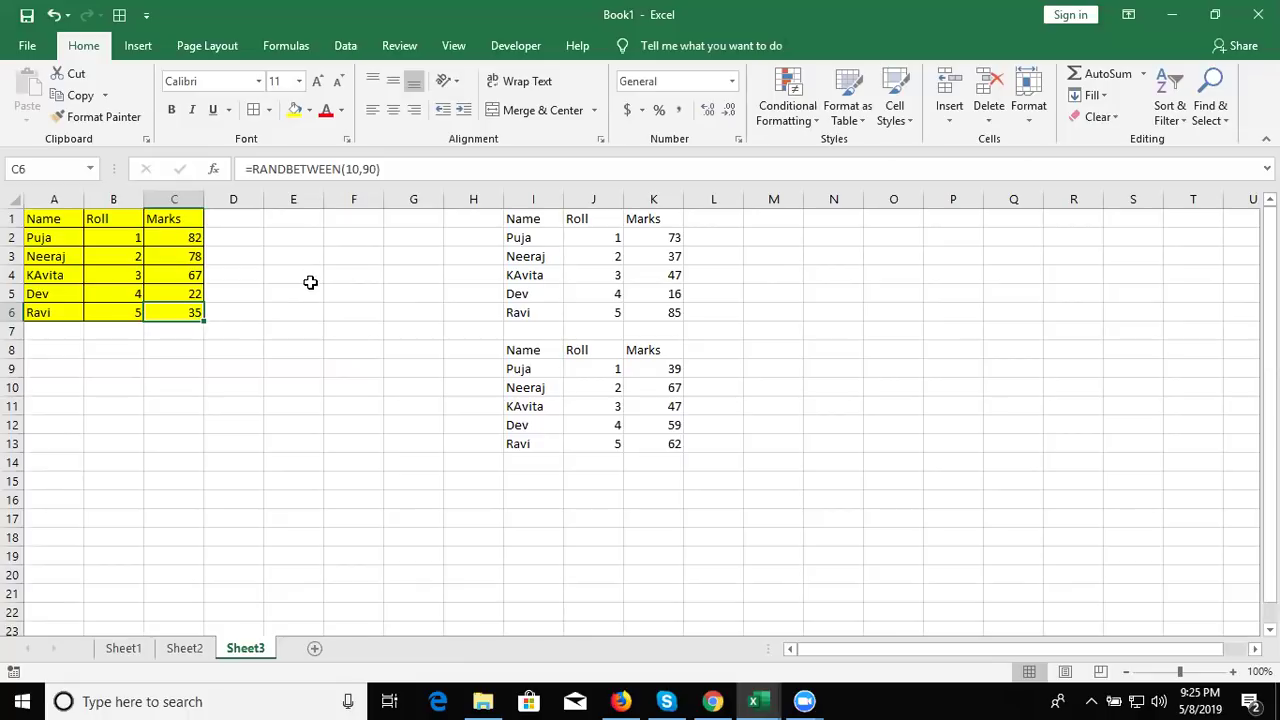
Switch over to the Book2 dashboard copy and back to Book1
left_click(340, 311)
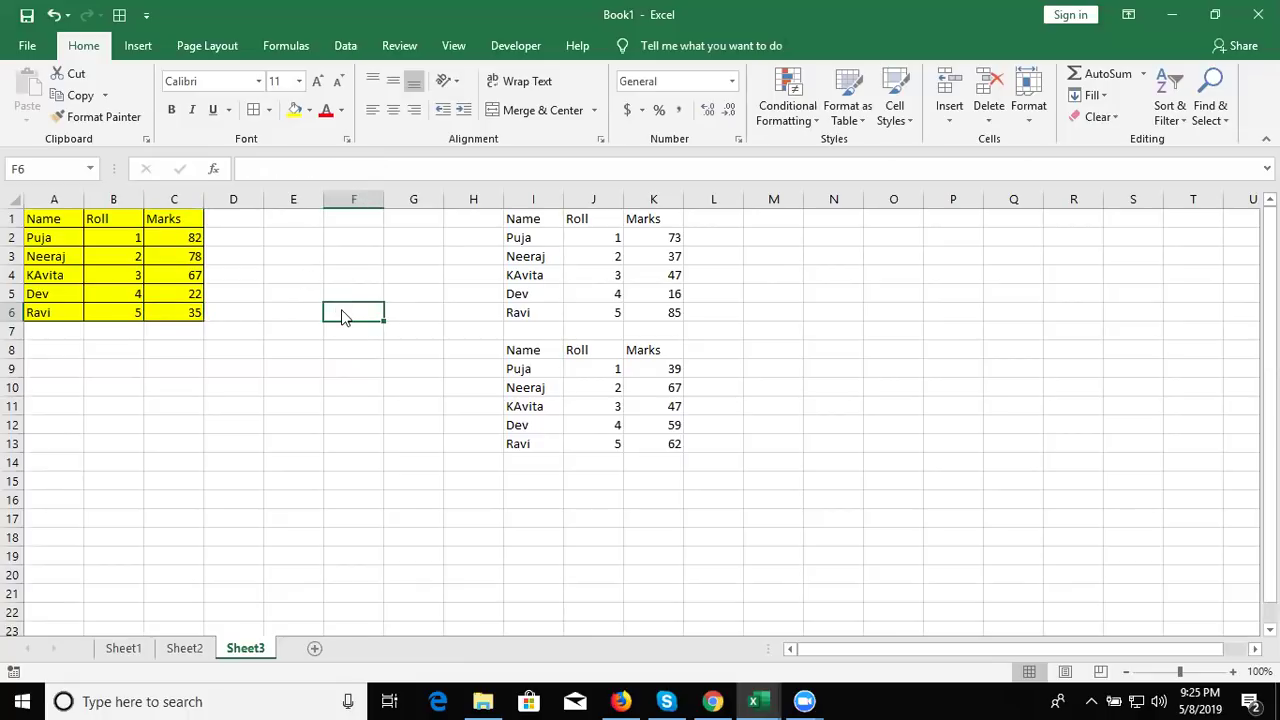
key("ctrl+Tab")
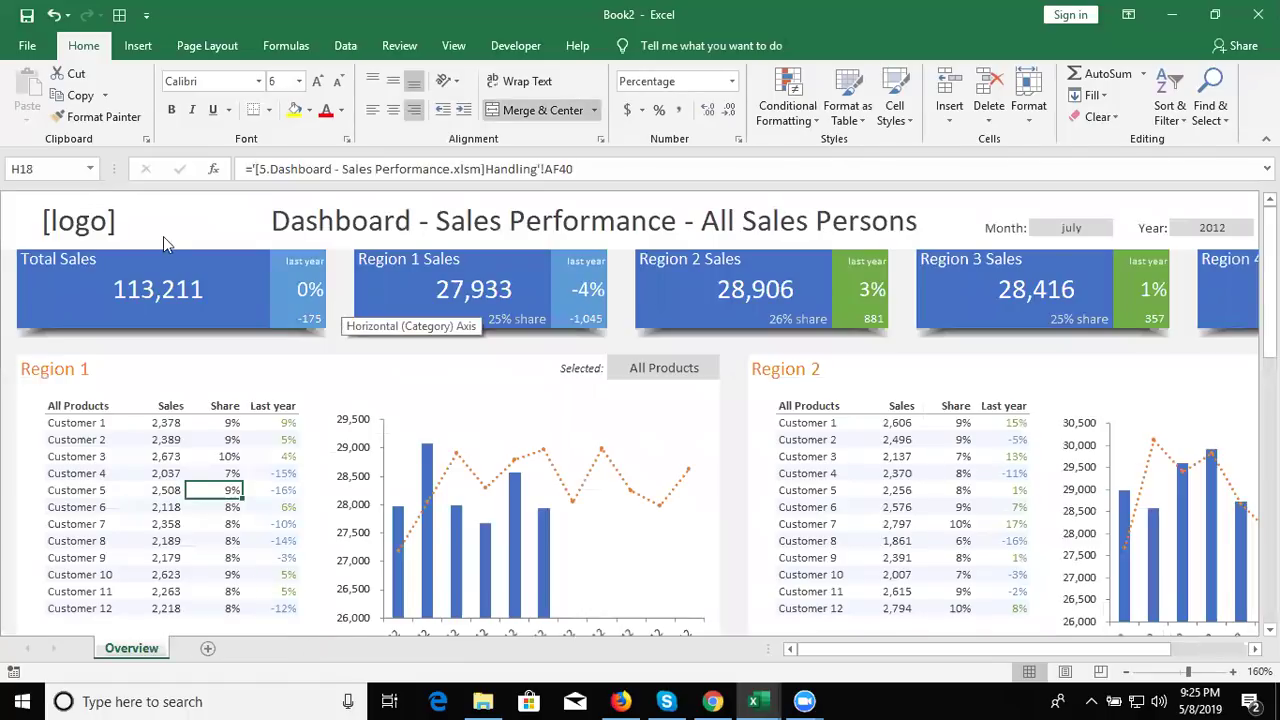
key("ctrl+Tab")
Copy C1:C6 and Paste Special values only into E9, giving Marks, 82, 78, 67, 22, 35
left_click(167, 218)
left_click_drag(167, 218, 175, 307)
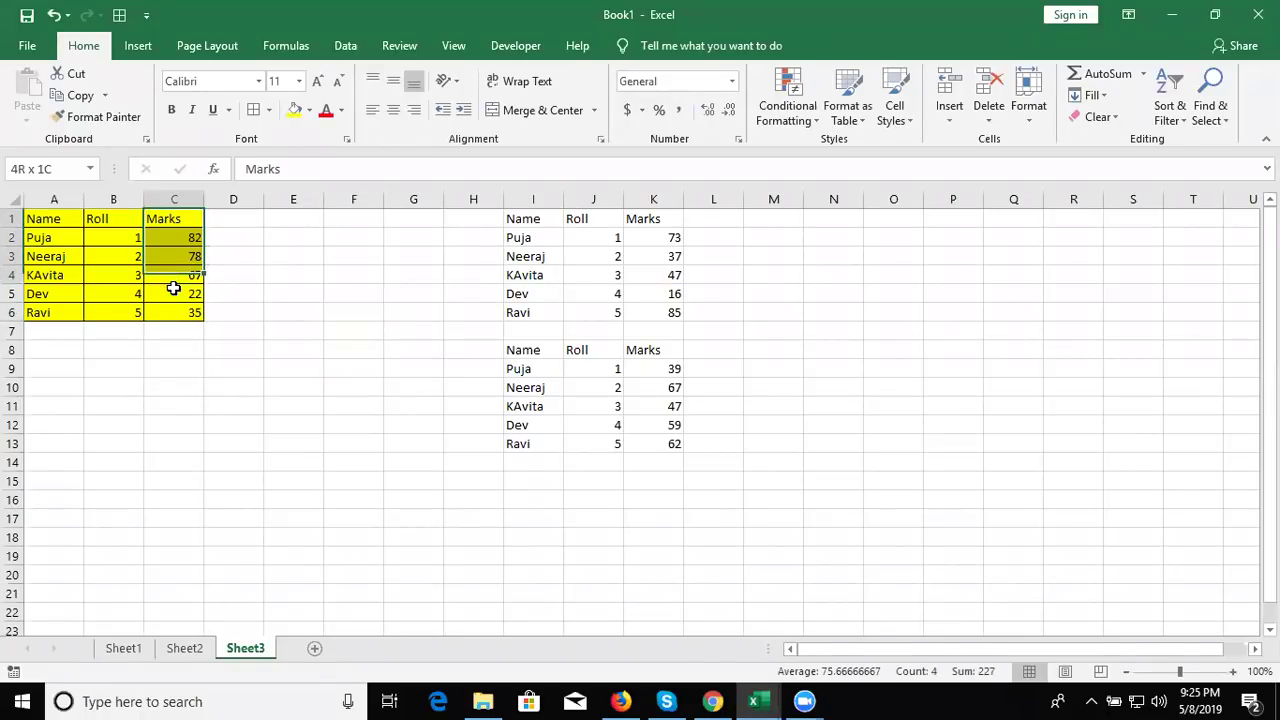
key("ctrl+c")
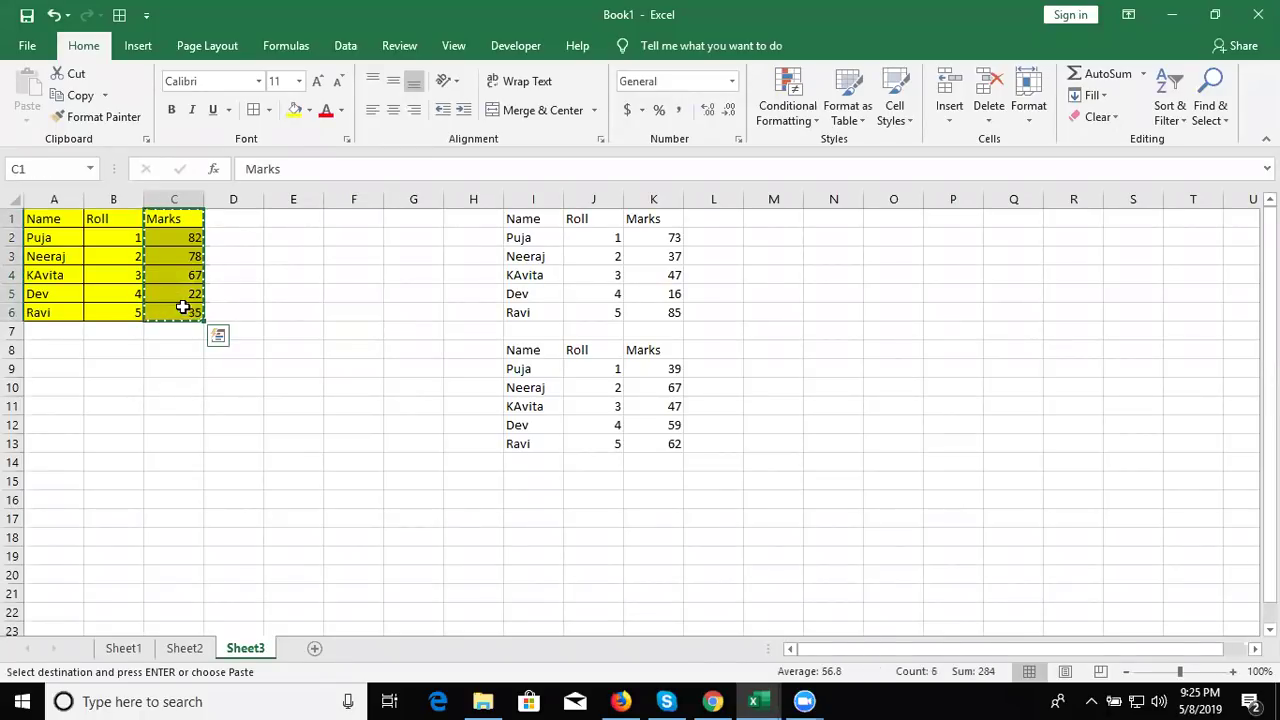
left_click(293, 367)
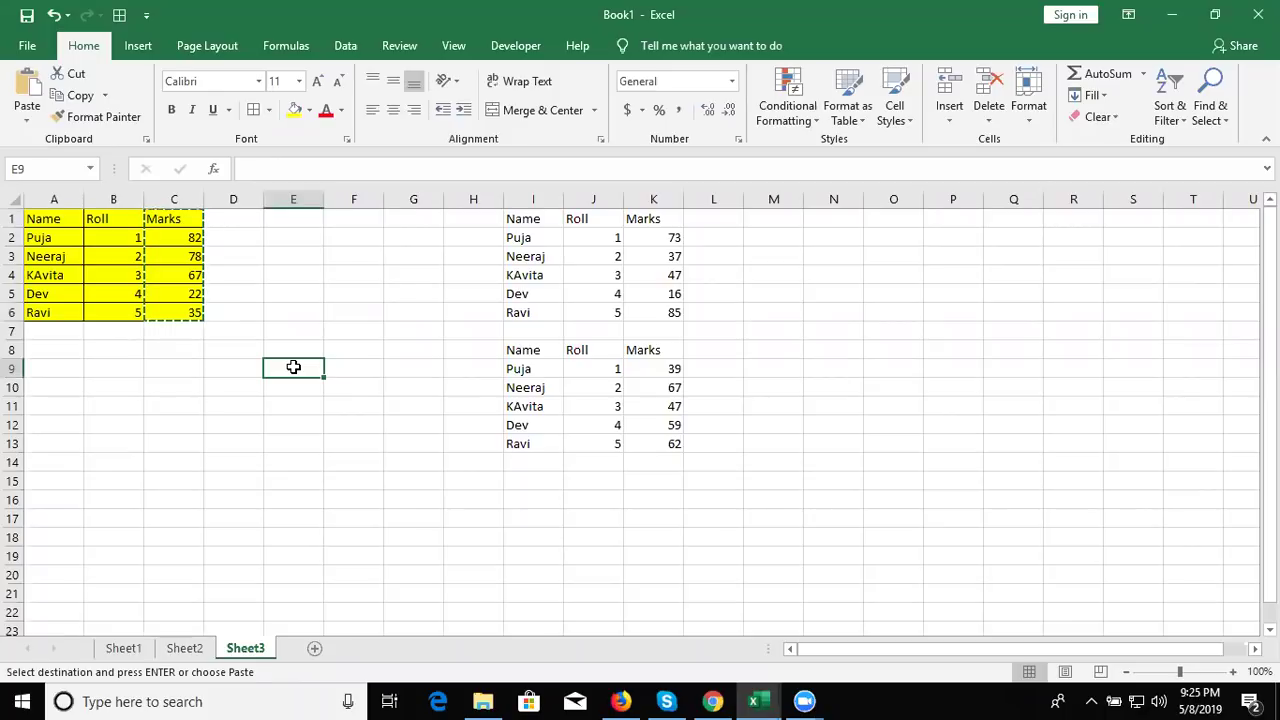
right_click(293, 367)
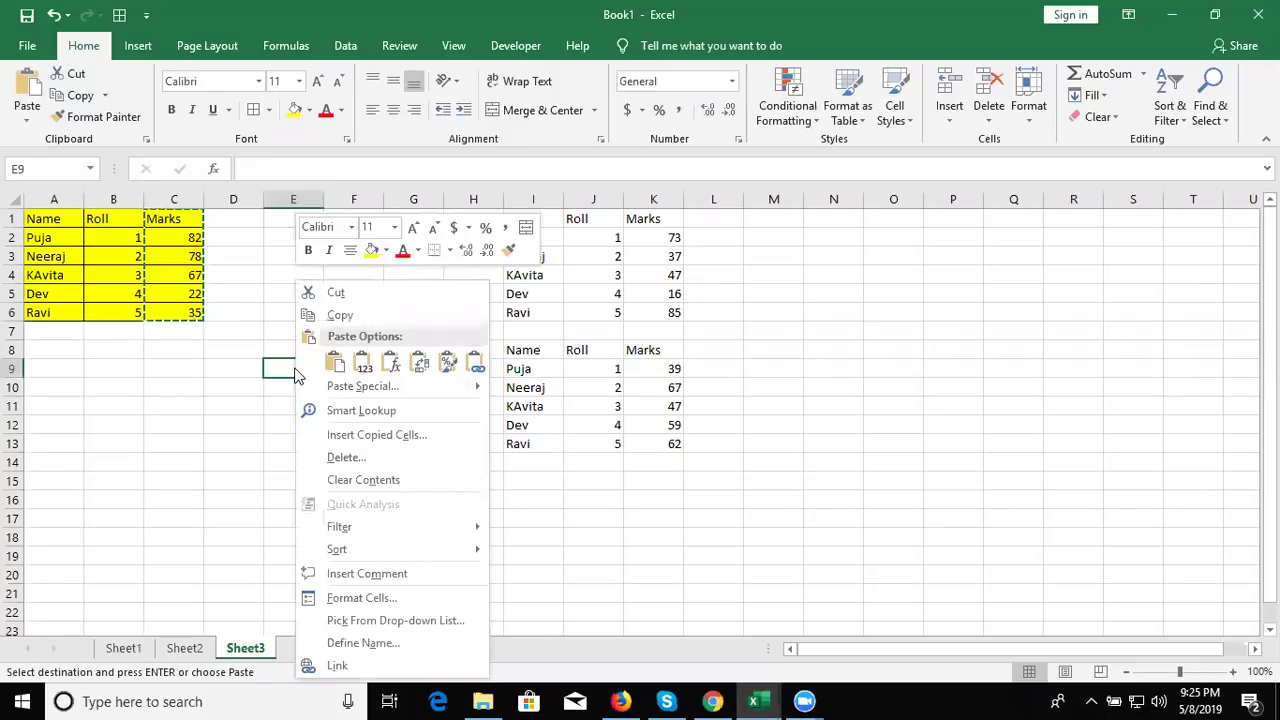
left_click(362, 386)
left_click(236, 316)
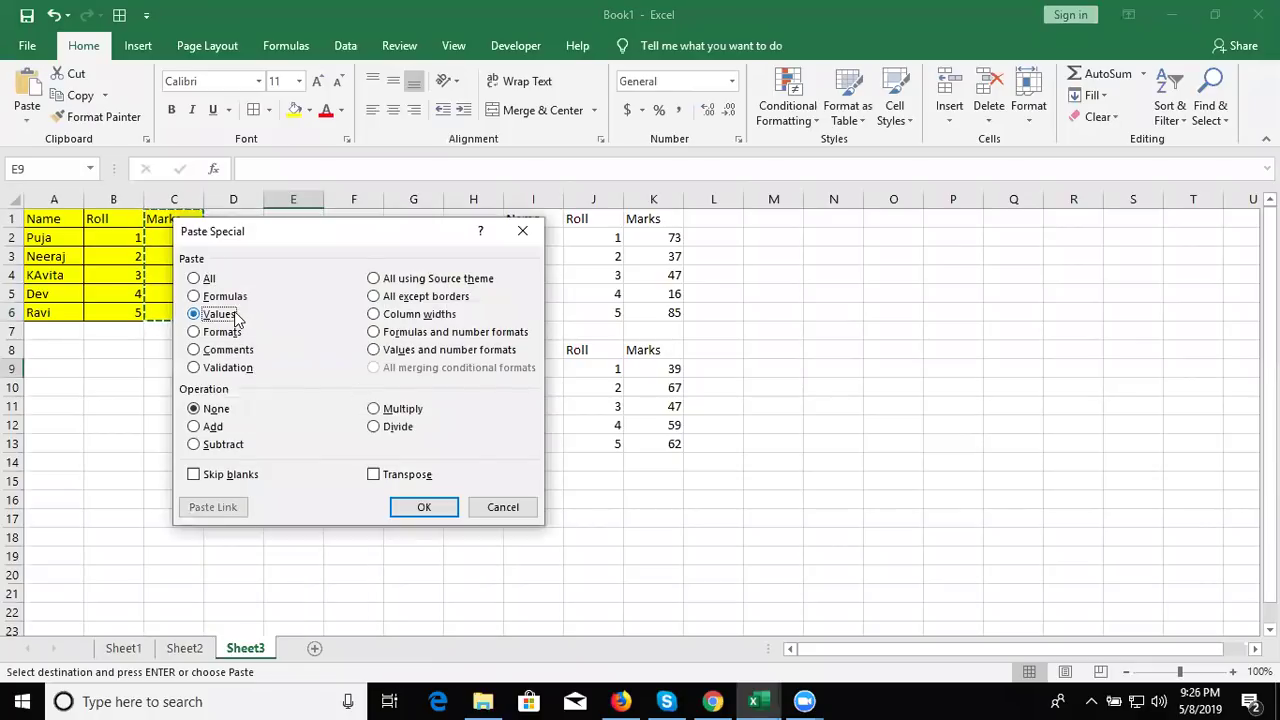
left_click(416, 510)
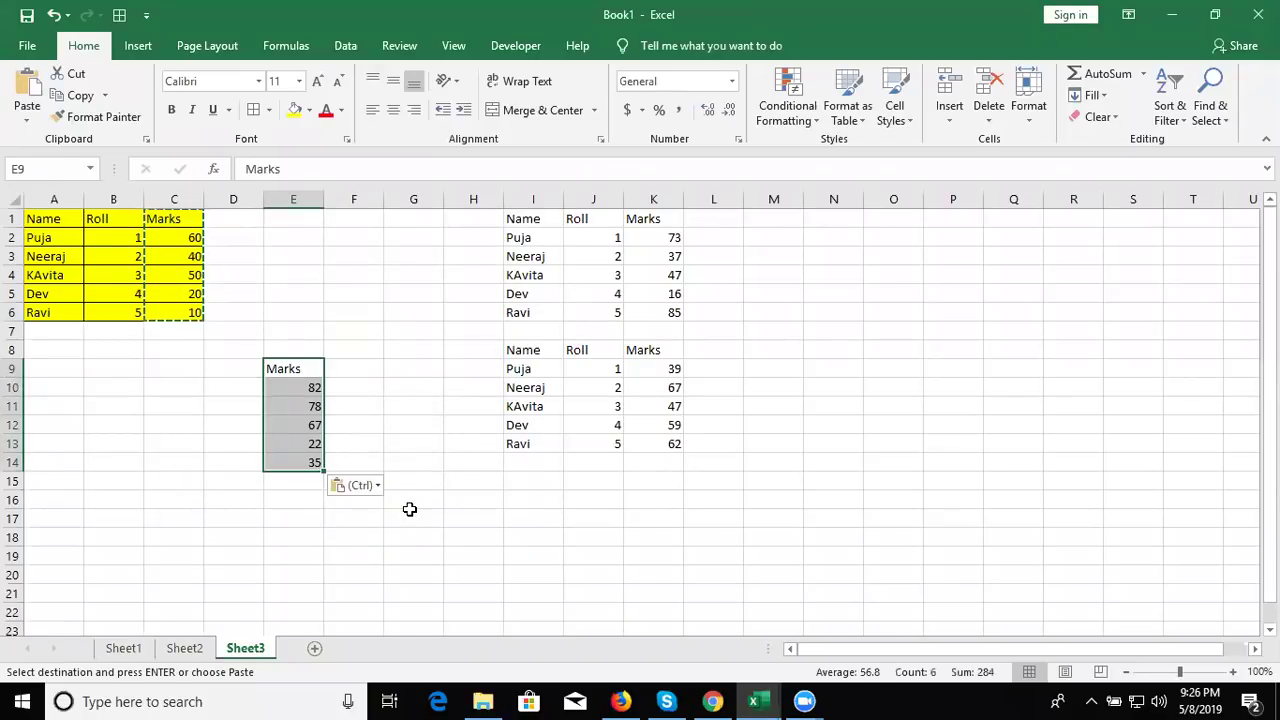
left_click(332, 444)
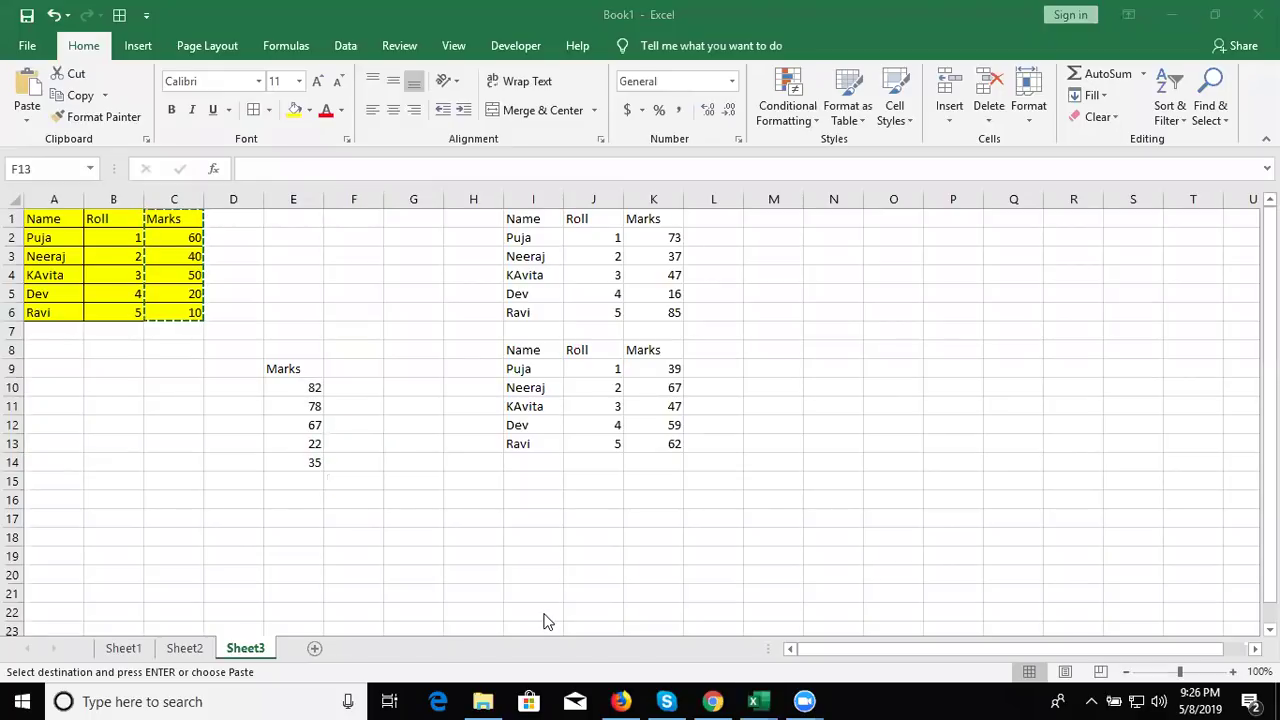
key("ctrl+Tab")
mouse_move(757, 701)
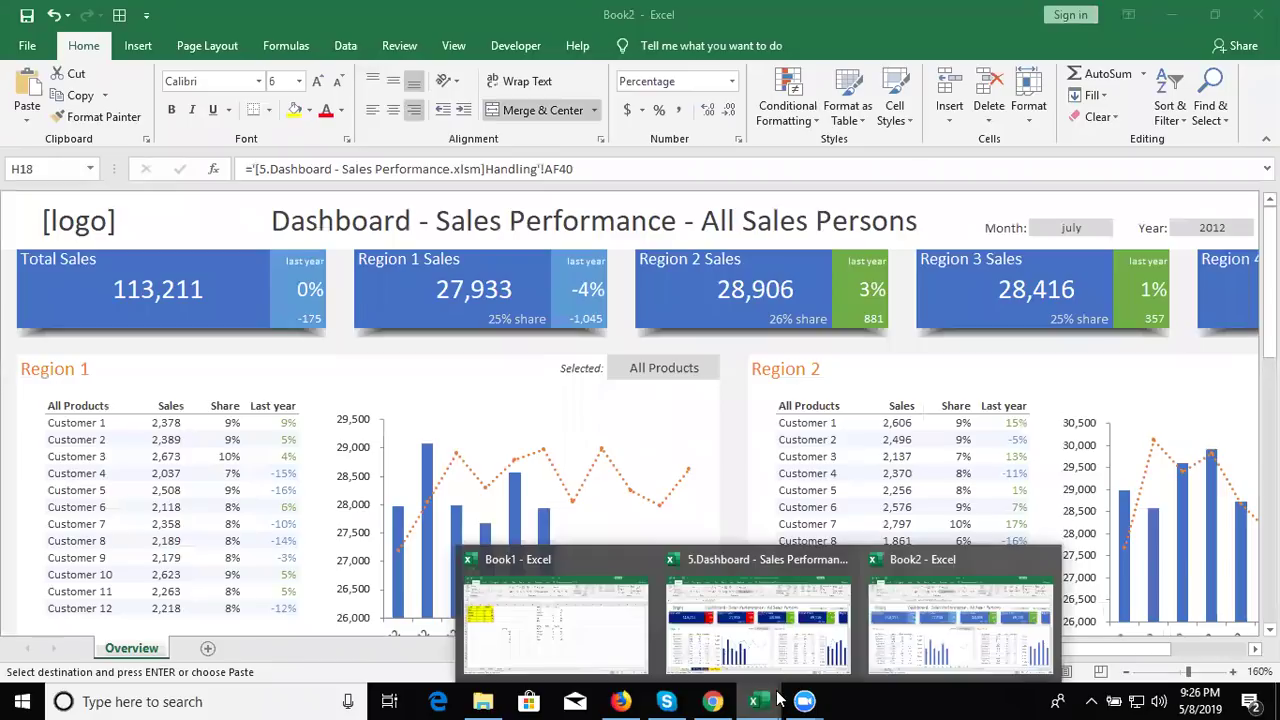
Bring the 5.Dashboard - Sales Performance workbook forward on its July Overview sheet
left_click(776, 679)
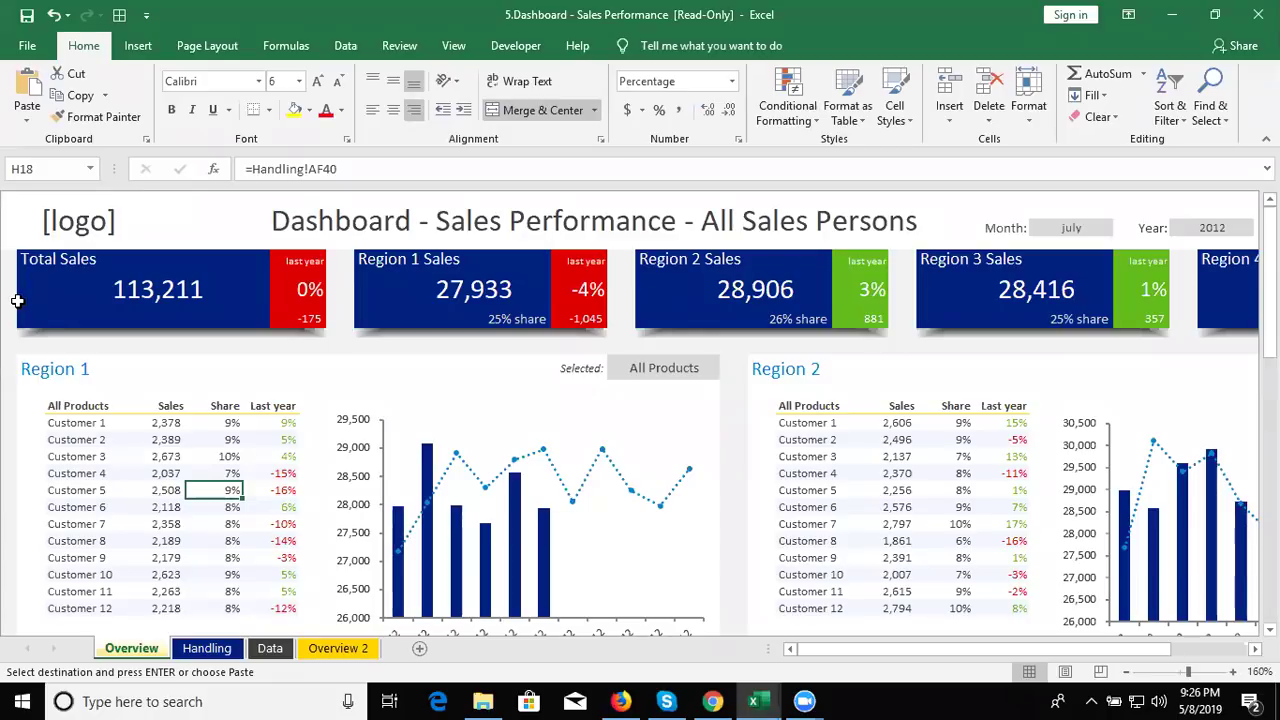
right_click(148, 652)
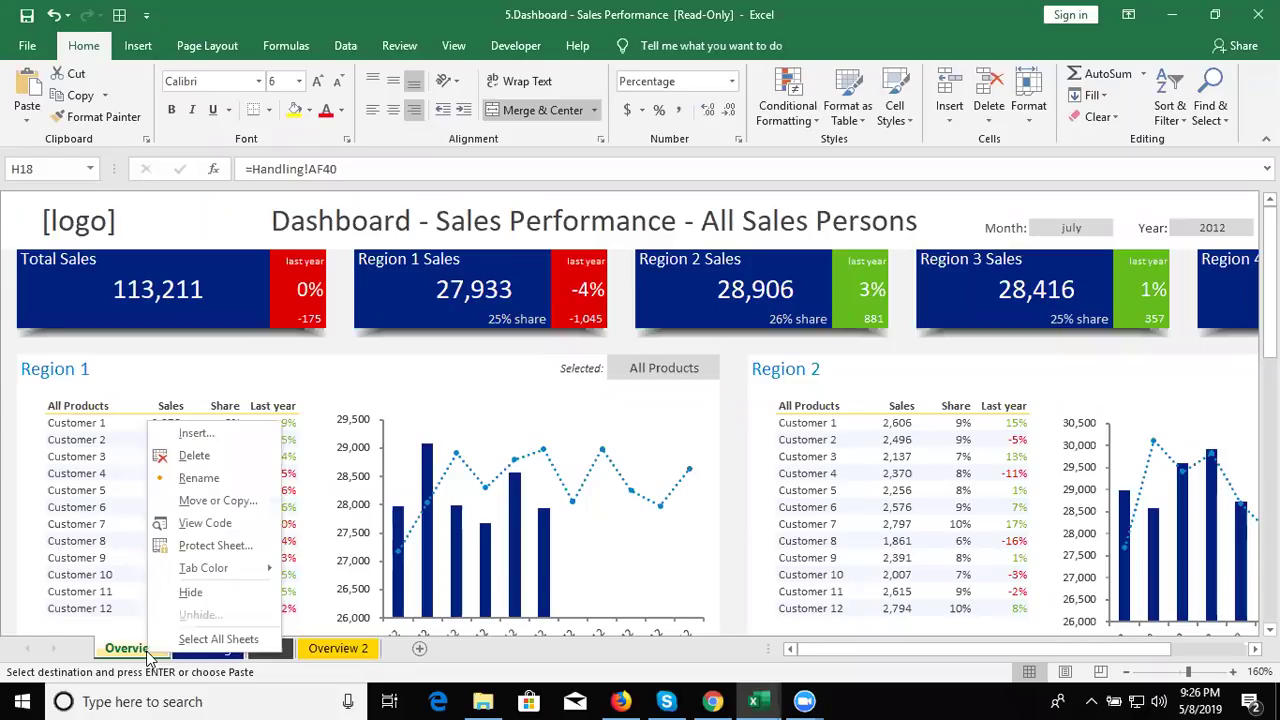
left_click(204, 502)
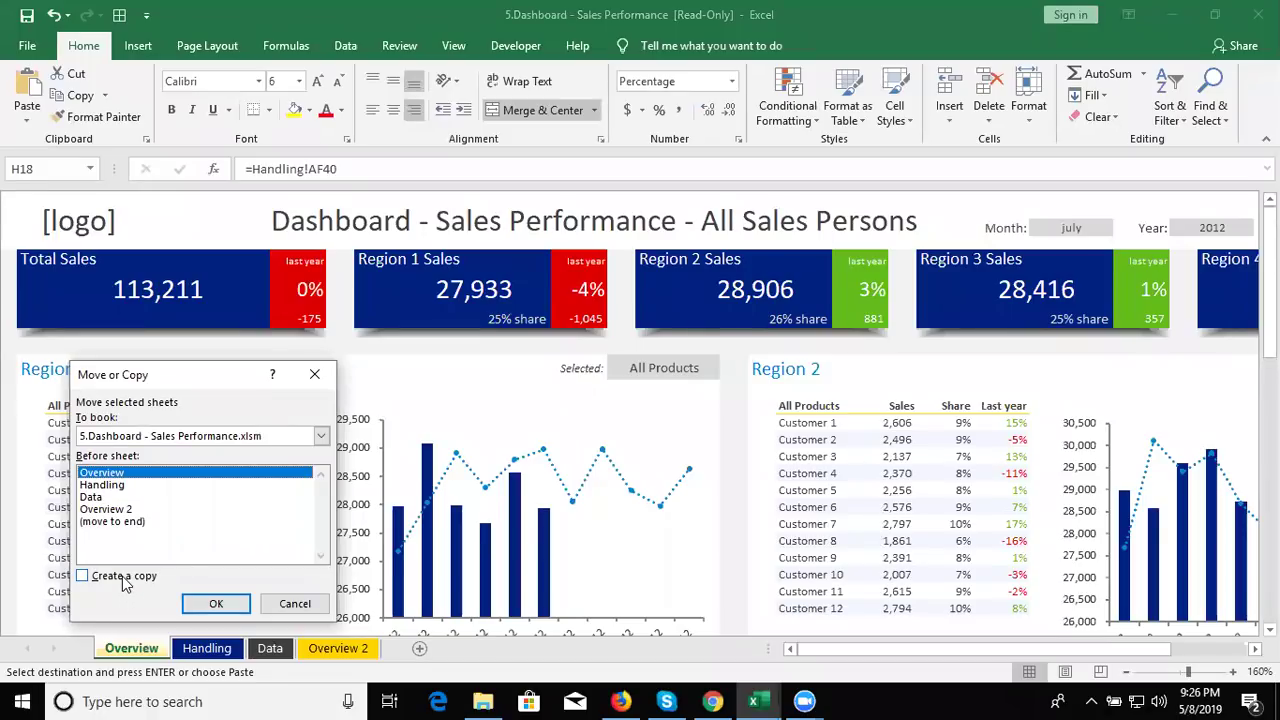
left_click(123, 580)
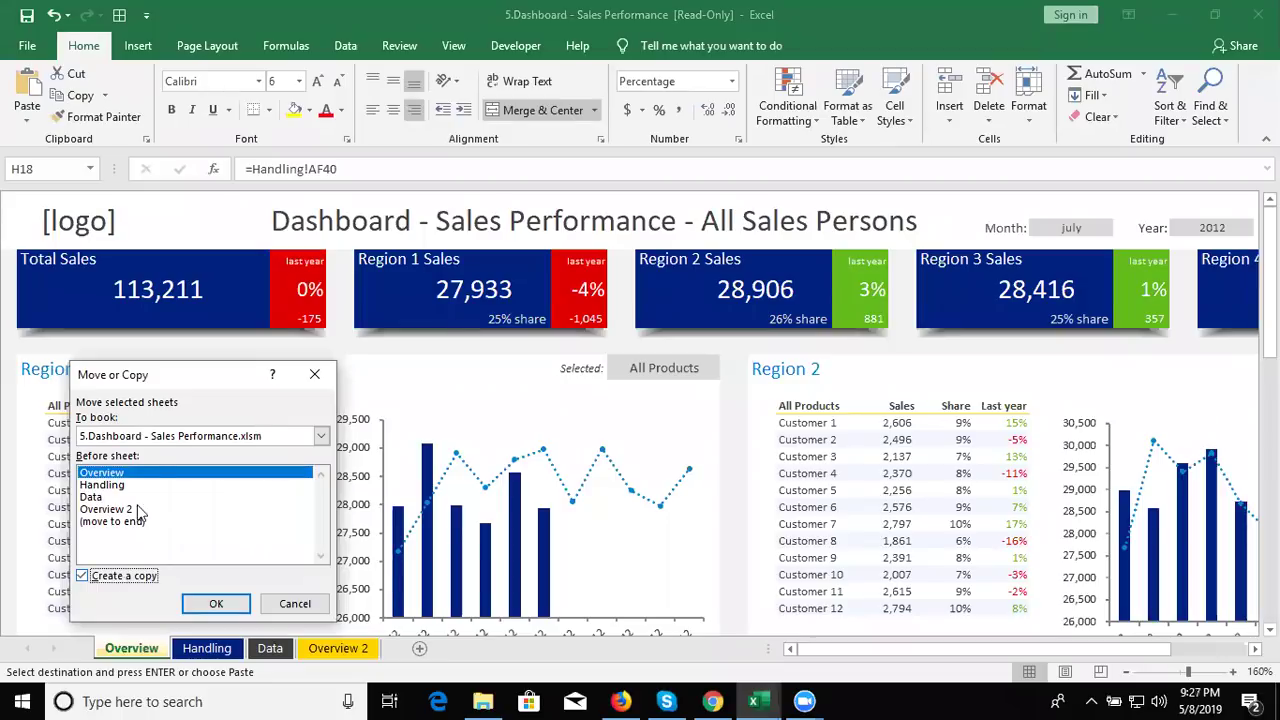
left_click(160, 438)
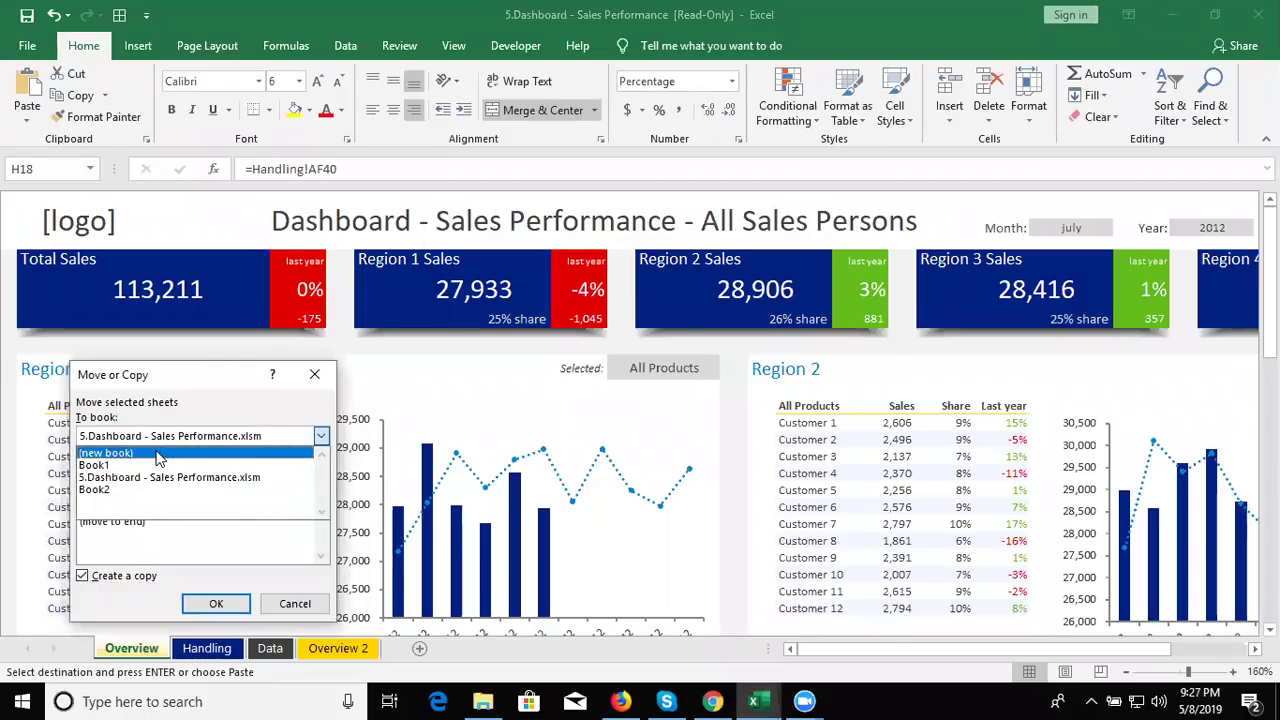
left_click(158, 455)
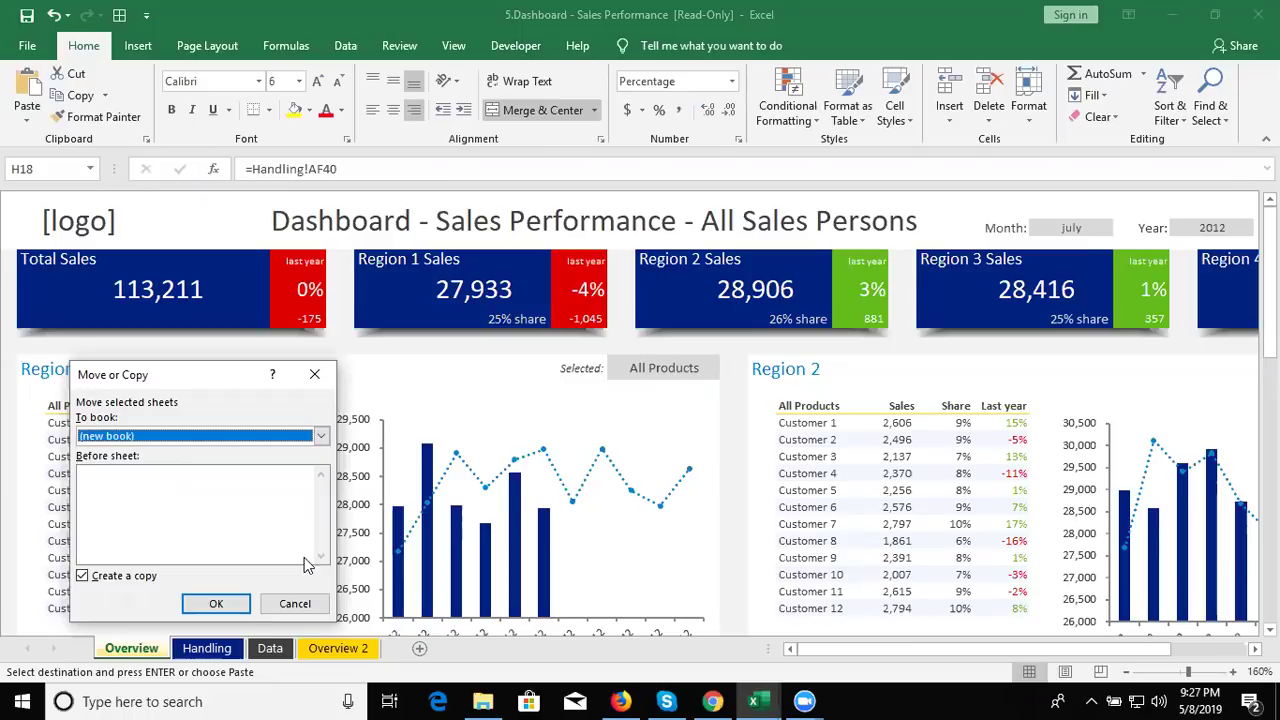
left_click(305, 607)
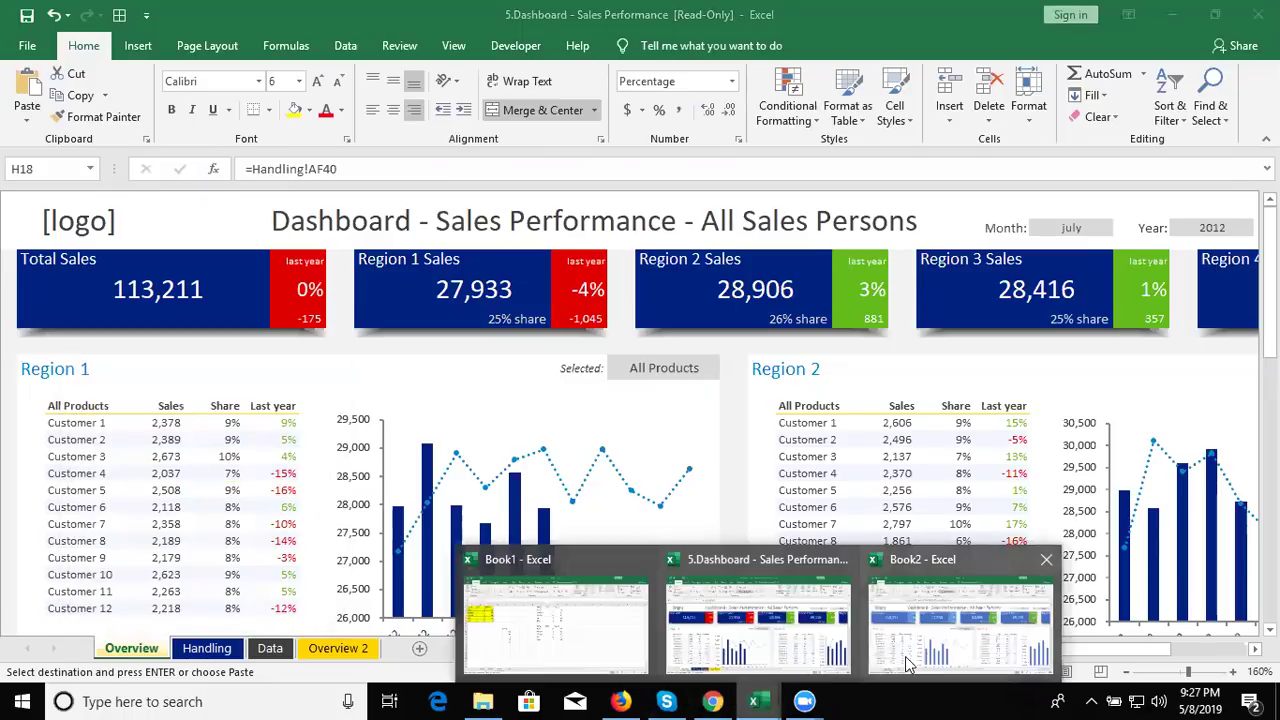
mouse_move(755, 701)
left_click(905, 656)
Switch to Book2 and verify its formulas reference '[5.Dashboard - Sales Performance.xlsm]Handling'
left_click(906, 660)
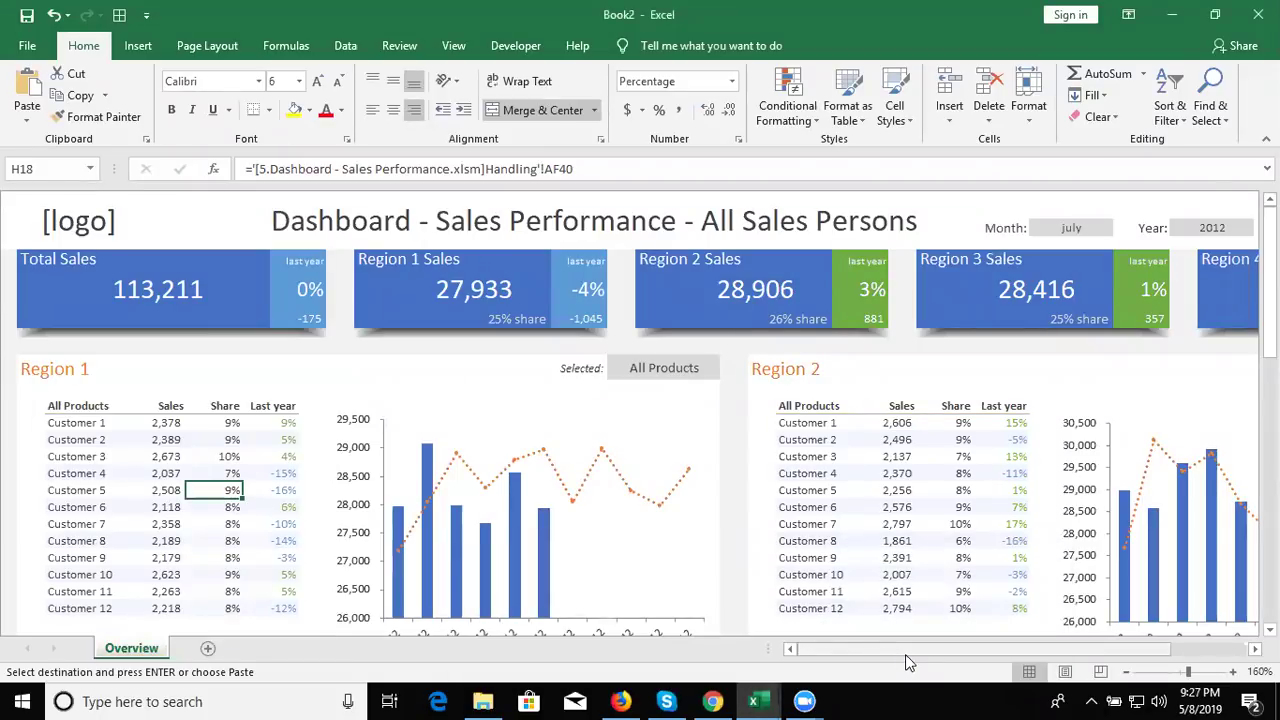
left_click(437, 168)
double_click(437, 168)
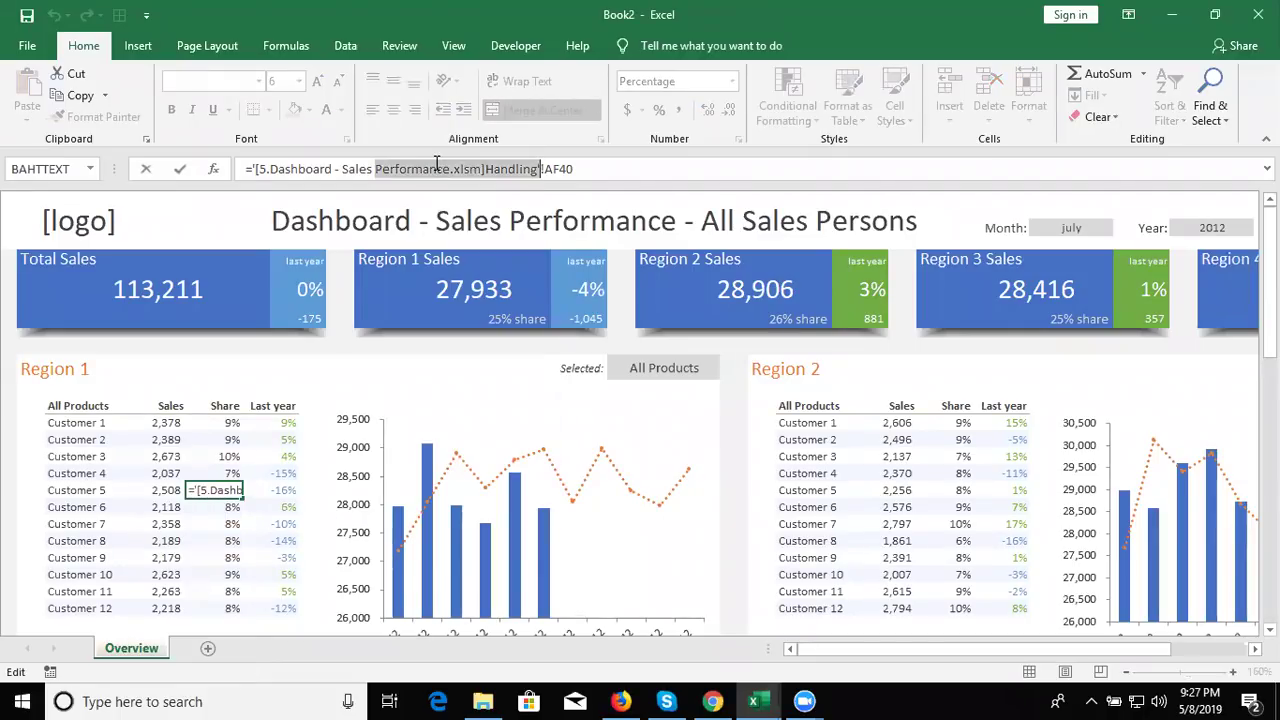
key("Escape")
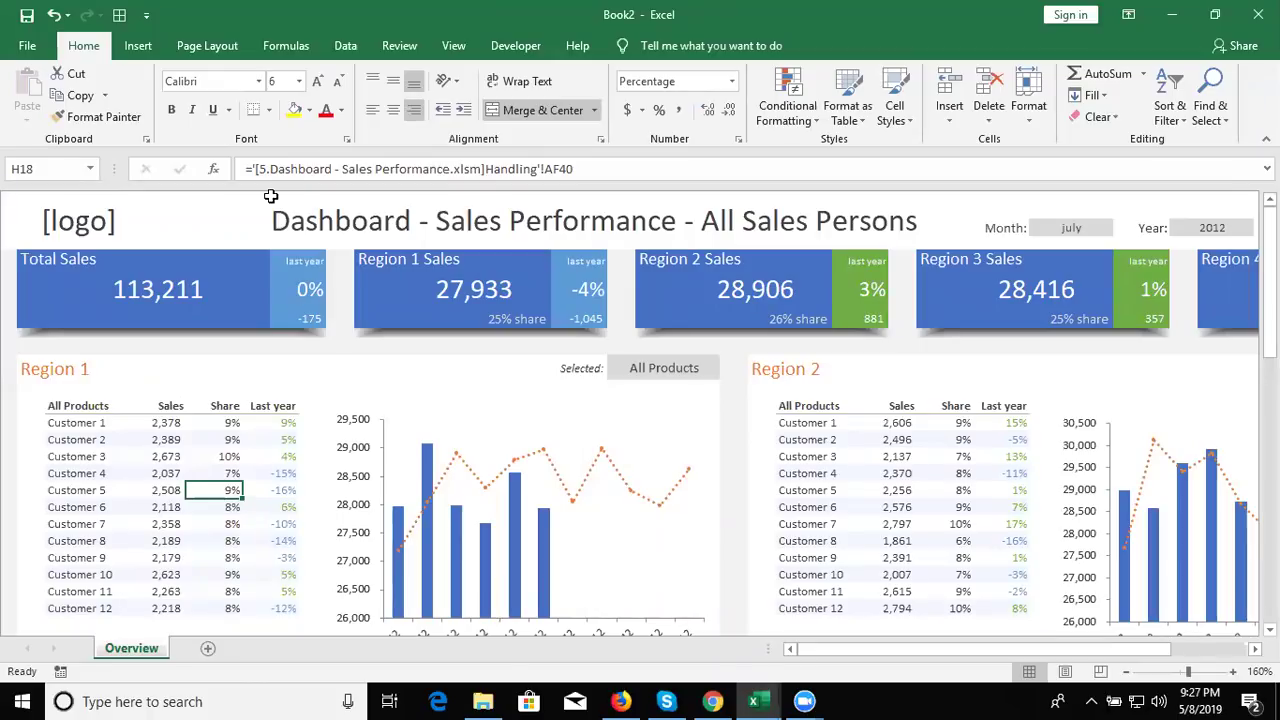
left_click_drag(257, 169, 481, 169)
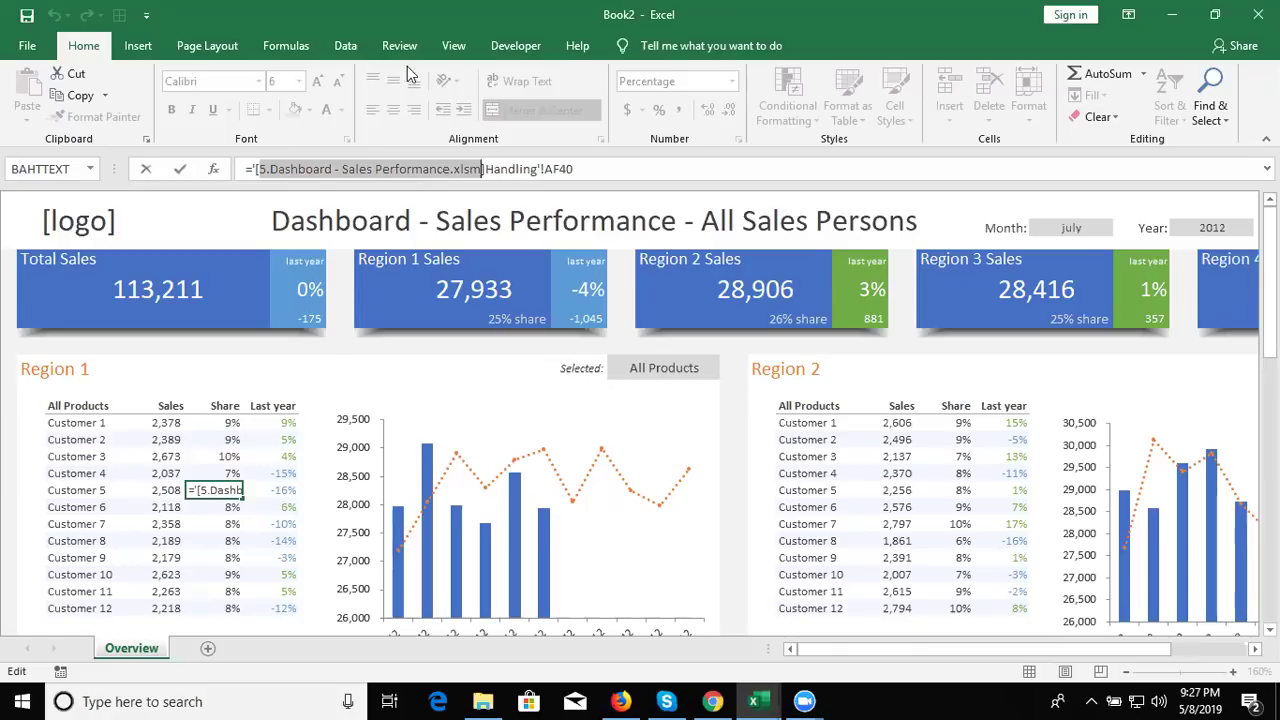
left_click(259, 372)
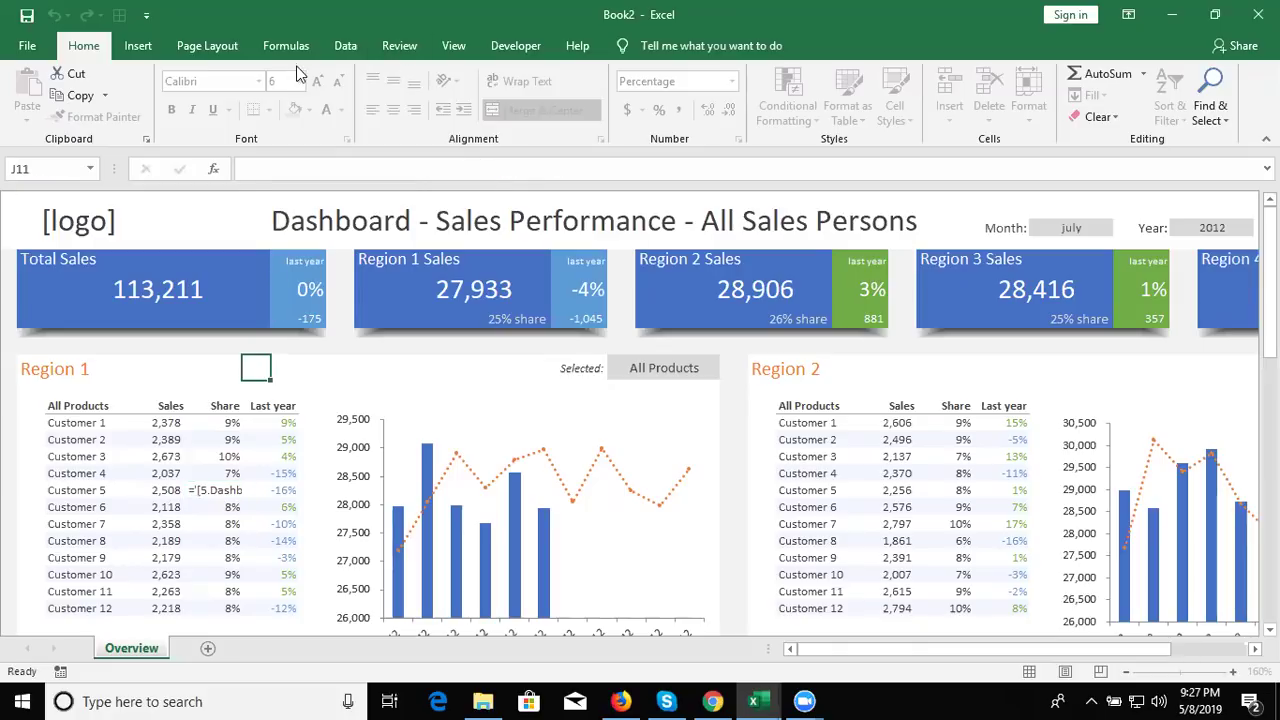
left_click(215, 50)
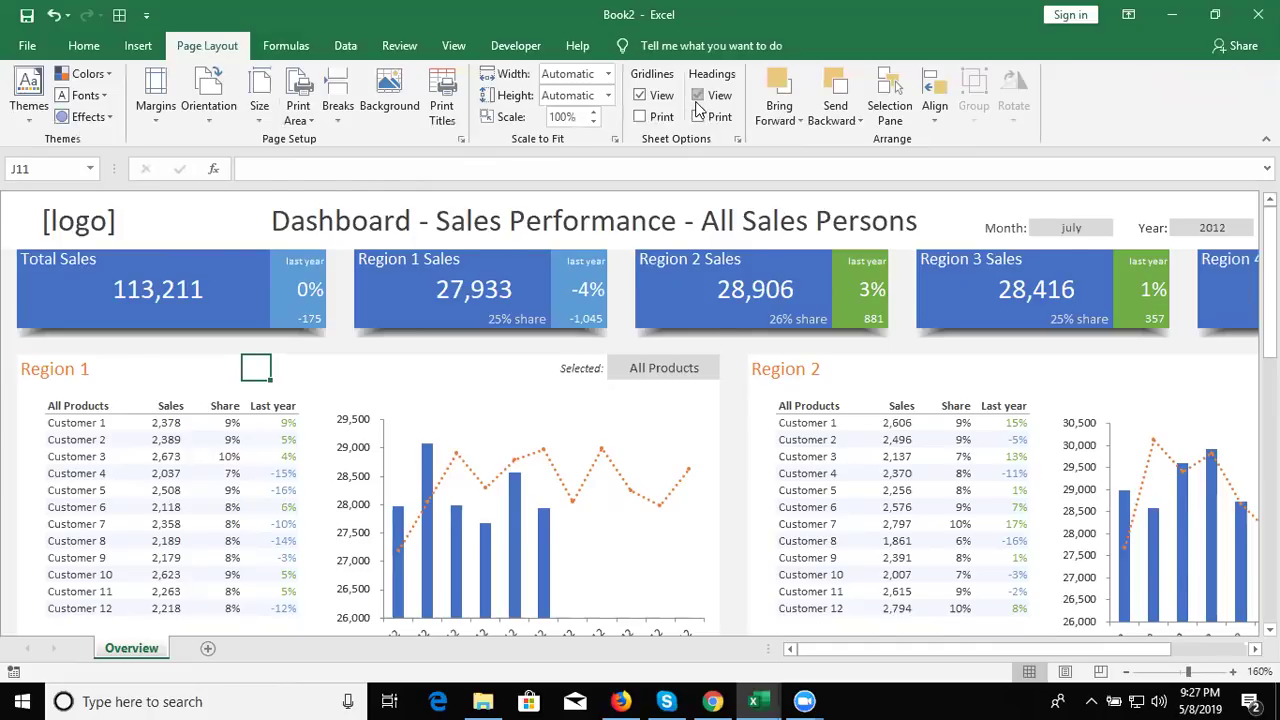
Turn on Headings view for the July Overview dashboard and select the whole sheet
left_click(698, 98)
left_click(47, 205)
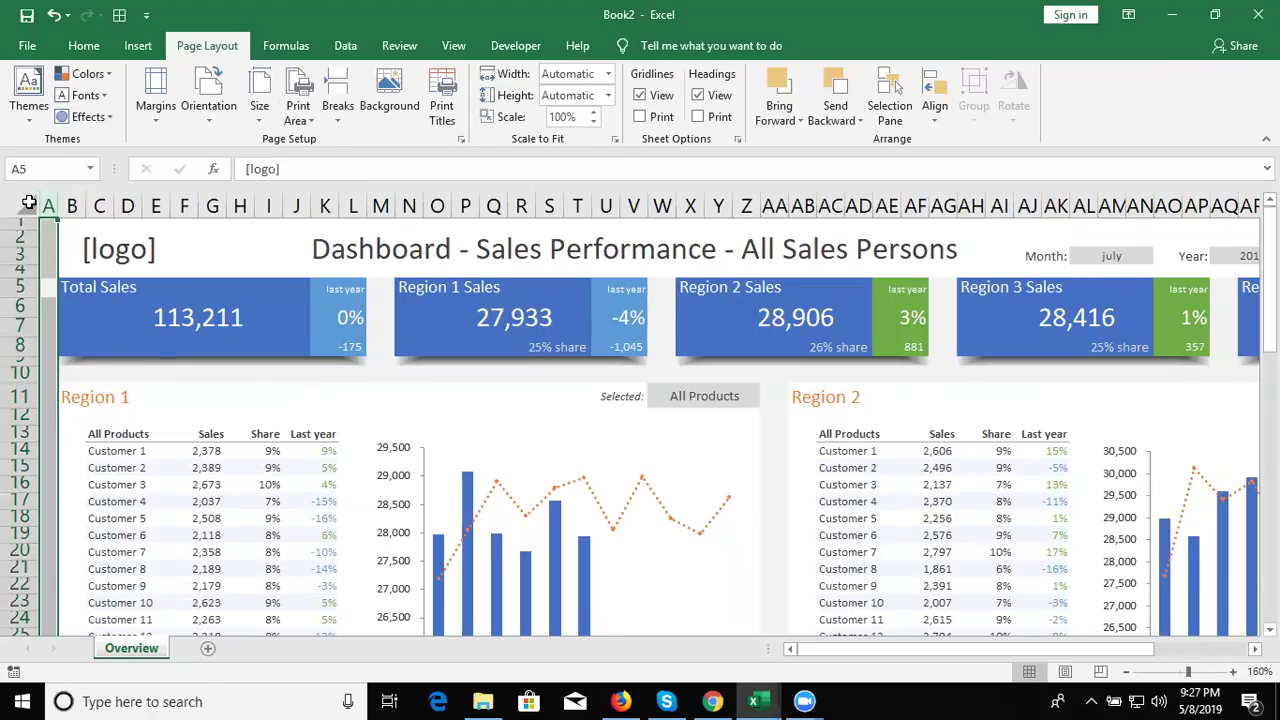
left_click(29, 203)
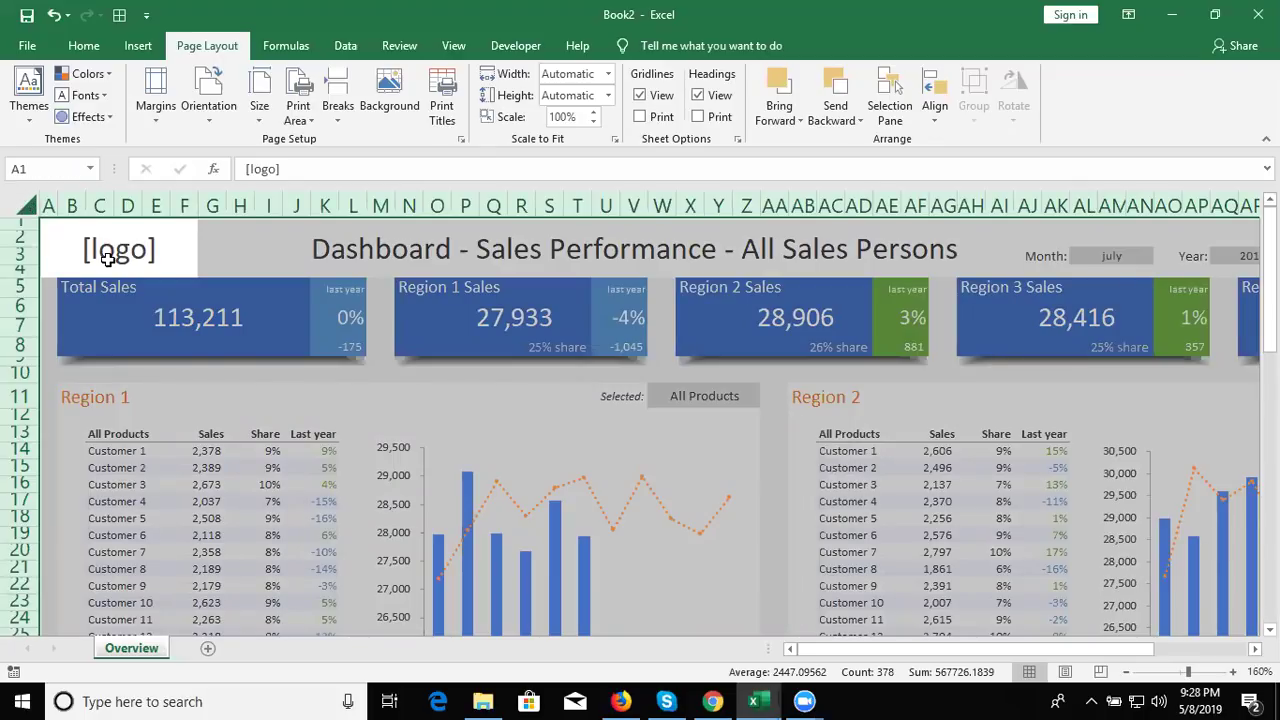
Copy the whole dashboard sheet and paste it back at A1 as Values only
key("ctrl+c")
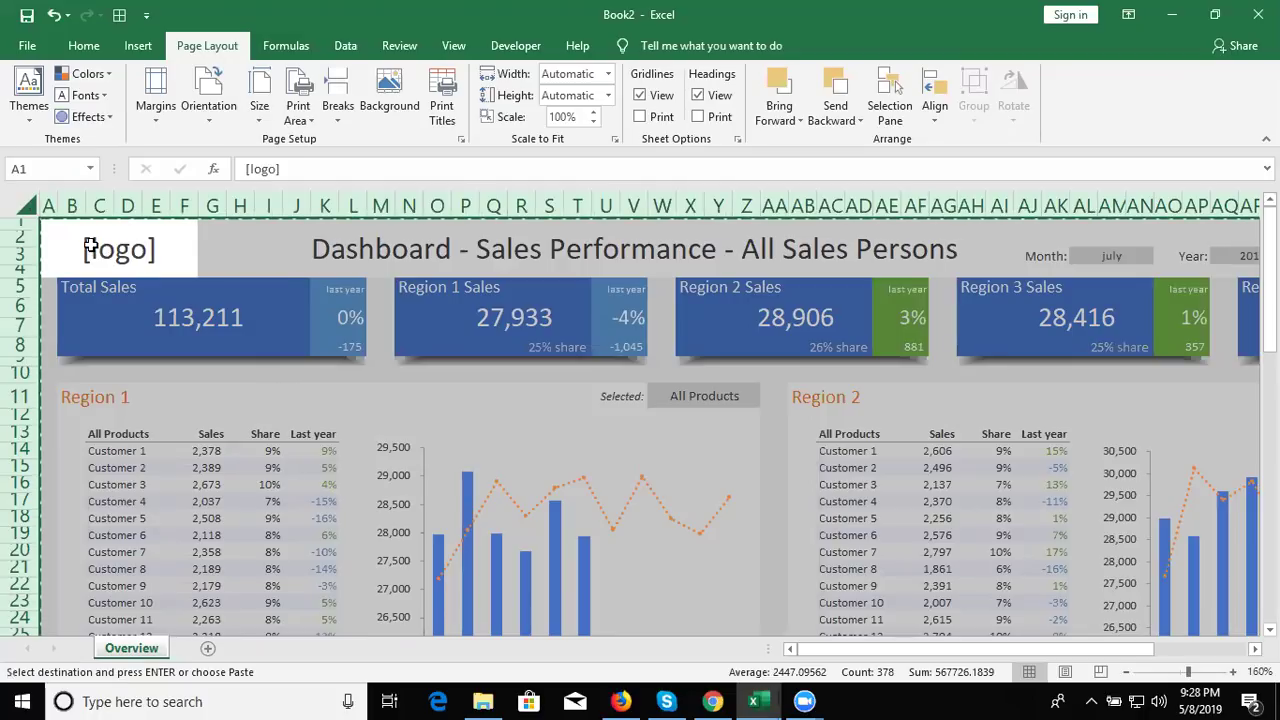
right_click(92, 250)
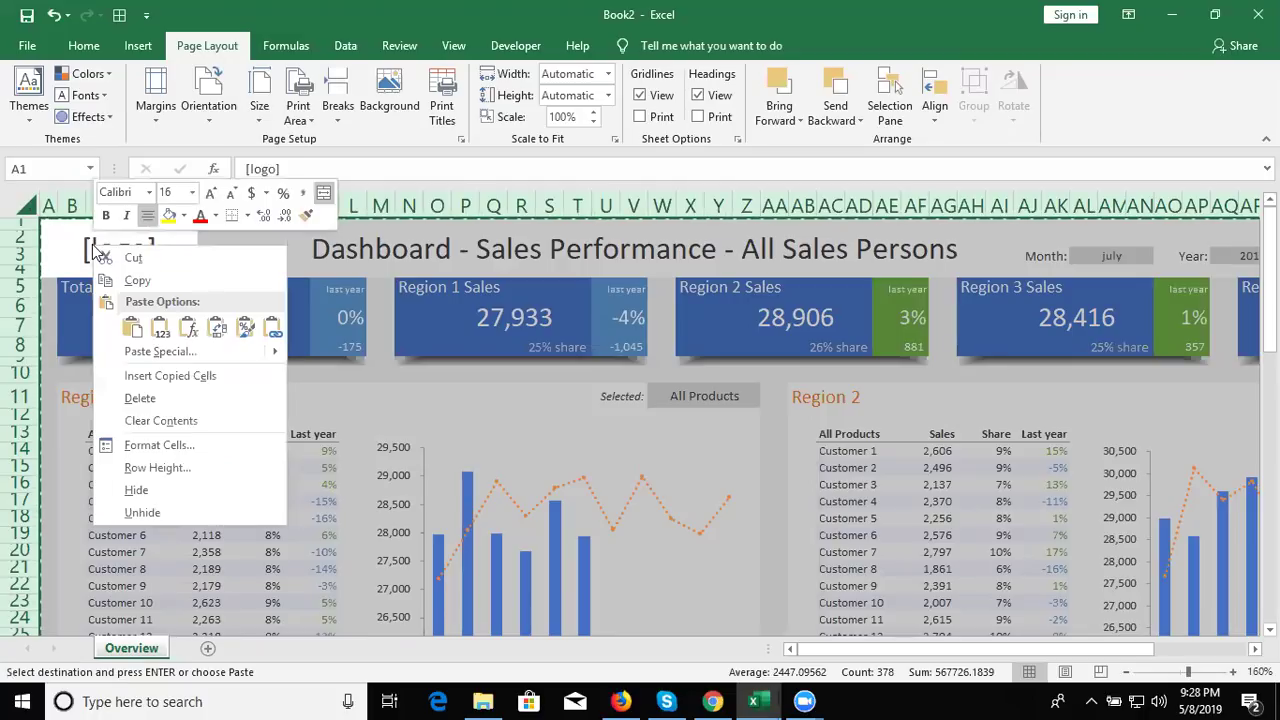
left_click(159, 352)
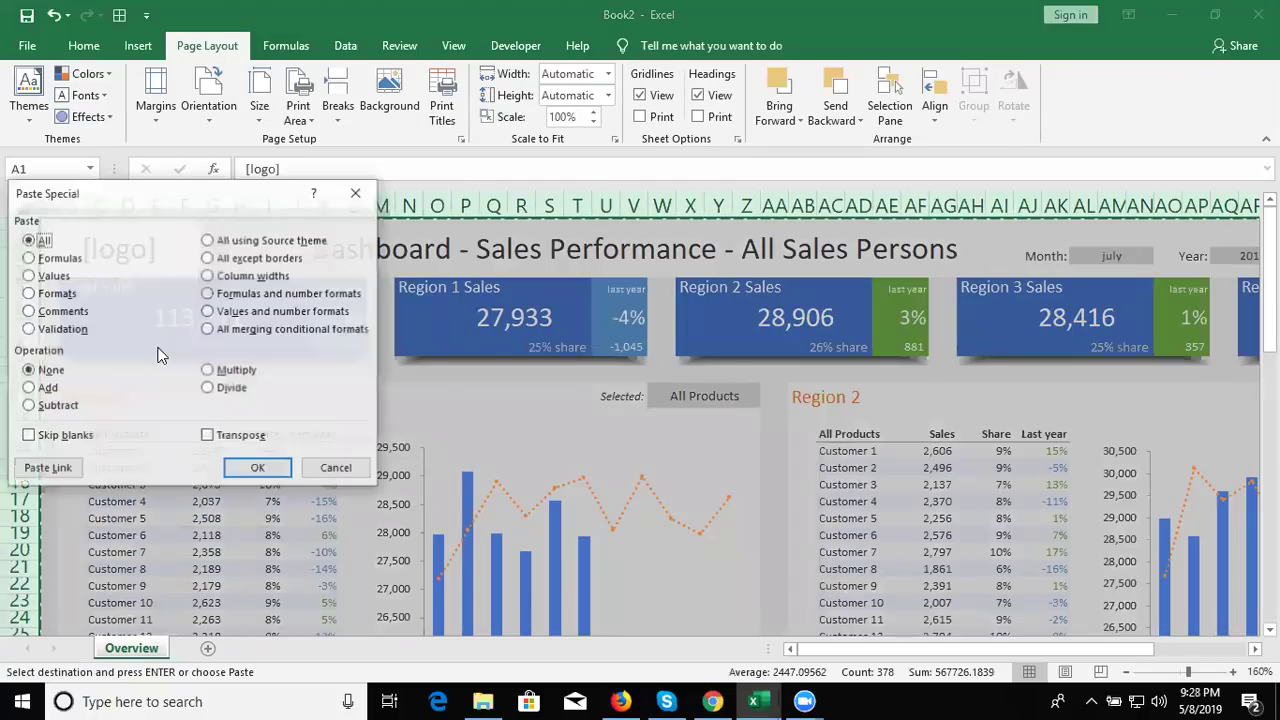
left_click(40, 277)
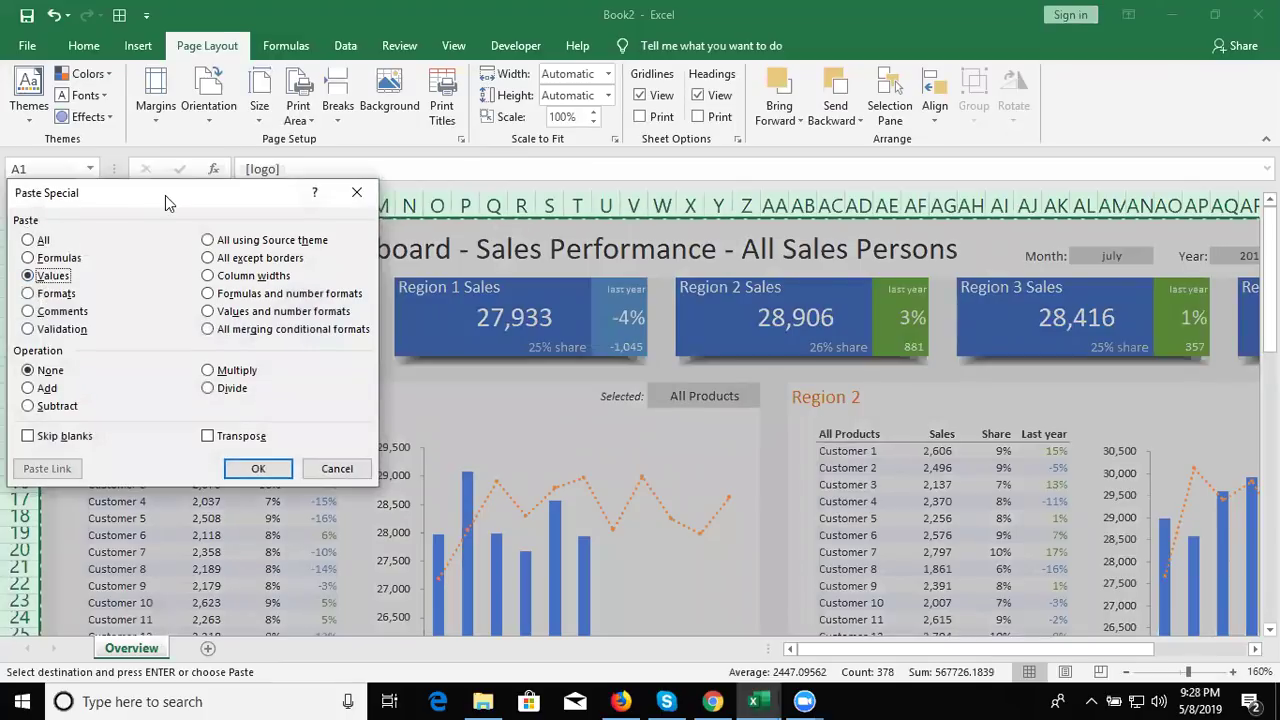
left_click_drag(167, 202, 401, 209)
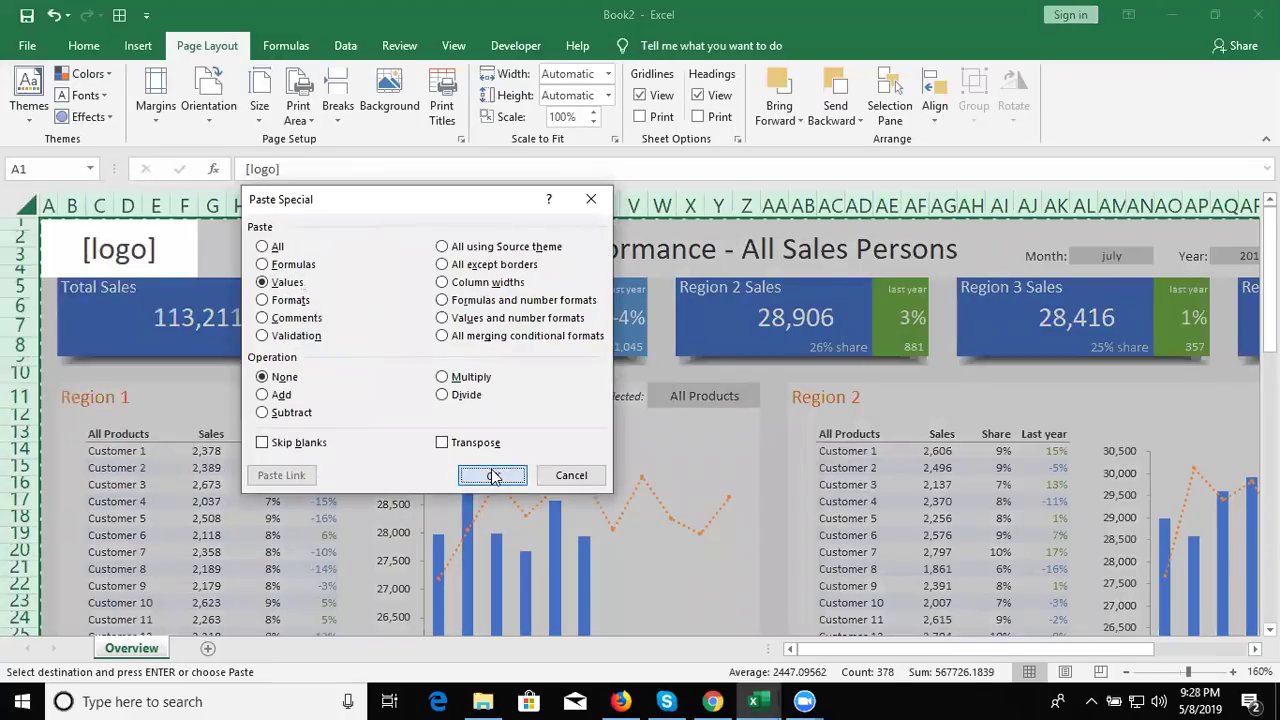
left_click(492, 476)
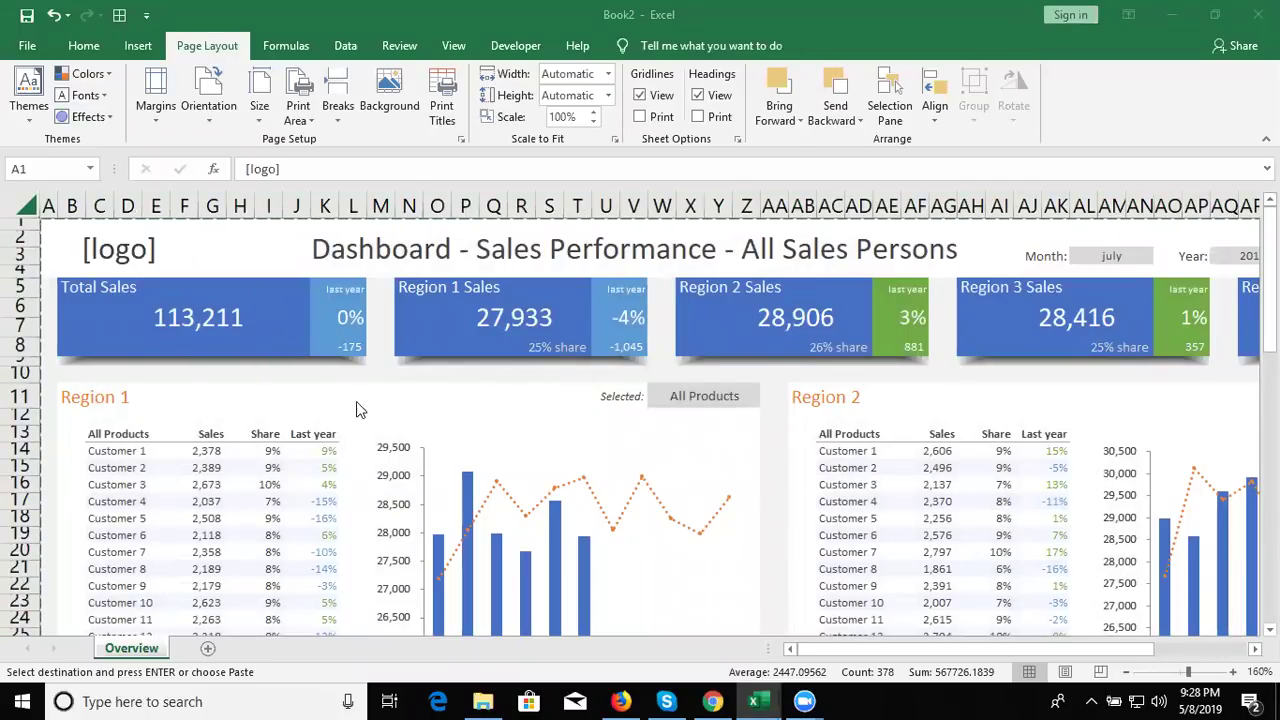
left_click(335, 417)
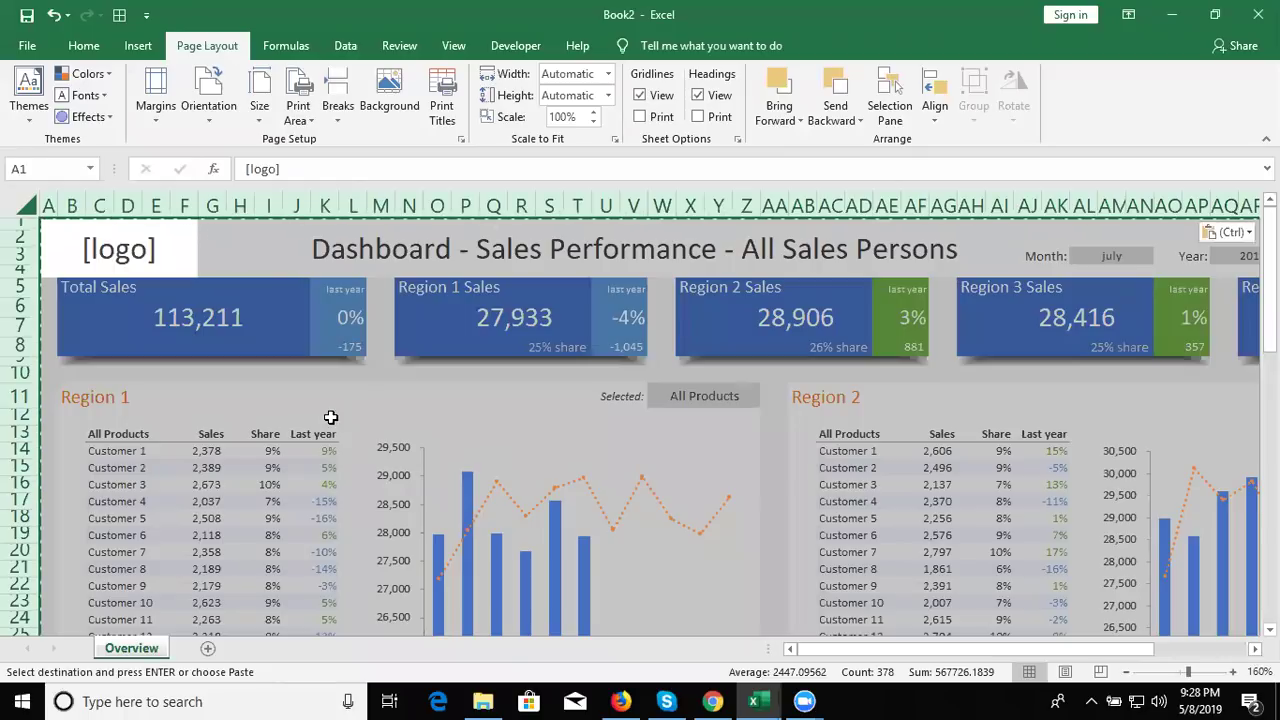
left_click(278, 482)
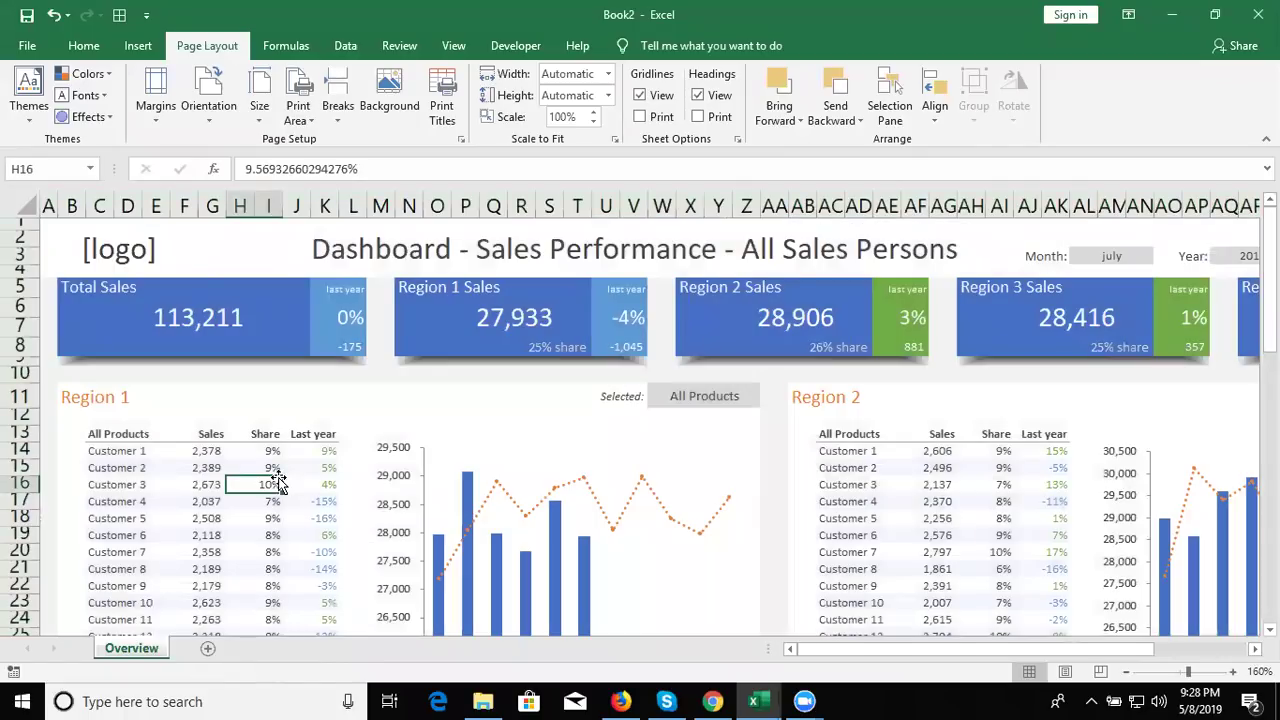
key("Down")
key("Down")
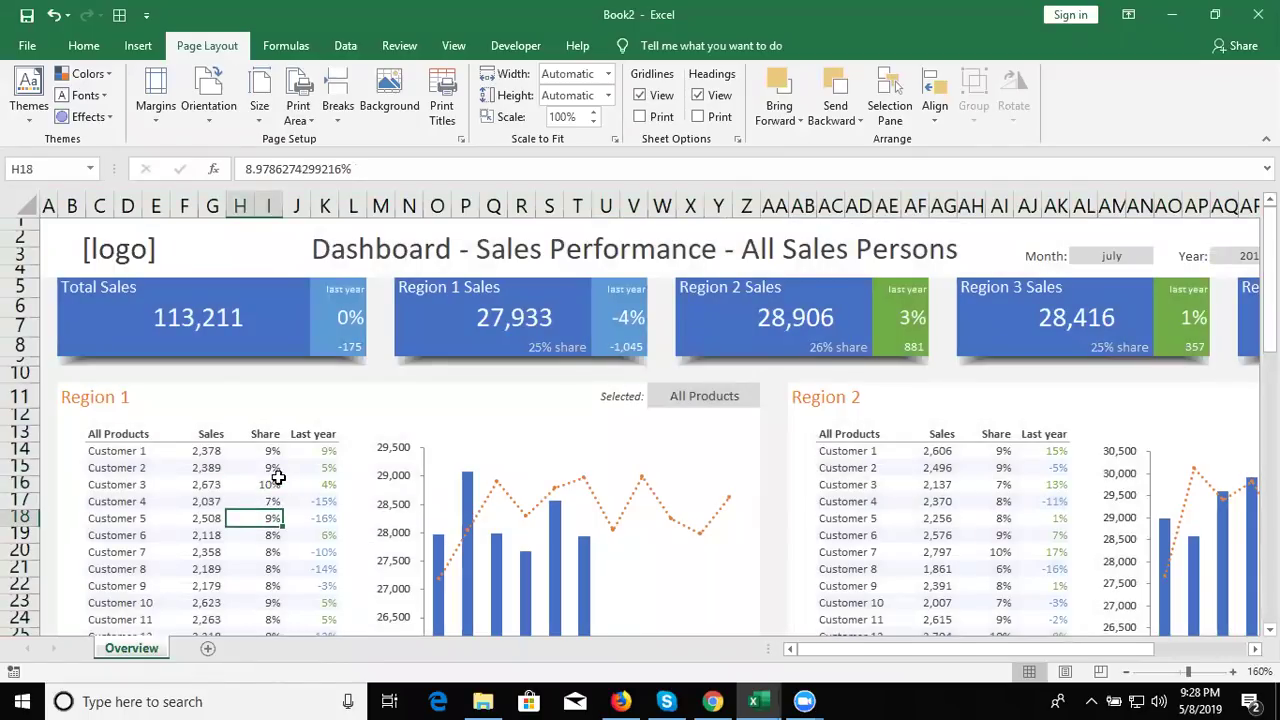
key("Right")
key("Down")
key("Down")
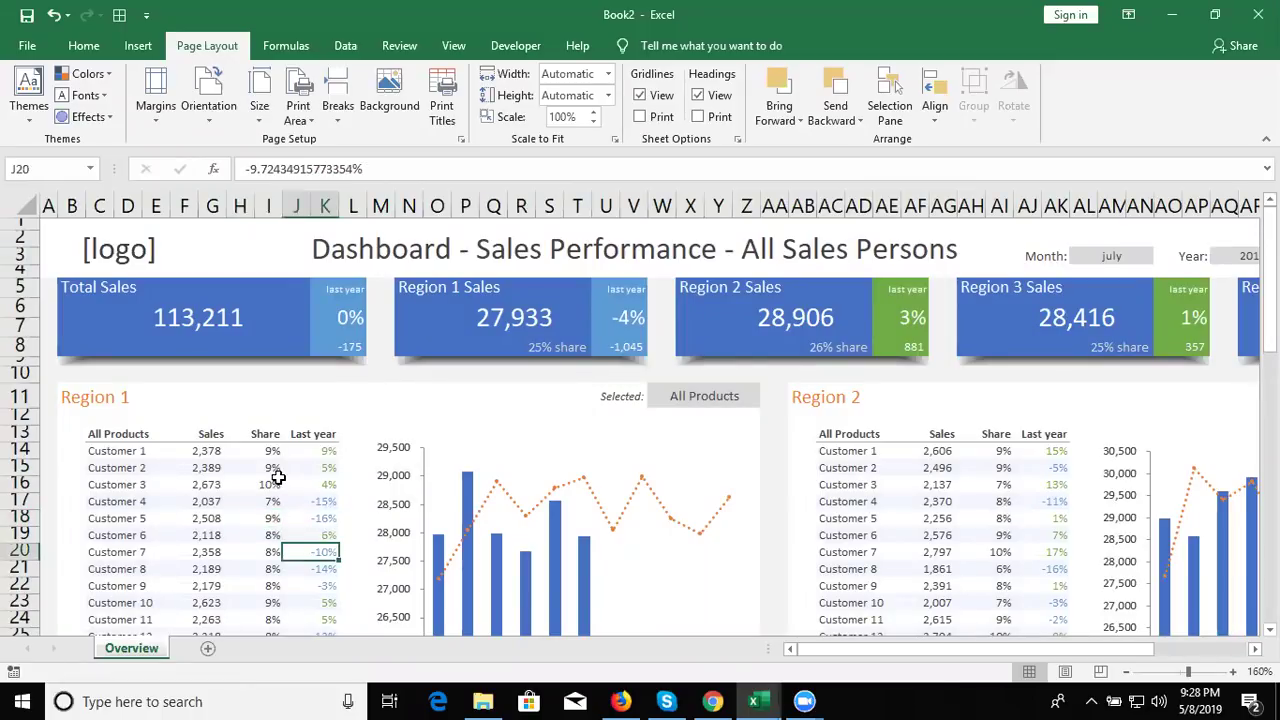
type("000000000000000000")
key("Down")
key("Down")
key("Down")
key("Down")
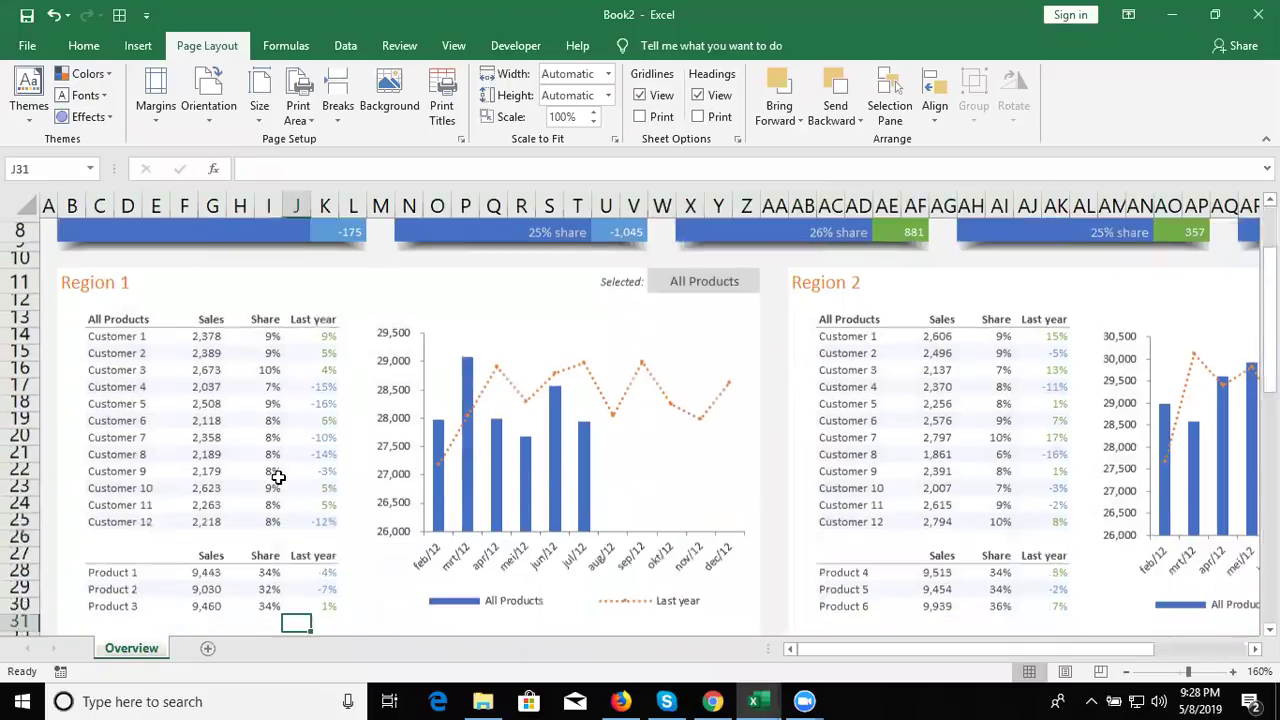
key("Down")
key("Down")
key("Down")
key("Down")
key("Down")
key("Down")
key("Down")
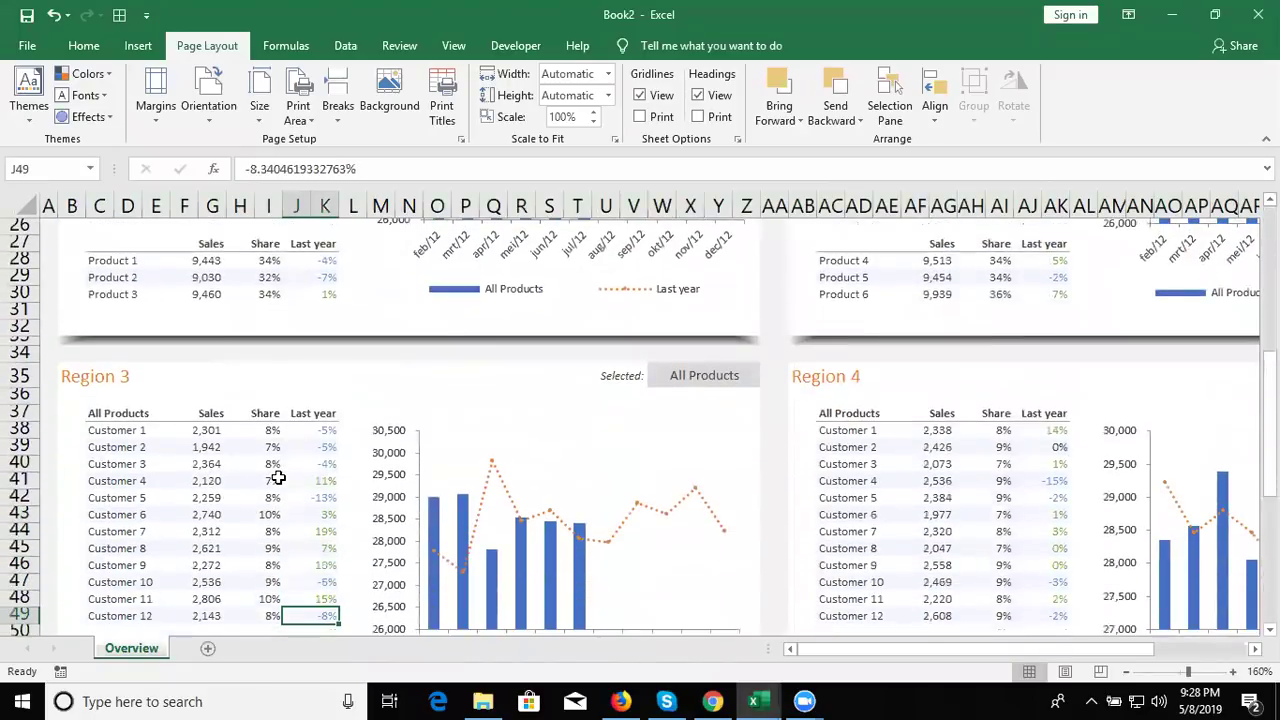
key("Down")
key("Down")
key("Down")
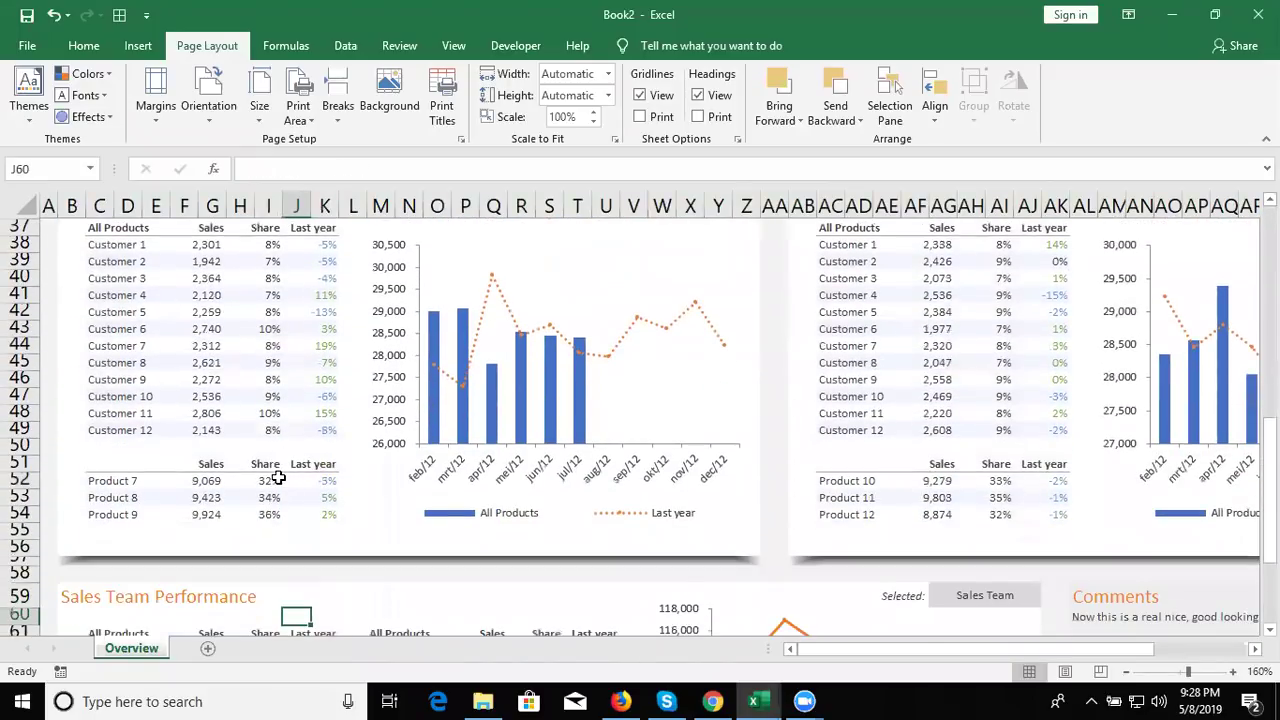
key("Down")
key("Down")
key("Down")
key("Down")
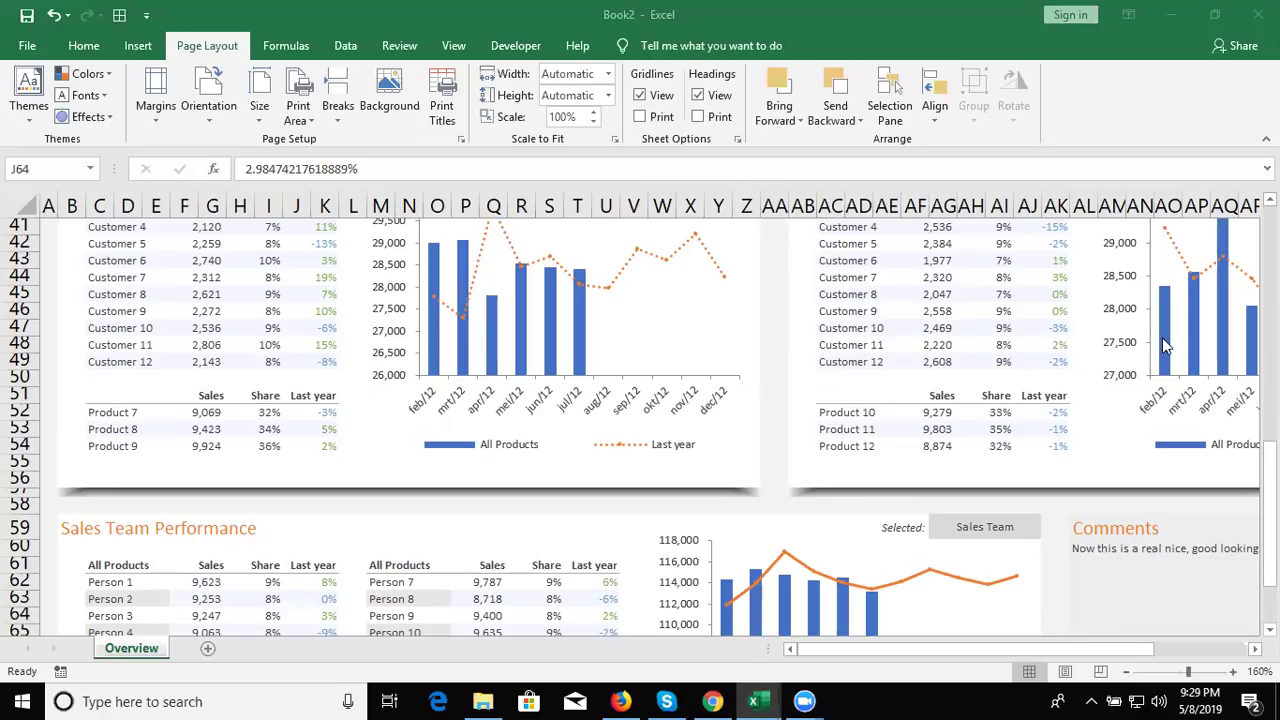
left_click(202, 344)
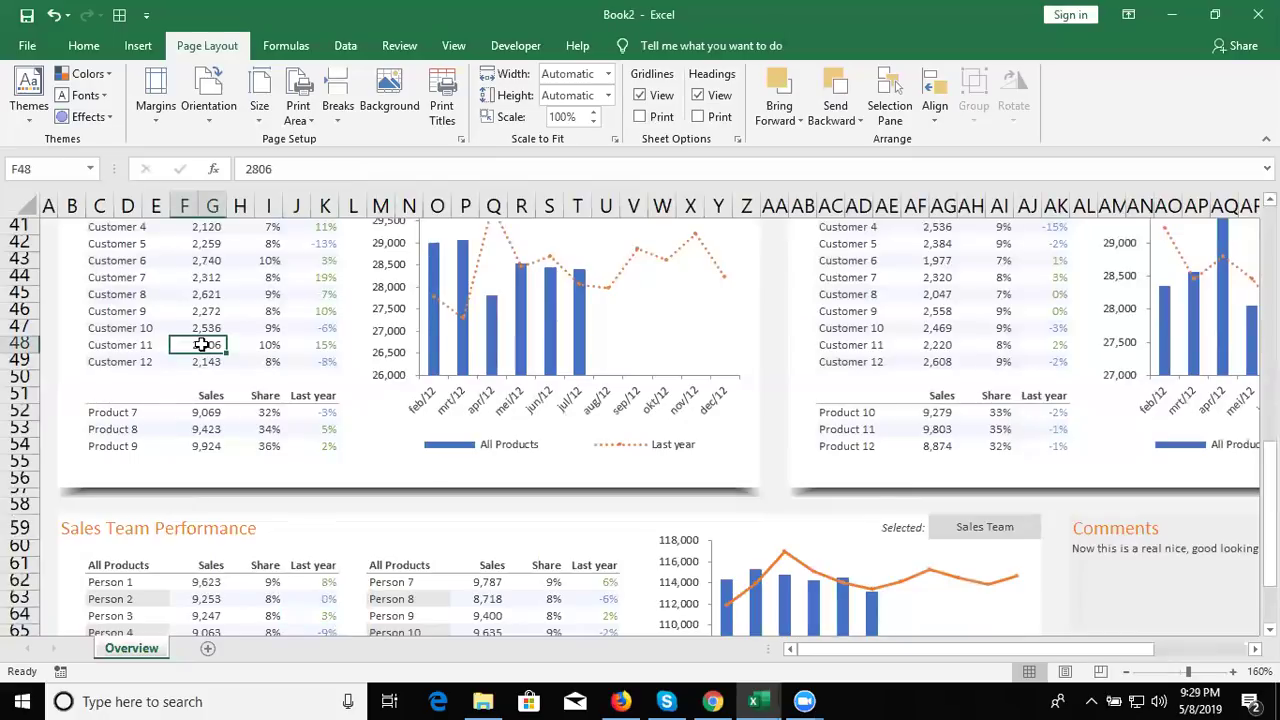
key("ctrl+Up")
key("ctrl+Up")
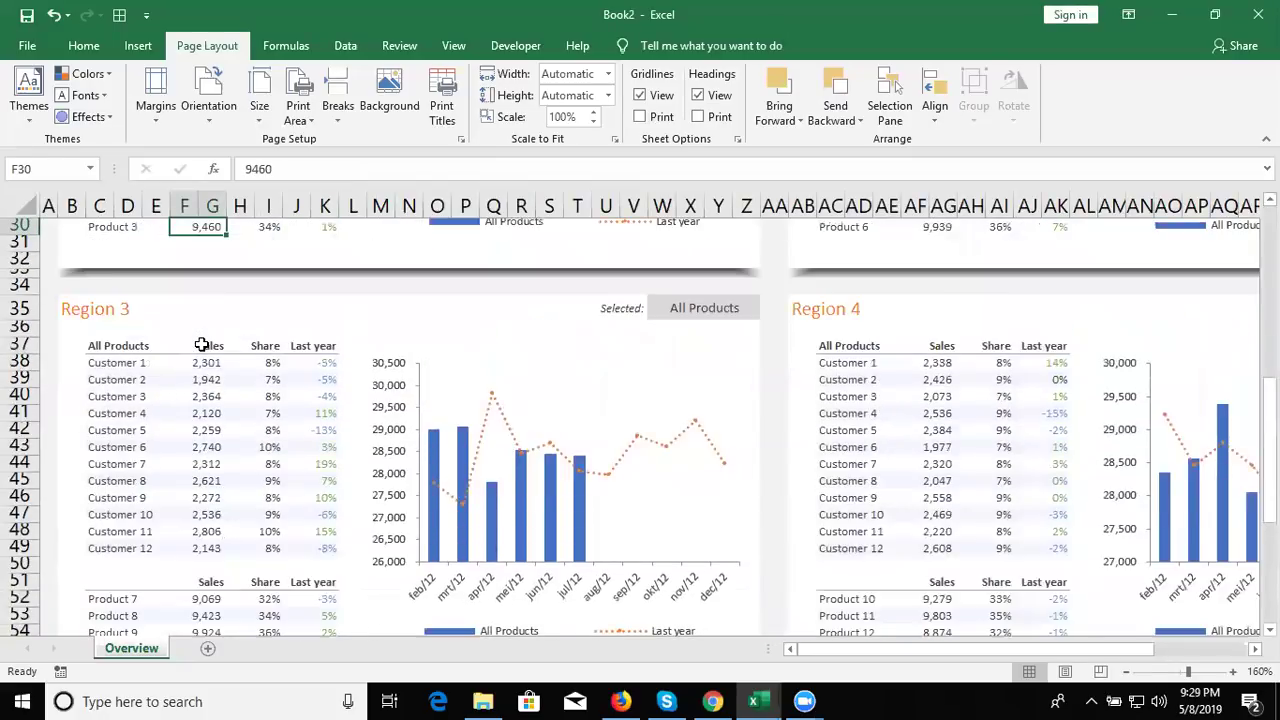
key("ctrl+Up")
key("ctrl+Home")
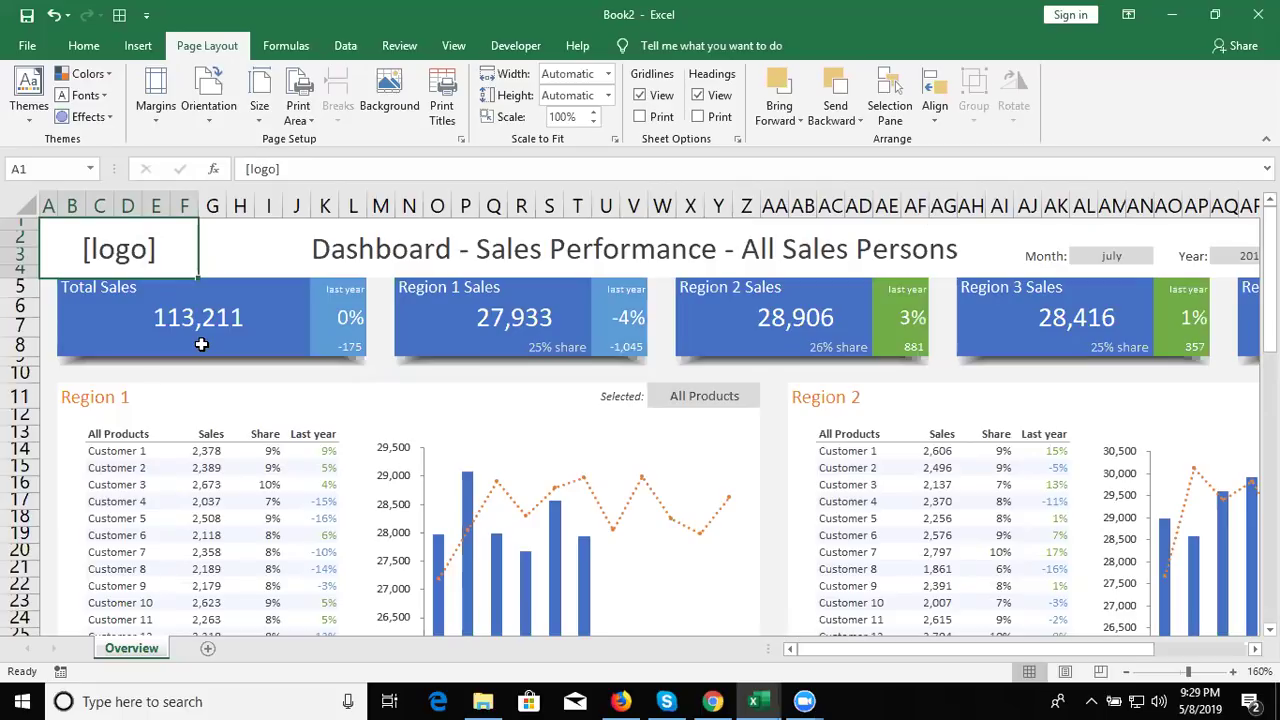
Re-paste the entire dashboard over itself as Values and add a blank Sheet2
left_click(12, 195)
key("ctrl+c")
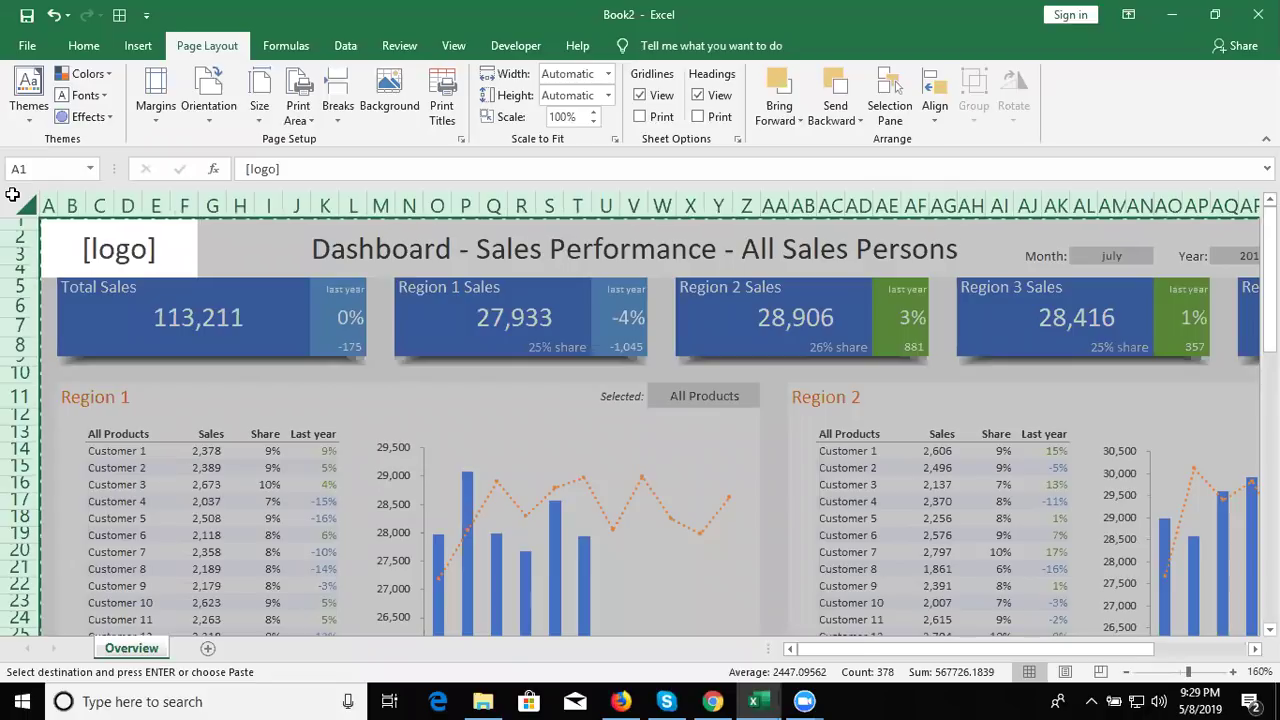
right_click(68, 262)
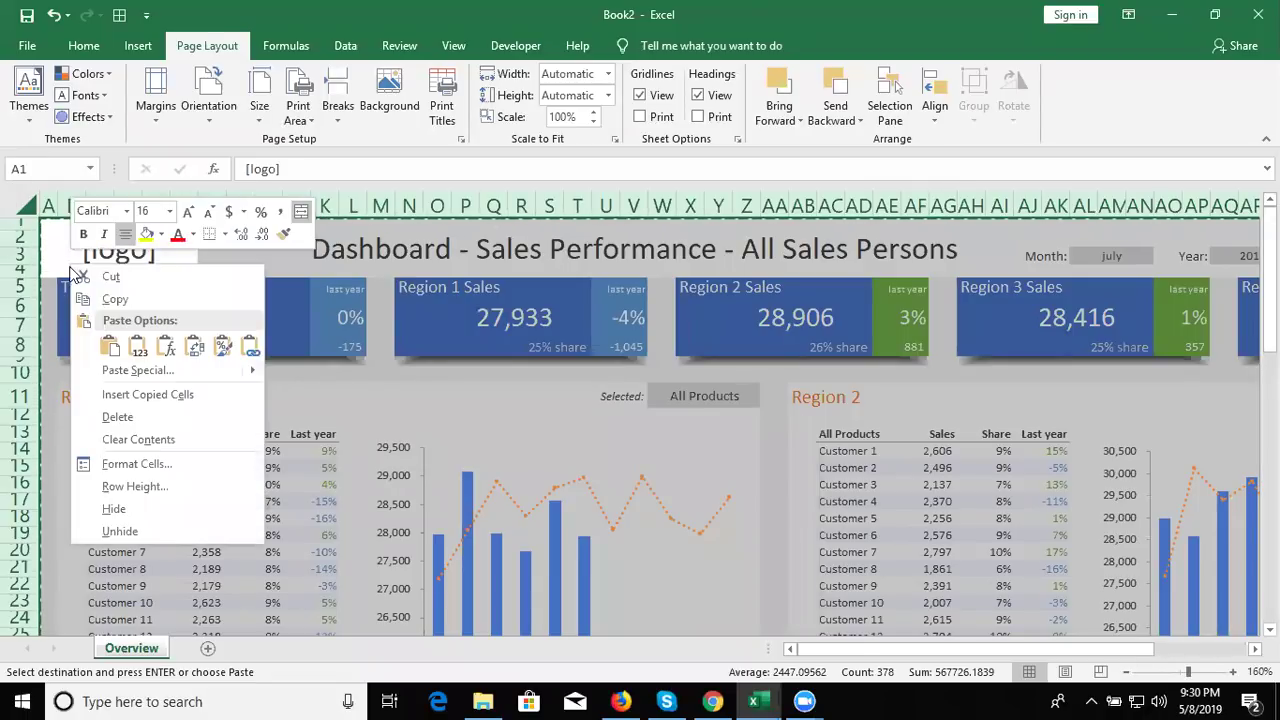
left_click(118, 371)
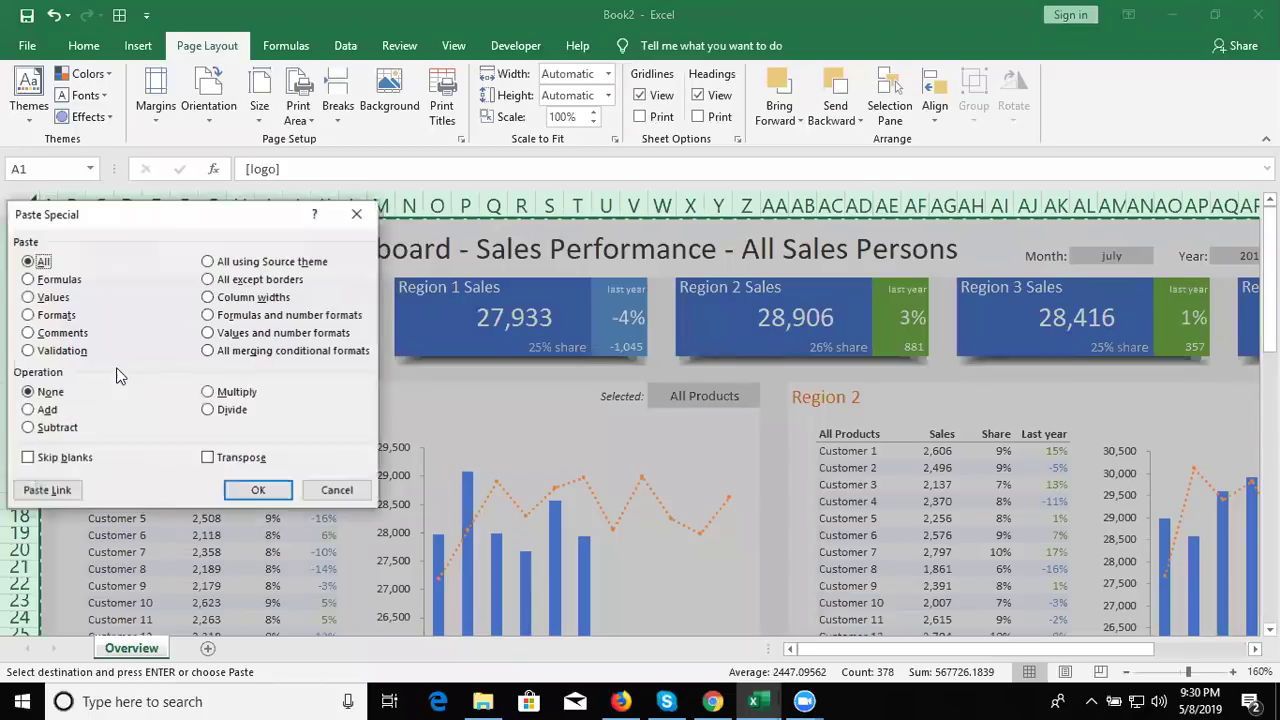
left_click(48, 302)
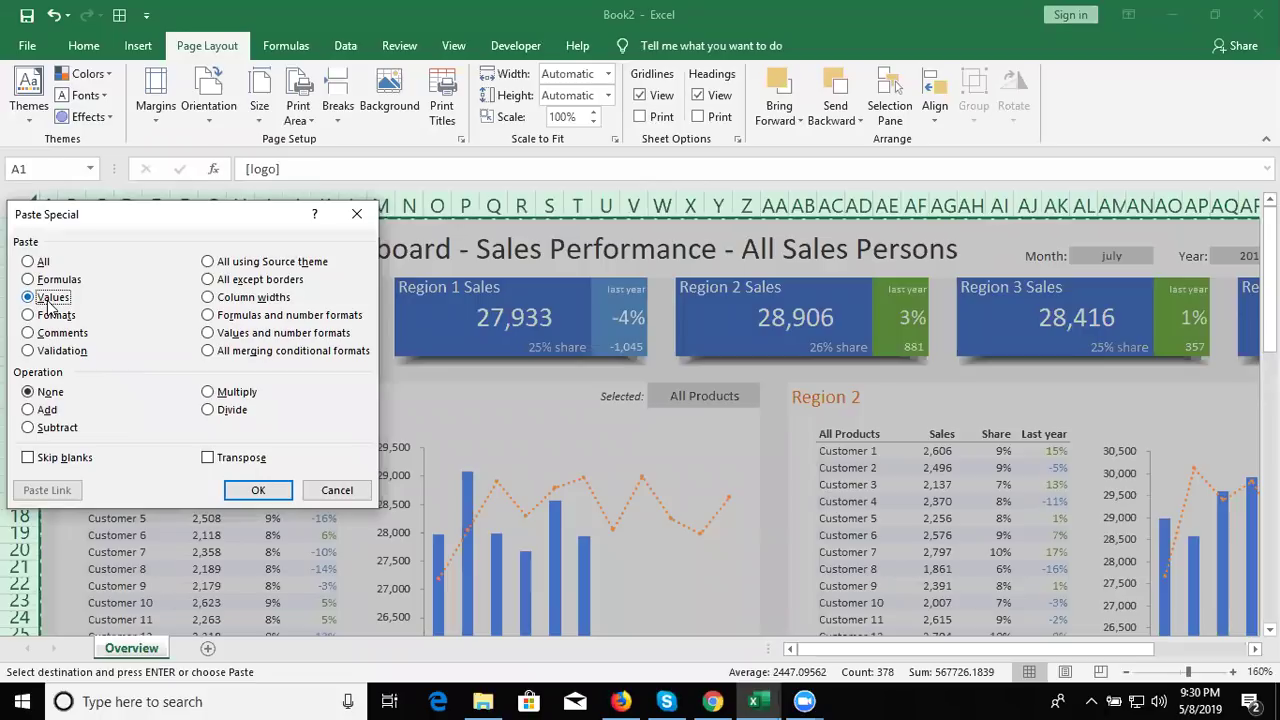
left_click(232, 486)
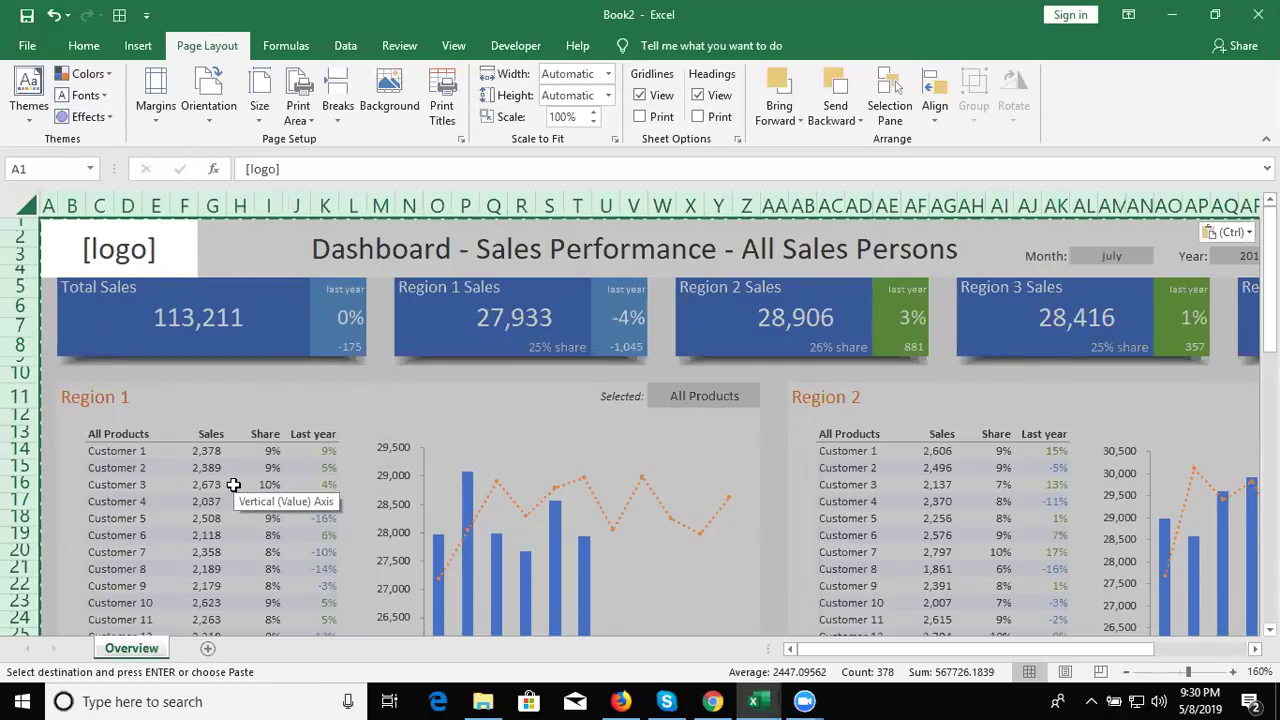
left_click(208, 648)
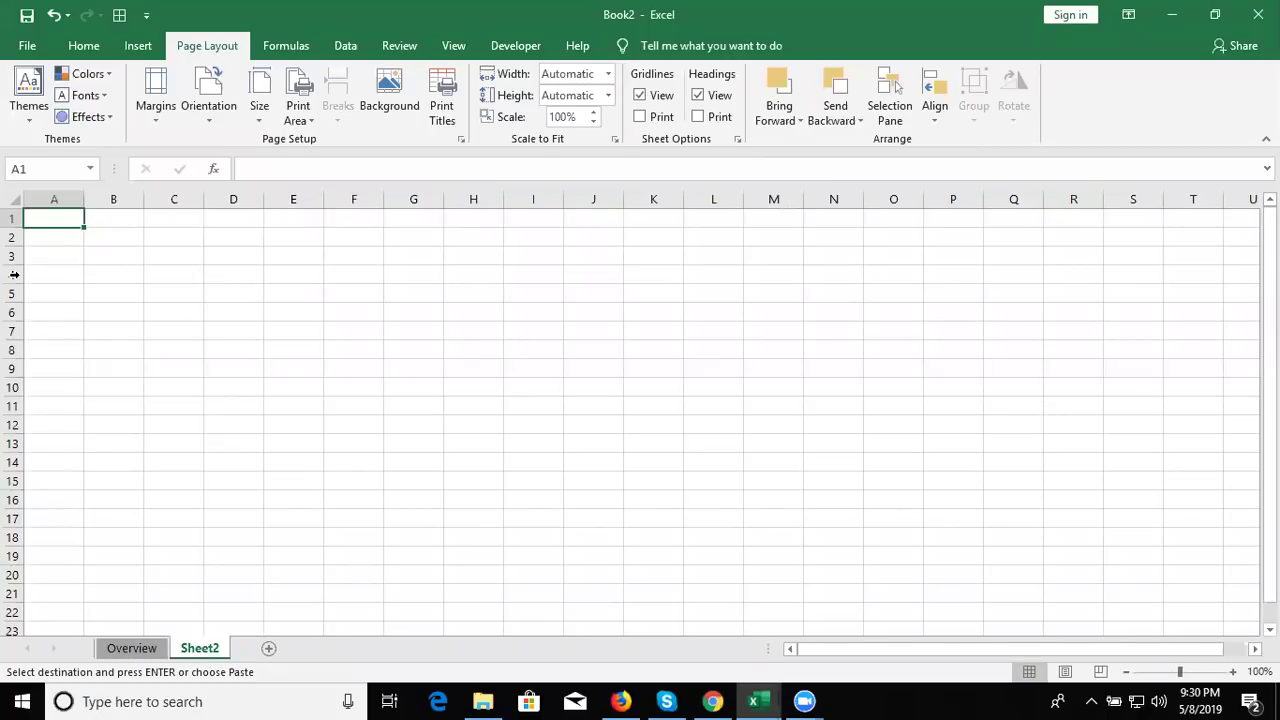
Close Book2 and the Sales Performance dashboard with Don't Save, discarding the clipboard data
left_click(152, 234)
left_click(46, 213)
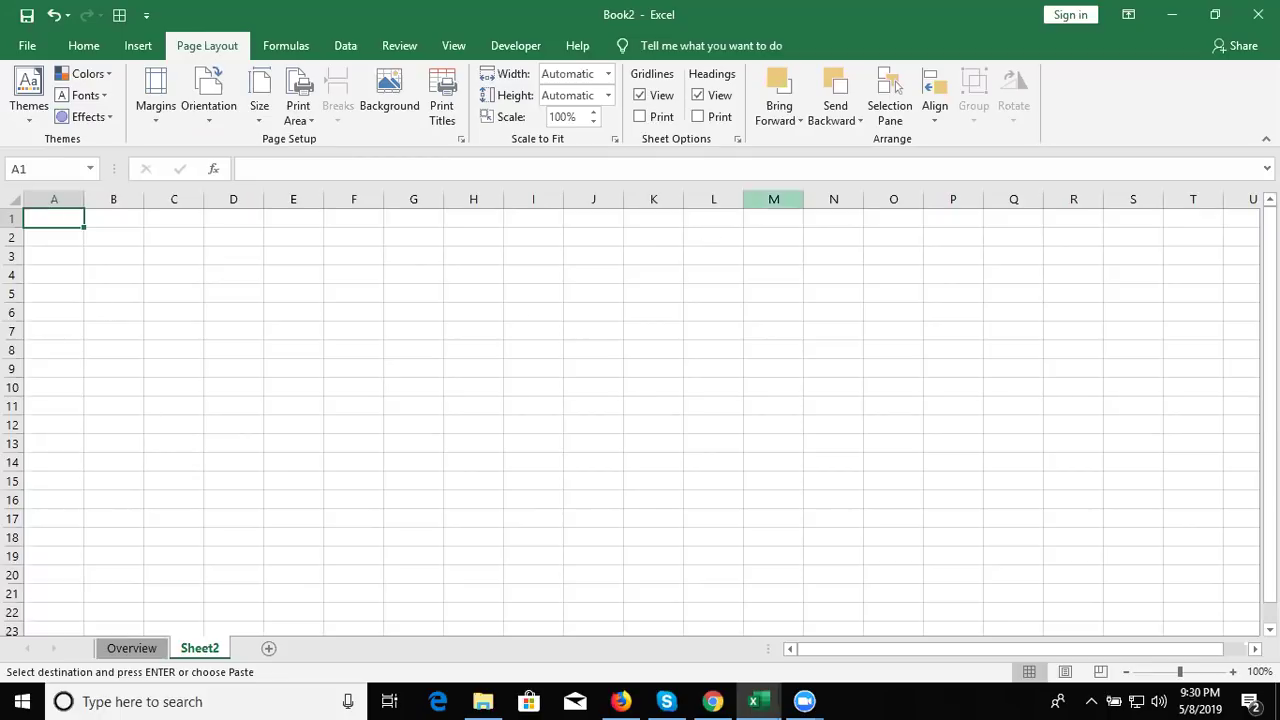
left_click(1258, 14)
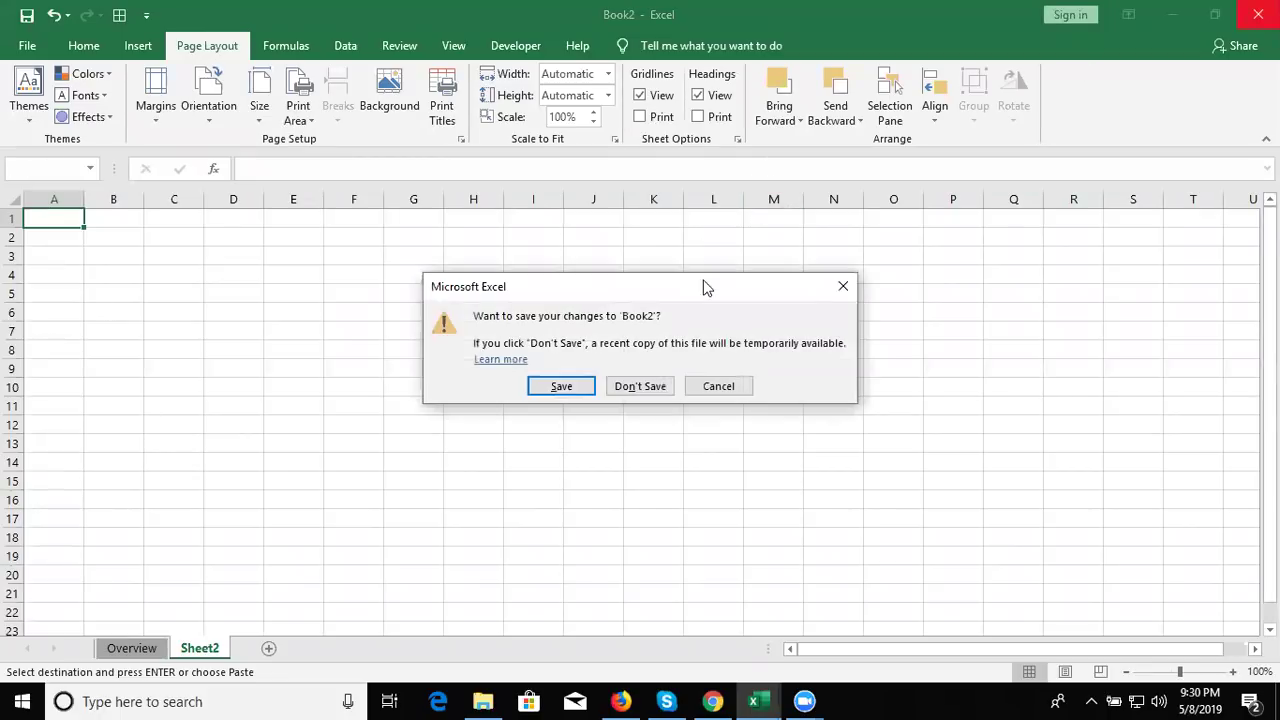
left_click(645, 387)
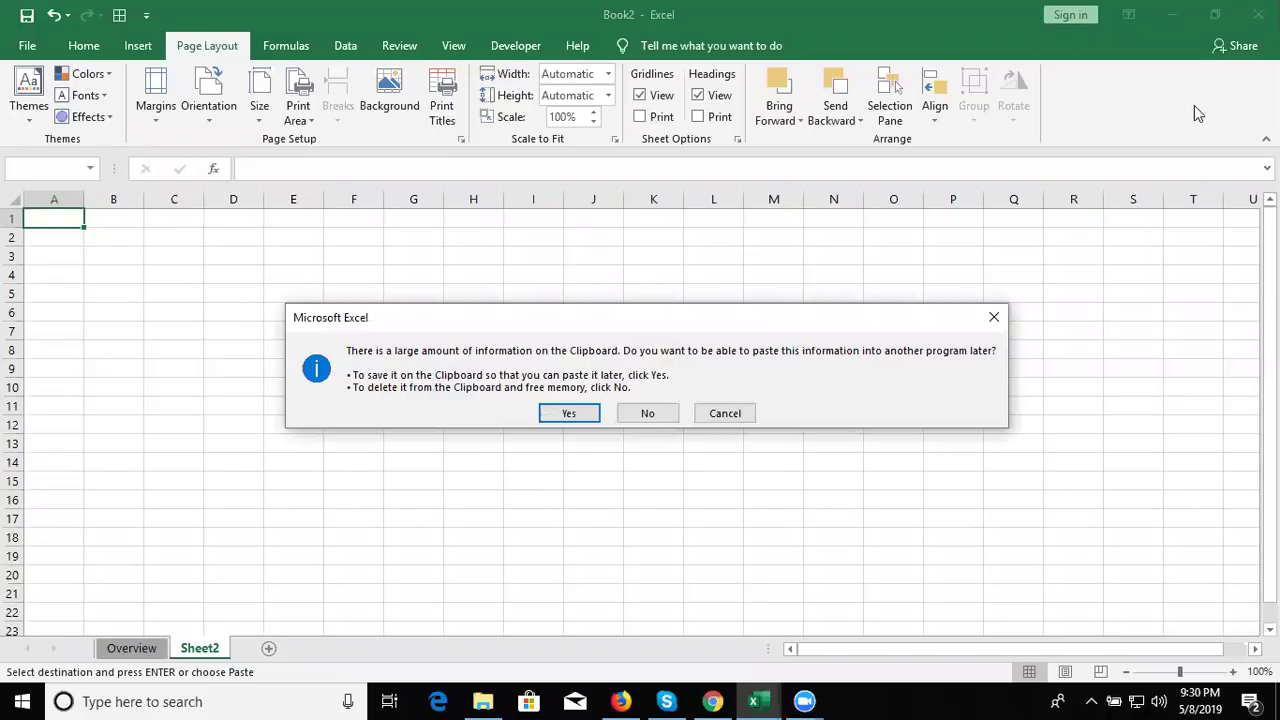
left_click(657, 410)
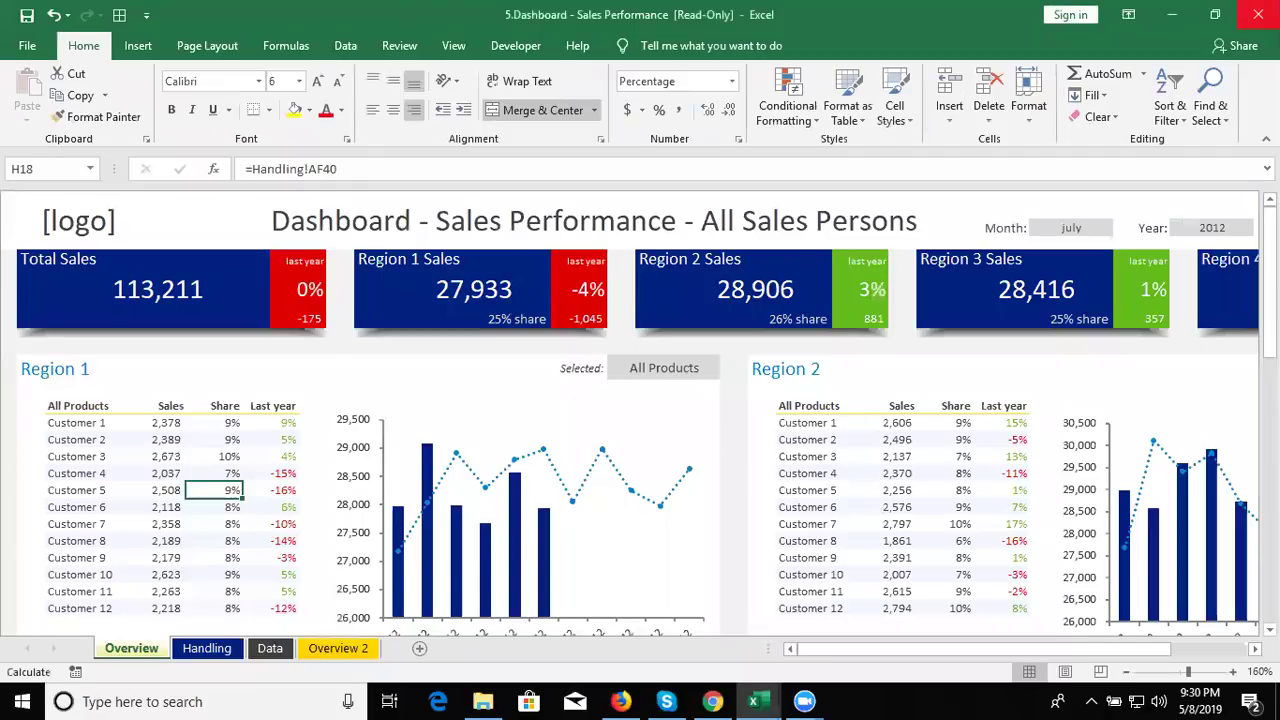
left_click(1258, 14)
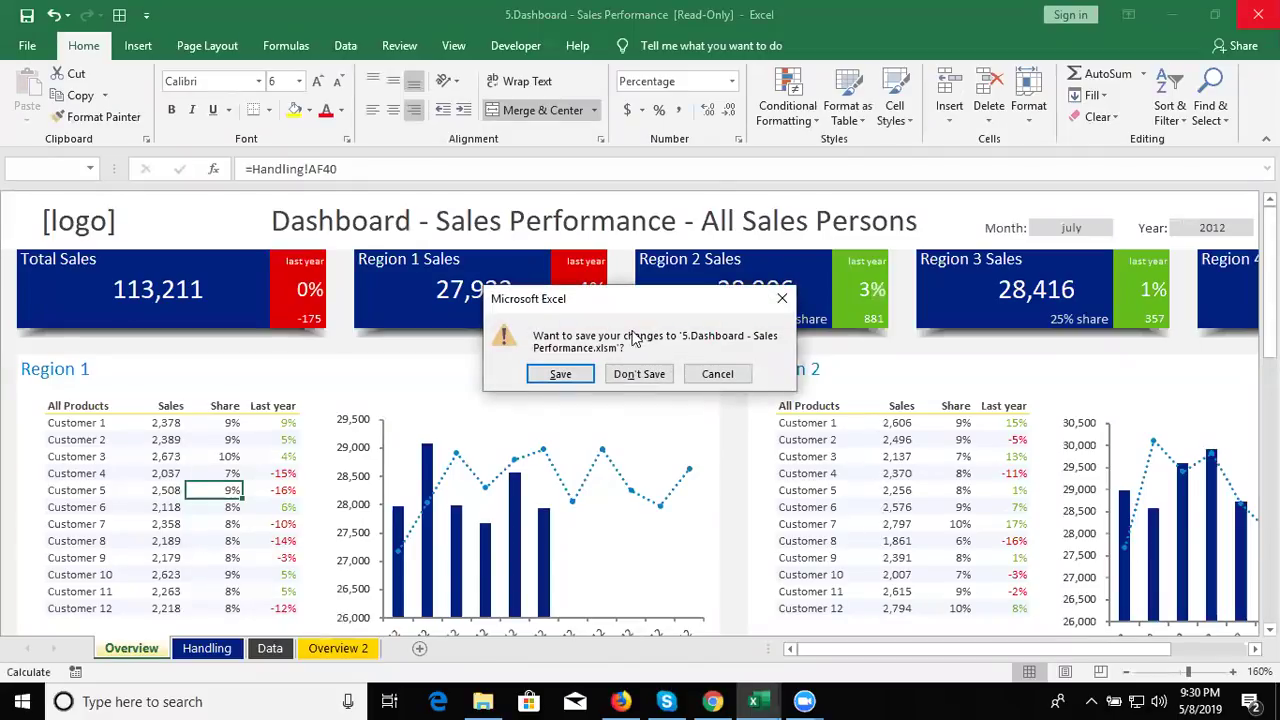
left_click(627, 376)
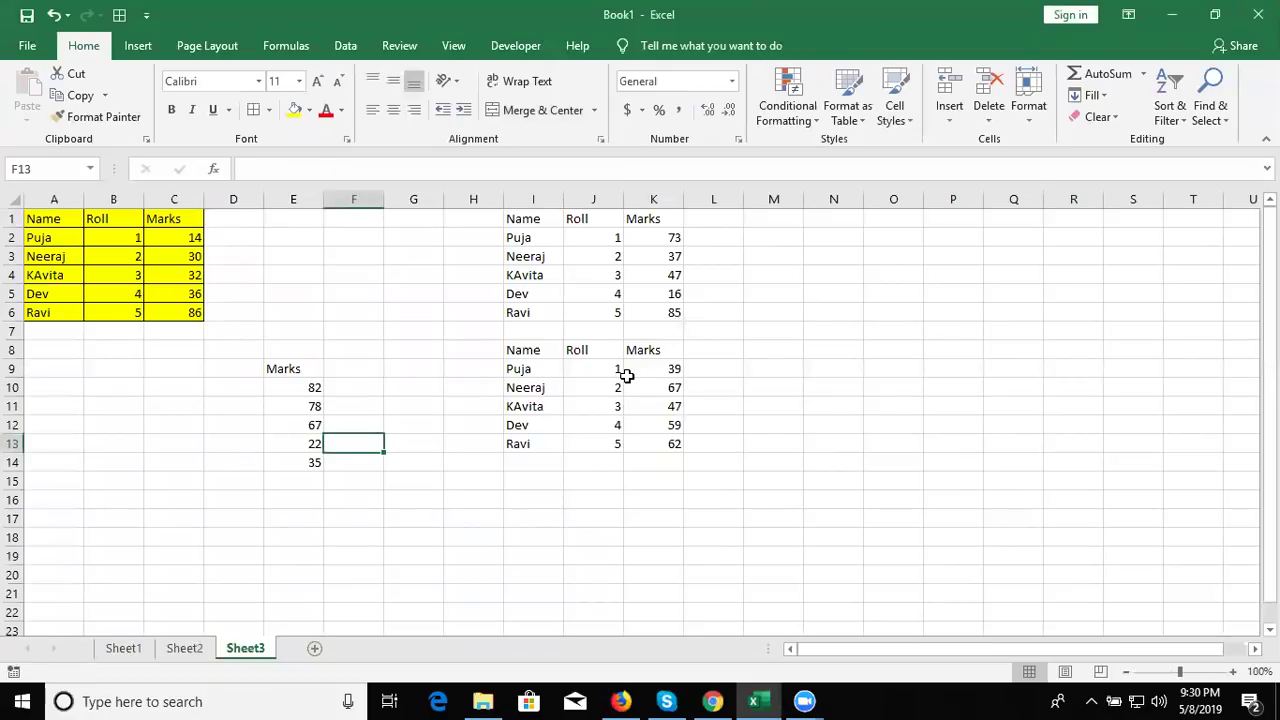
Undo the earlier pasted results in columns E:G and copy the student table A1:C6
left_click(288, 214)
left_click_drag(289, 199, 430, 222)
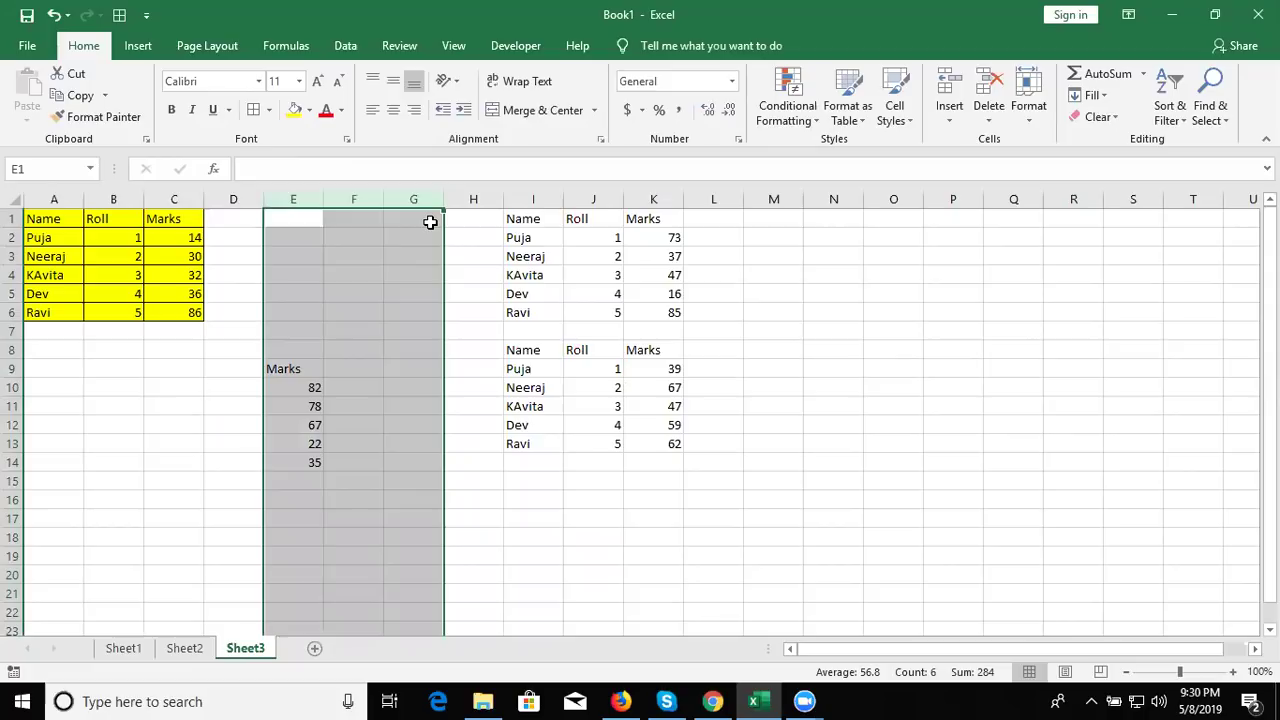
key("ctrl+z")
key("ctrl+z")
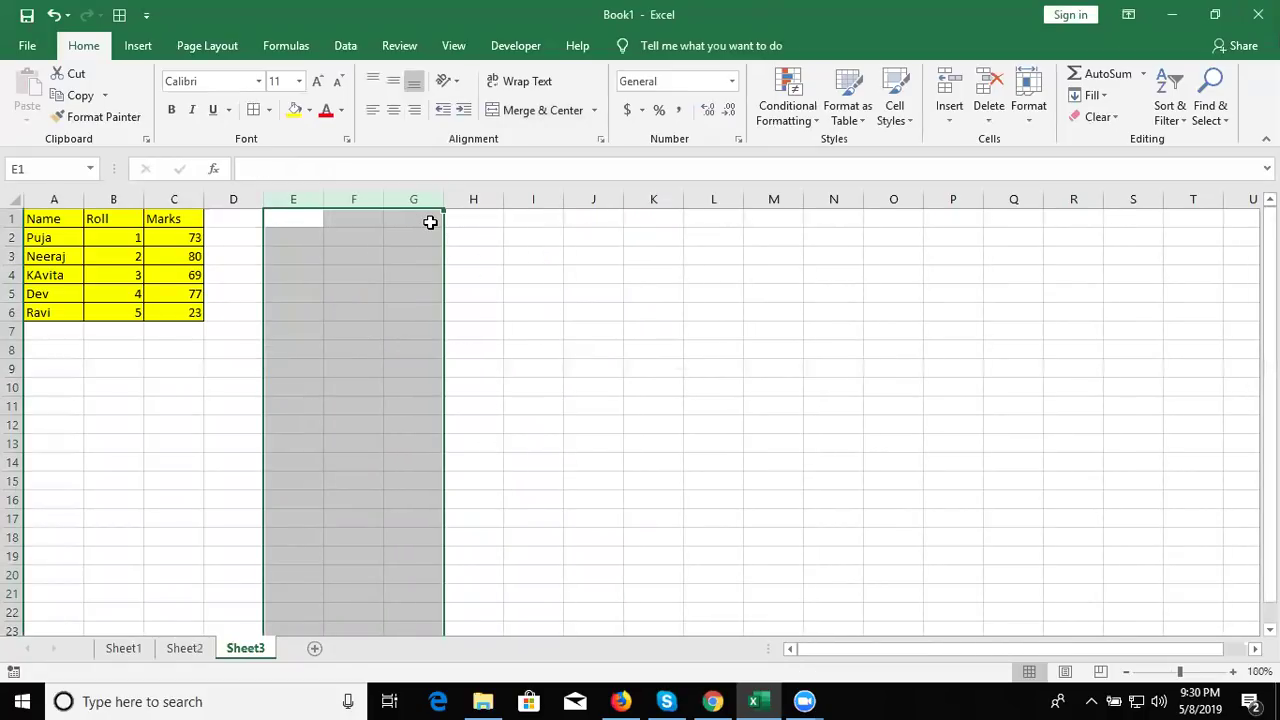
mouse_move(51, 216)
left_mouse_down()
mouse_move(183, 333)
mouse_move(185, 314)
left_mouse_up()
key("ctrl+c")
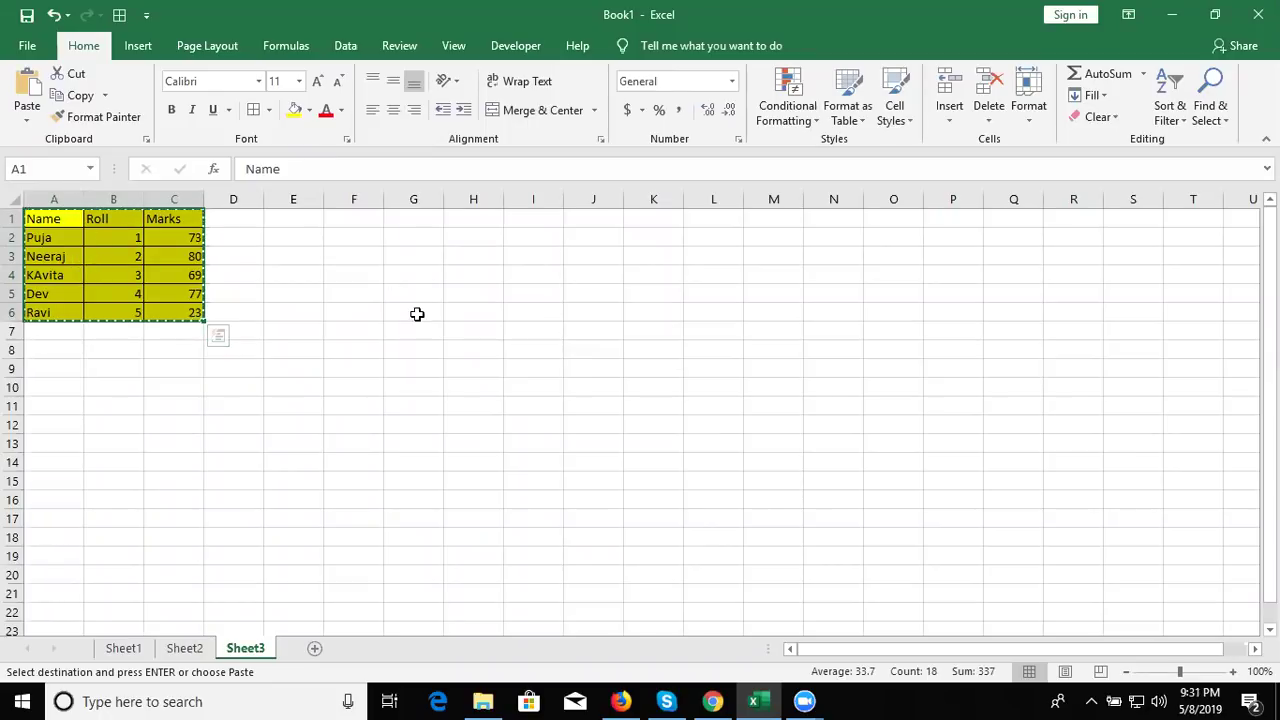
Paste Special only the table's Formats at G8, leaving an empty yellow bordered grid in G8:I13
left_click(418, 347)
right_click(418, 347)
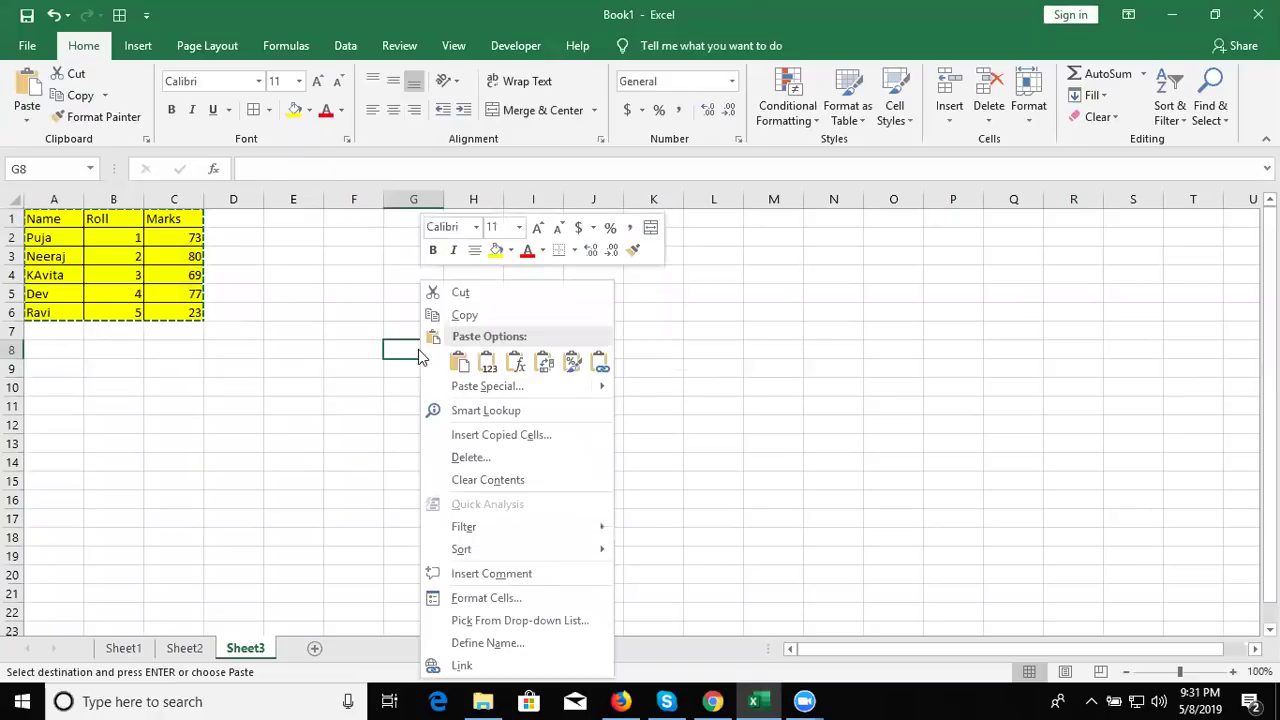
left_click(457, 385)
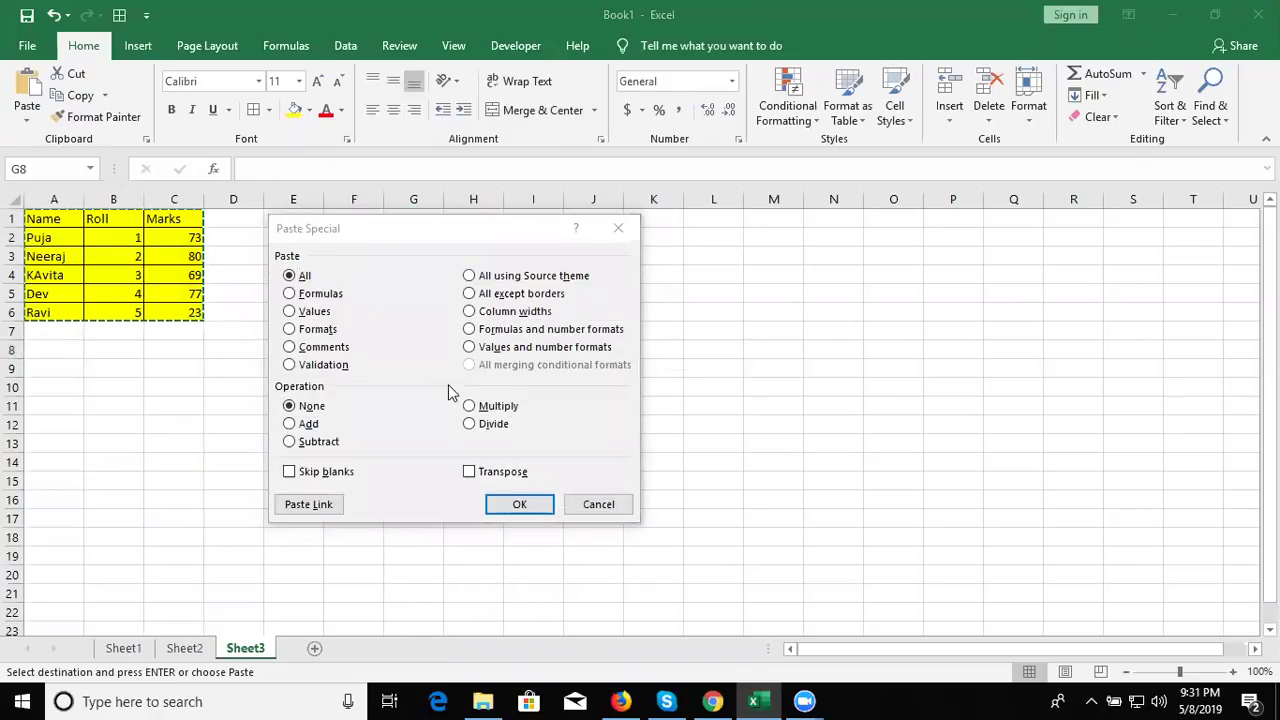
left_click(322, 334)
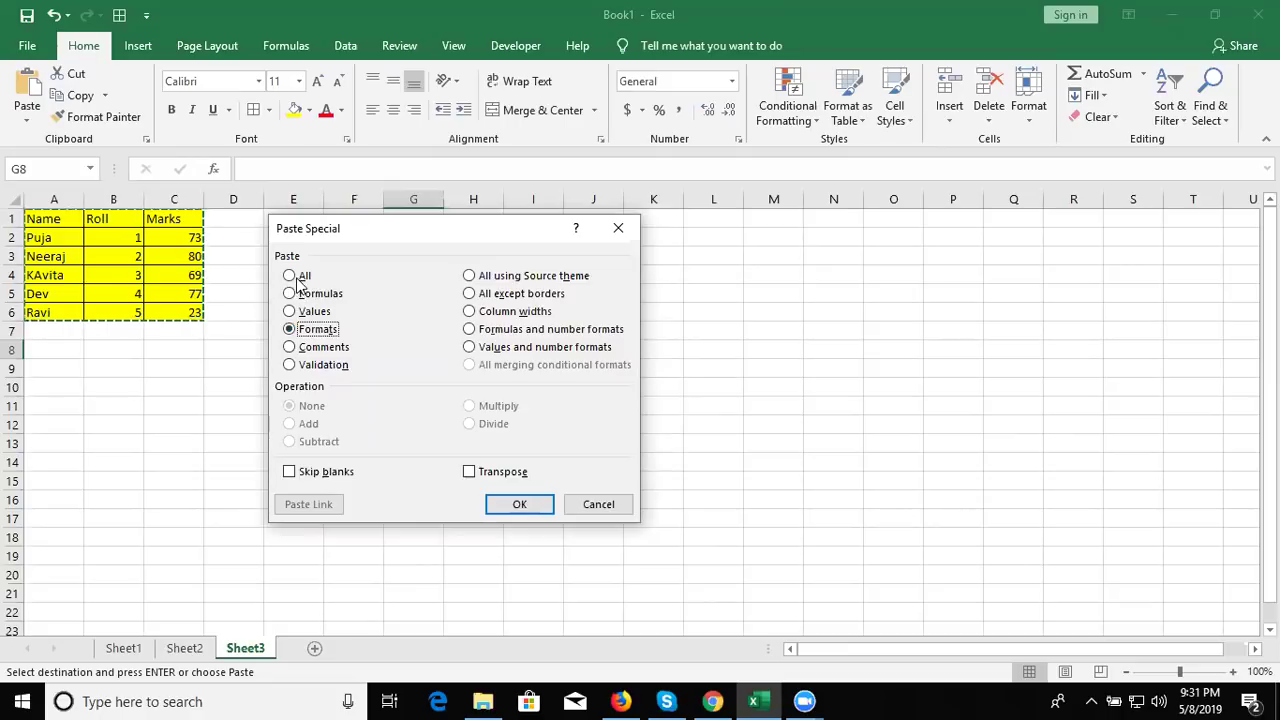
left_click(297, 278)
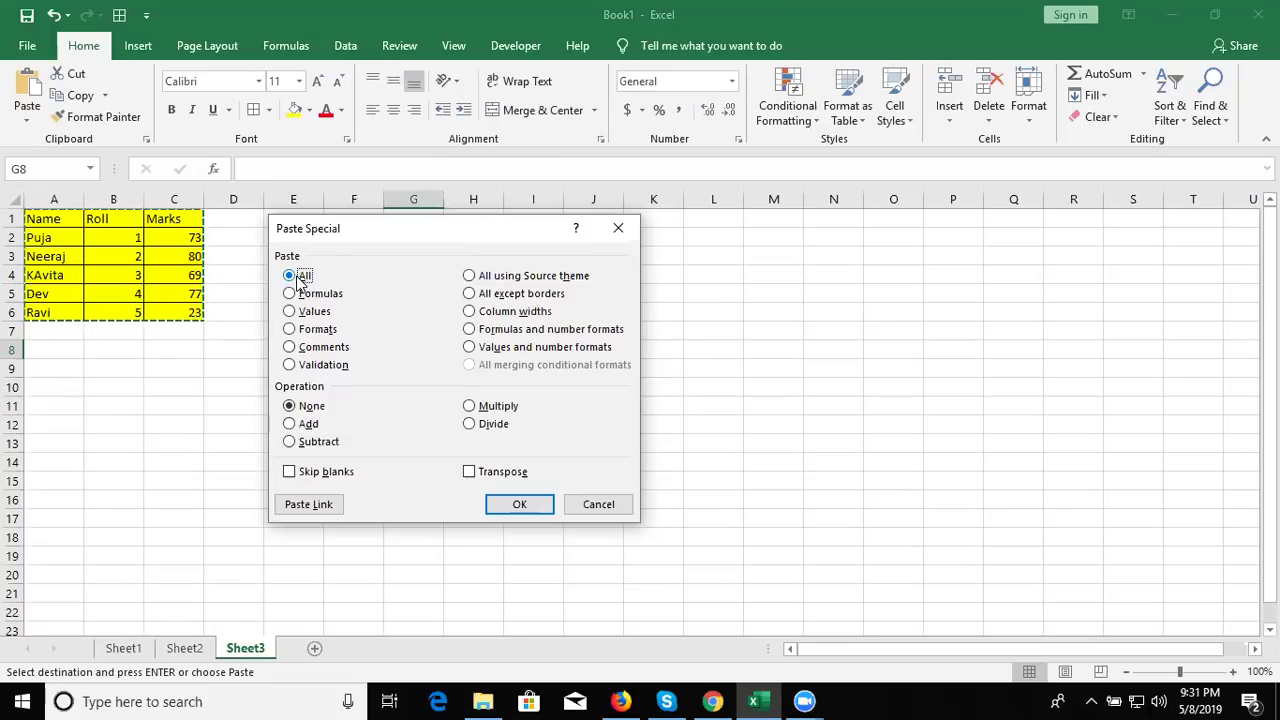
left_click(303, 299)
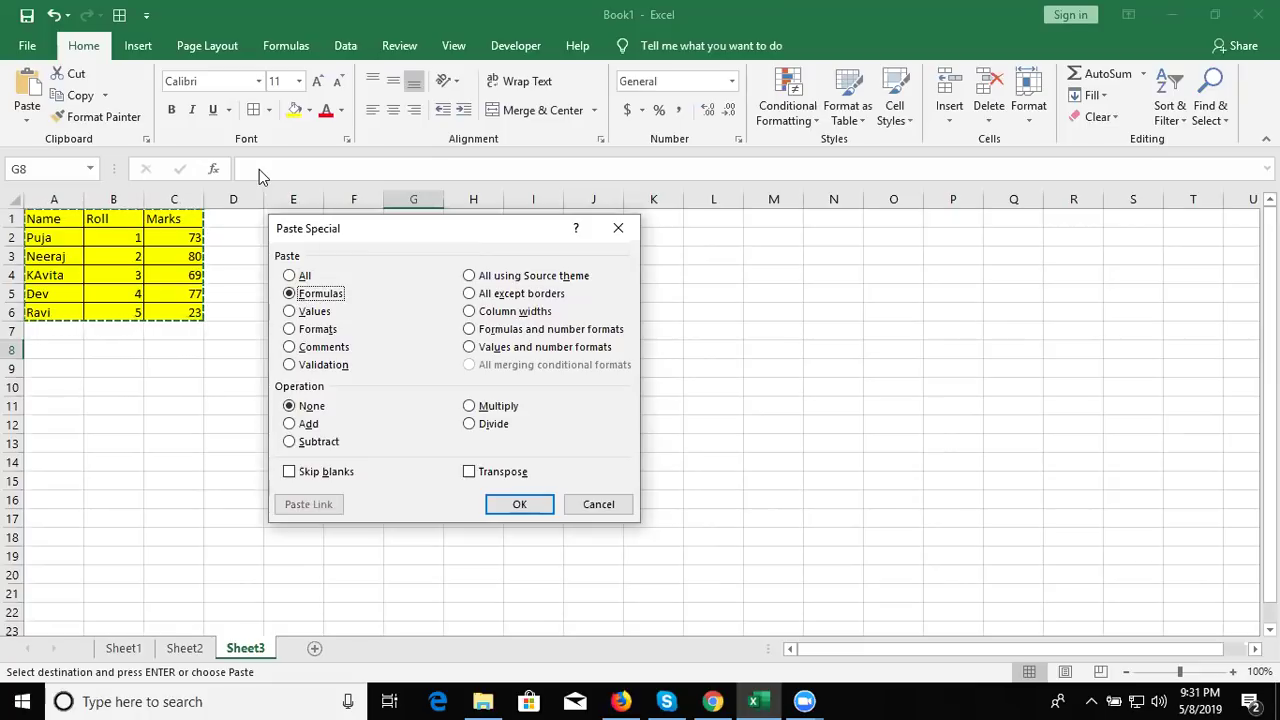
left_click(290, 312)
left_click(309, 332)
left_click(520, 504)
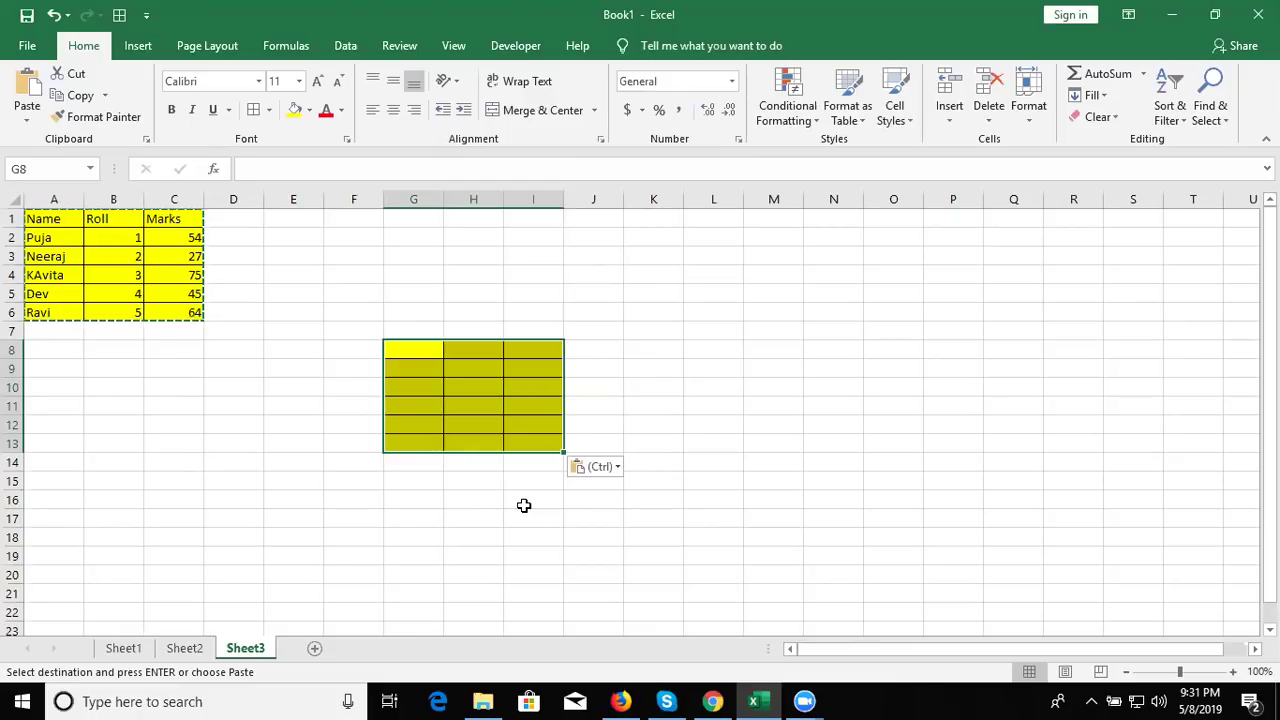
left_click(372, 462)
key("Escape")
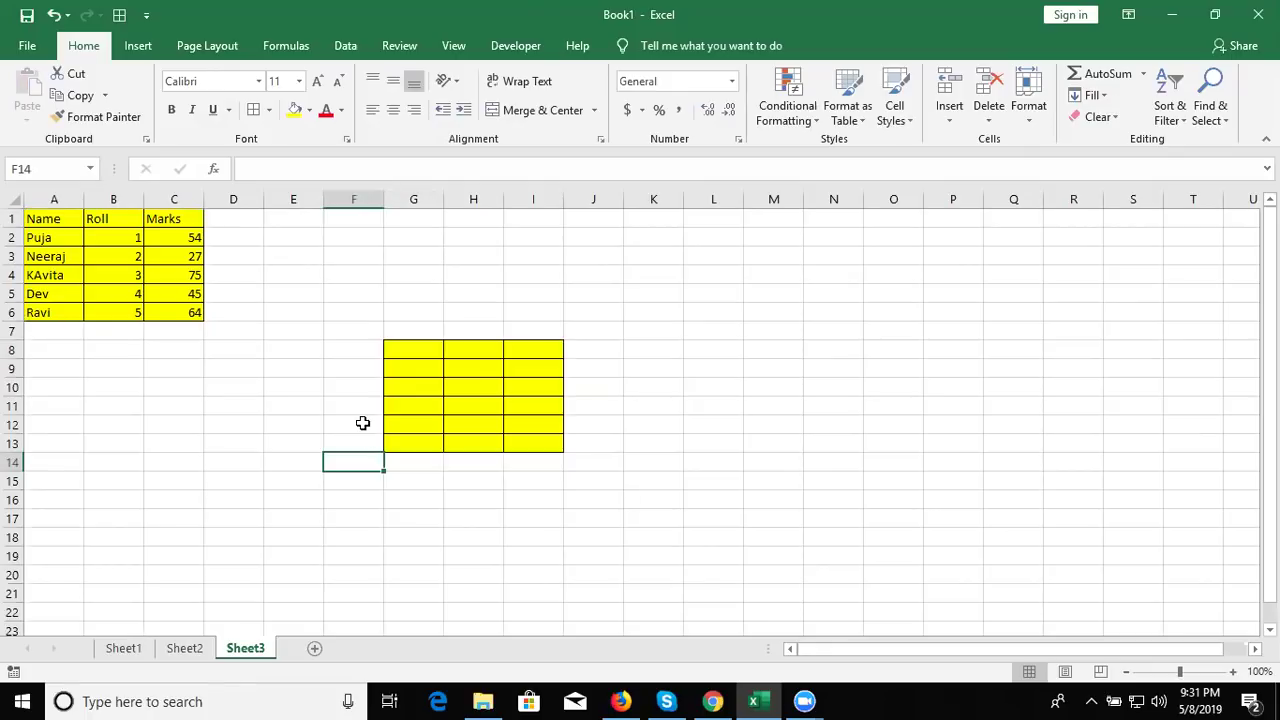
Click empty cell D2, then select the Marks header C1 and dismiss its shortcut menu
left_click(178, 221)
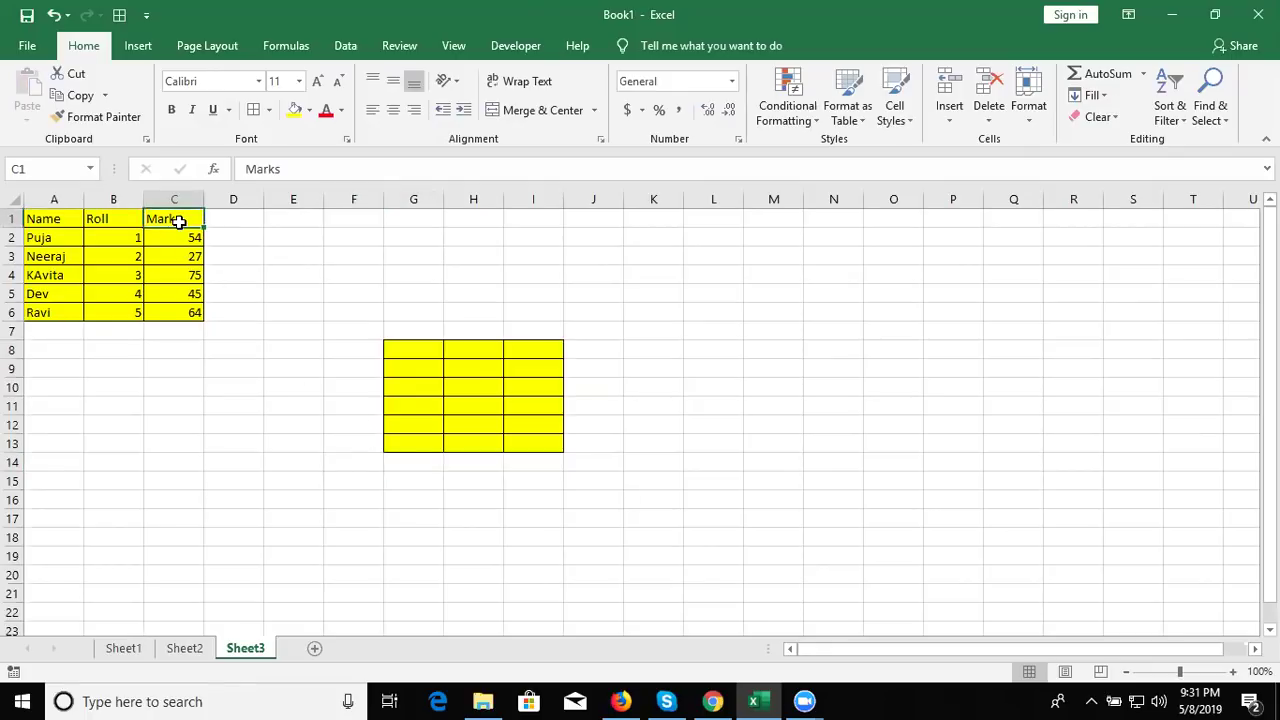
left_click(251, 244)
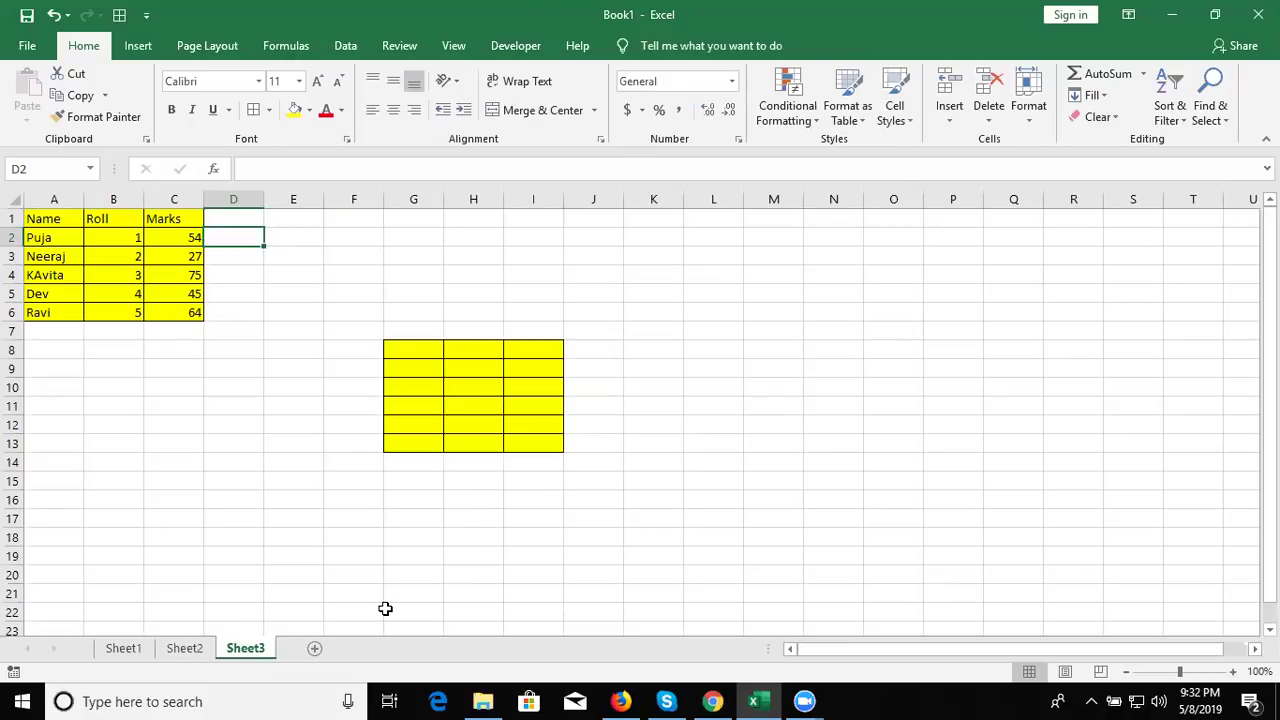
left_click(185, 217)
right_click(185, 217)
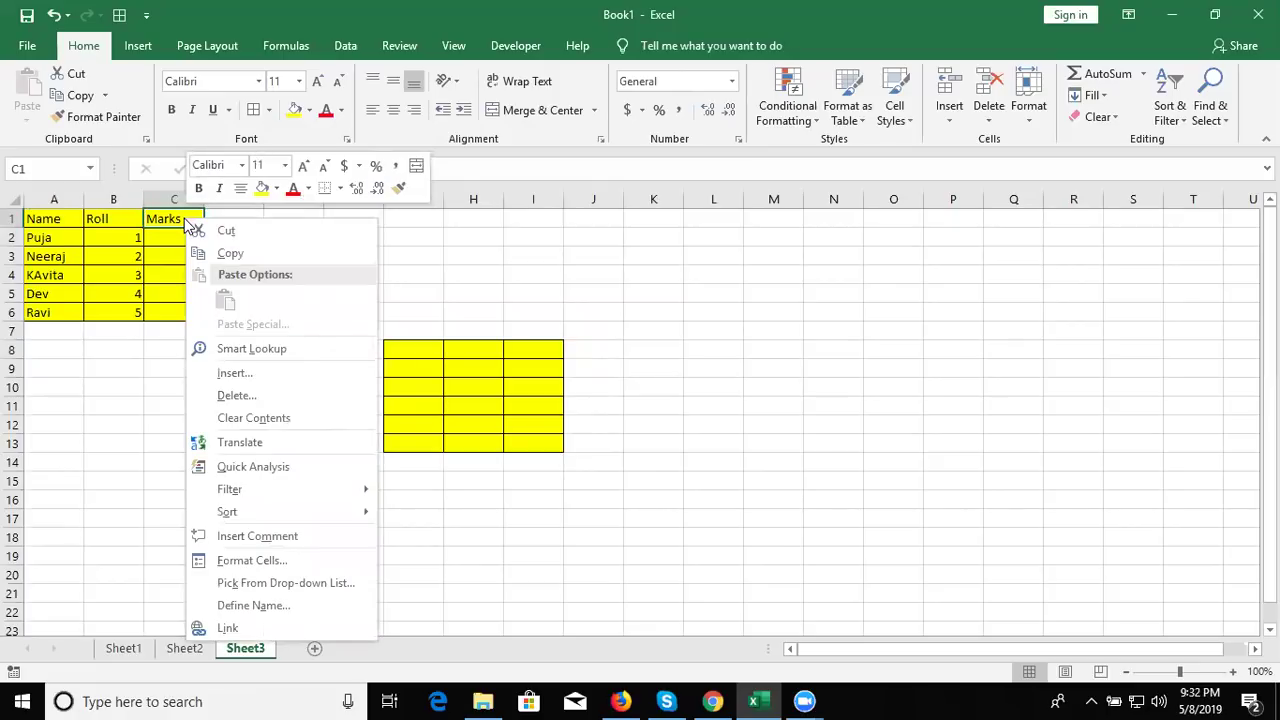
left_click(298, 260)
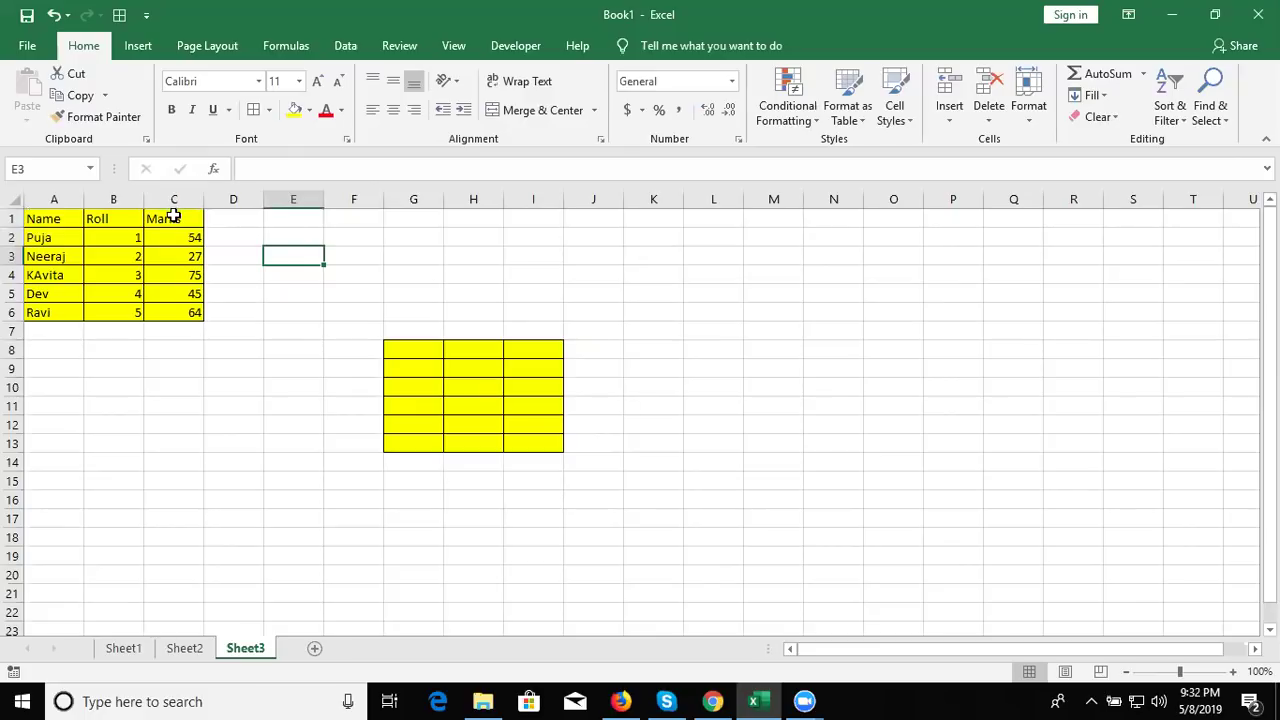
left_click(174, 216)
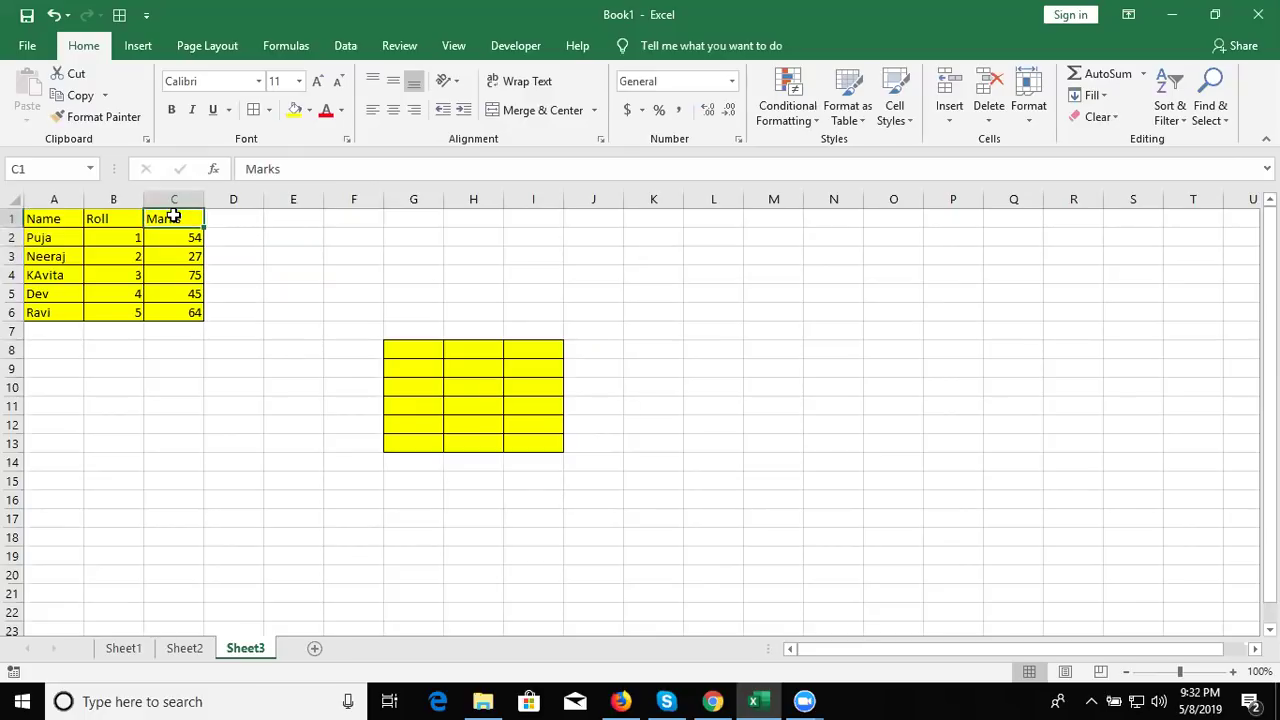
Replace the author header in C1's comment with 'This is Final Marks' and copy C1
right_click(176, 220)
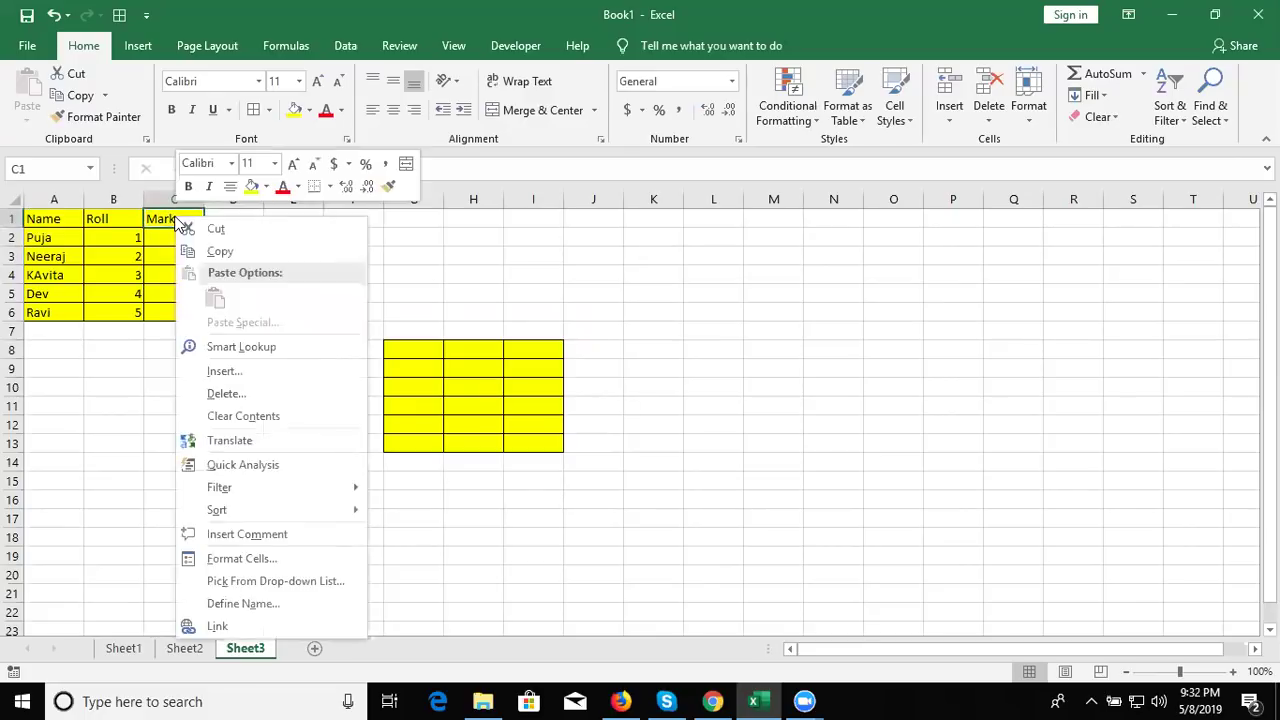
left_click(246, 537)
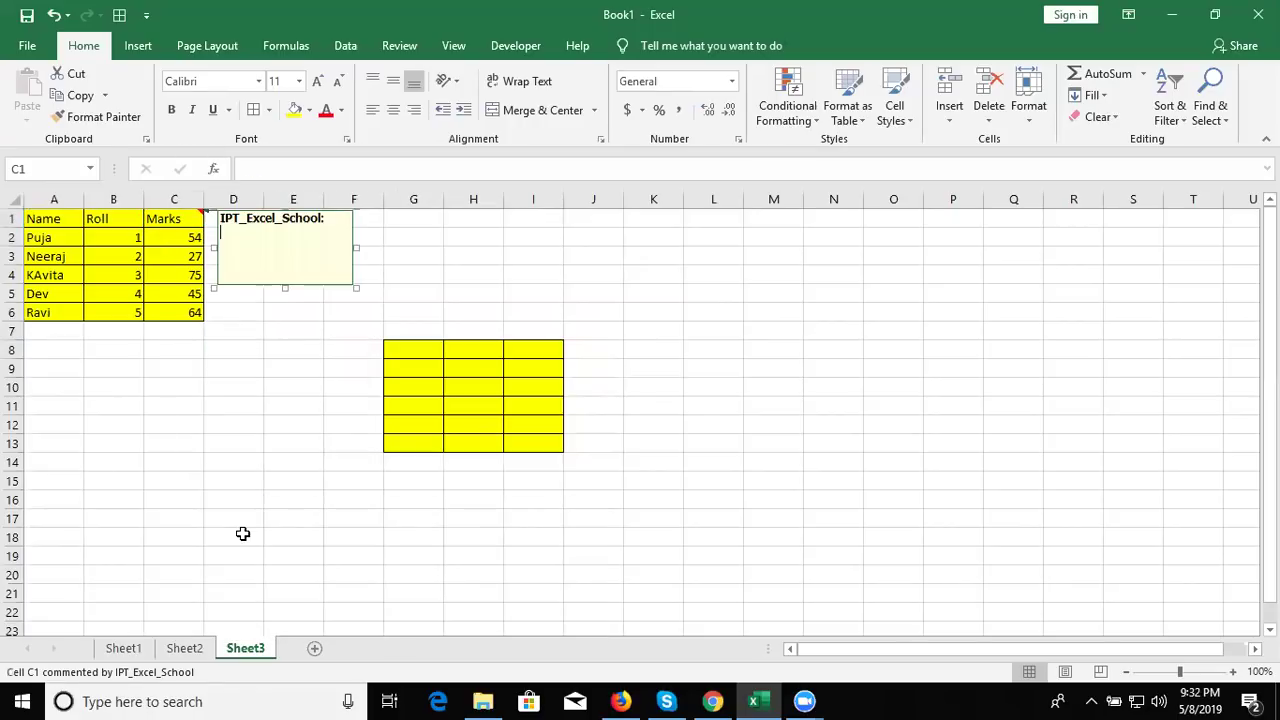
left_click_drag(337, 219, 213, 204)
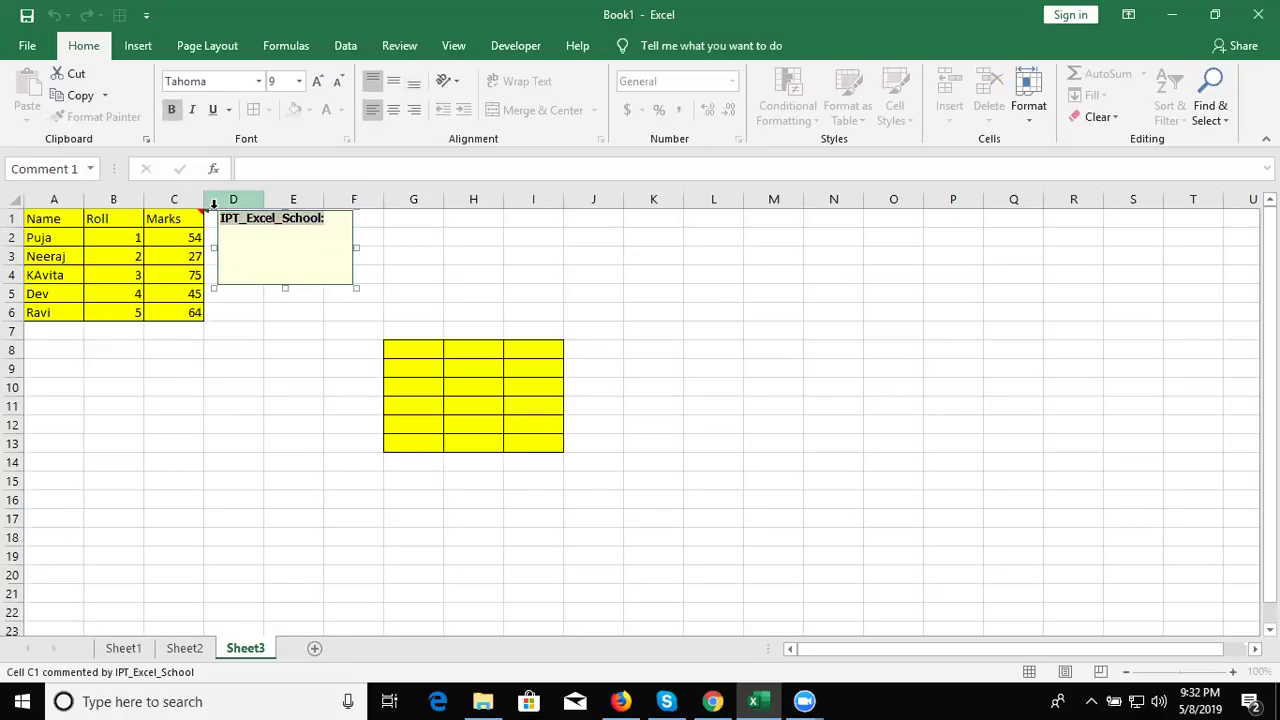
key("Delete")
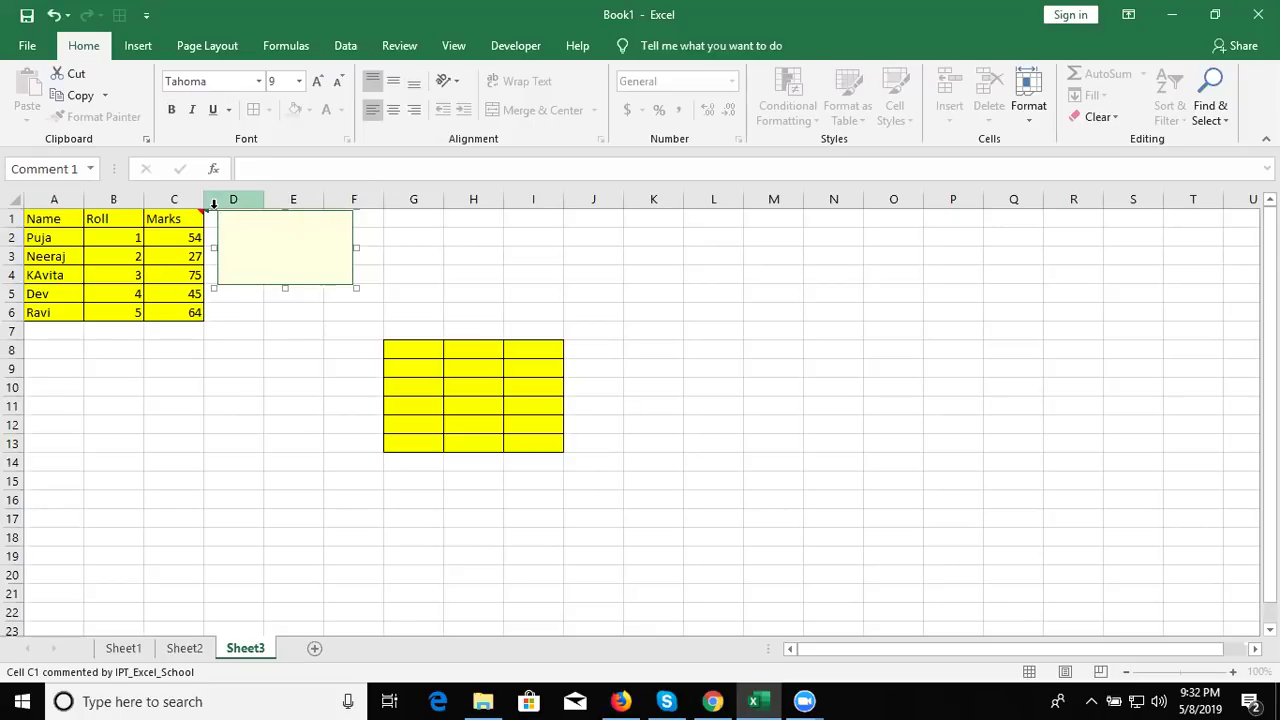
type("This is Final Marks")
left_click(265, 334)
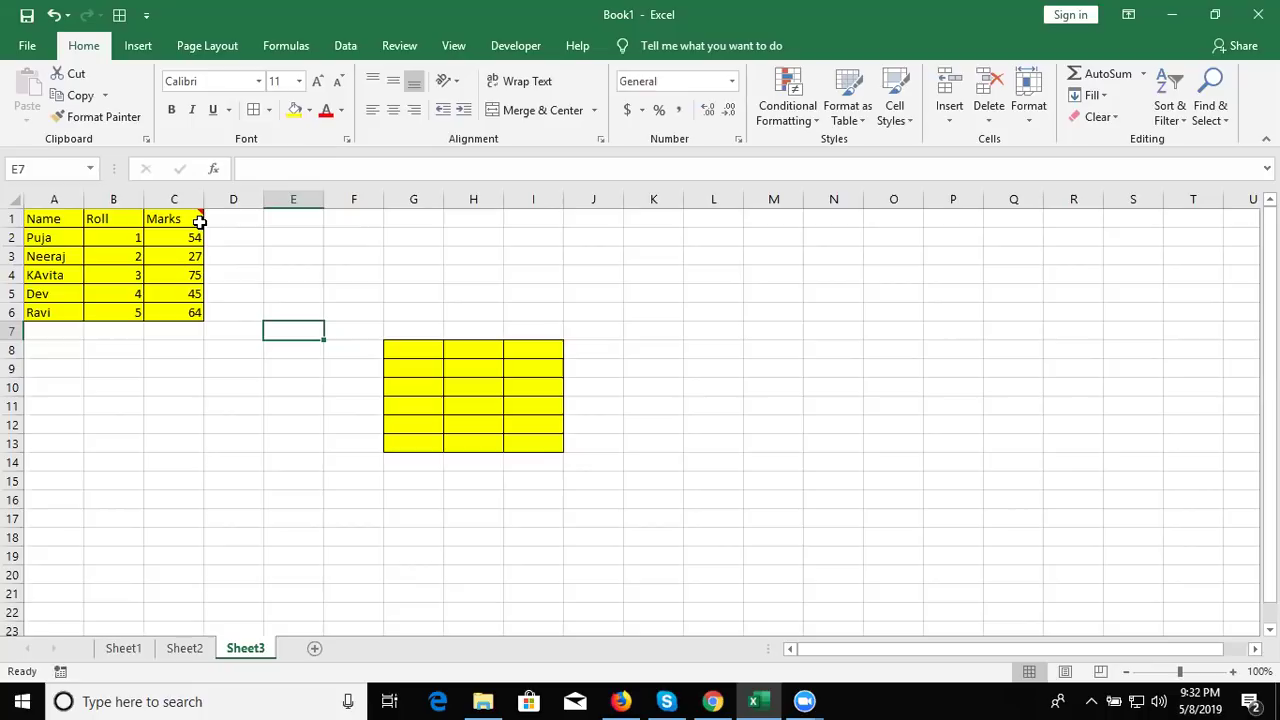
left_click(197, 220)
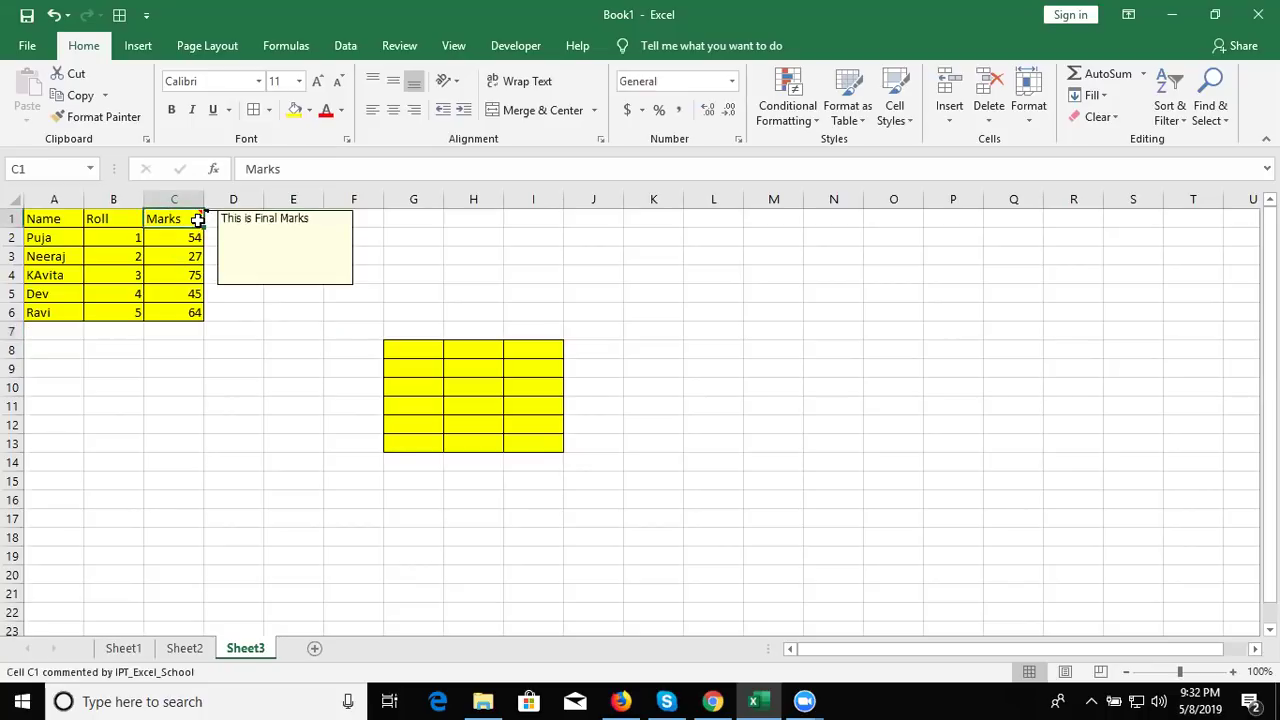
key("ctrl+c")
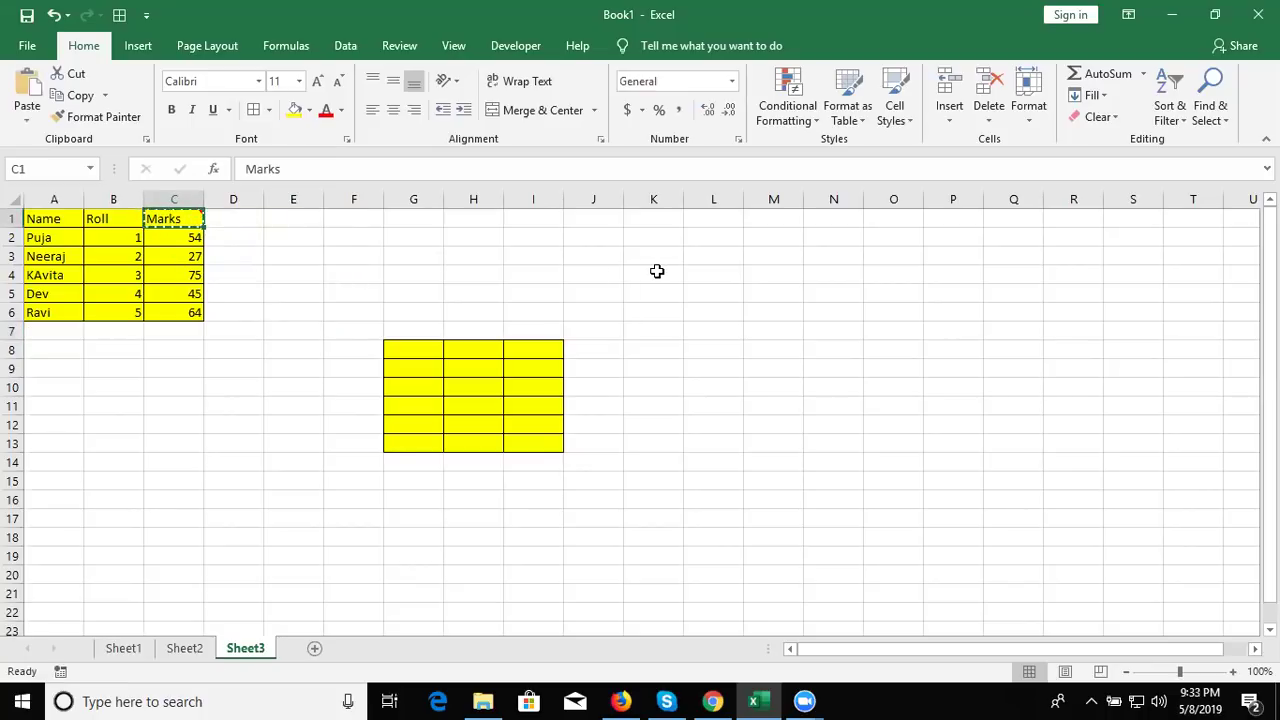
Paste Special only the 'This is Final Marks' comment onto cells K4:K11
left_click_drag(656, 271, 657, 411)
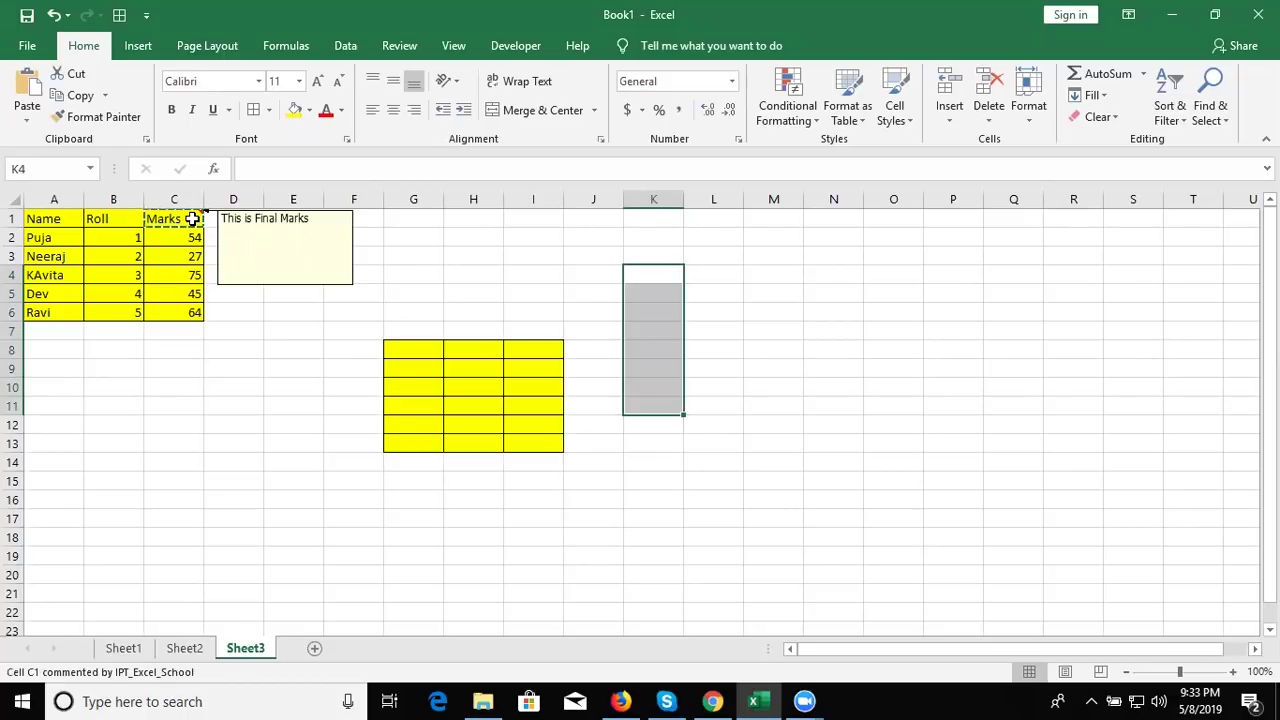
right_click(642, 300)
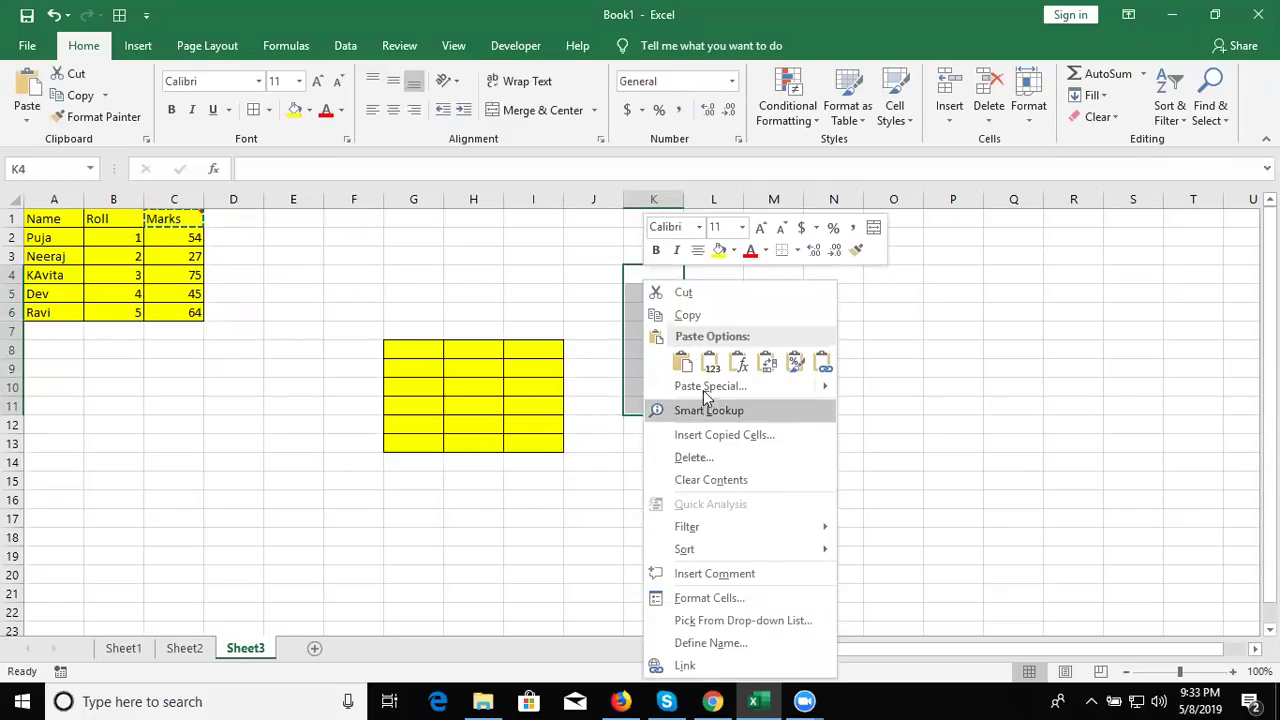
left_click(705, 386)
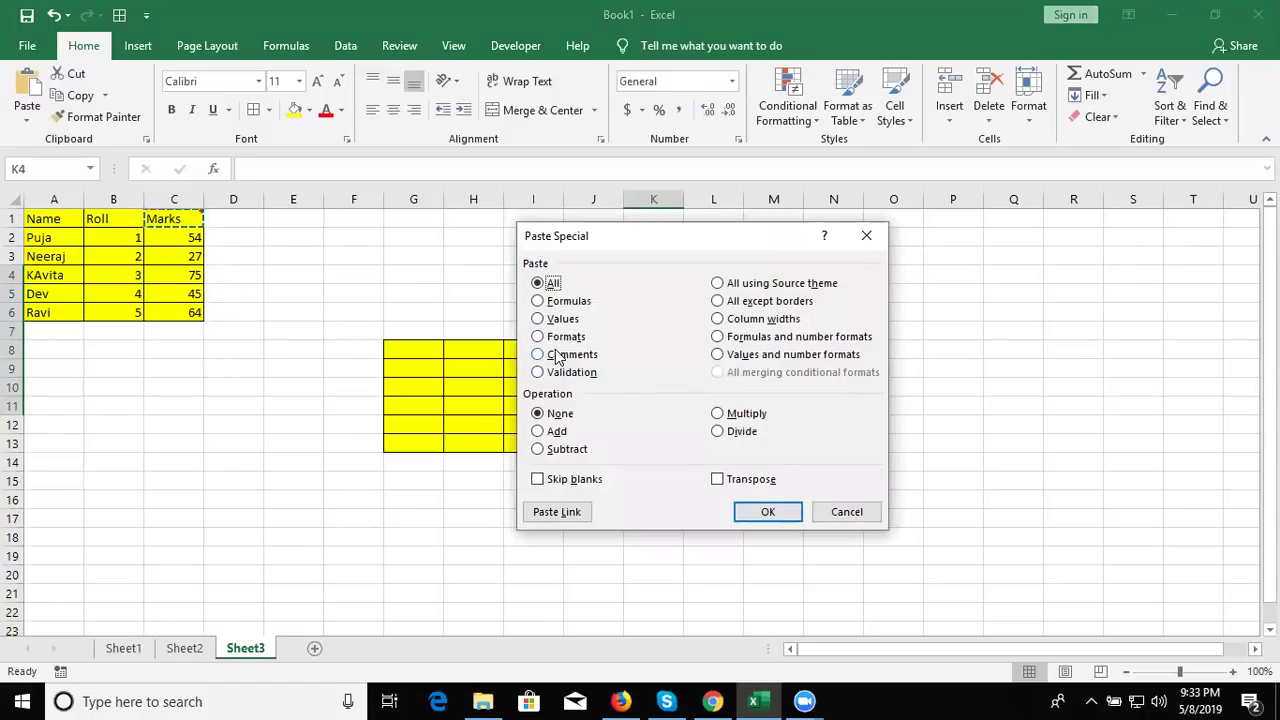
left_click(557, 355)
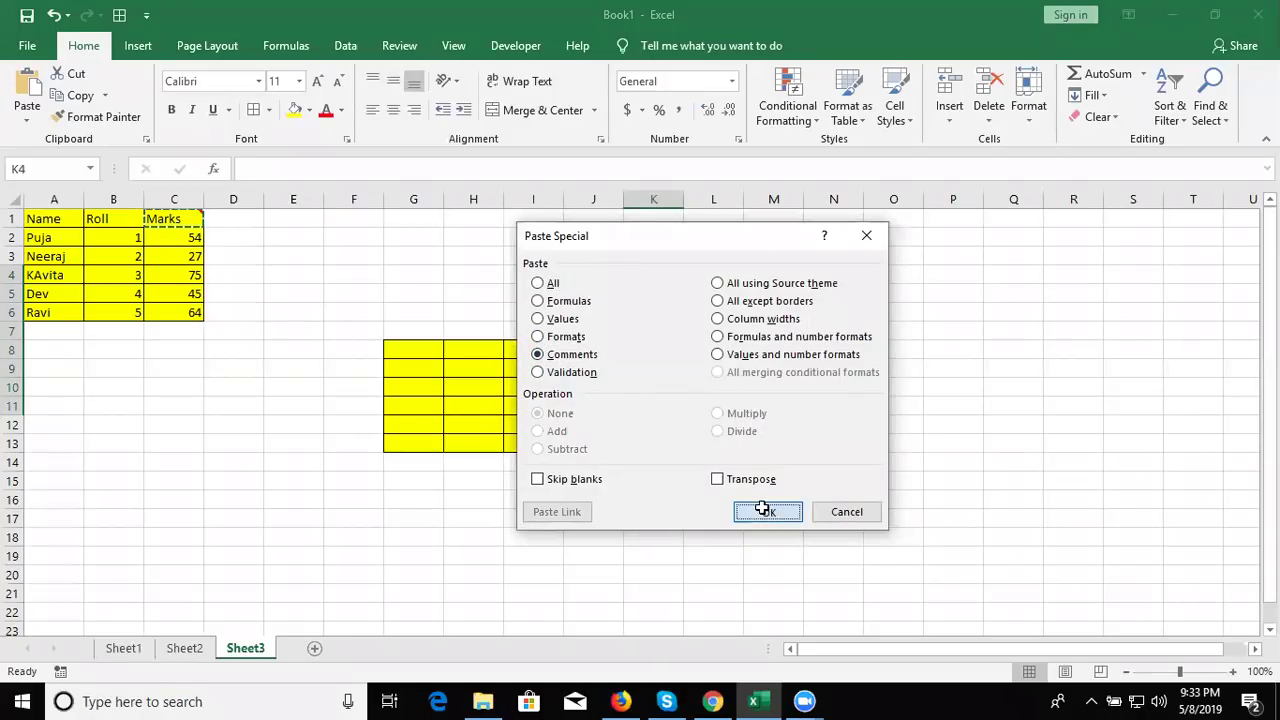
left_click(763, 511)
left_click(582, 515)
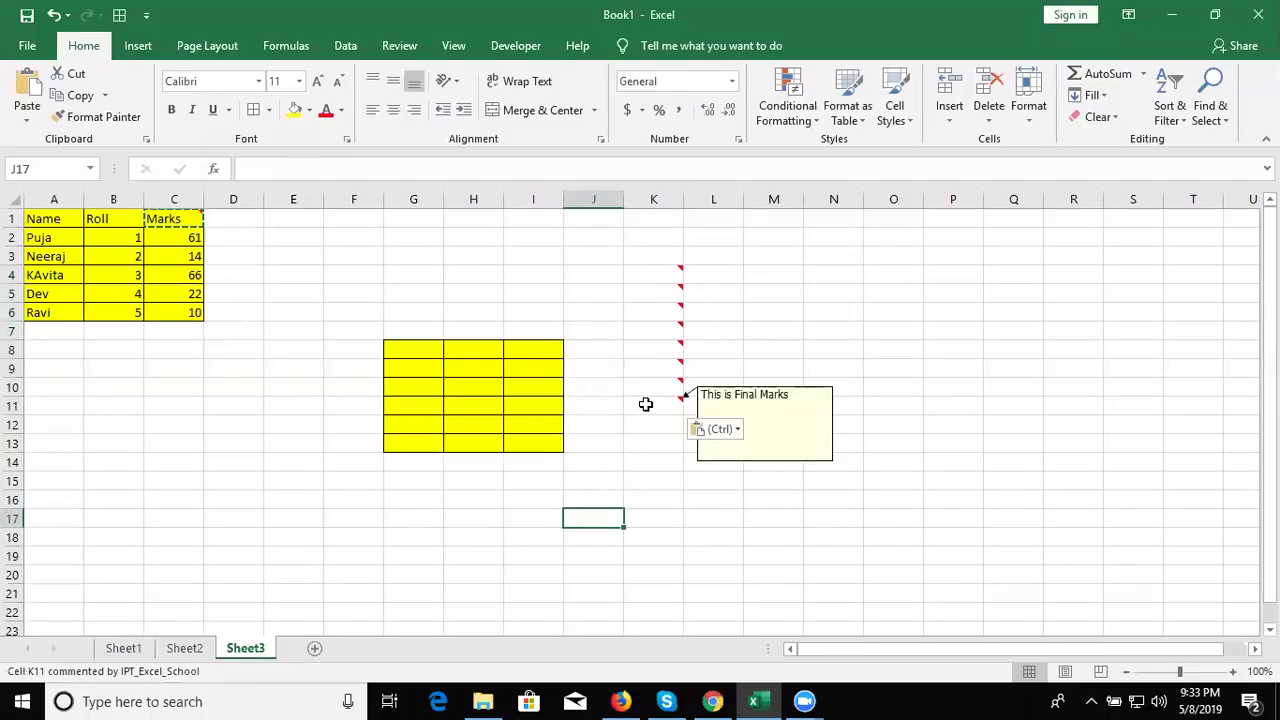
mouse_move(648, 297)
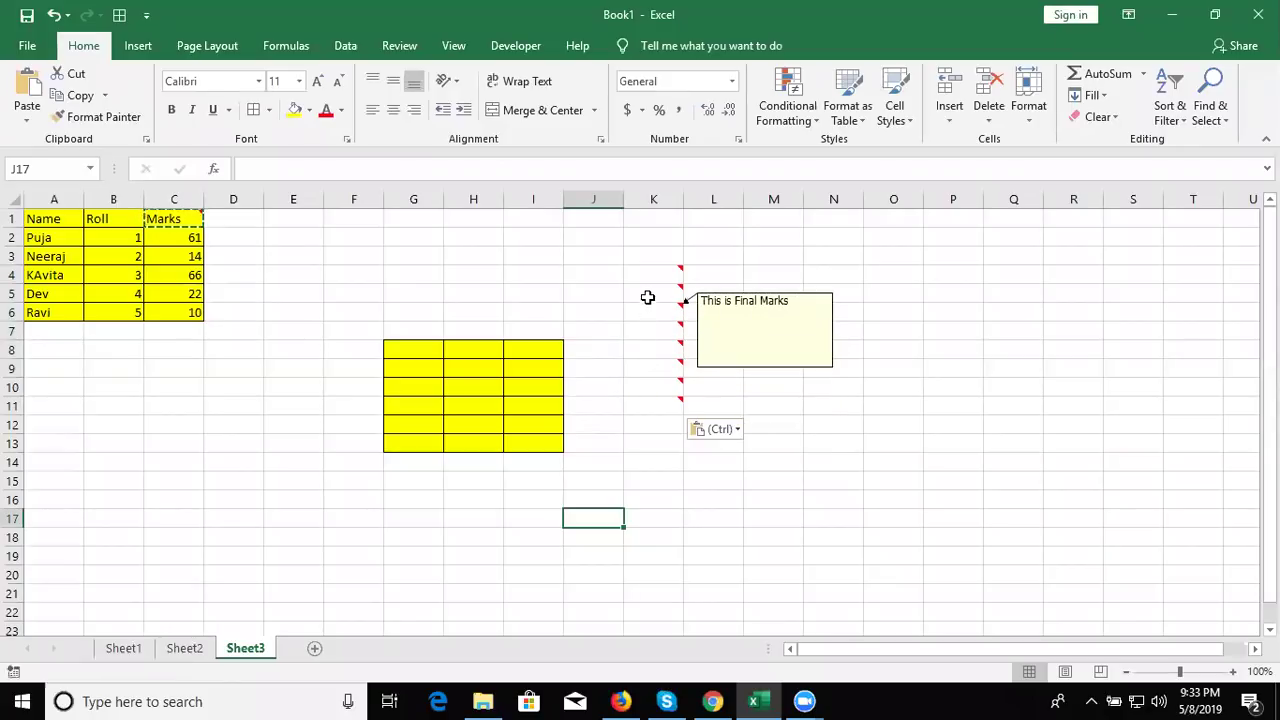
left_click(301, 214)
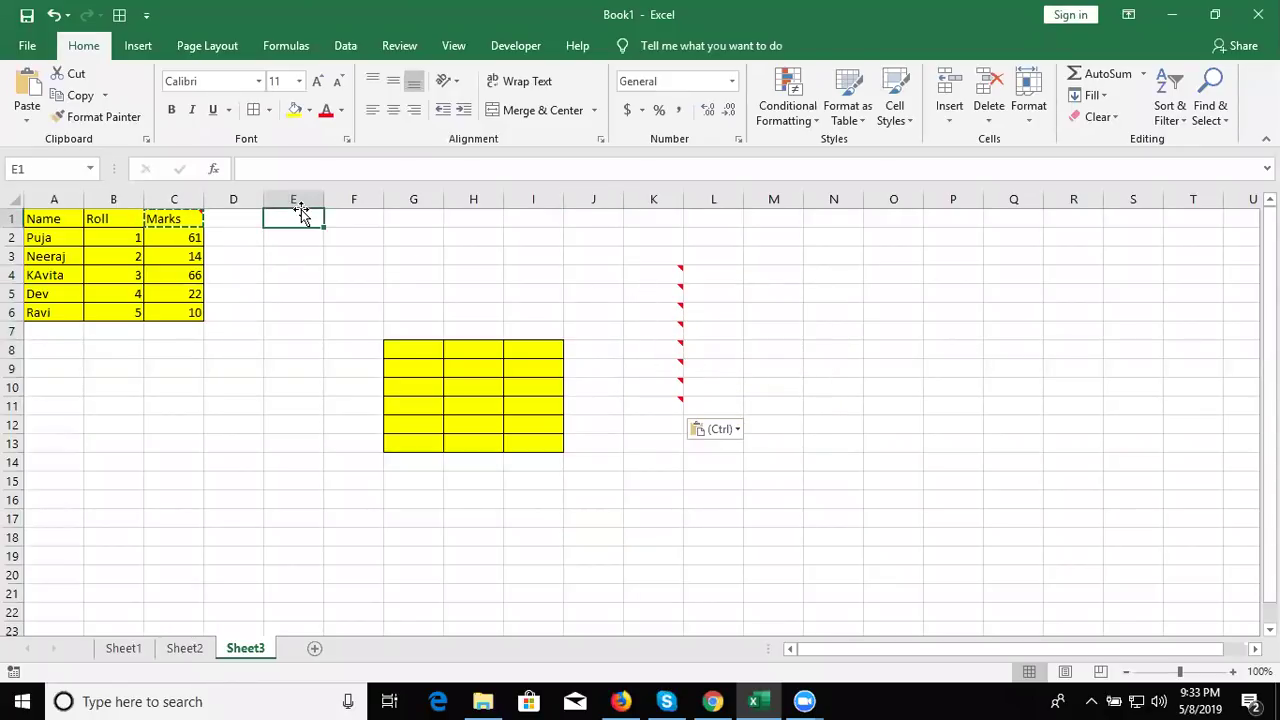
Copy the student table A1:C6 and mark B10:E18 as the destination area
key("Escape")
left_click(212, 238)
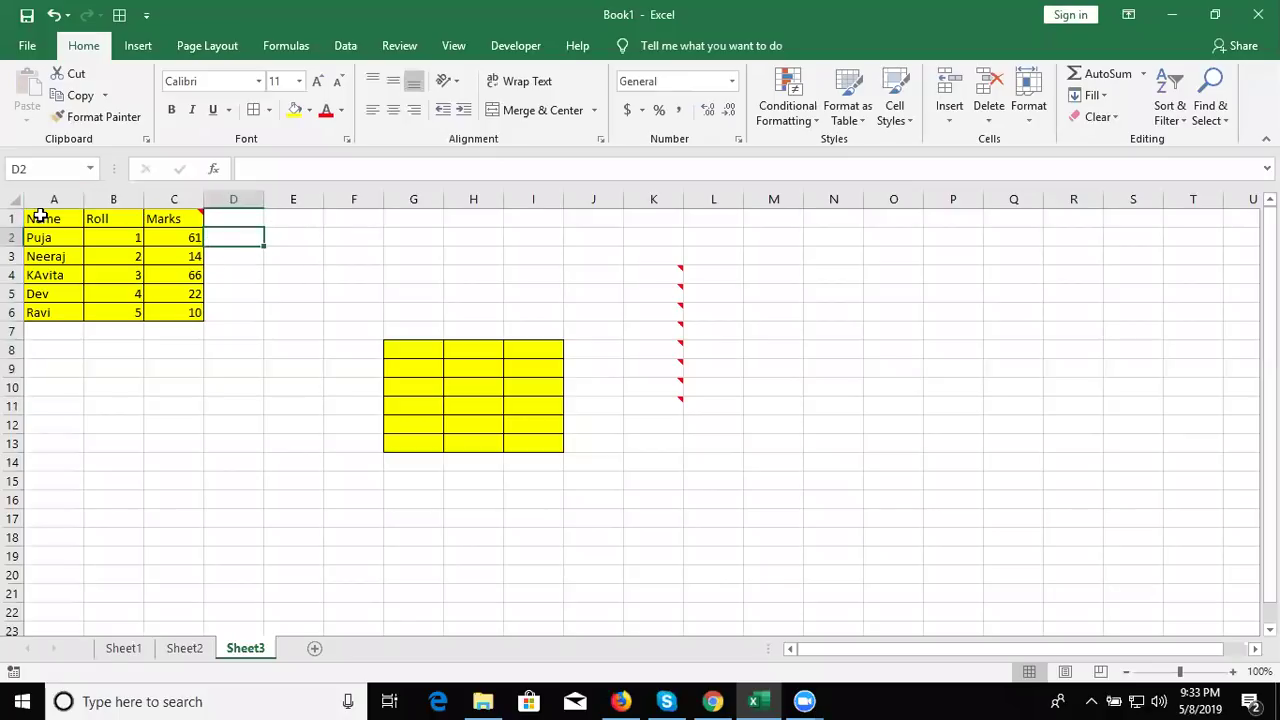
left_click_drag(40, 216, 200, 308)
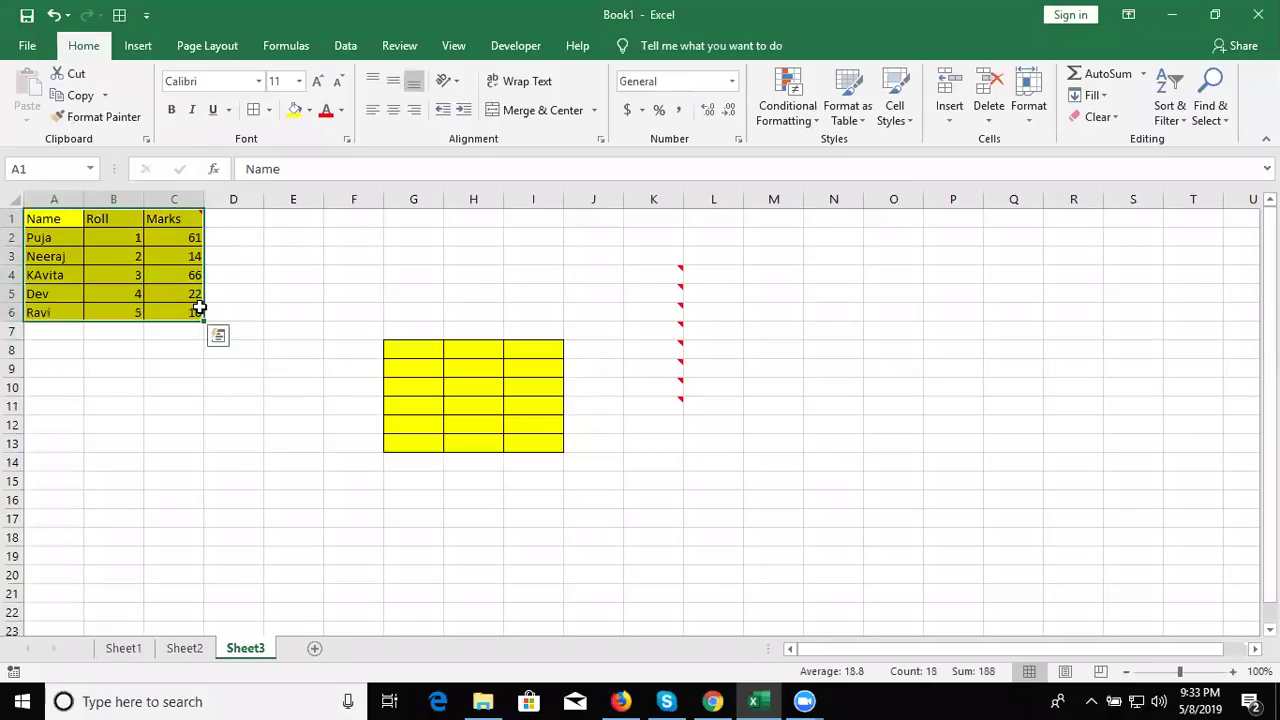
key("ctrl+c")
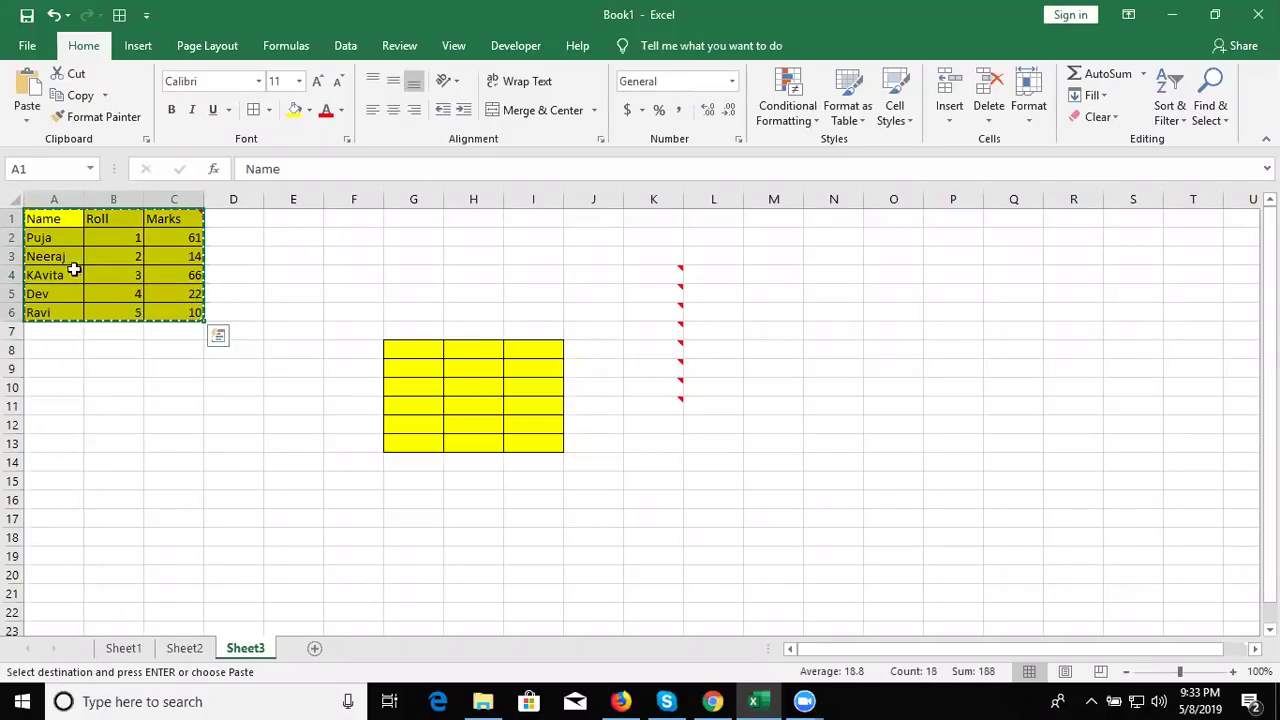
left_click(268, 438)
left_click(120, 404)
left_click_drag(120, 404, 274, 535)
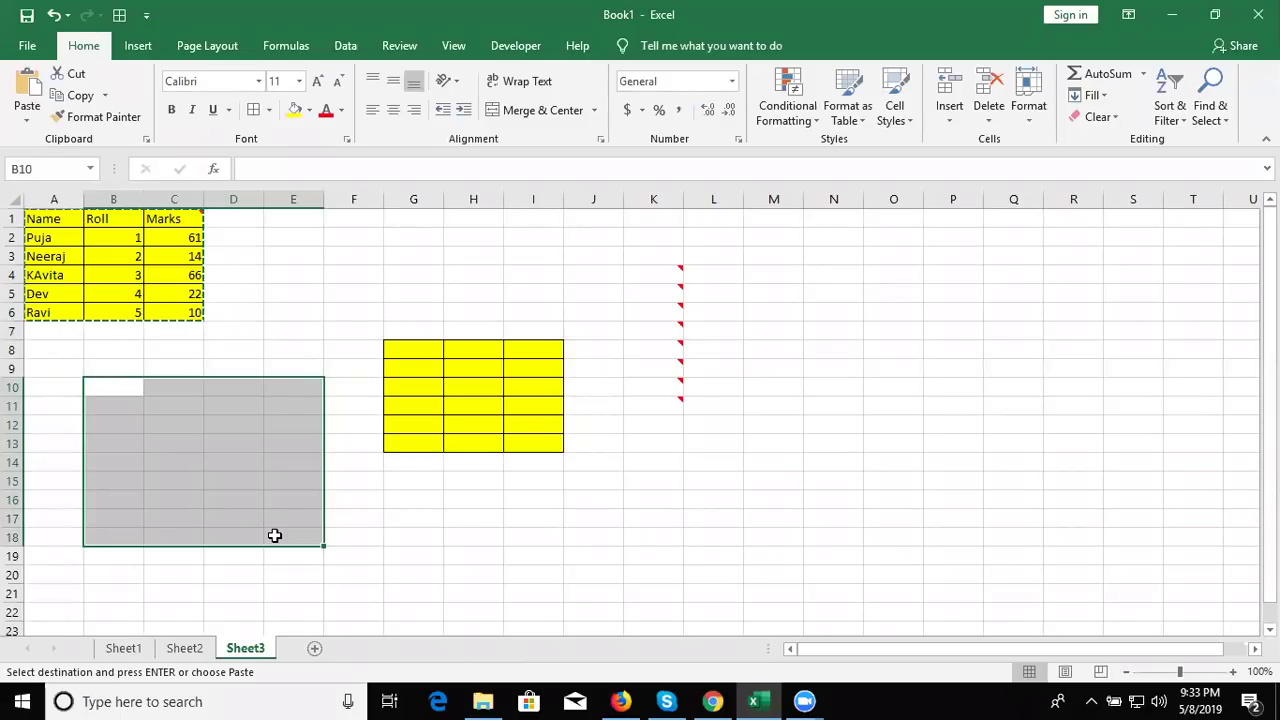
left_click_drag(265, 199, 265, 199)
Turn Page Layout gridlines view off and back on, then return to Home
left_click(212, 45)
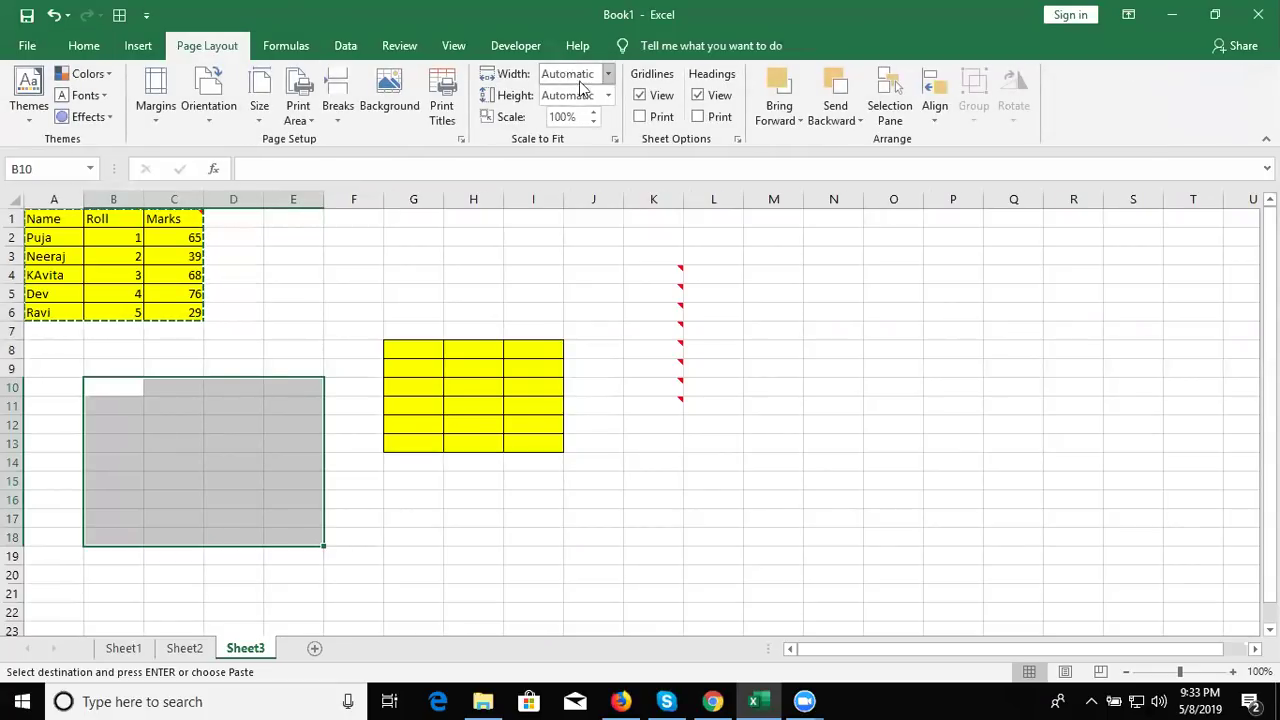
left_click(641, 94)
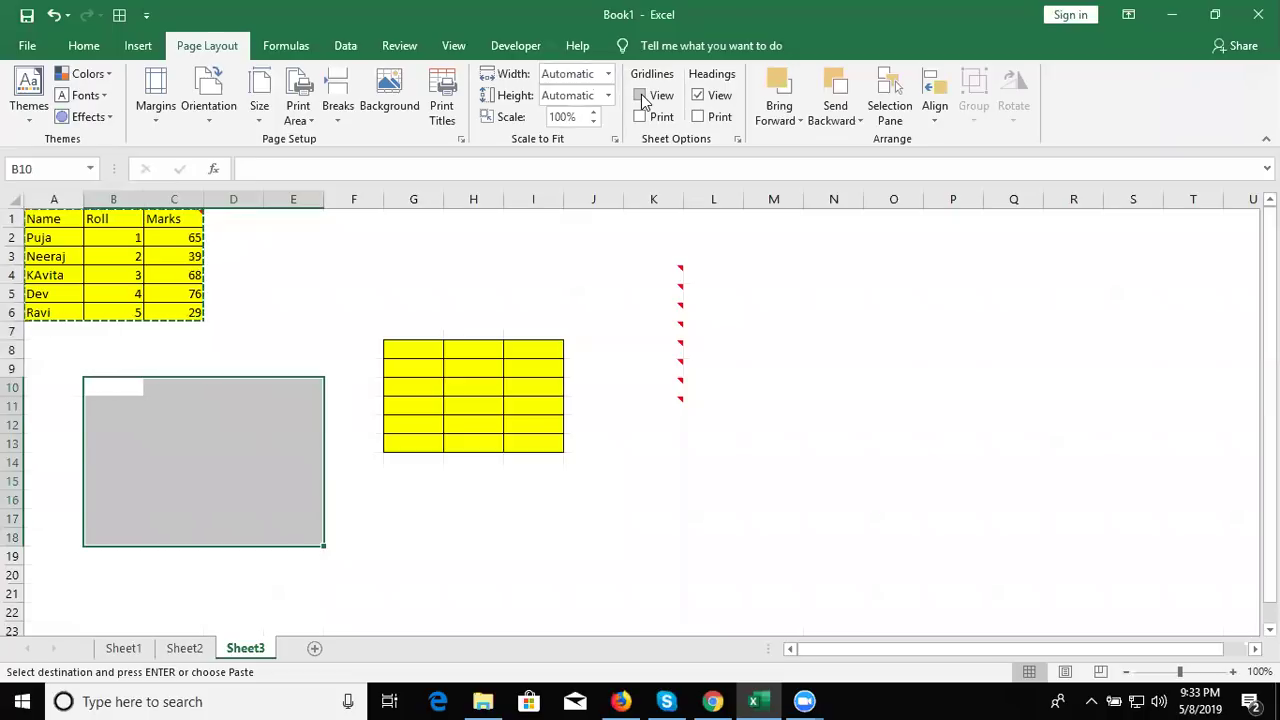
left_click(641, 94)
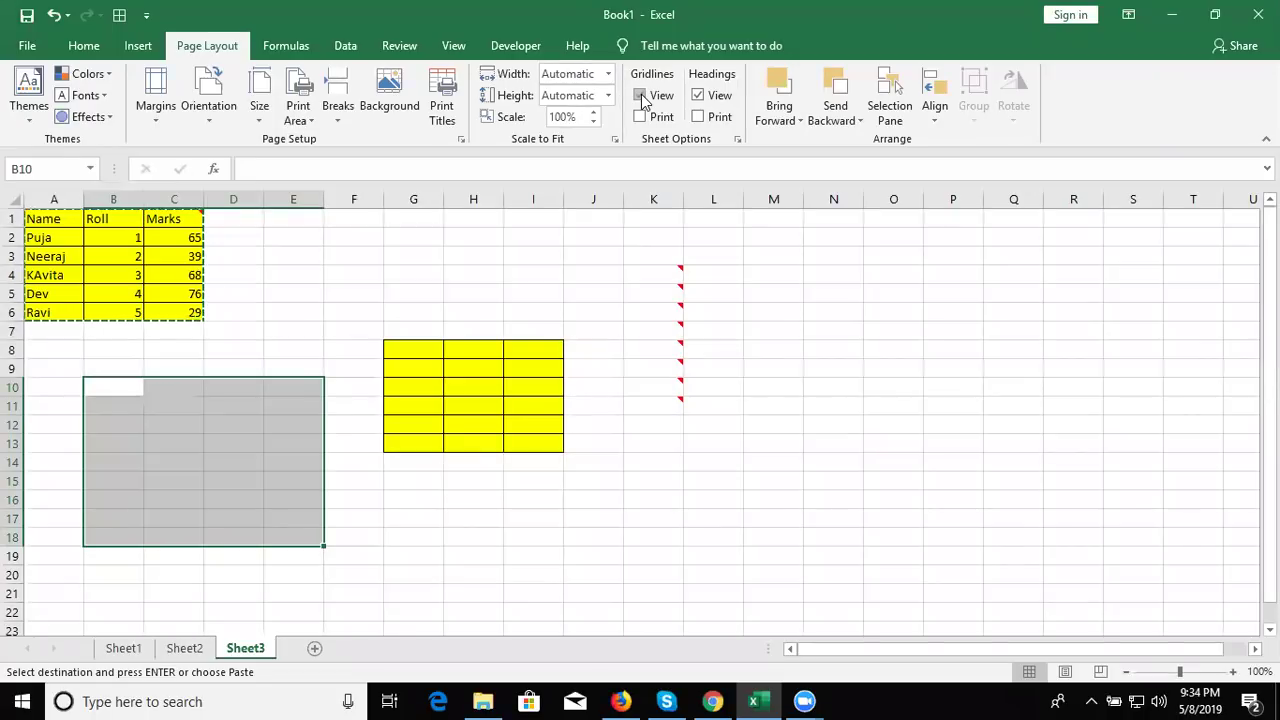
left_click(465, 312)
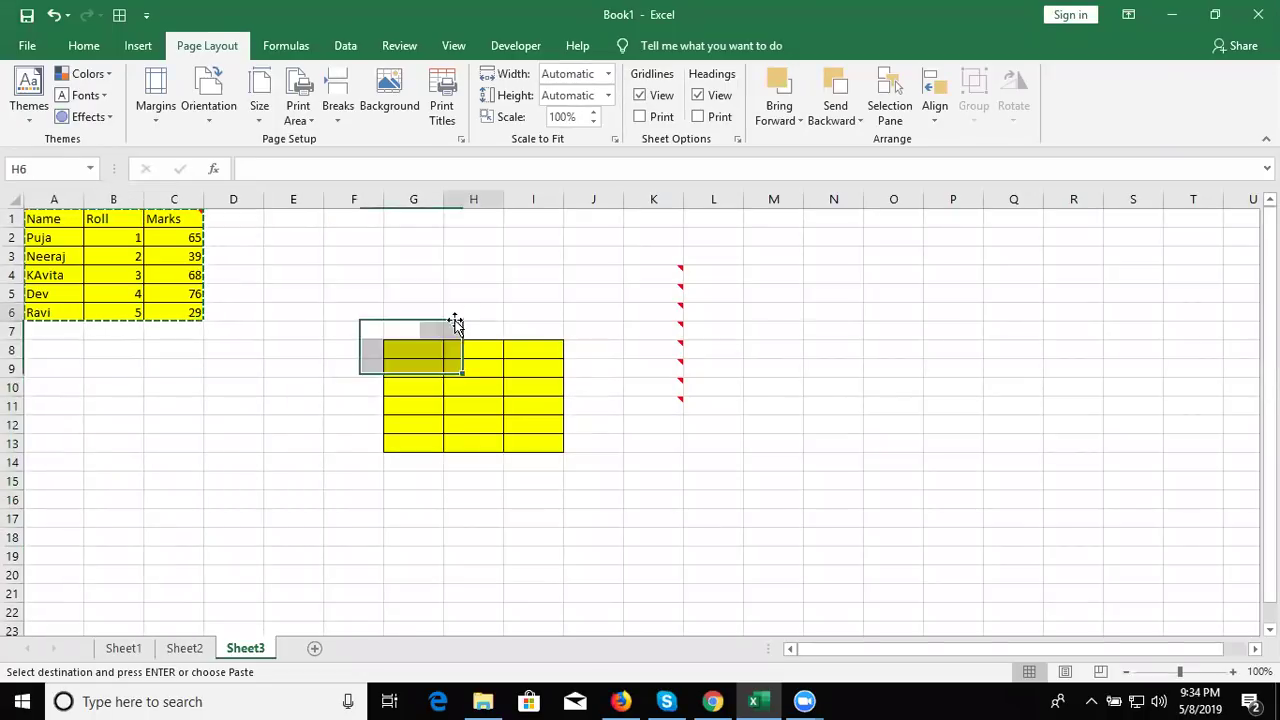
left_click(118, 257)
left_click(84, 45)
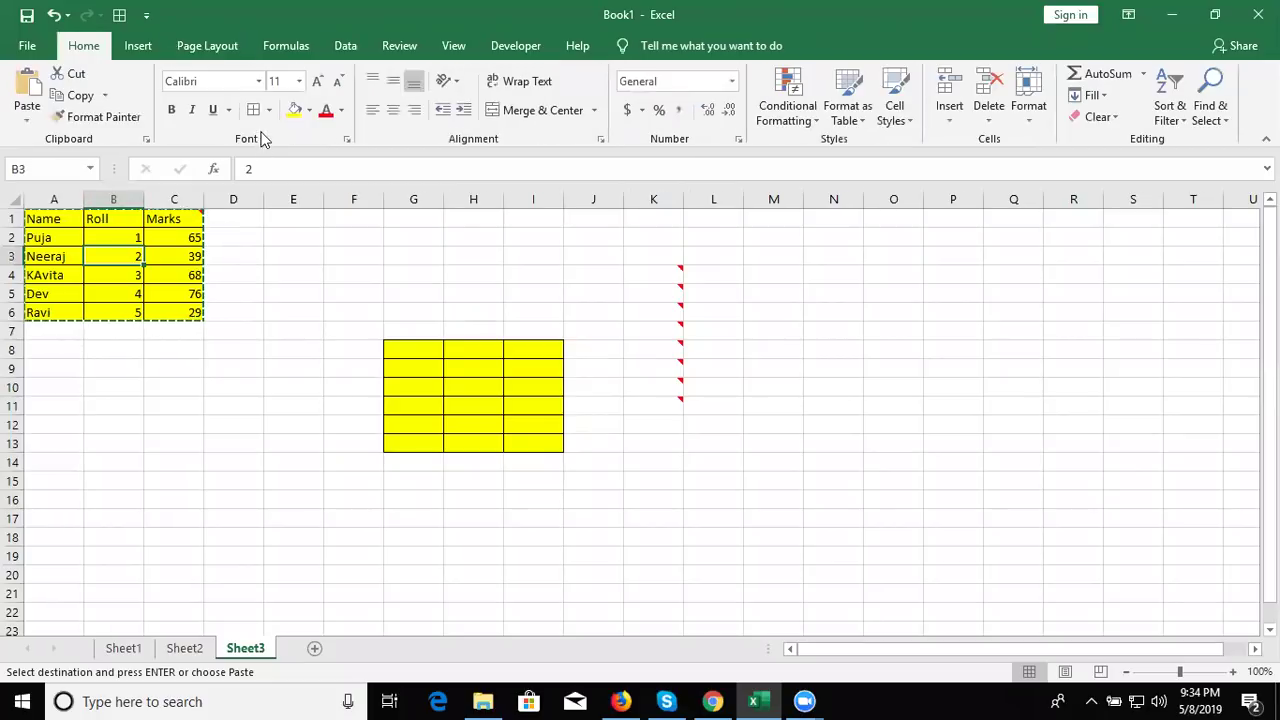
Paste the student table at N3 with All except borders, giving a yellow, borderless copy in N3:P8
left_click(268, 110)
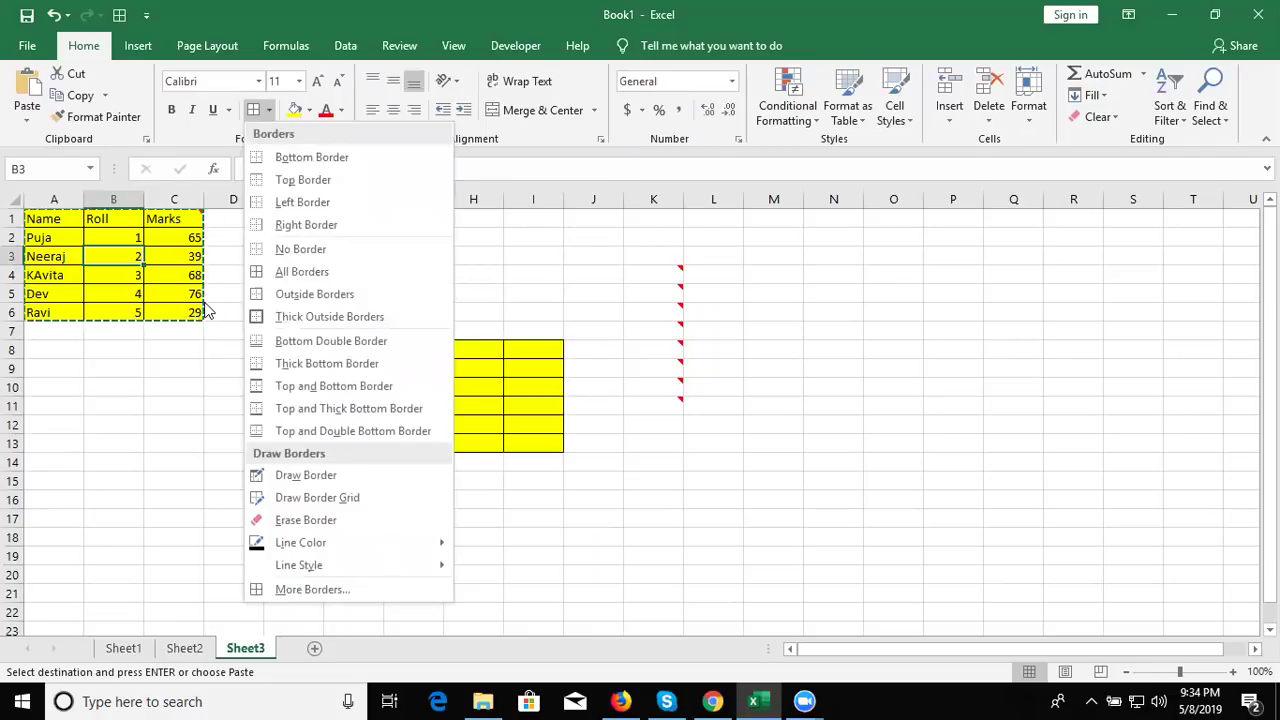
left_click(97, 249)
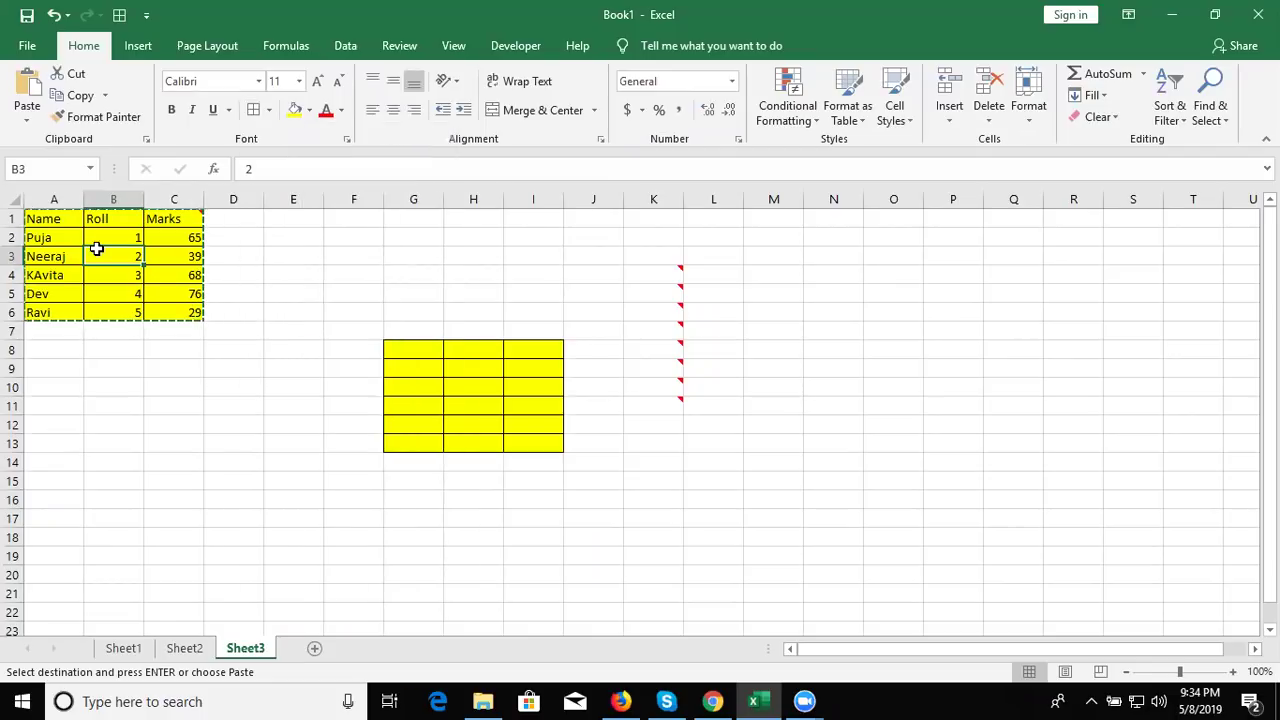
left_click(842, 258)
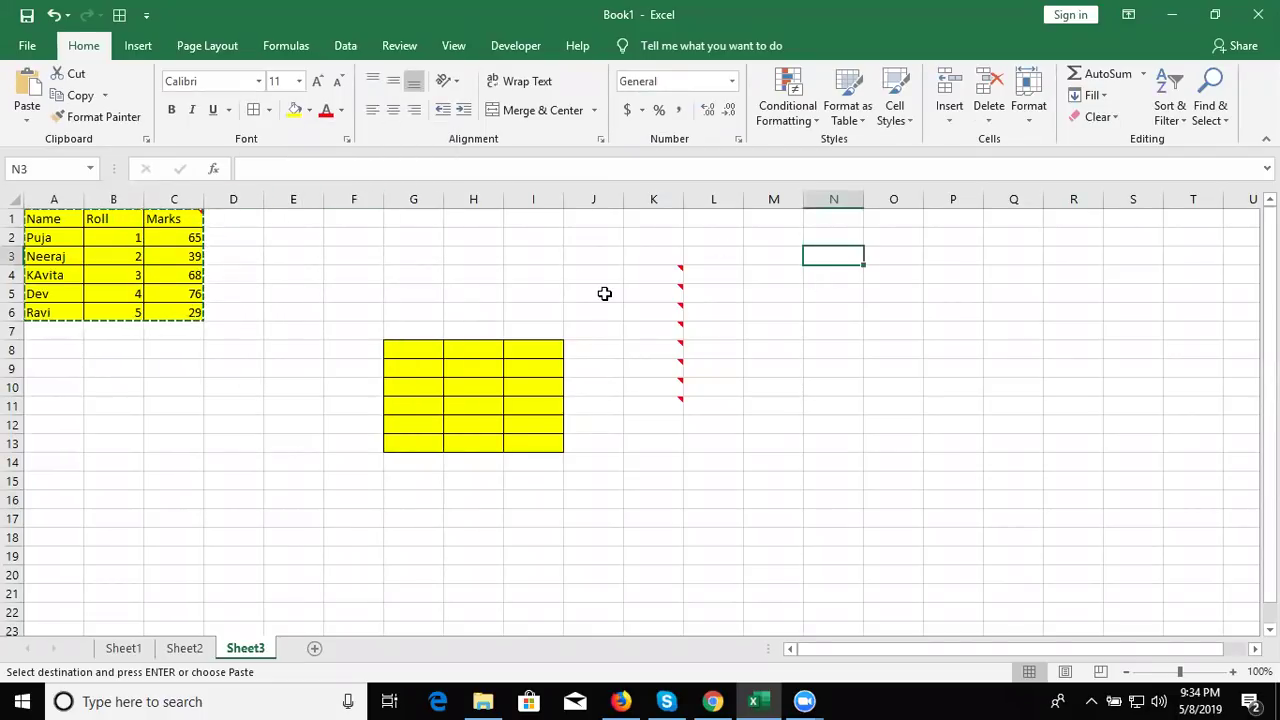
right_click(818, 260)
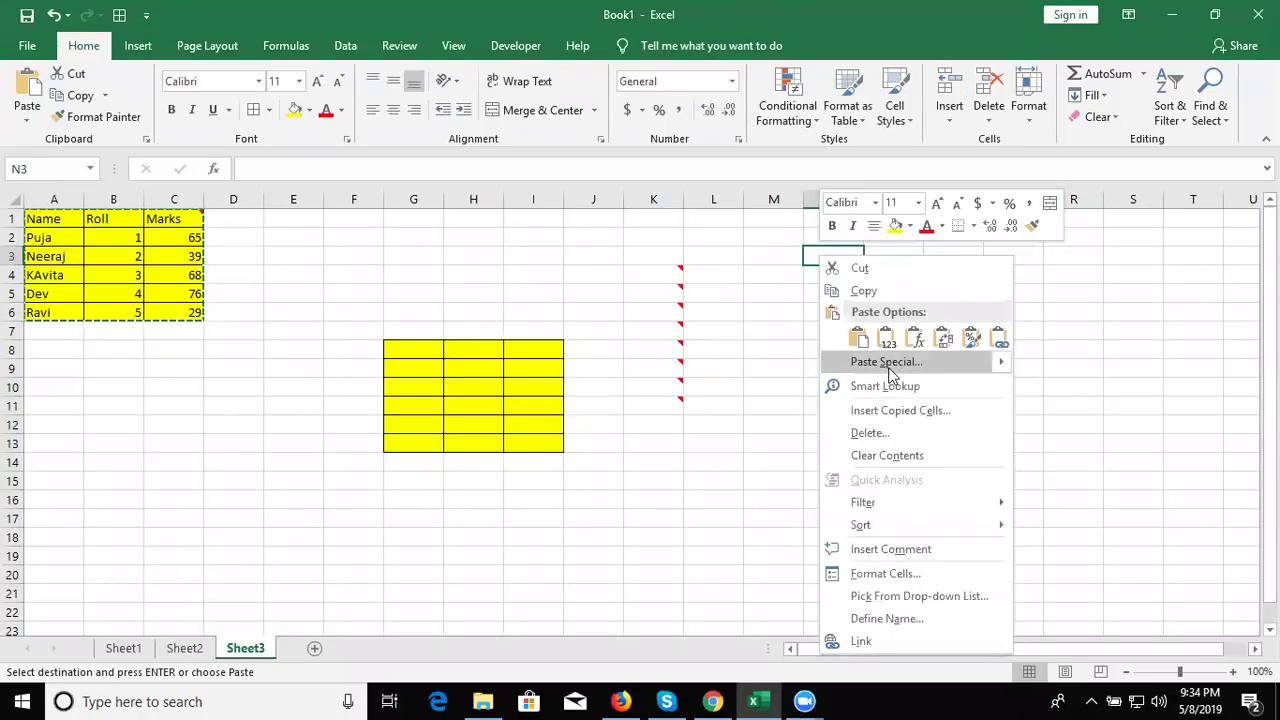
left_click(887, 364)
left_click(905, 279)
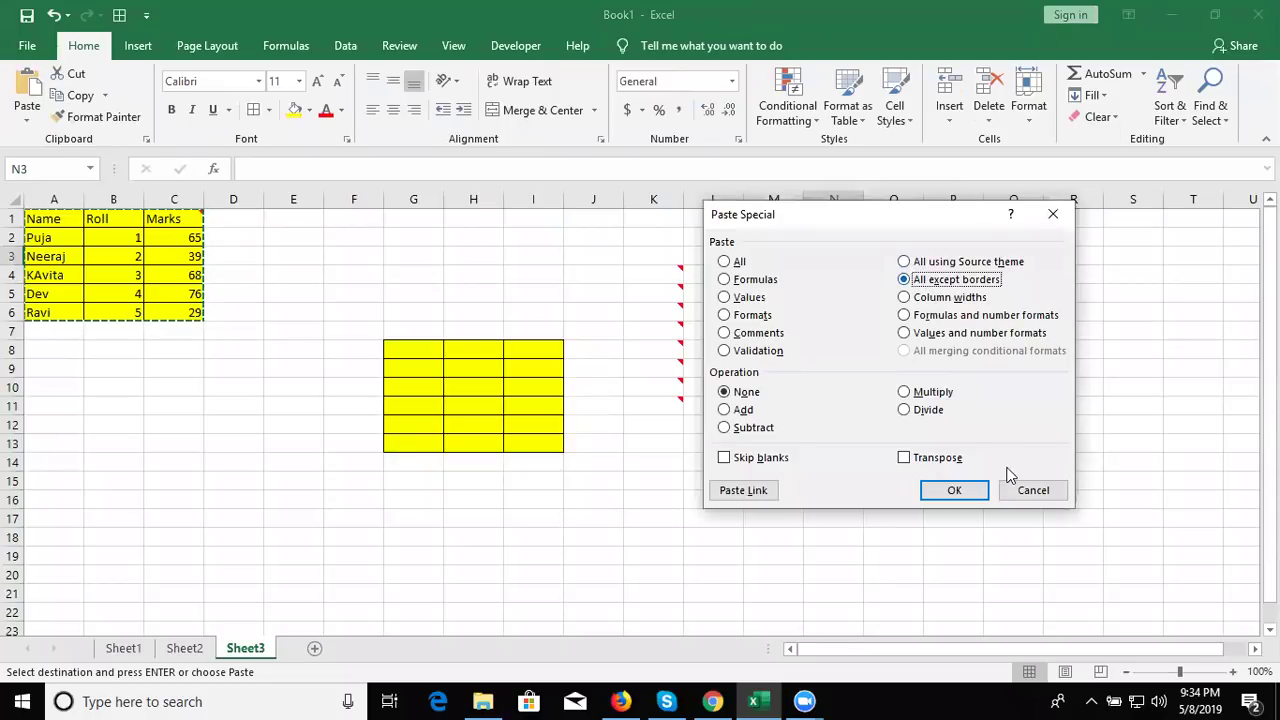
left_click(966, 497)
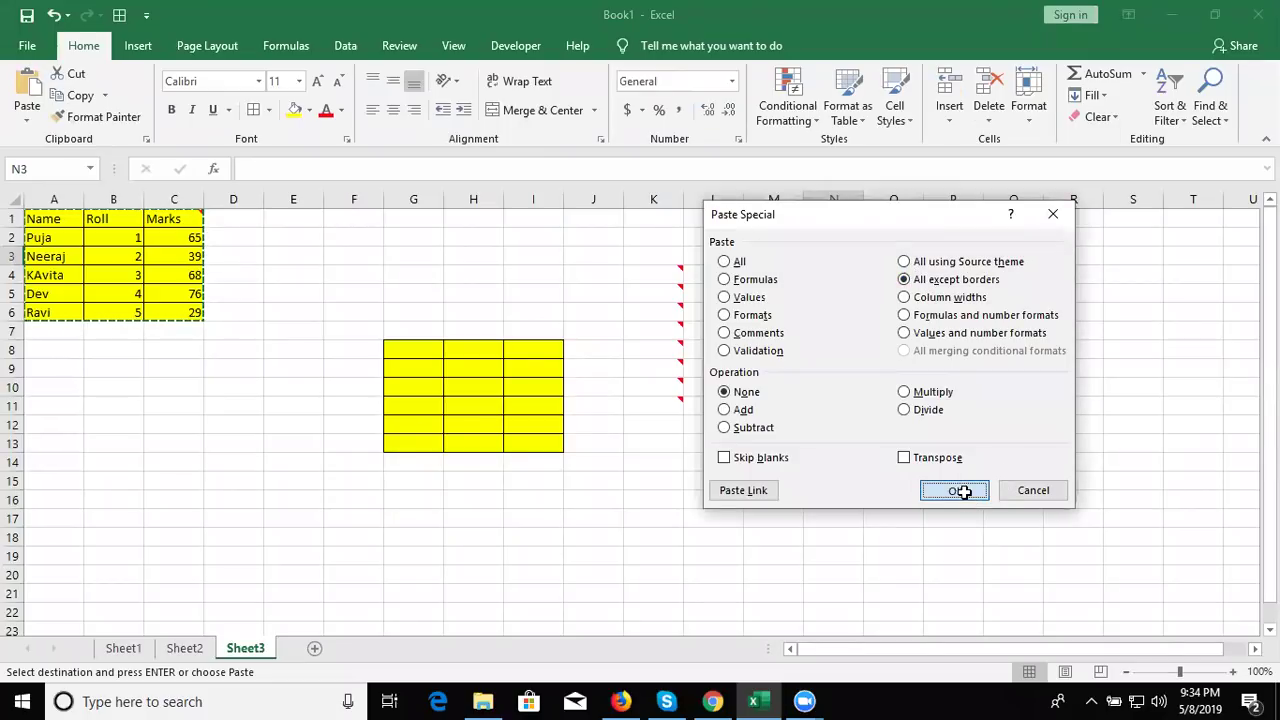
left_click(857, 458)
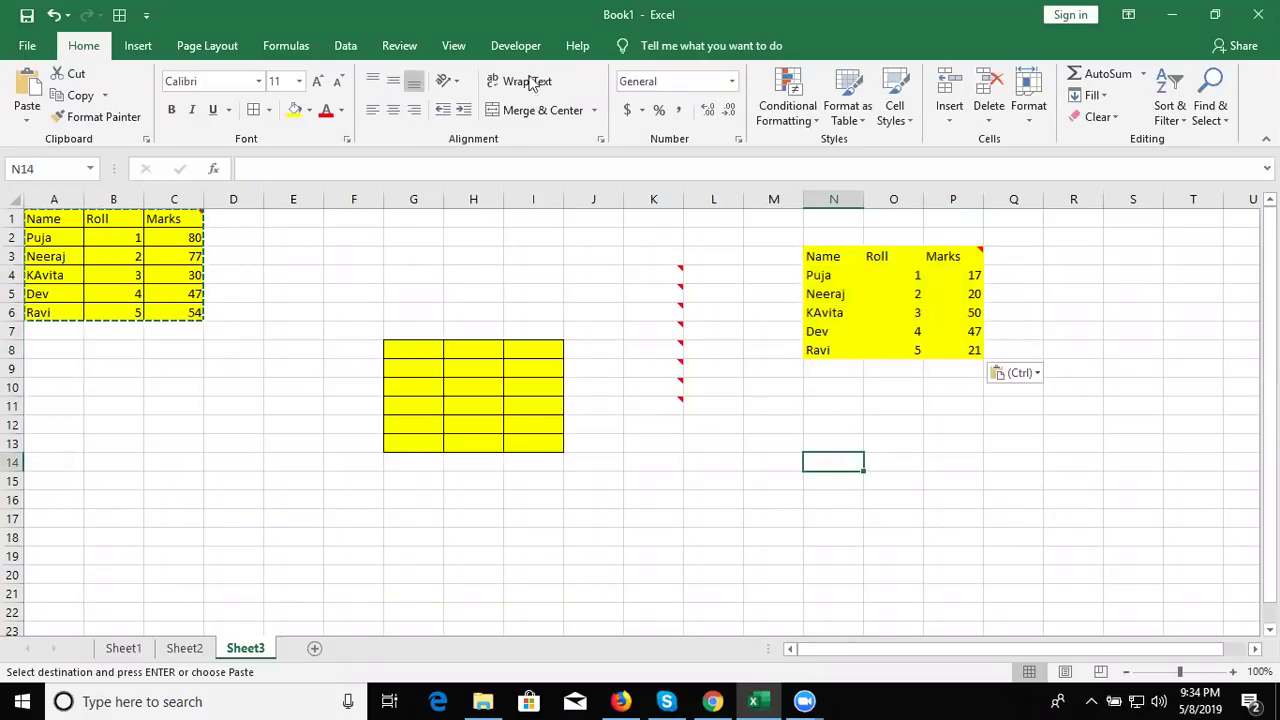
Start a Paste Special of the copied student table into cell I4 from its context menu
right_click(538, 276)
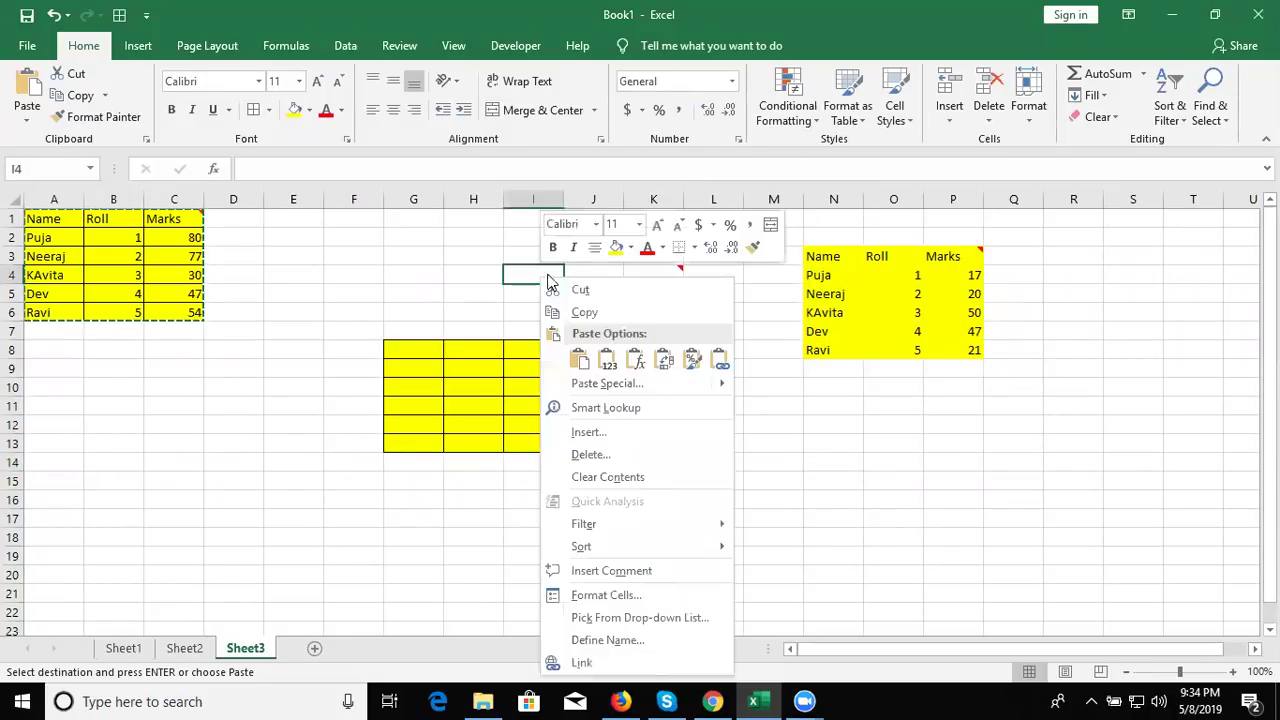
left_click(587, 386)
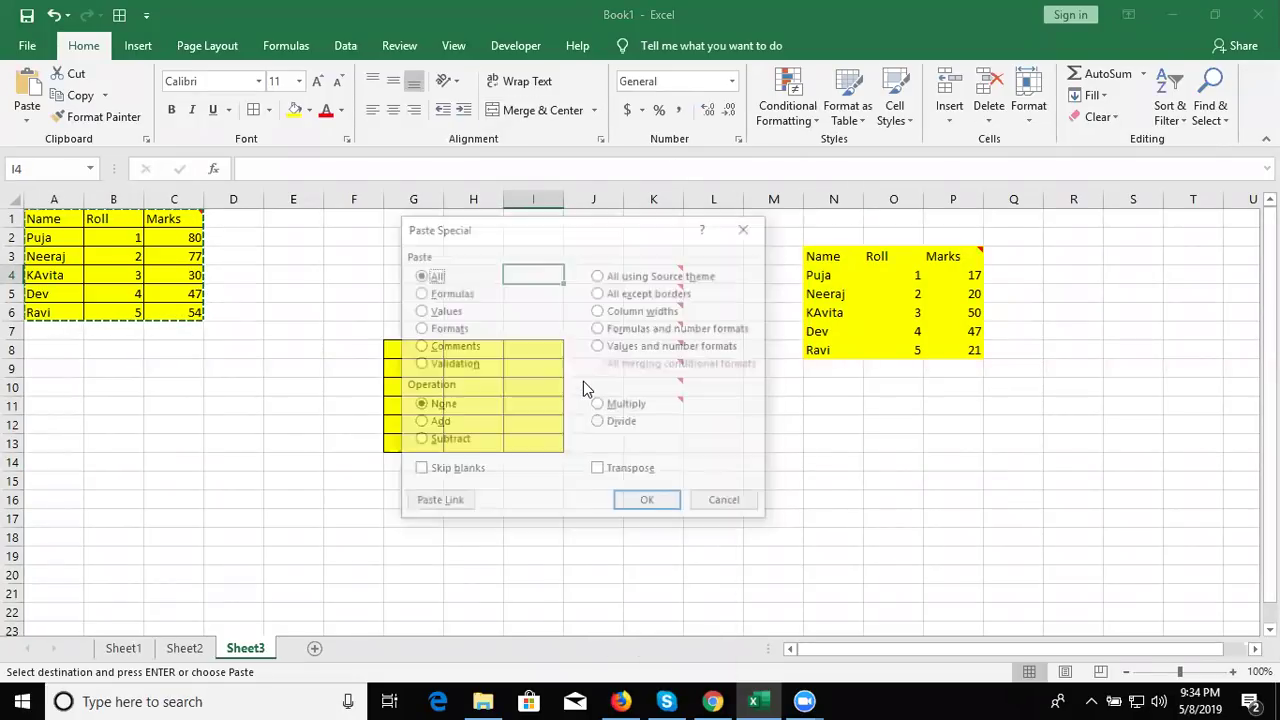
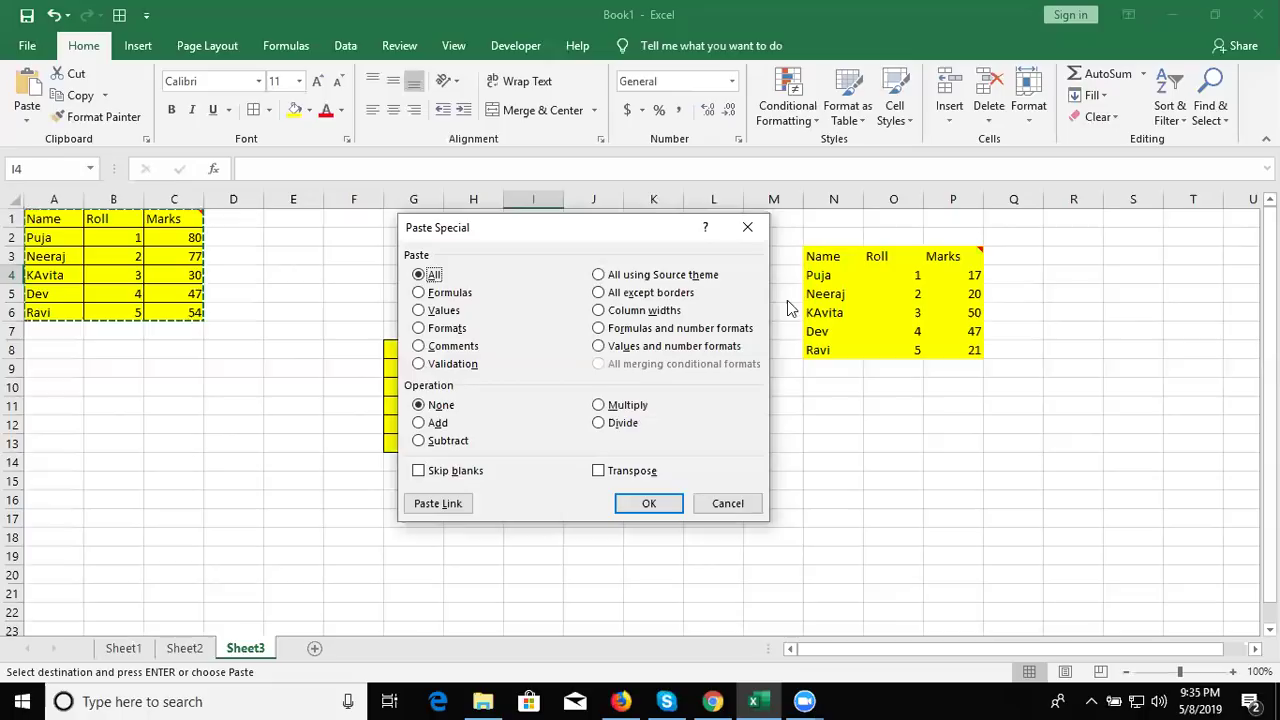
Try the formulas and all-except-borders paste options, then apply Column widths only
left_click(740, 331)
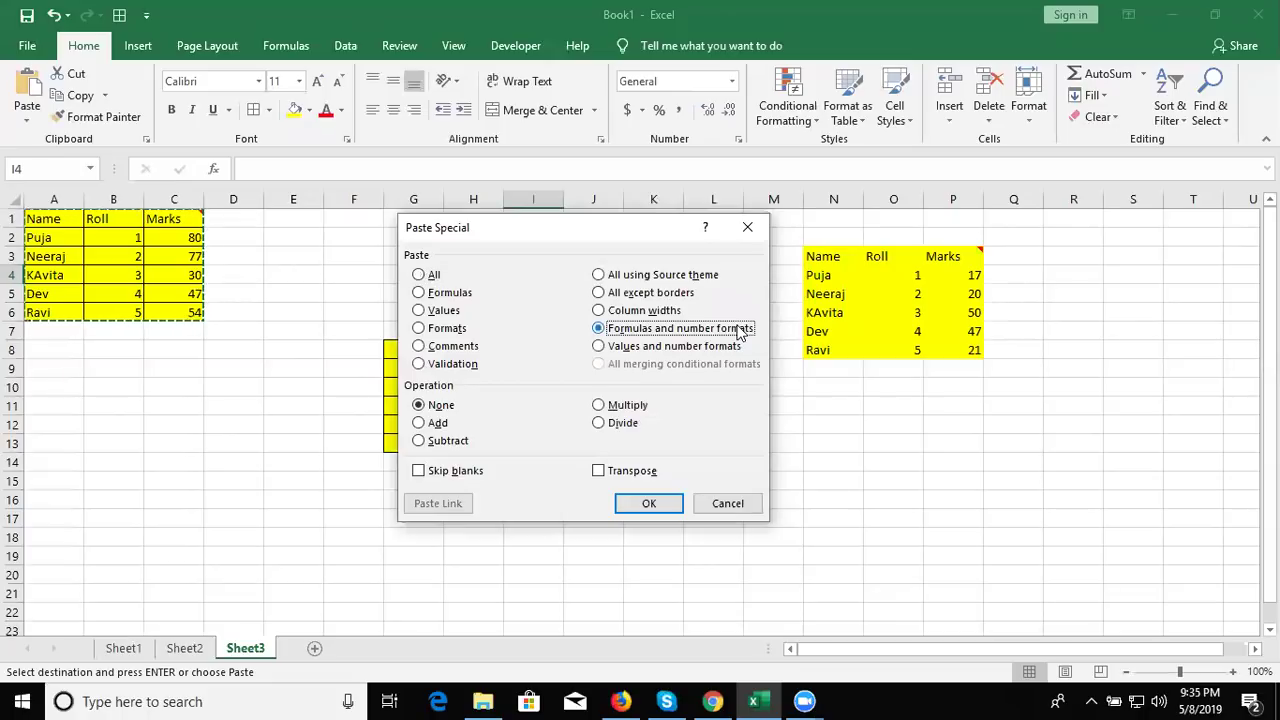
left_click(638, 299)
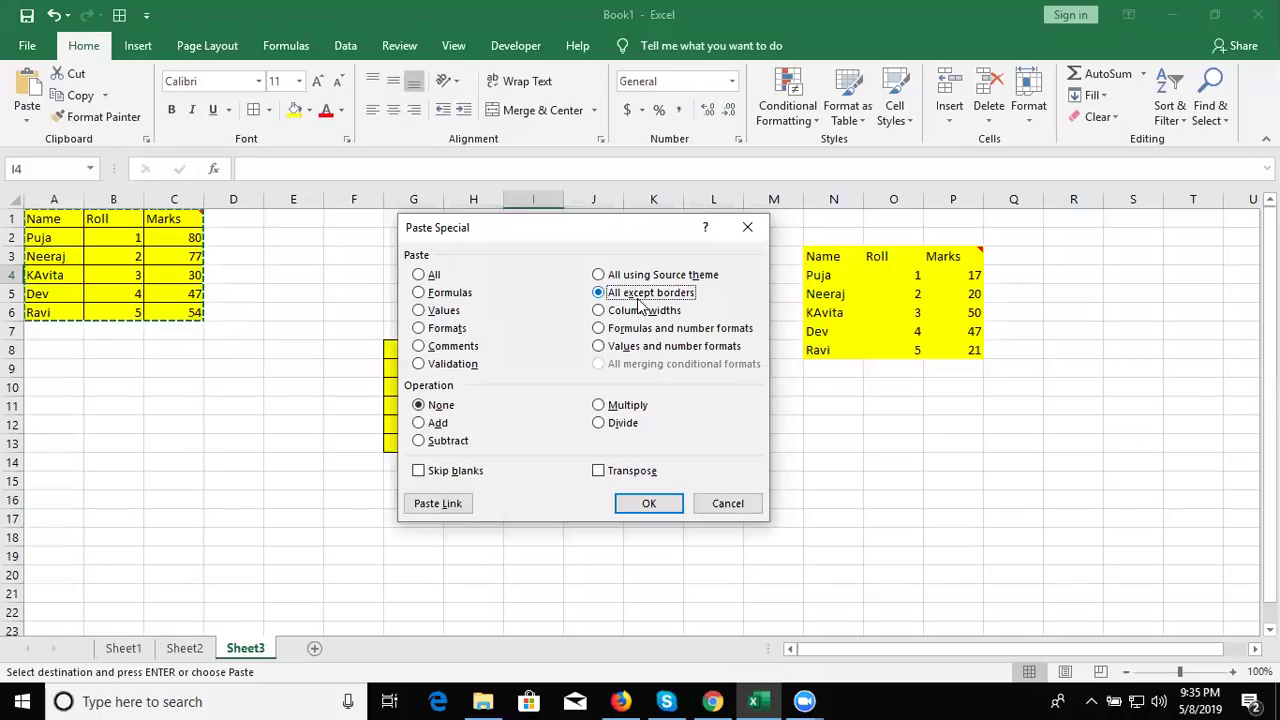
left_click(641, 311)
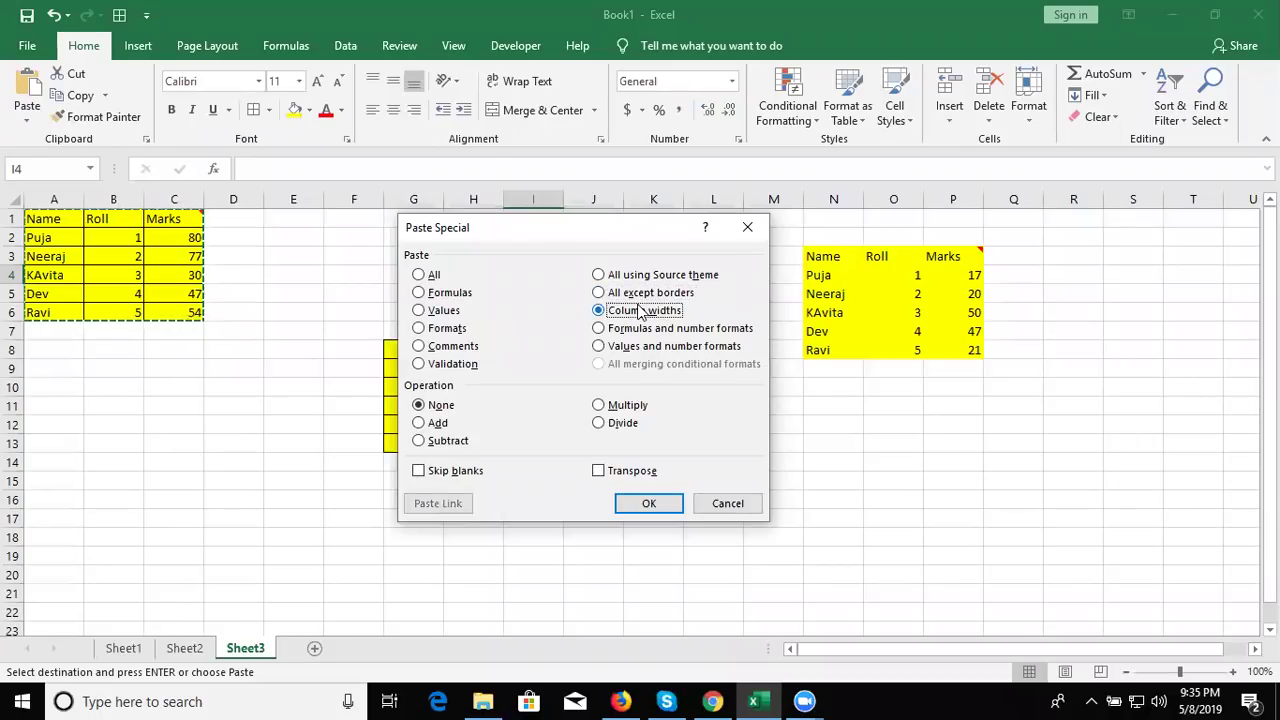
key("Return")
left_click(640, 312)
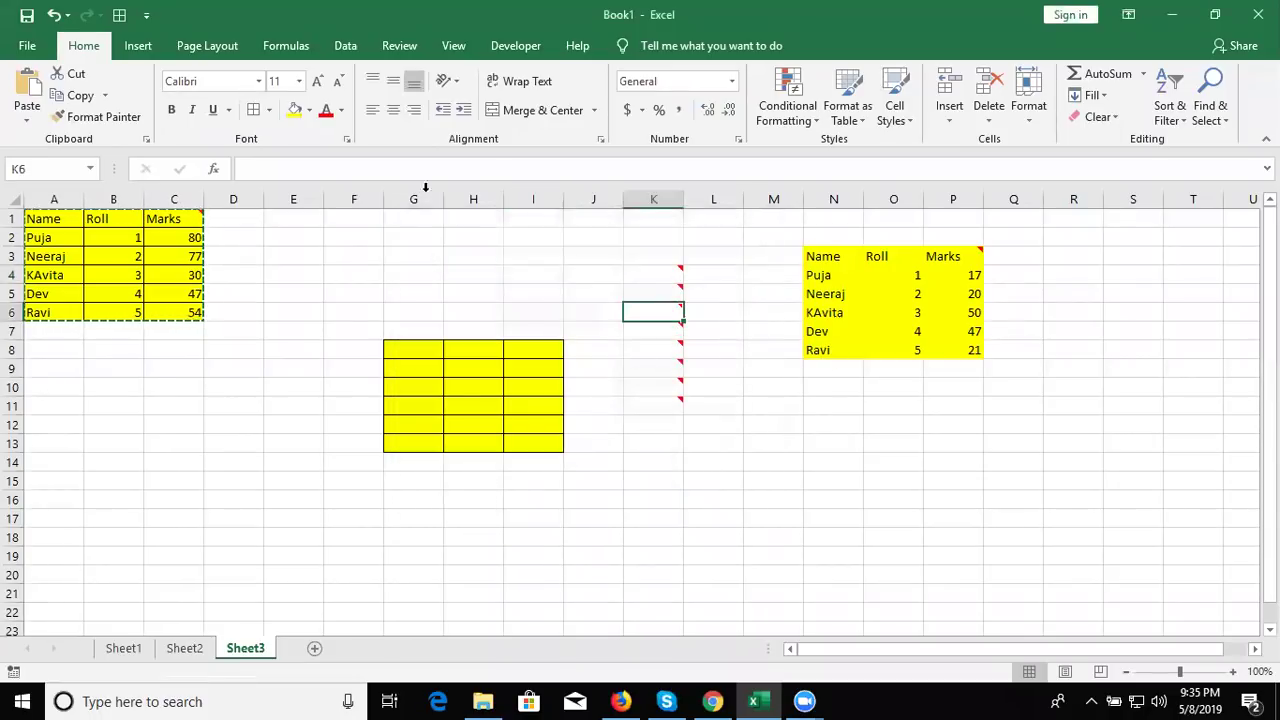
Clear columns F through P and narrow column C to fit the Marks values
left_click_drag(341, 197, 949, 305)
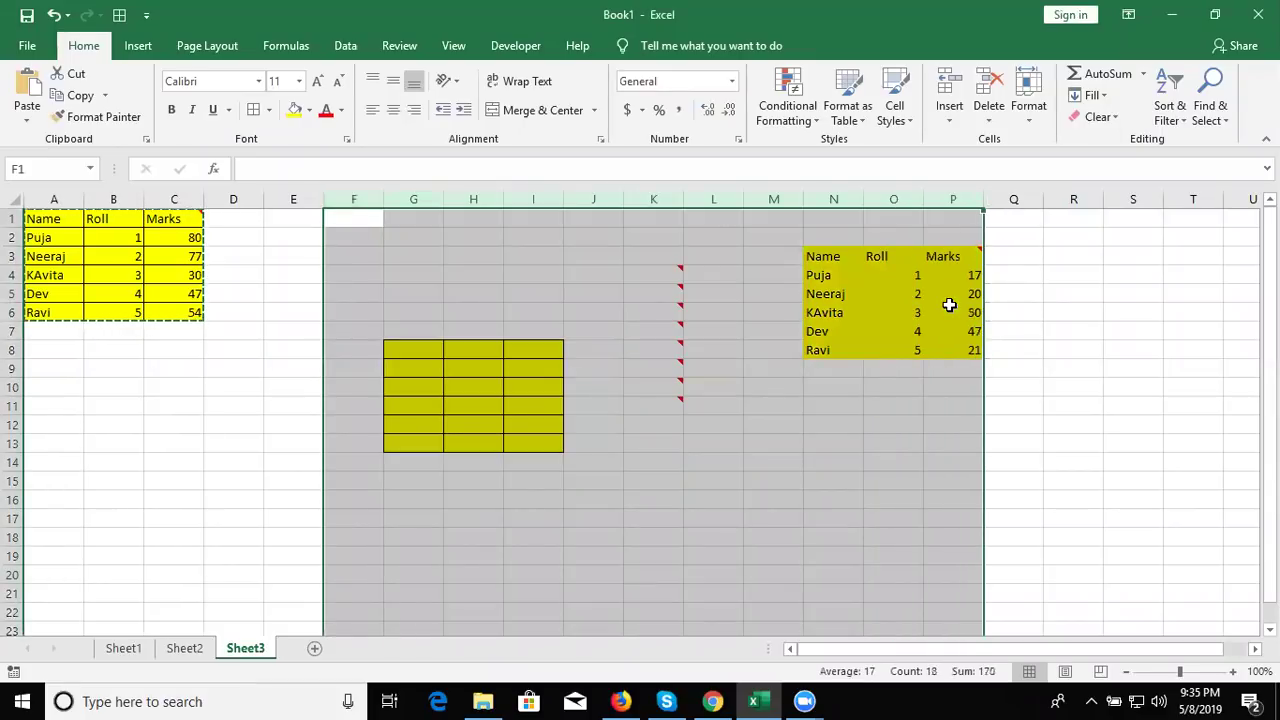
key("ctrl+minus")
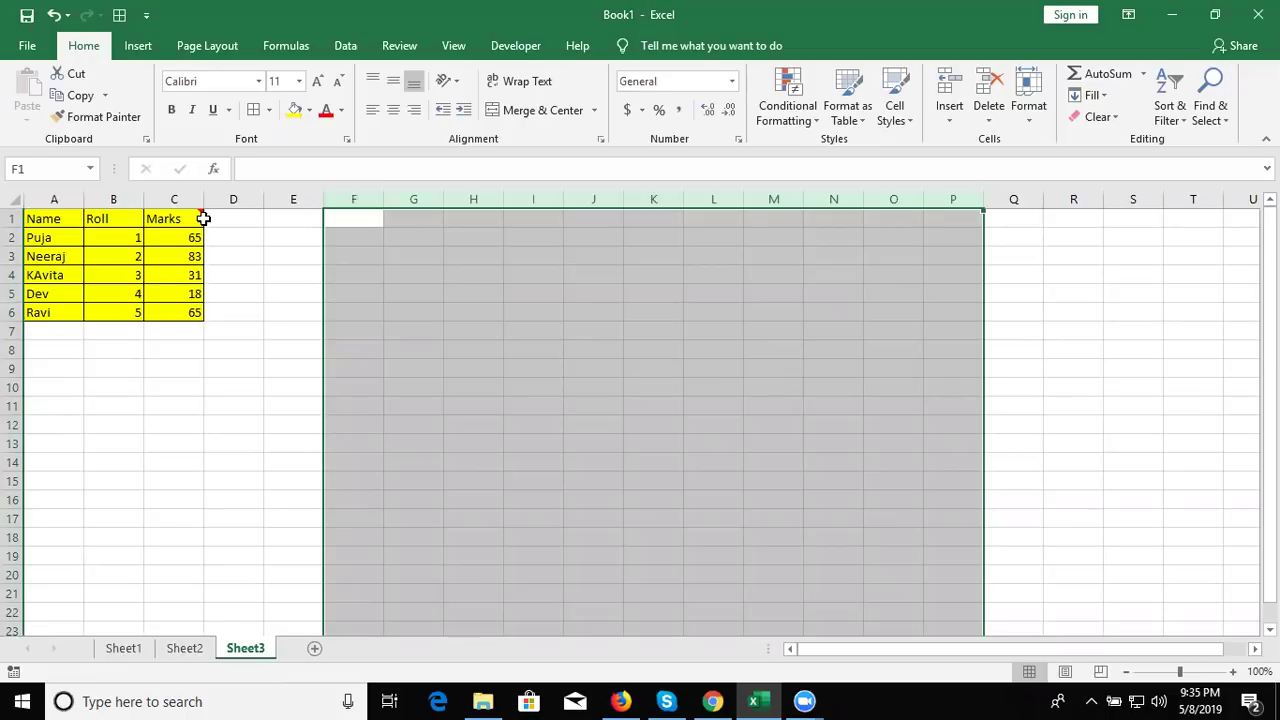
left_click_drag(204, 199, 181, 201)
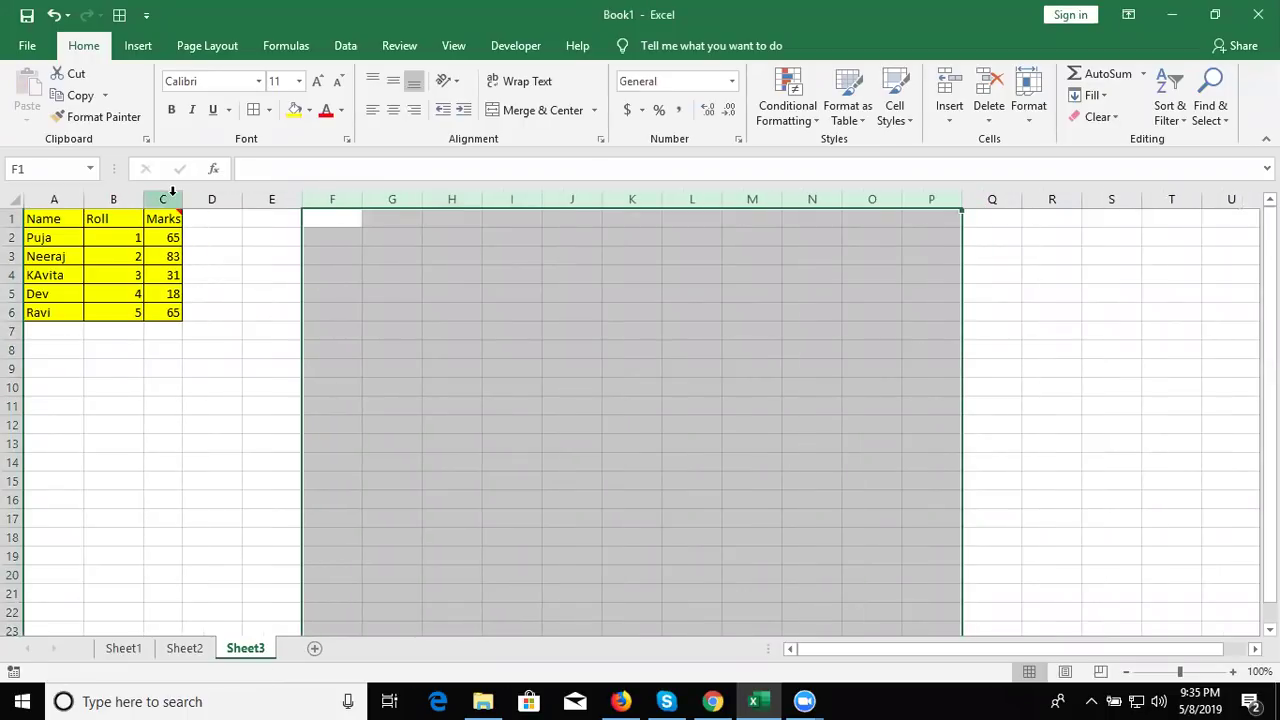
left_click(302, 204)
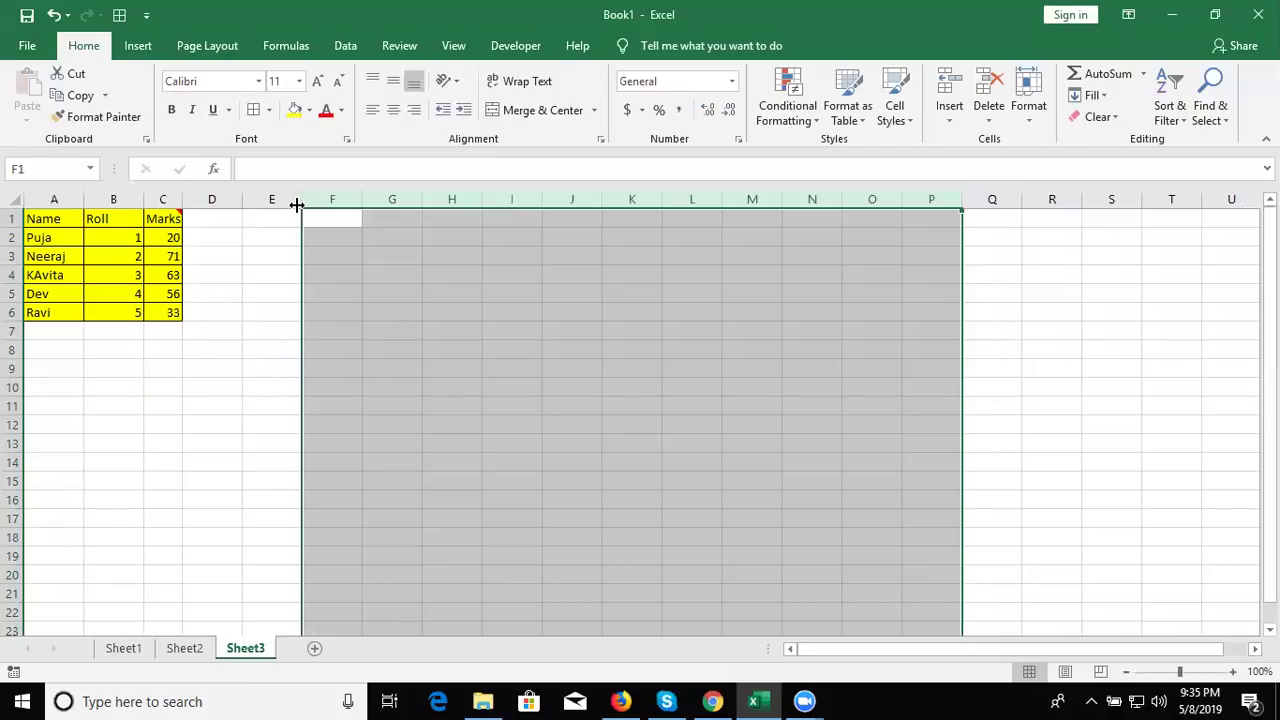
Auto-fit columns B and A to the Roll header and names, ending at A1
double_click(142, 203)
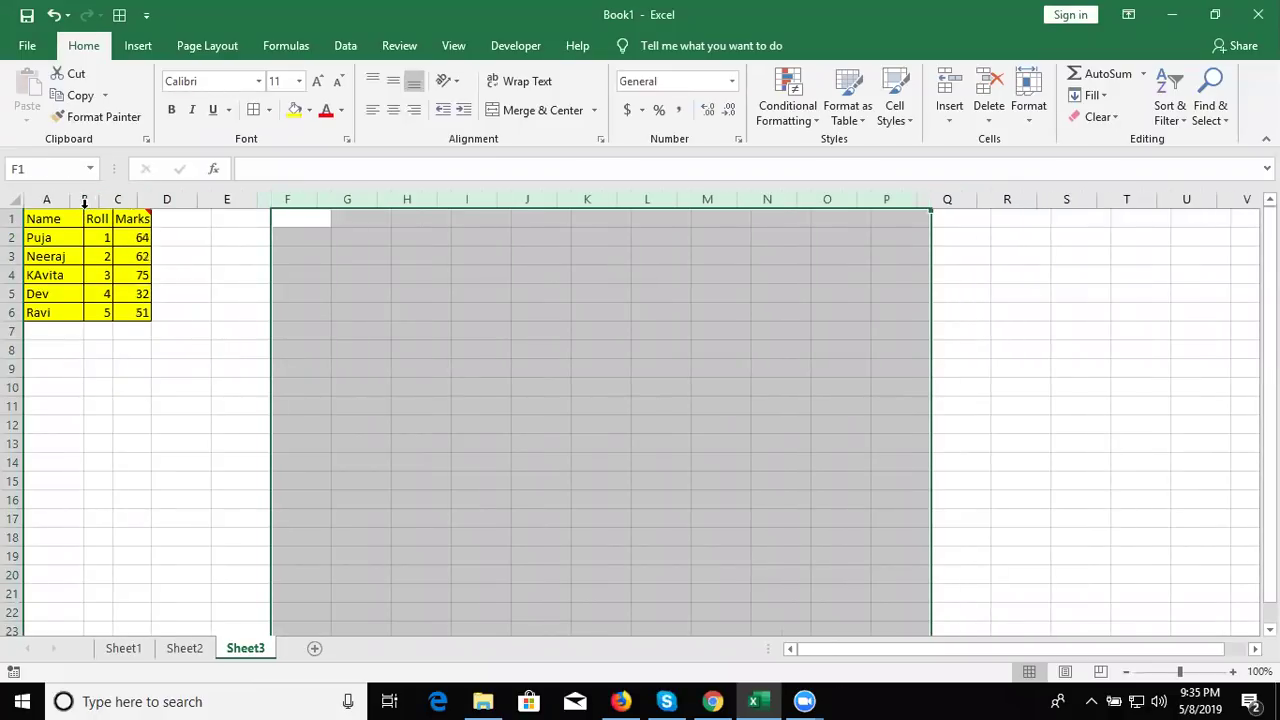
double_click(84, 205)
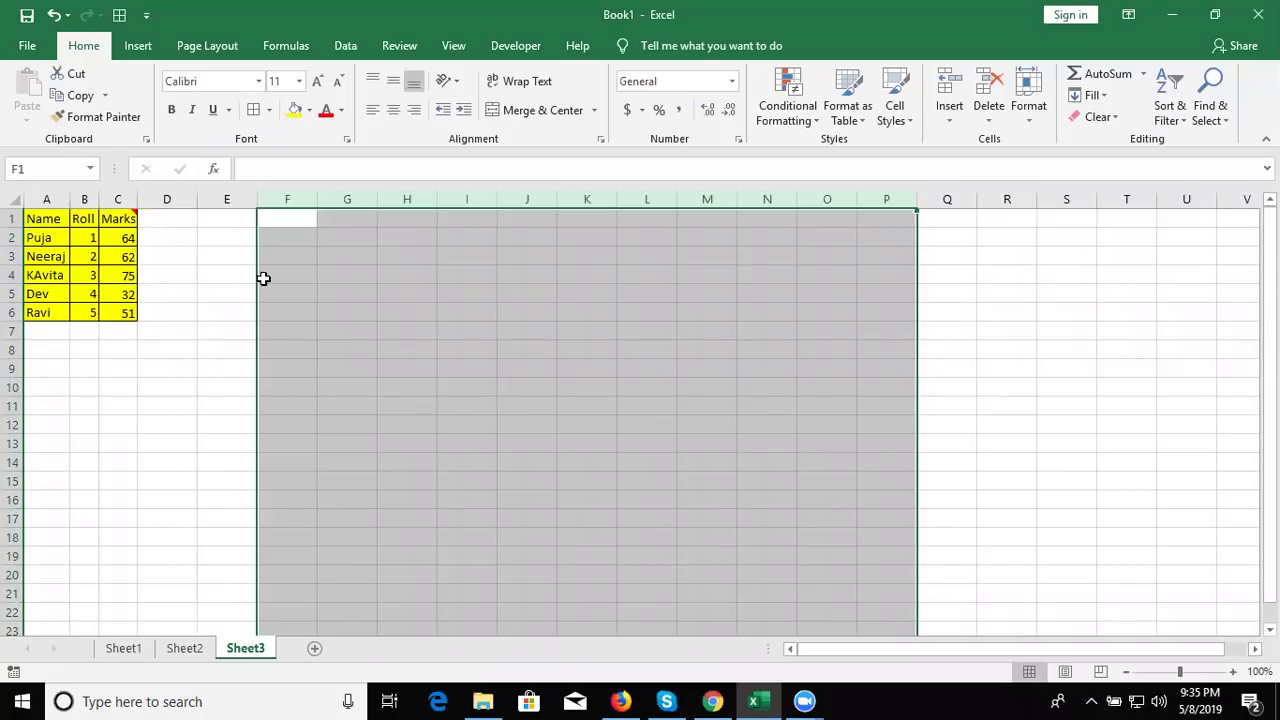
left_click_drag(224, 272, 876, 443)
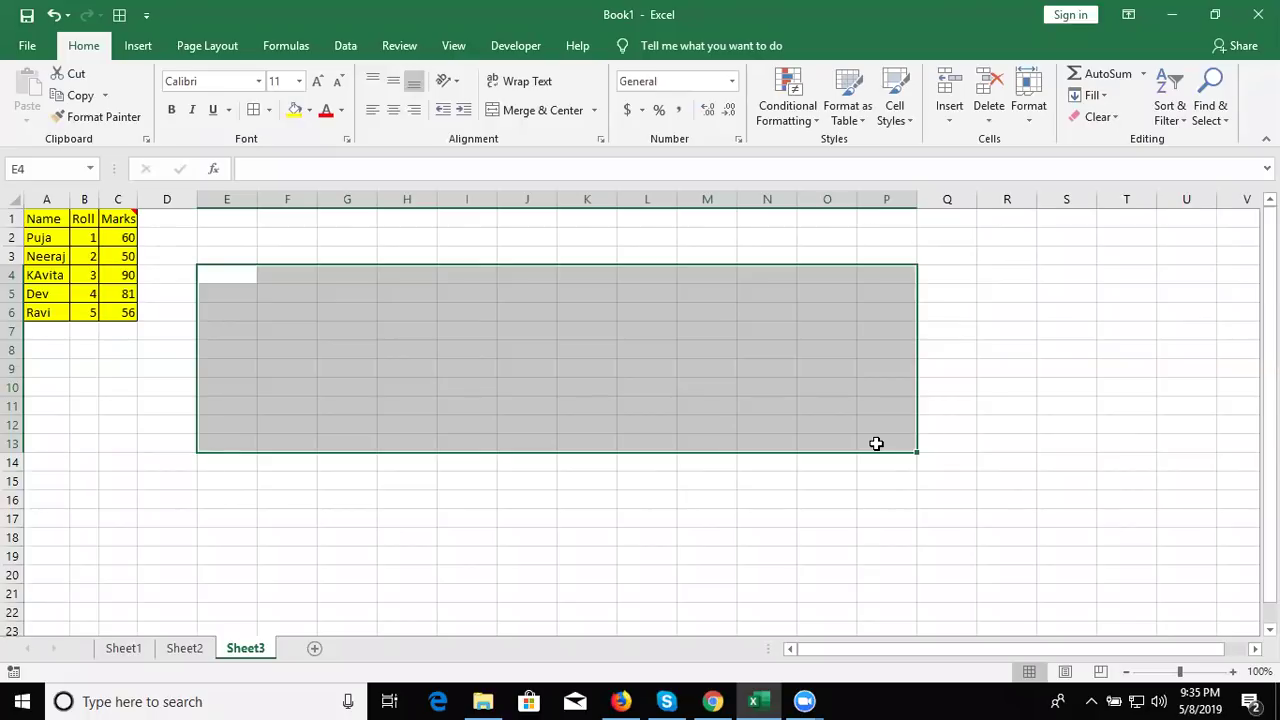
left_click(84, 272)
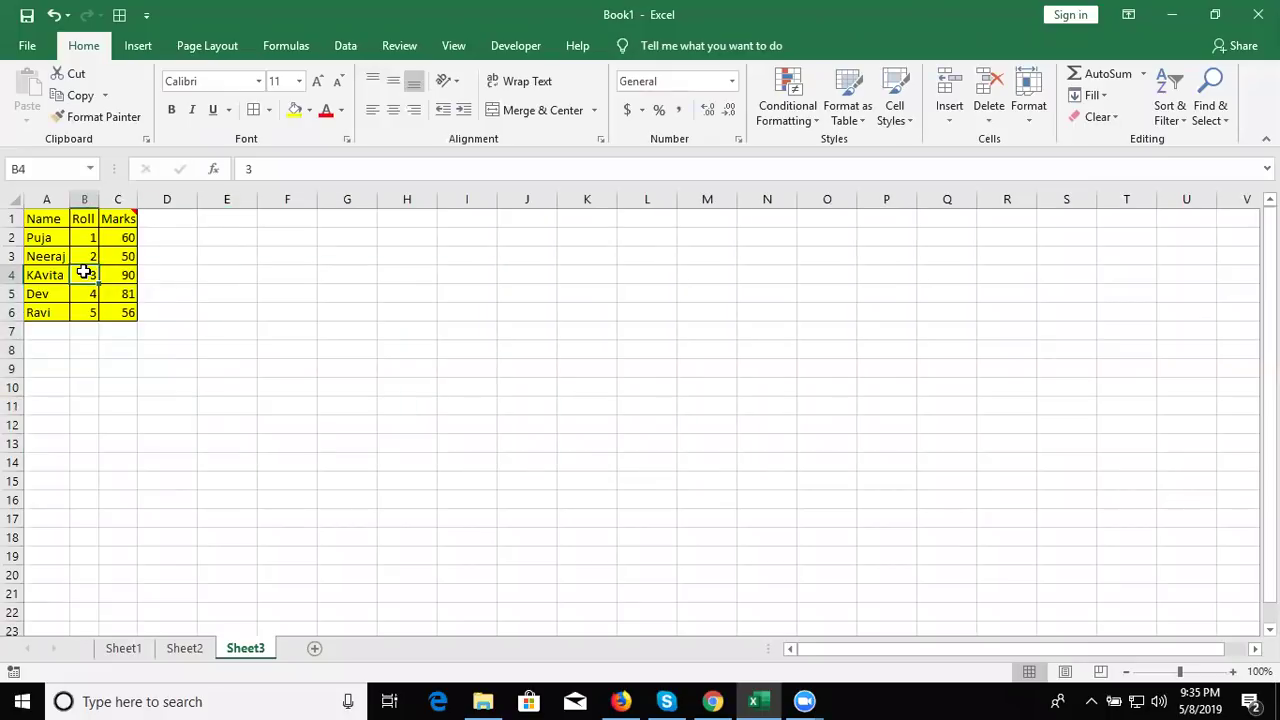
left_click(45, 217)
Copy the table A1:C6 and paste it starting at cell K1
left_click_drag(96, 240, 126, 311)
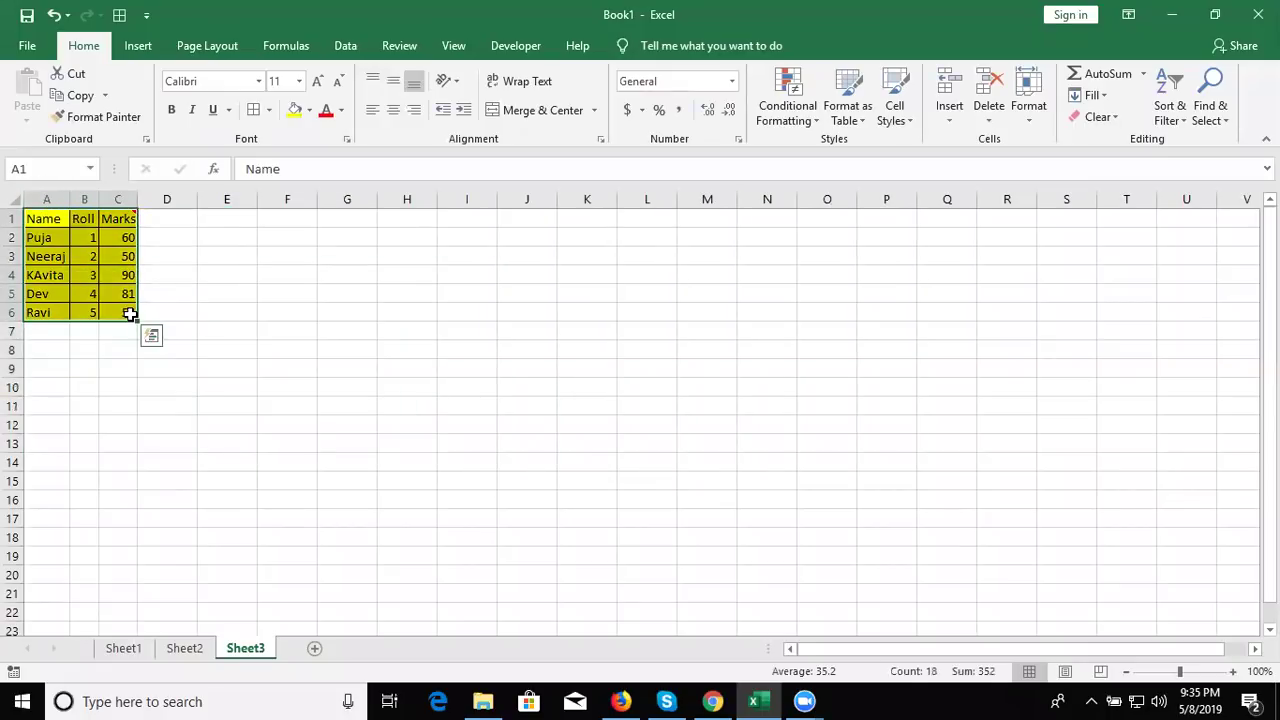
key("ctrl+c")
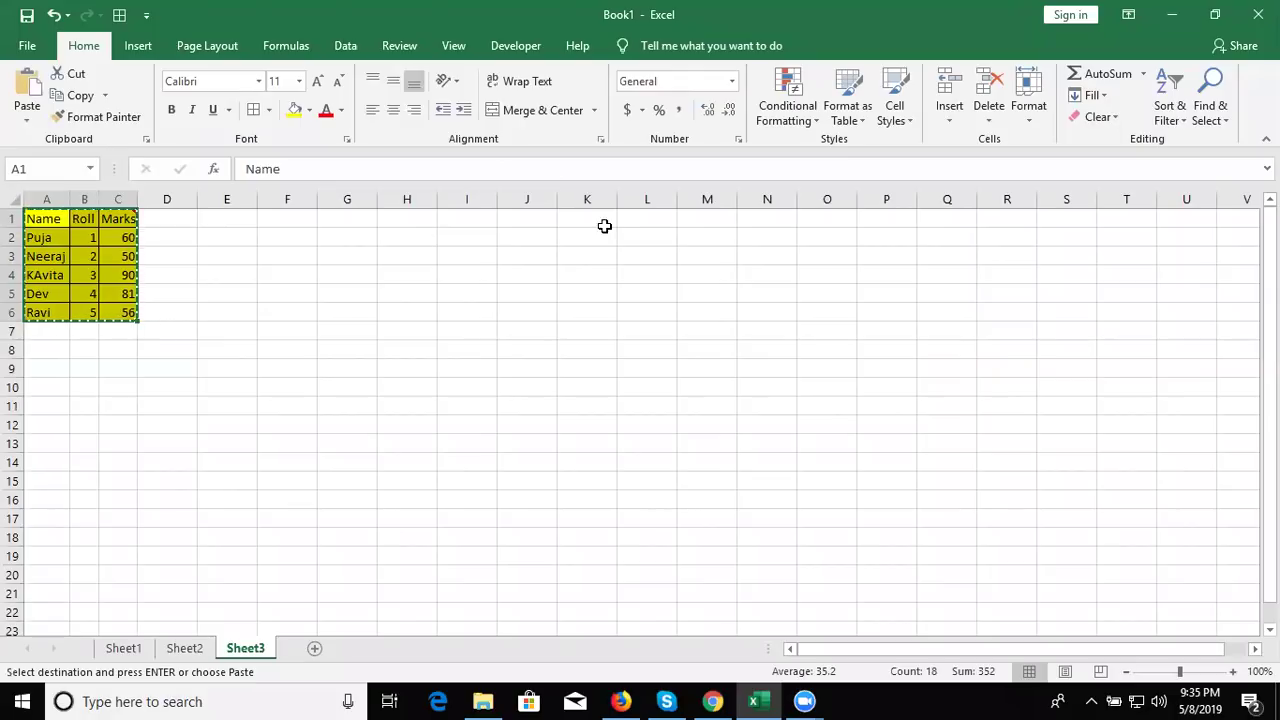
left_click(604, 220)
key("ctrl+v")
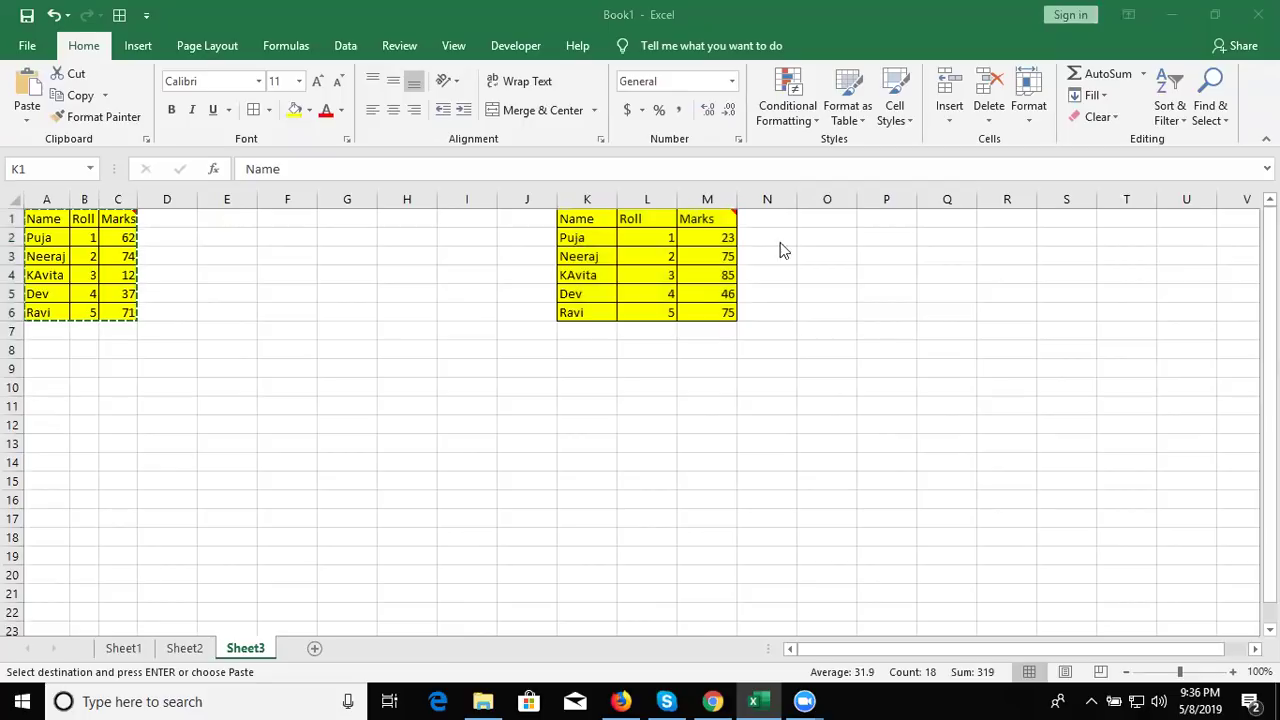
Paste Special Column widths onto the K1 copy so columns K–M match the source
right_click(605, 220)
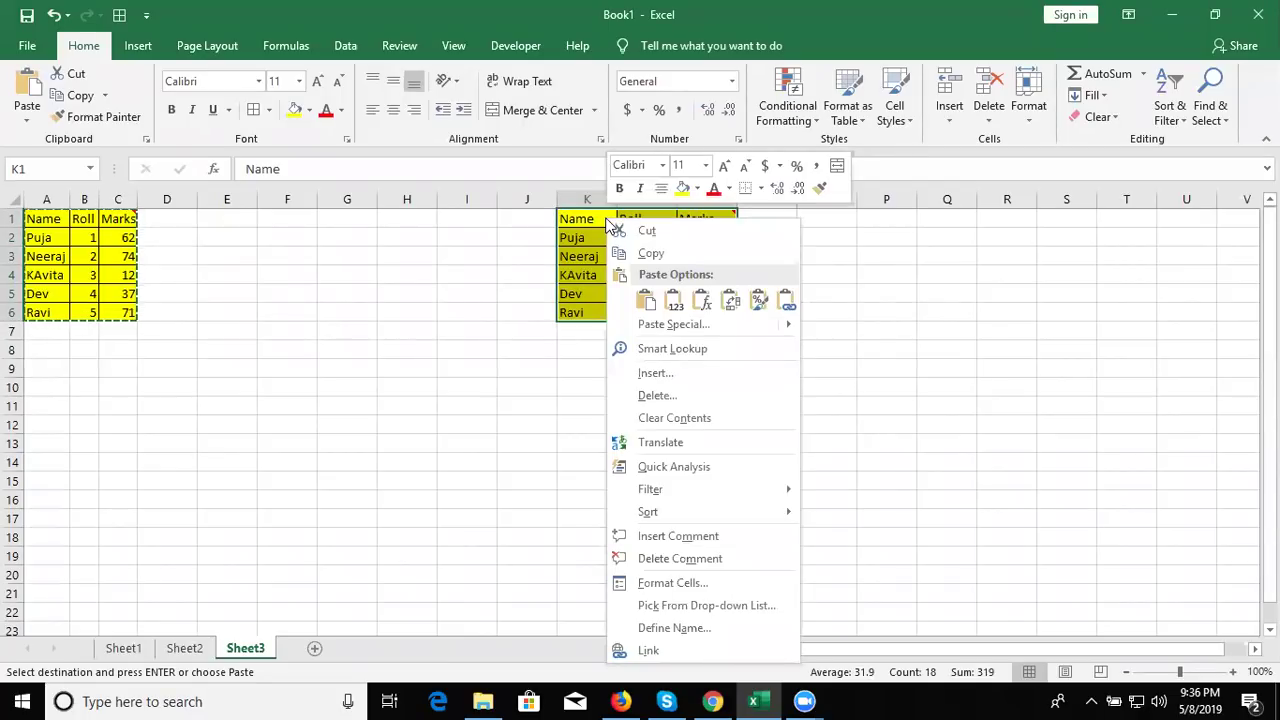
left_click(689, 327)
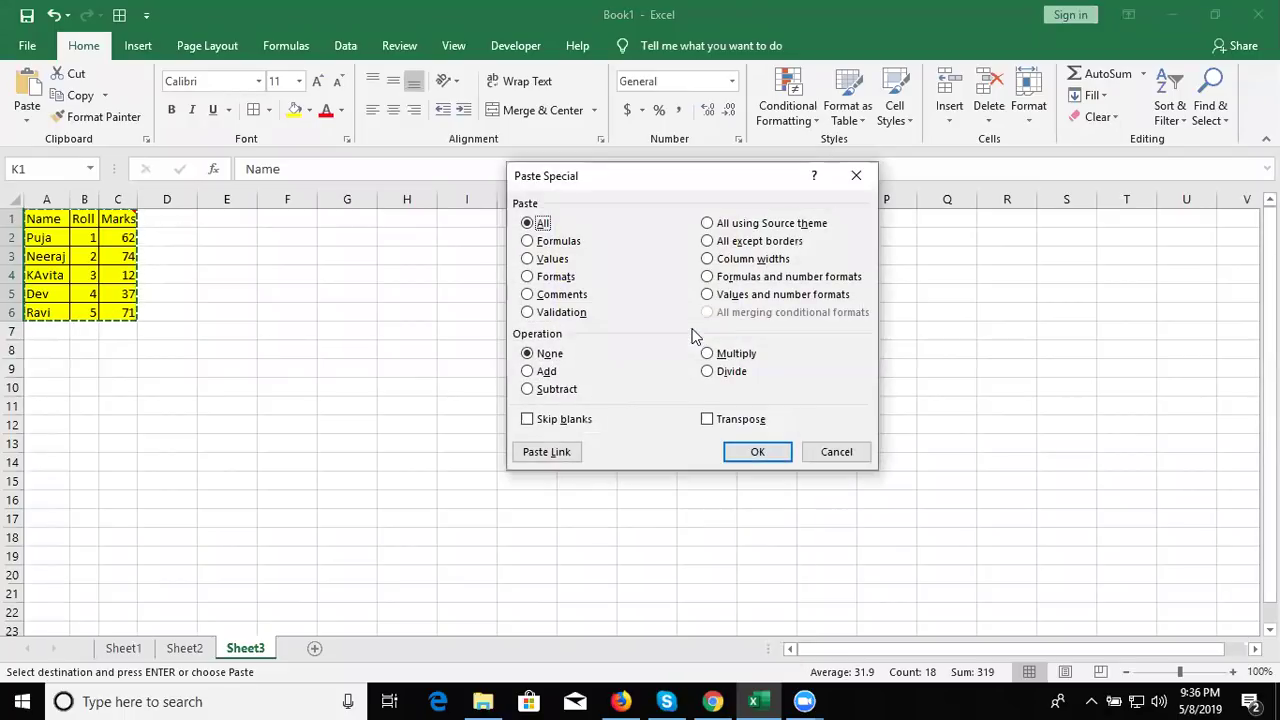
left_click(735, 262)
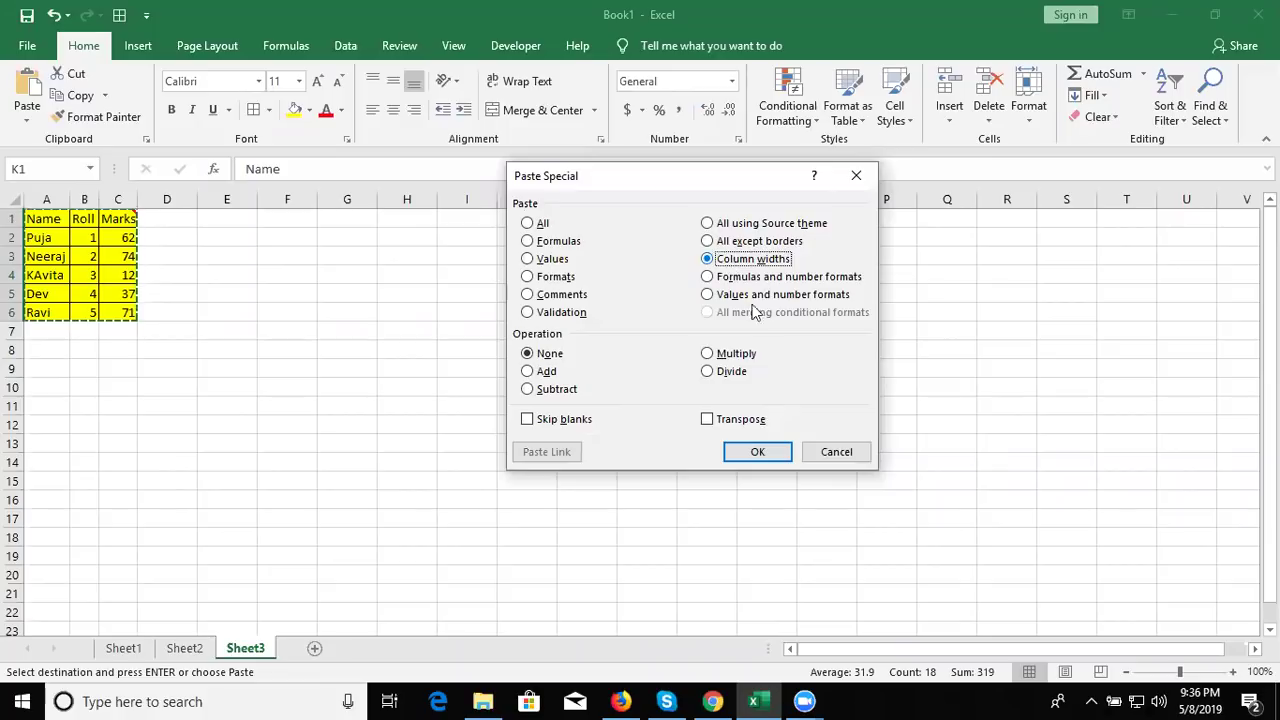
left_click(760, 451)
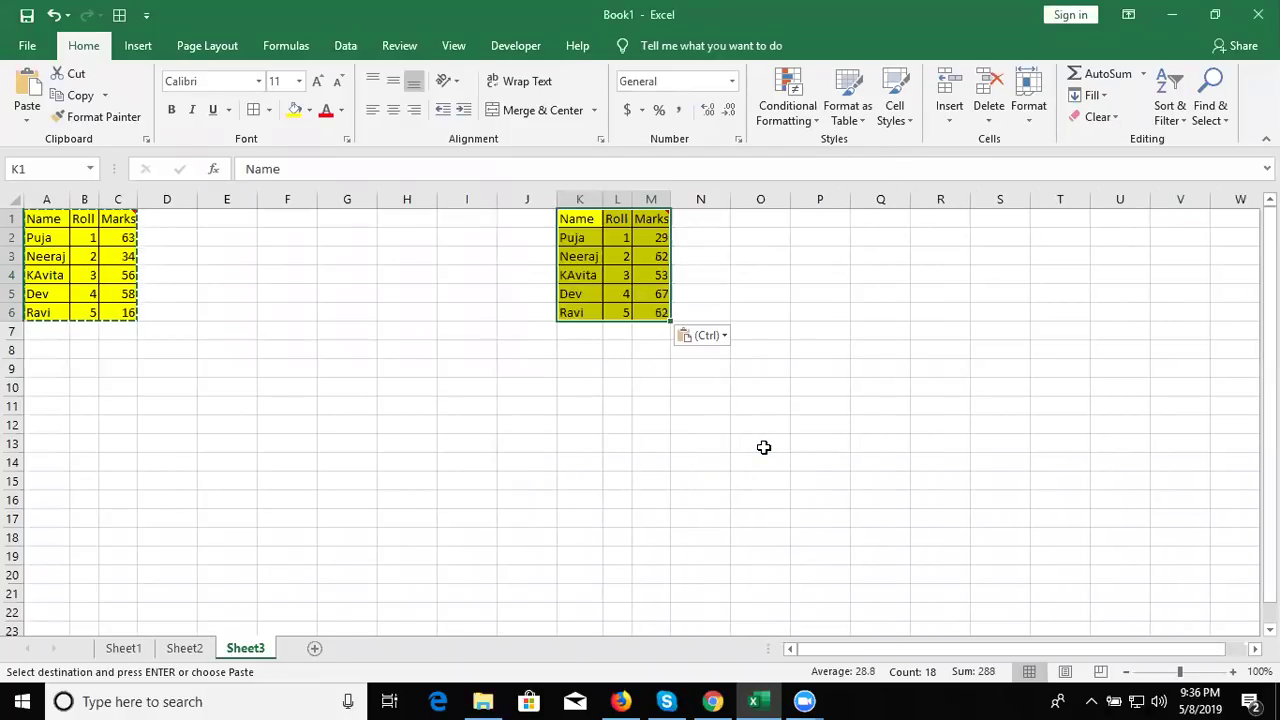
left_click(757, 217)
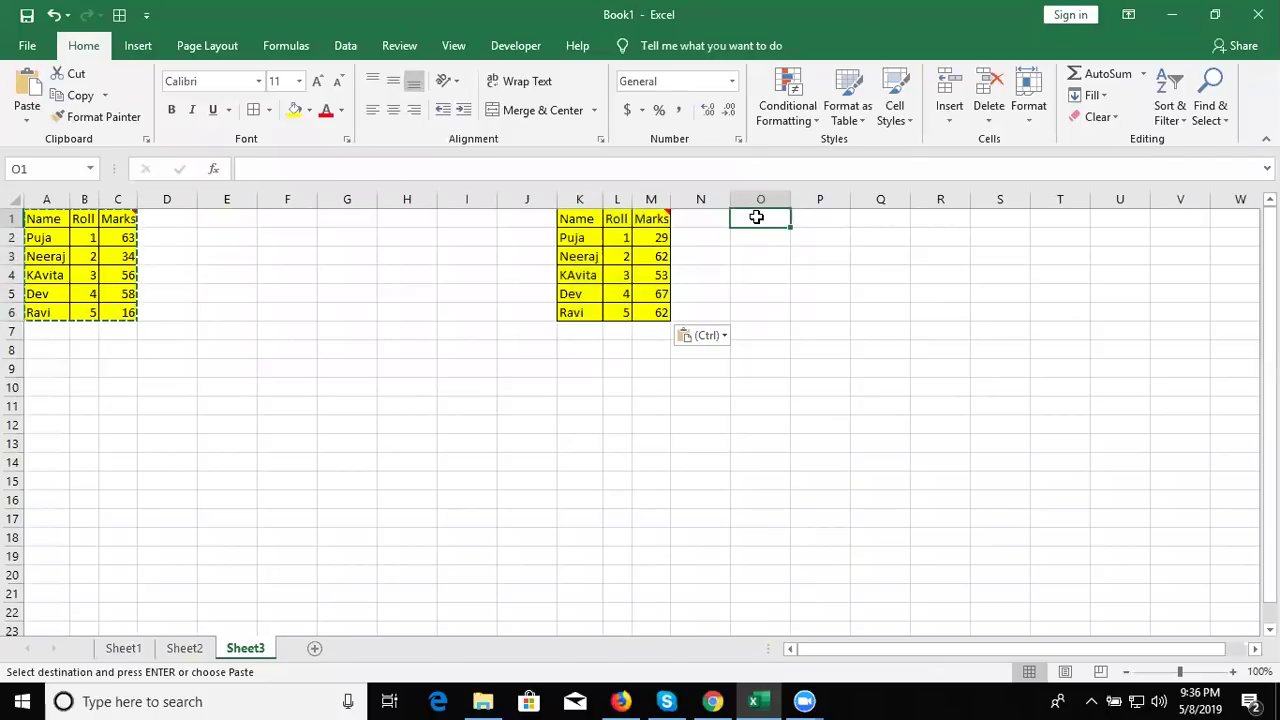
Apply the source column widths at O1 via Paste Special, then paste the table into O1:Q6
right_click(757, 217)
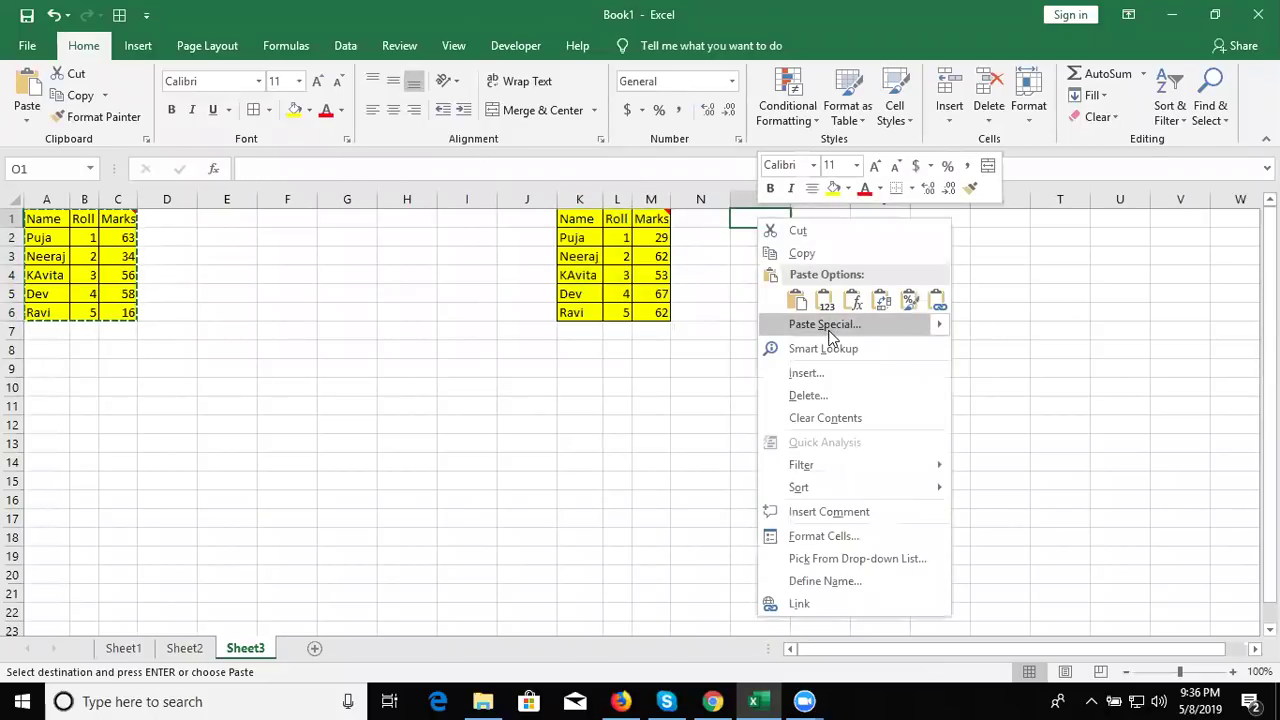
left_click(828, 330)
left_click(870, 264)
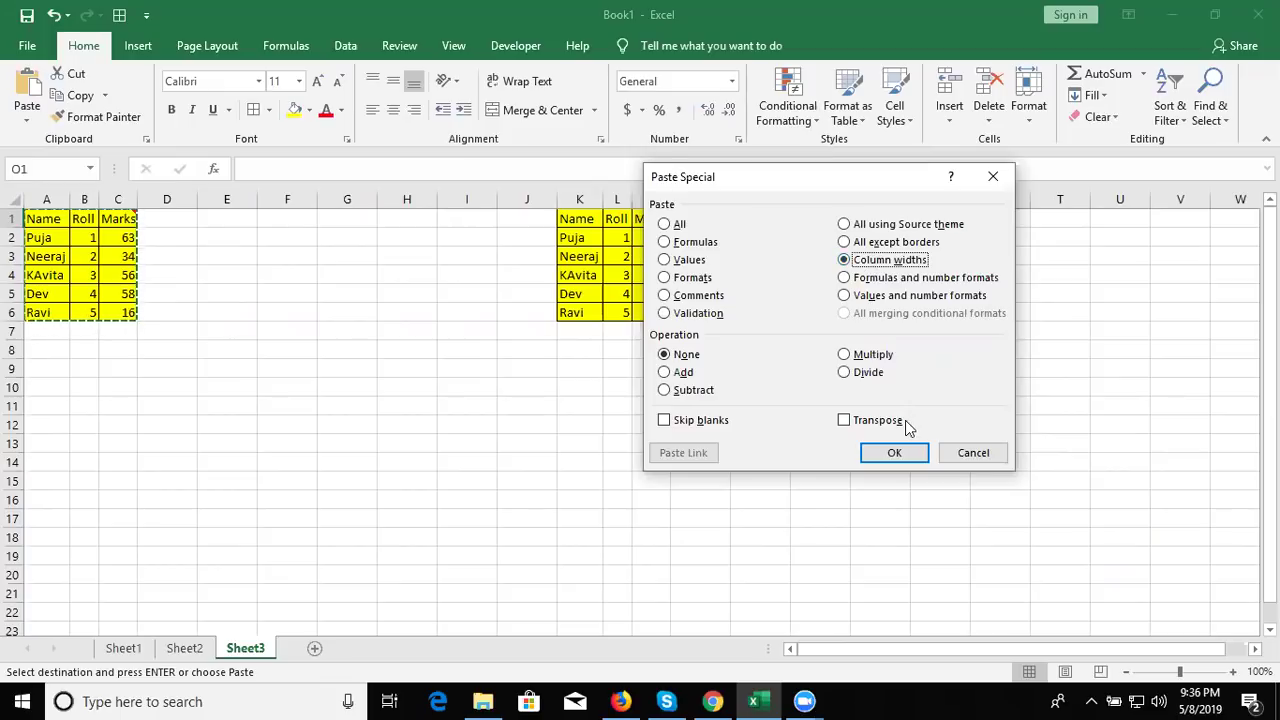
left_click(903, 453)
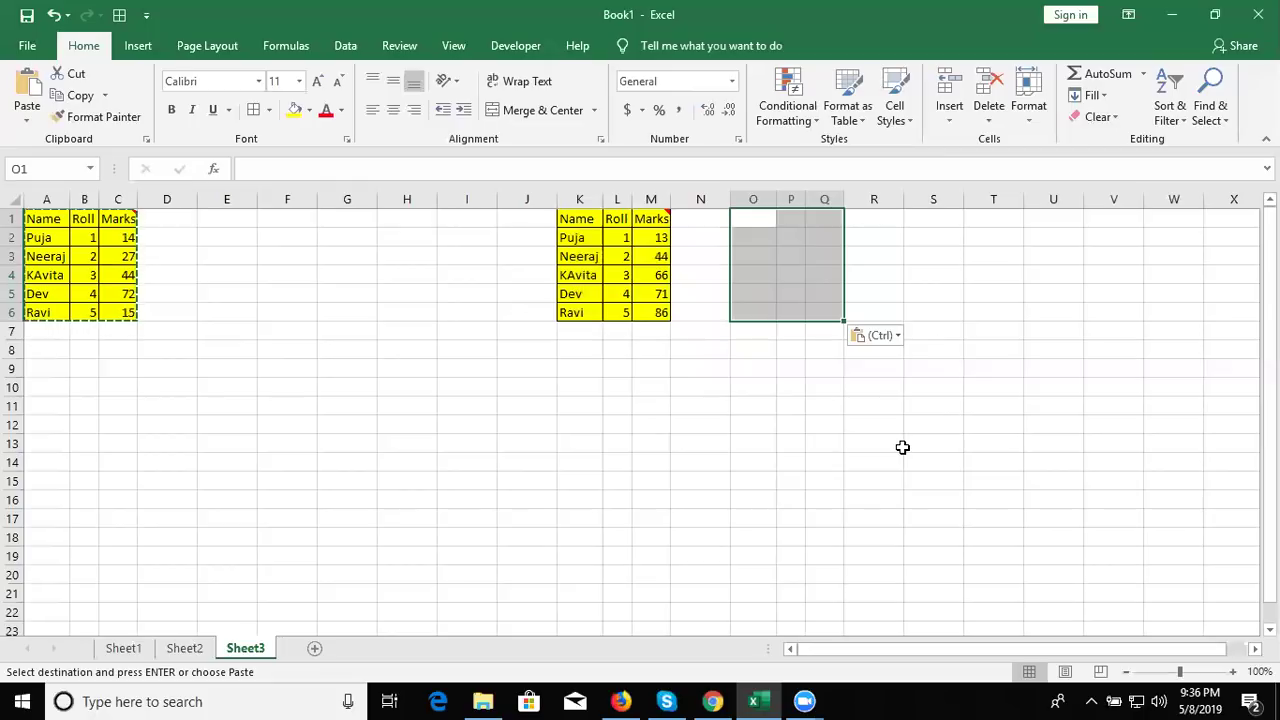
key("ctrl+v")
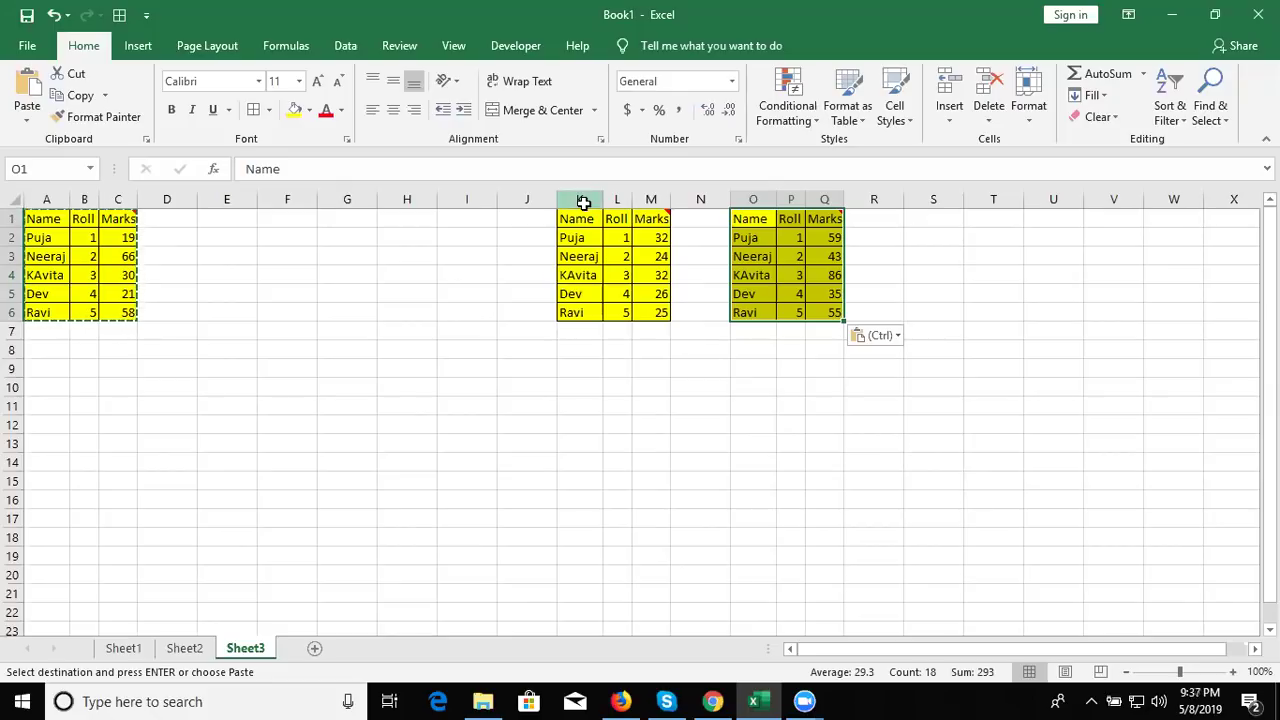
left_click_drag(583, 203, 840, 197)
Delete columns K through Q with Ctrl+minus
key("ctrl+minus")
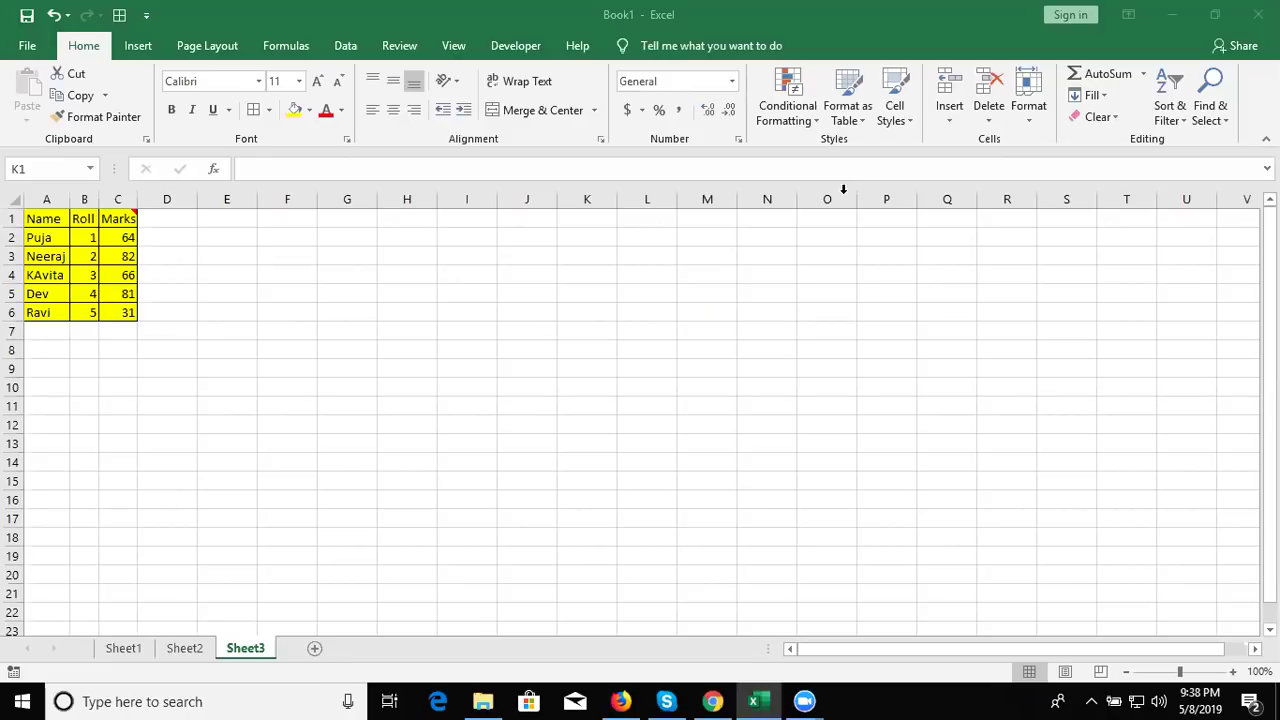
Add a Date header in D1 and fill dates from 7/1 down to row 6
left_click(183, 214)
type("Date")
key("Return")
type("7/1")
key("Return")
left_click(186, 237)
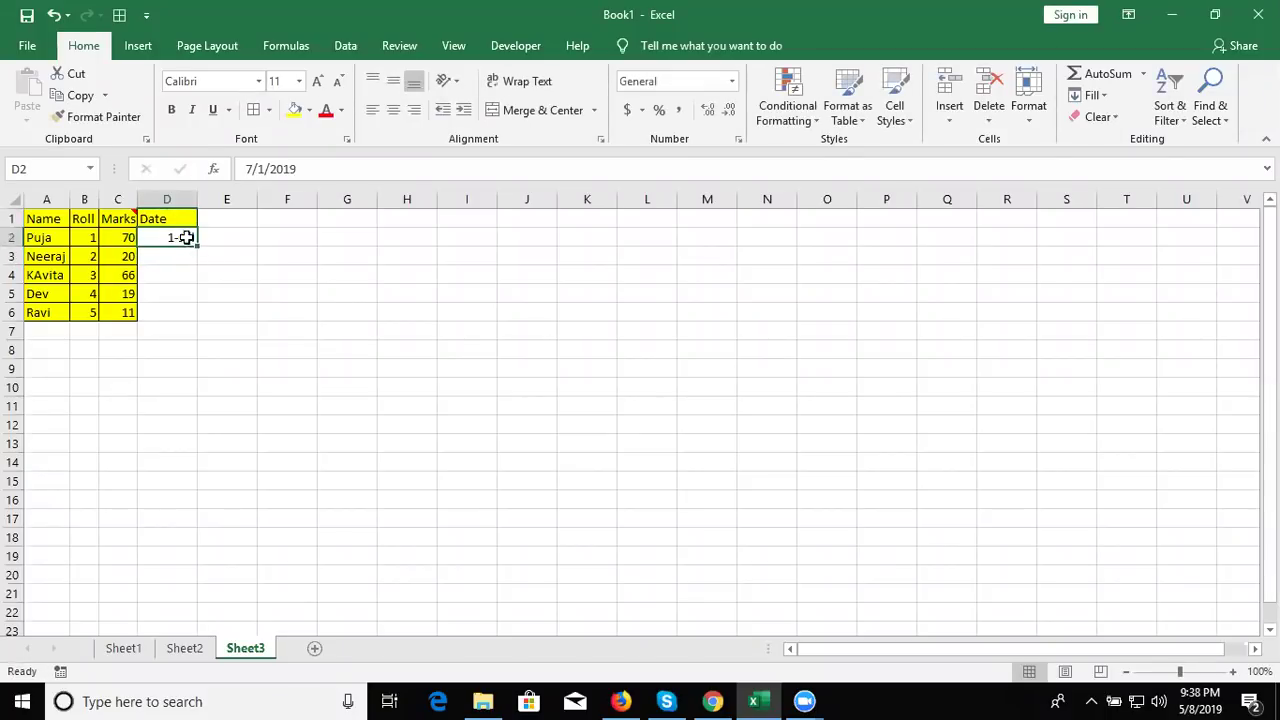
double_click(197, 246)
Apply borders to the Date column cells D1:D6
left_click(177, 216)
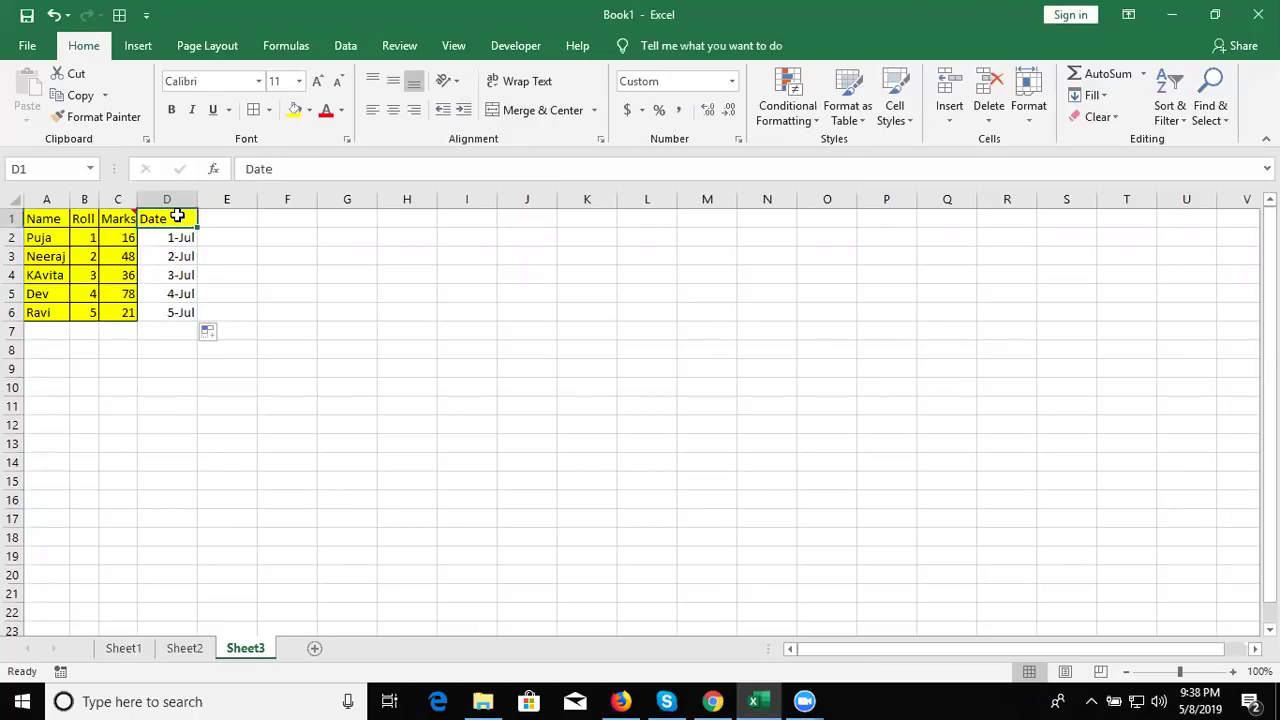
left_click_drag(177, 216, 180, 312)
left_click(256, 111)
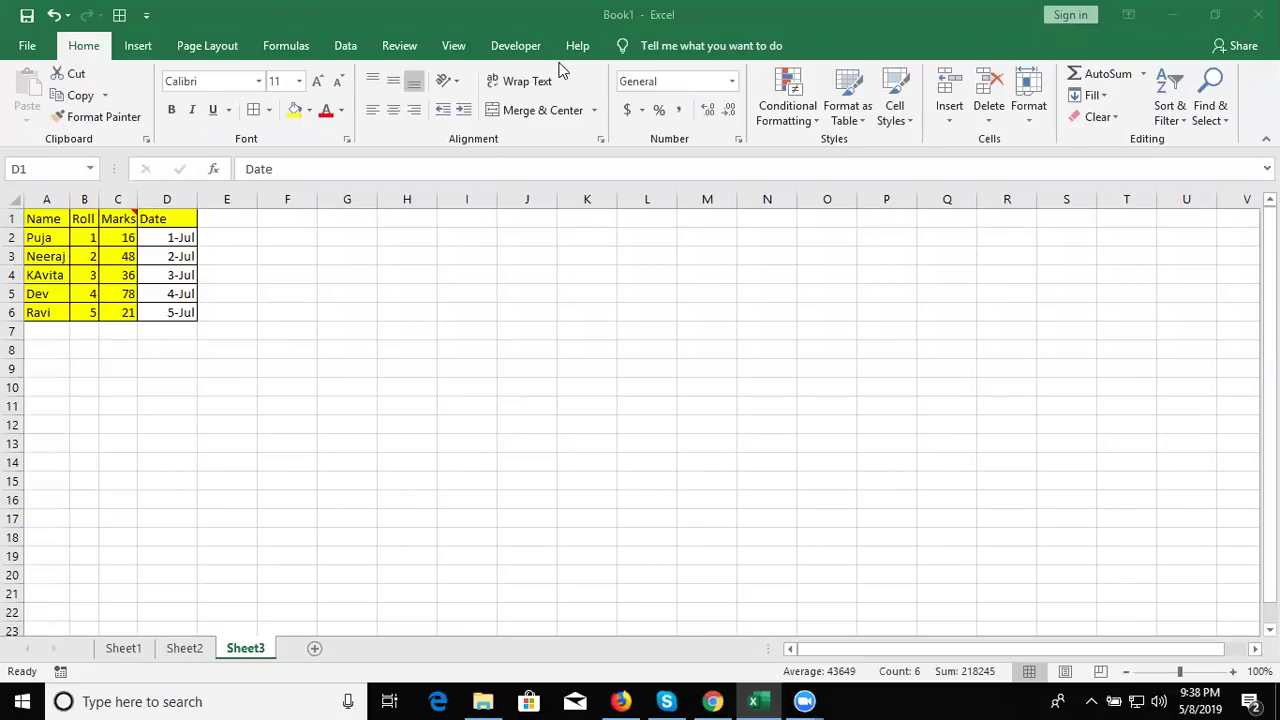
Fill the Date column yellow, copy it, and paste only its values into H1
left_click(293, 119)
key("ctrl+c")
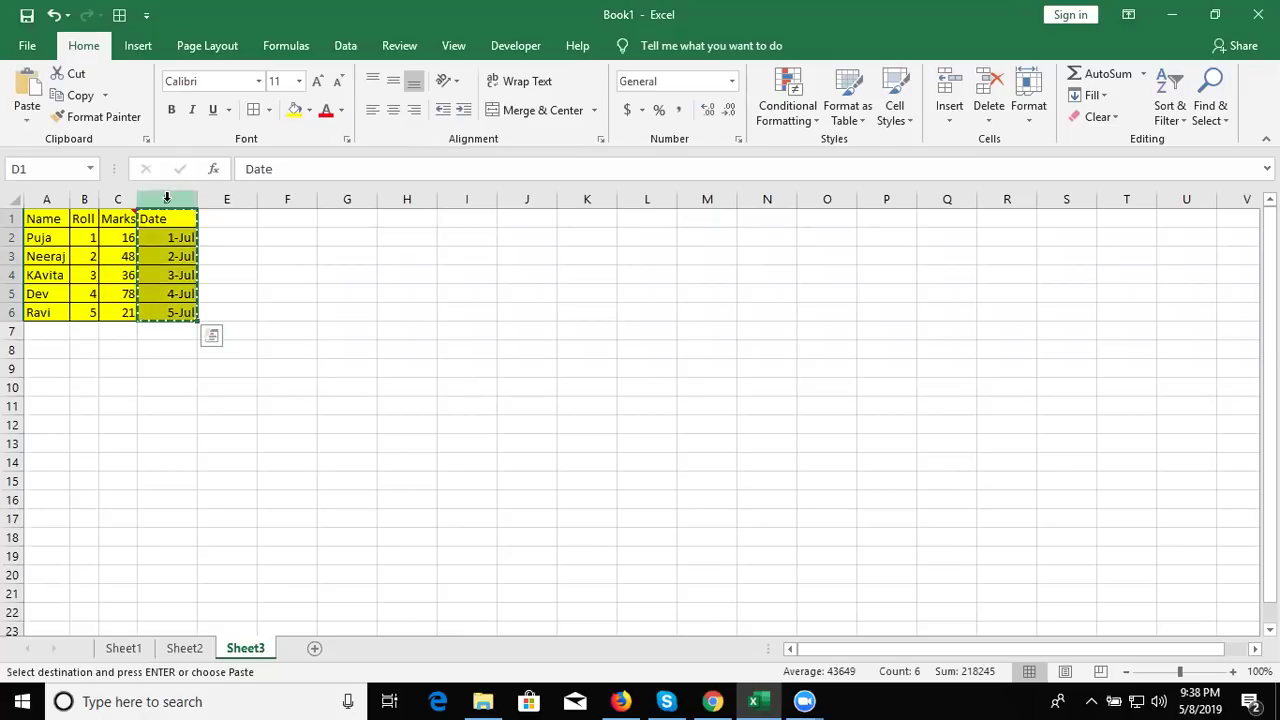
left_click(415, 216)
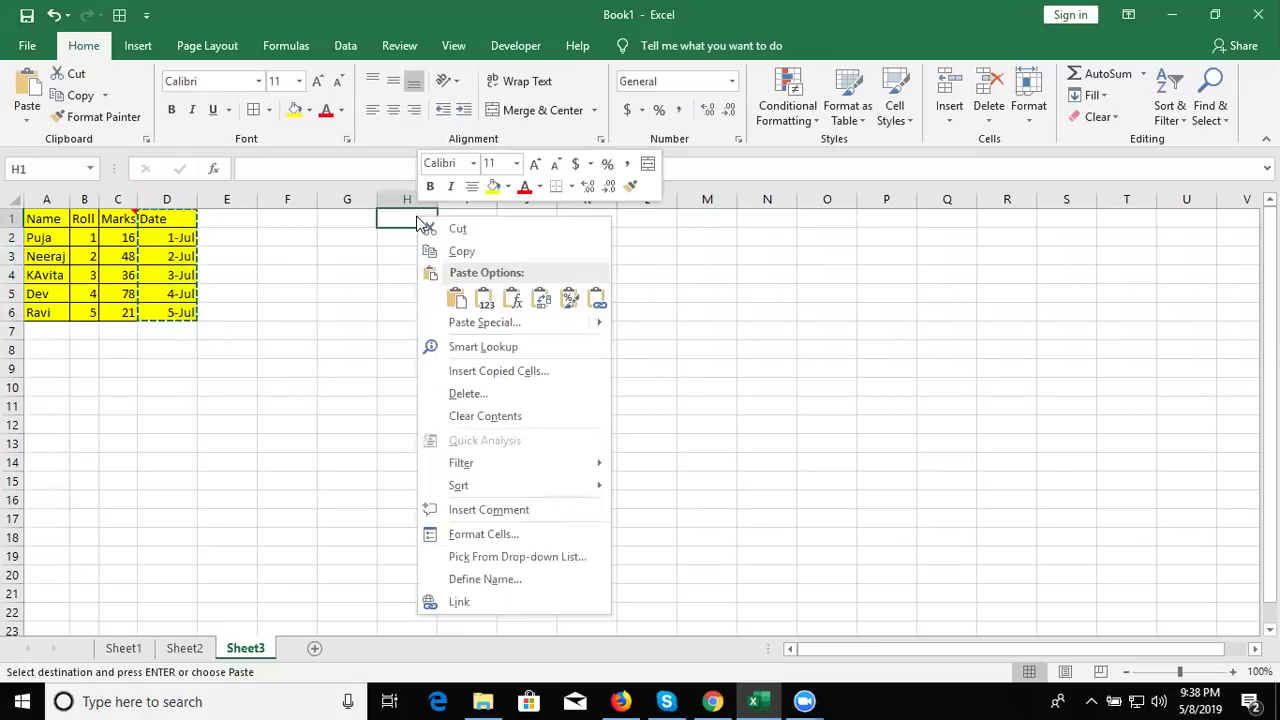
left_click(510, 330)
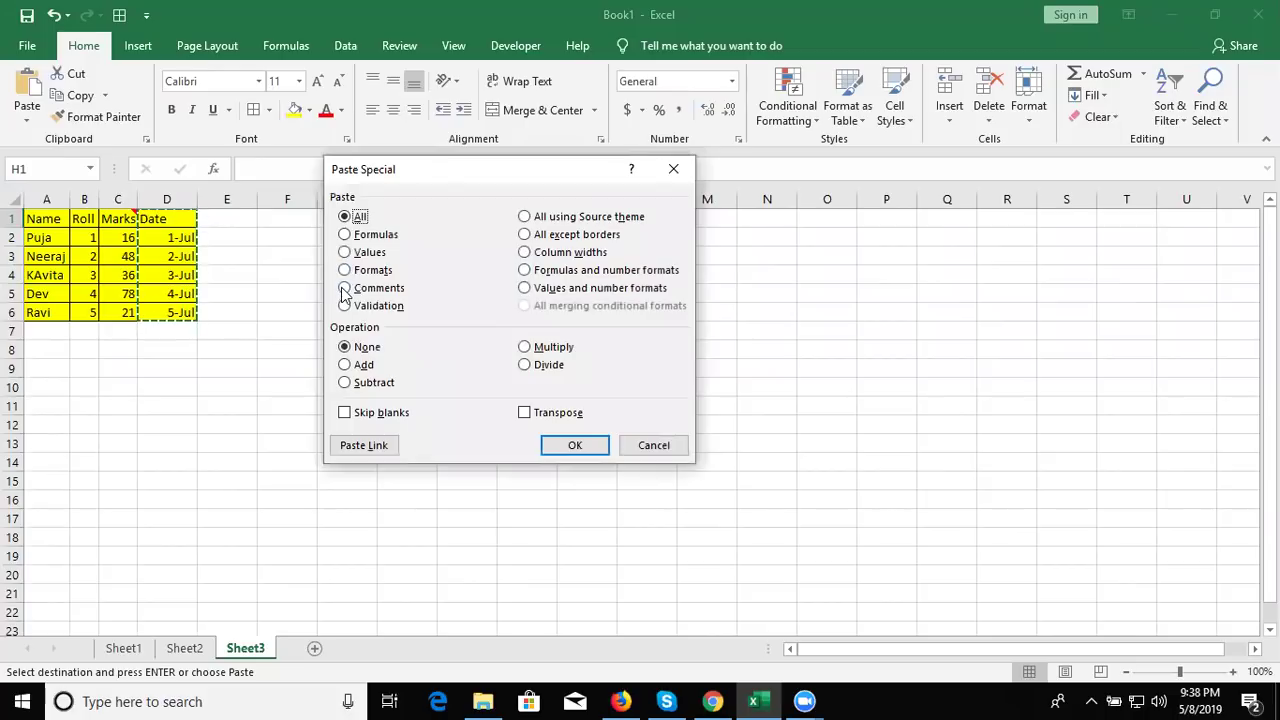
left_click(354, 256)
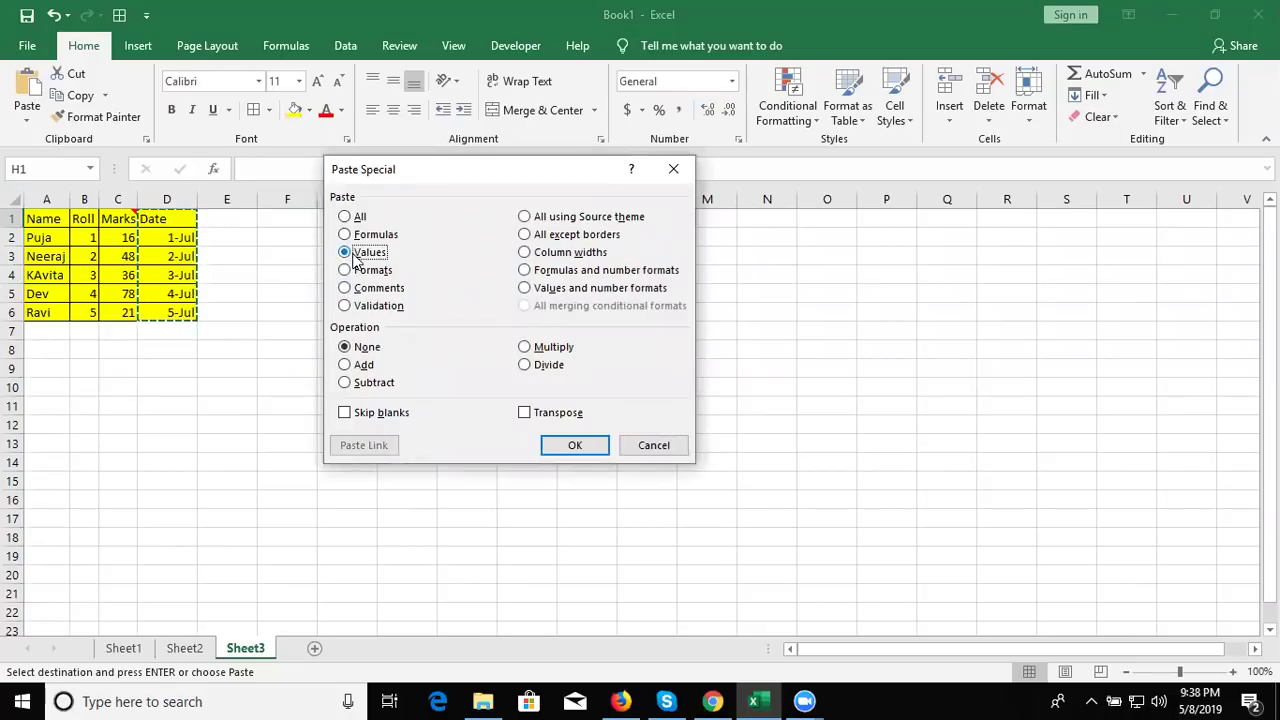
key("Return")
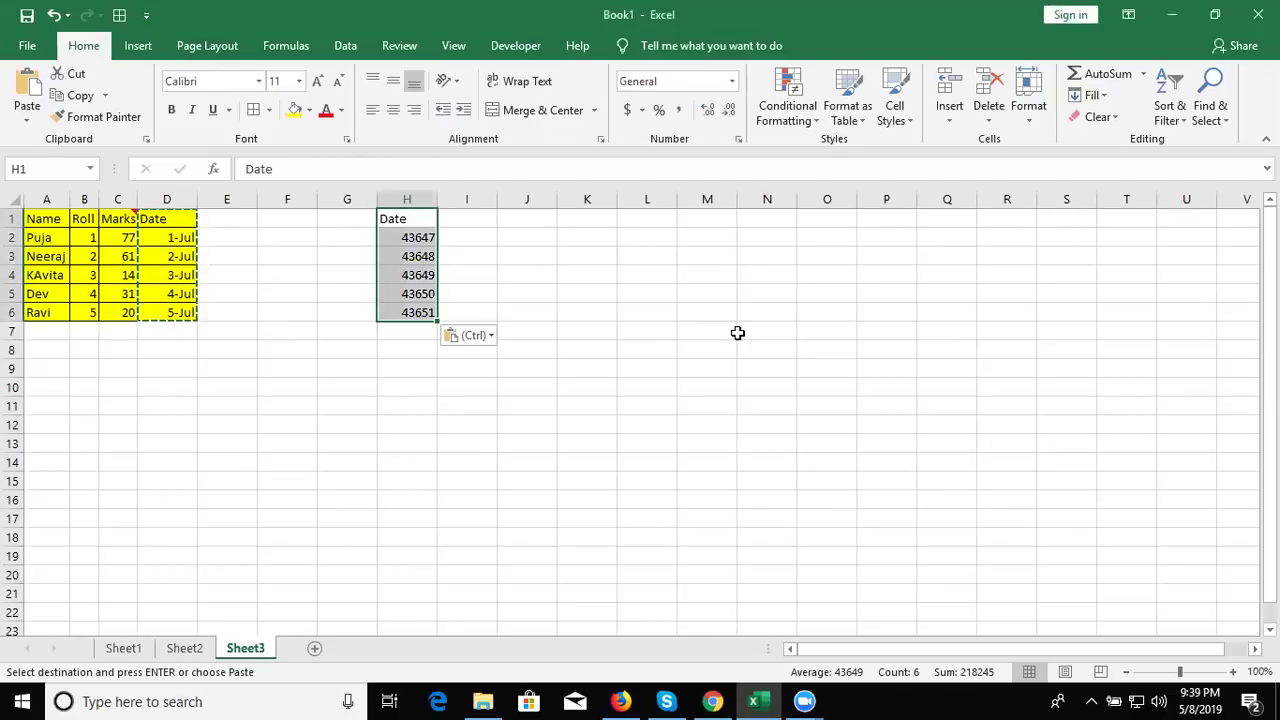
left_click(424, 252)
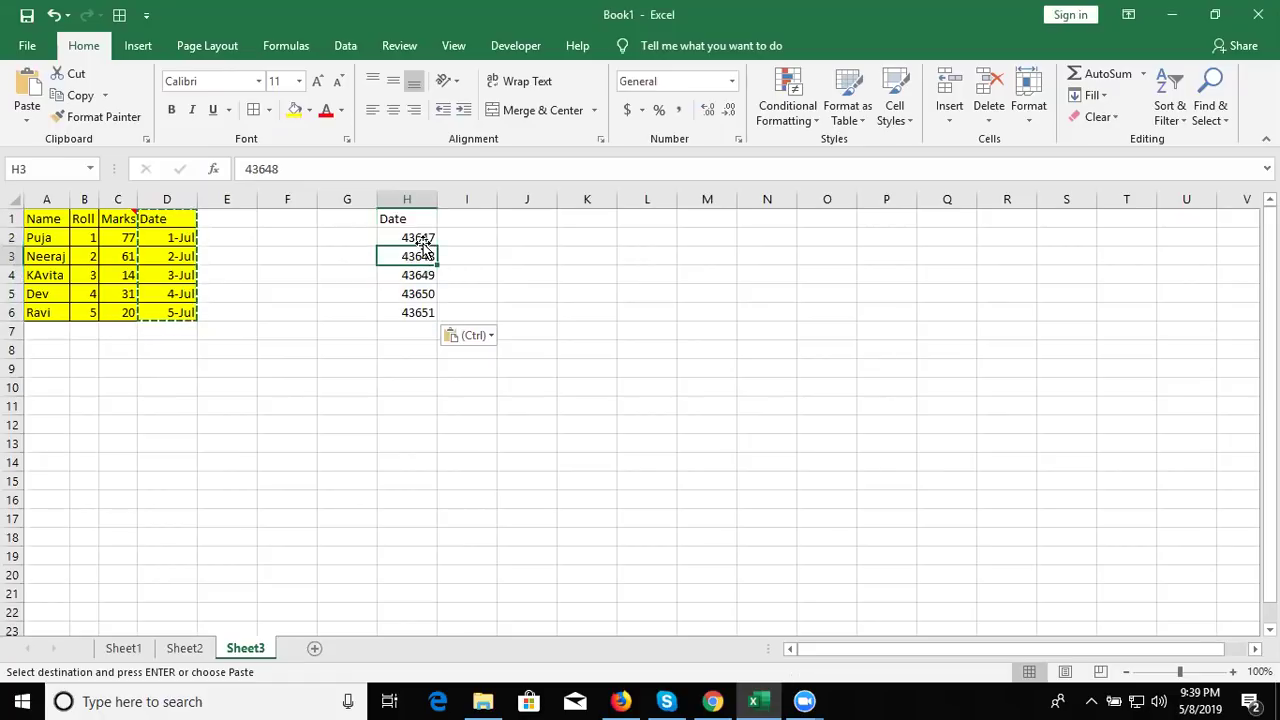
left_click(1203, 692)
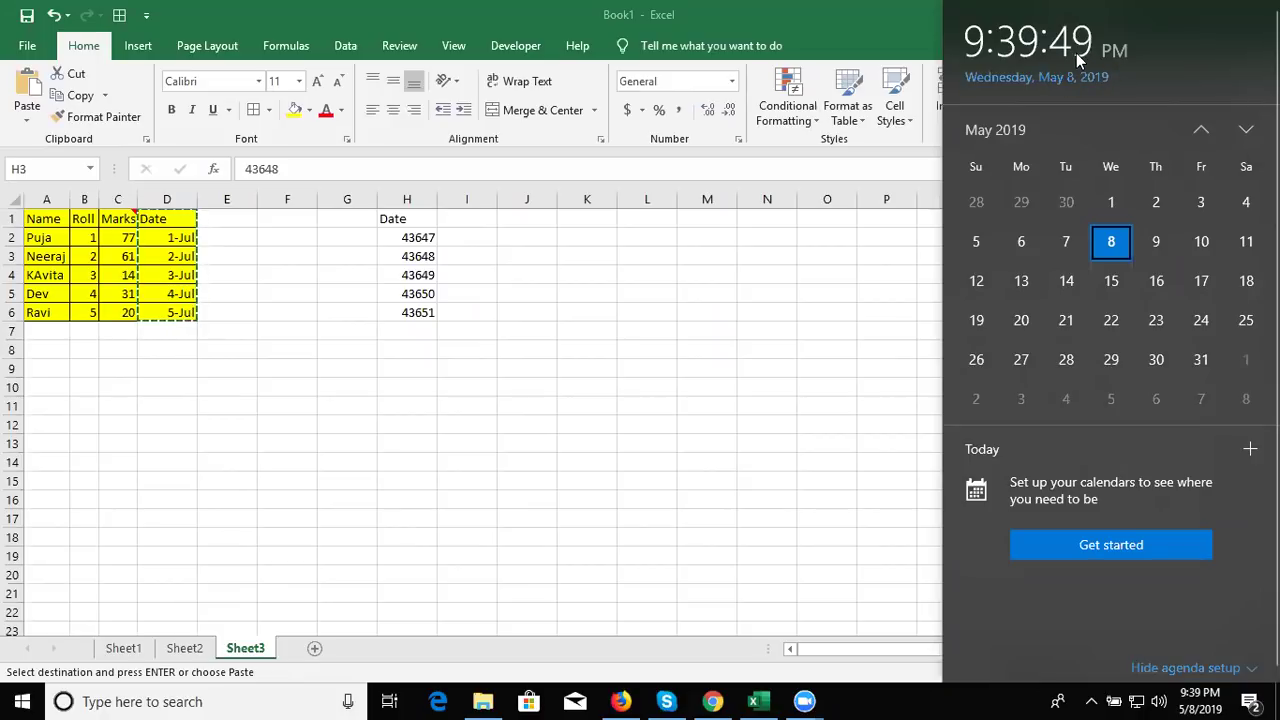
left_click(586, 288)
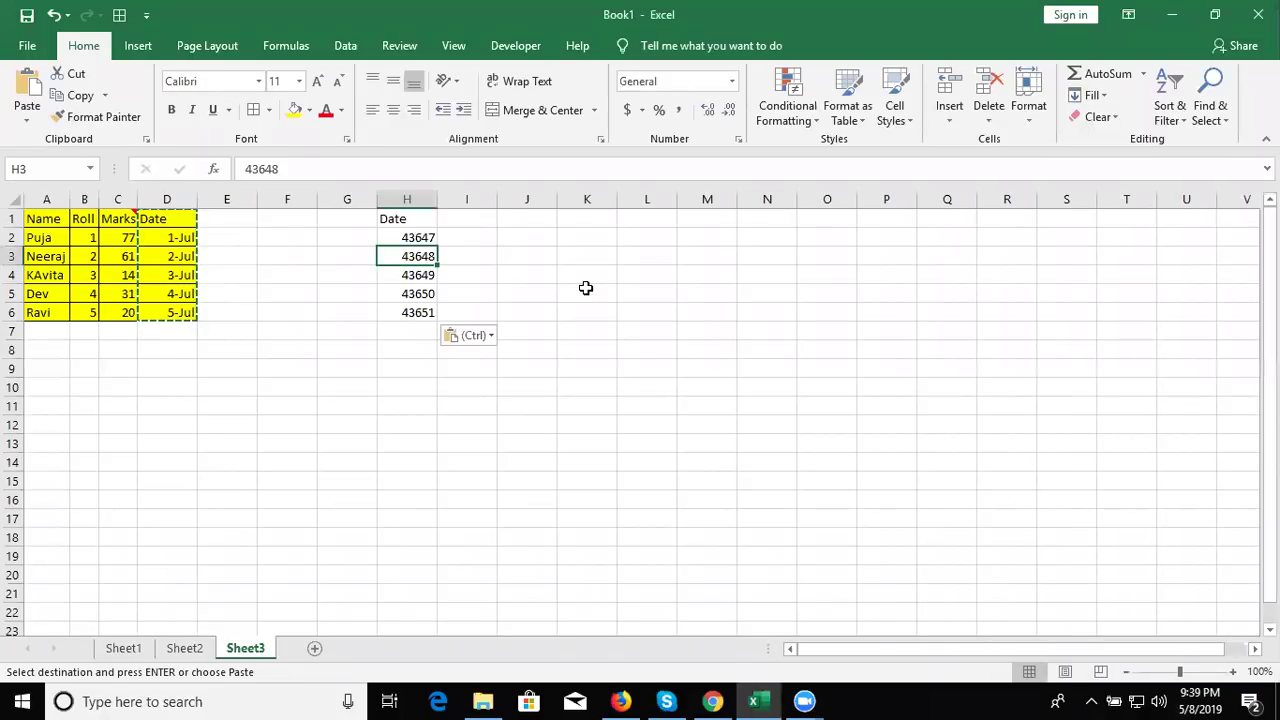
Enter the date 10-Aug-1856 in G8 and auto-fit column G to show it
left_click(356, 358)
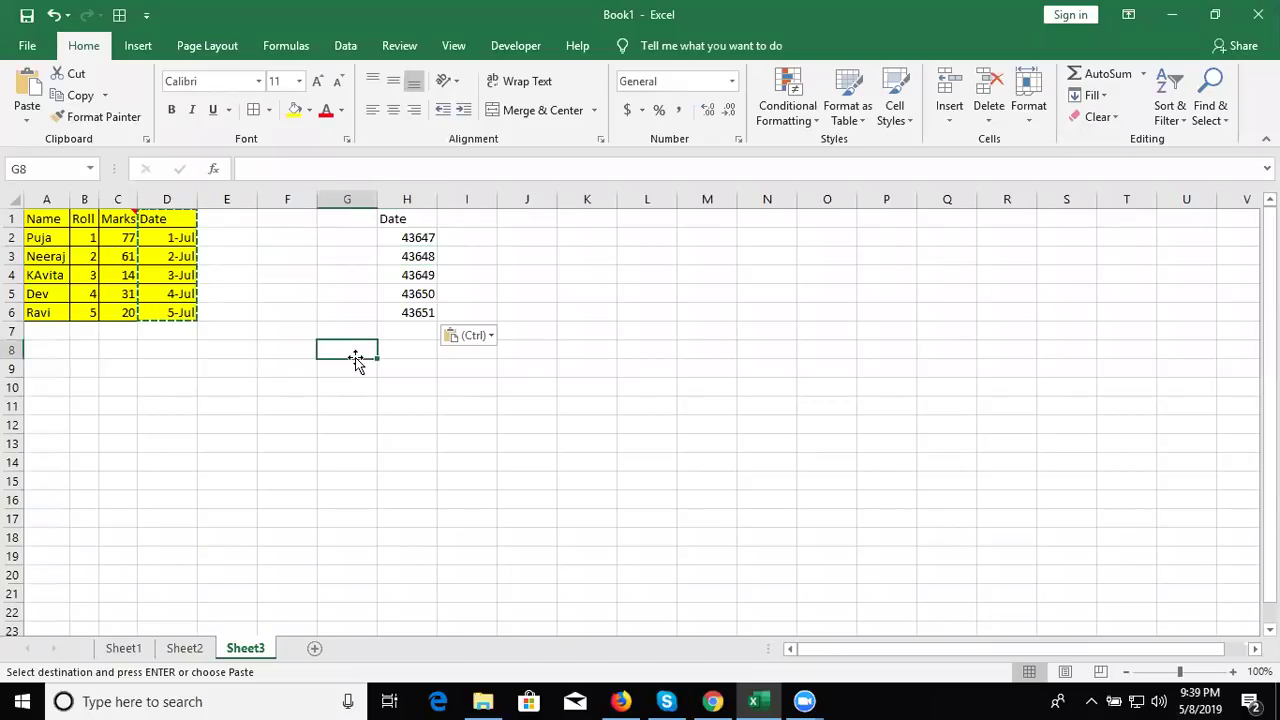
type("10-")
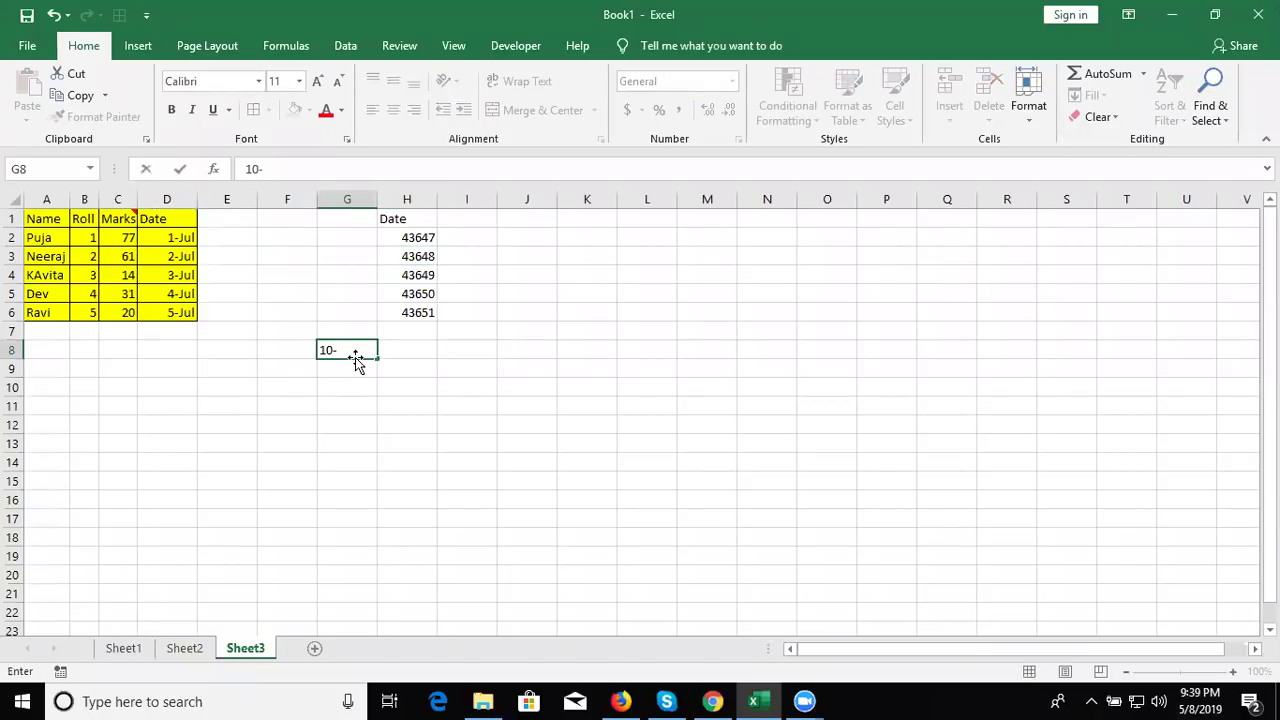
type("Aug-")
type("1956")
key("BackSpace")
key("BackSpace")
key("BackSpace")
type("856")
key("Return")
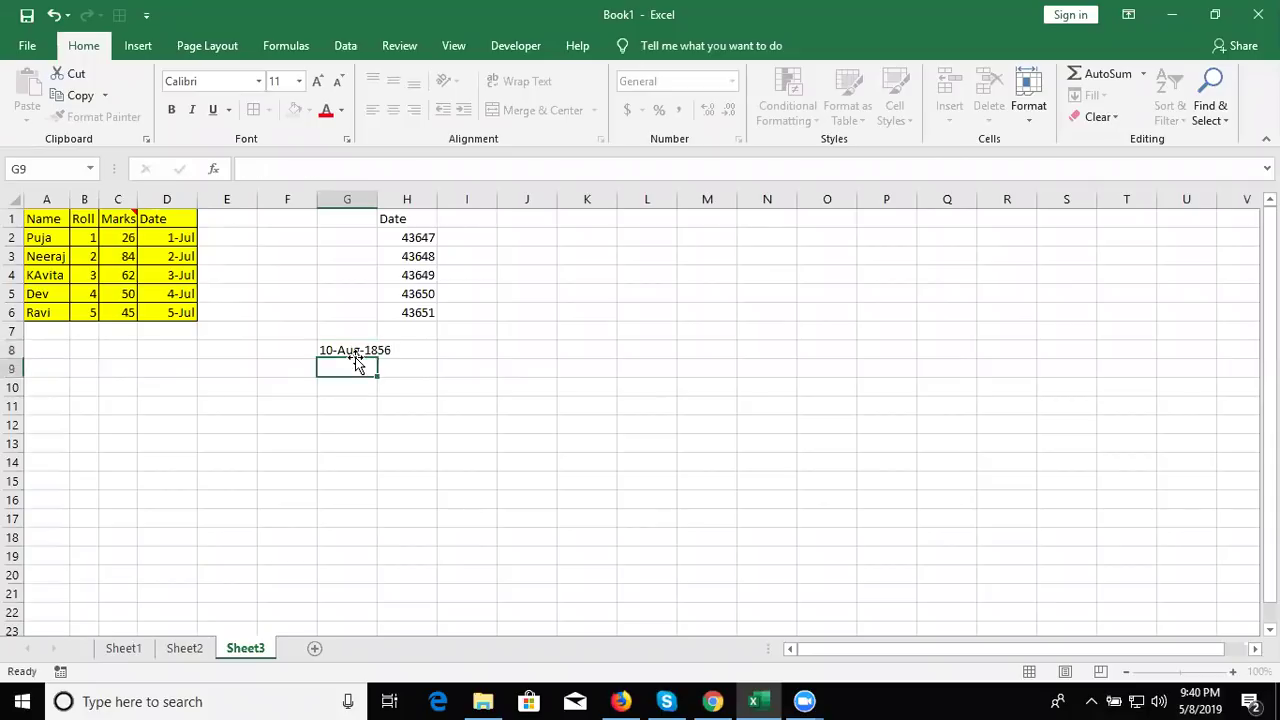
left_click(366, 341)
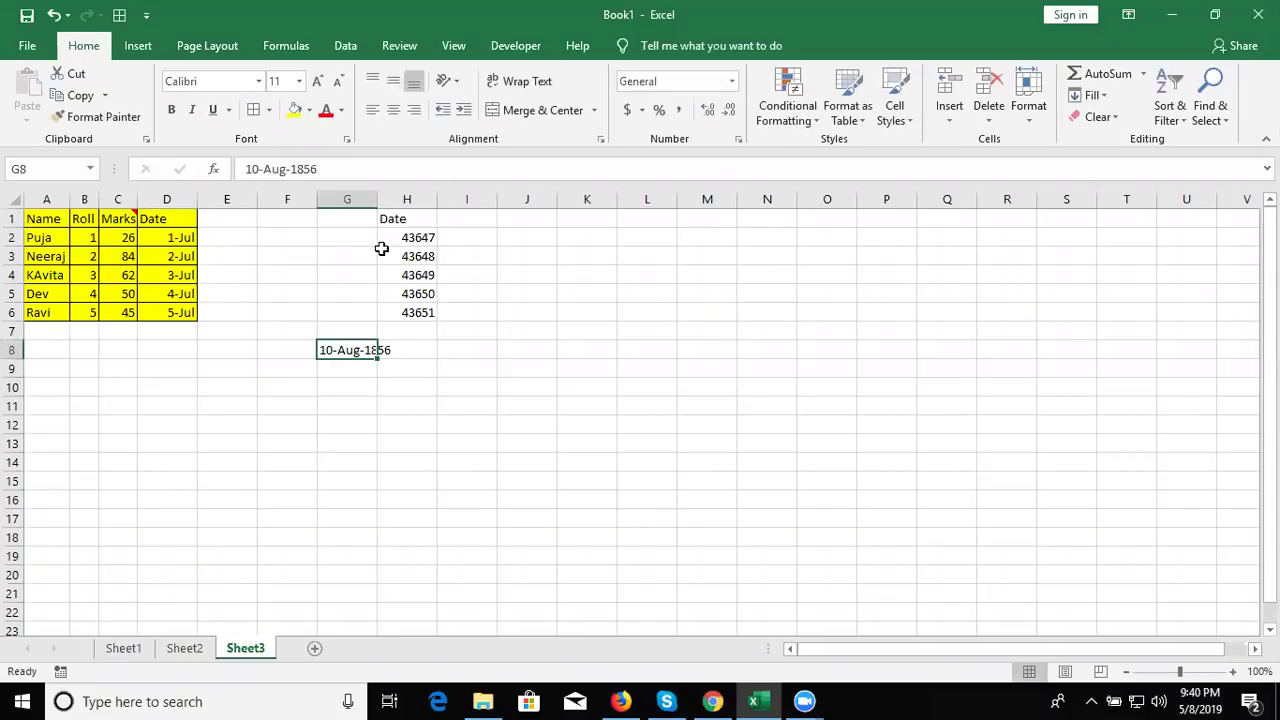
double_click(377, 197)
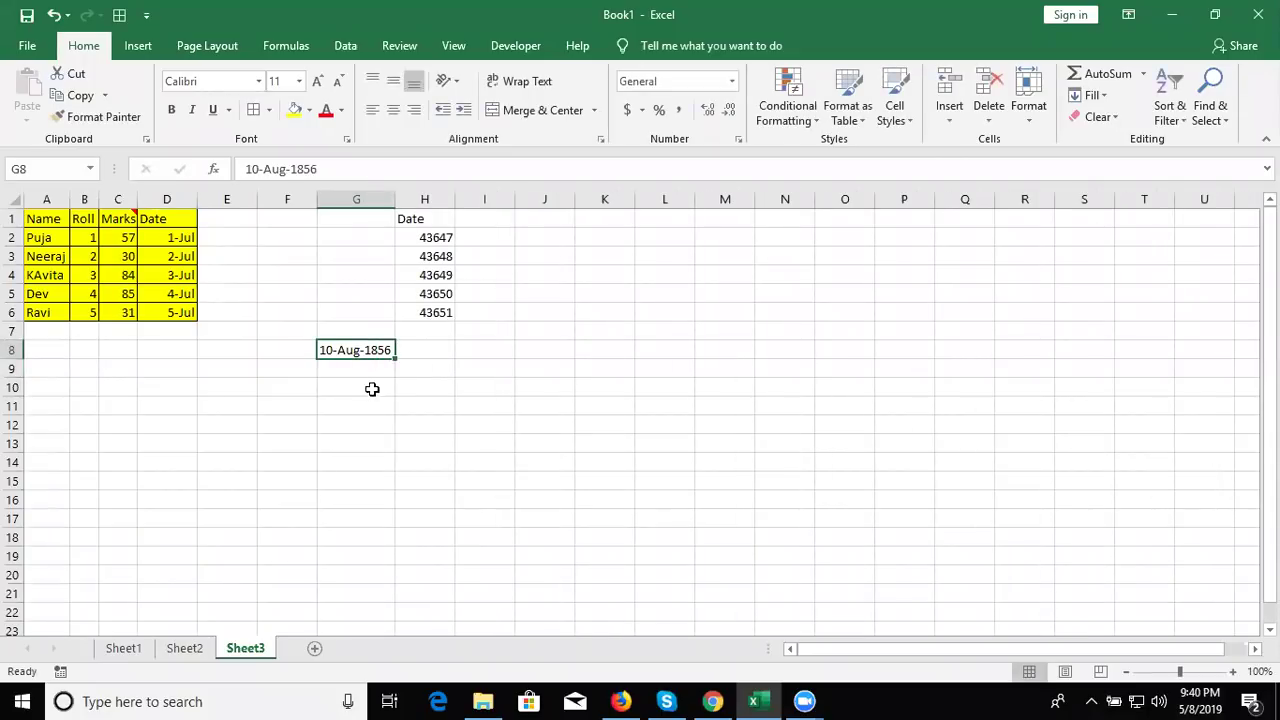
Enter =G8+10 in G10, inspect the #VALUE! error, then clear G8:G10
left_click(370, 390)
type("=")
left_click(345, 350)
type("+10")
key("Return")
key("Up")
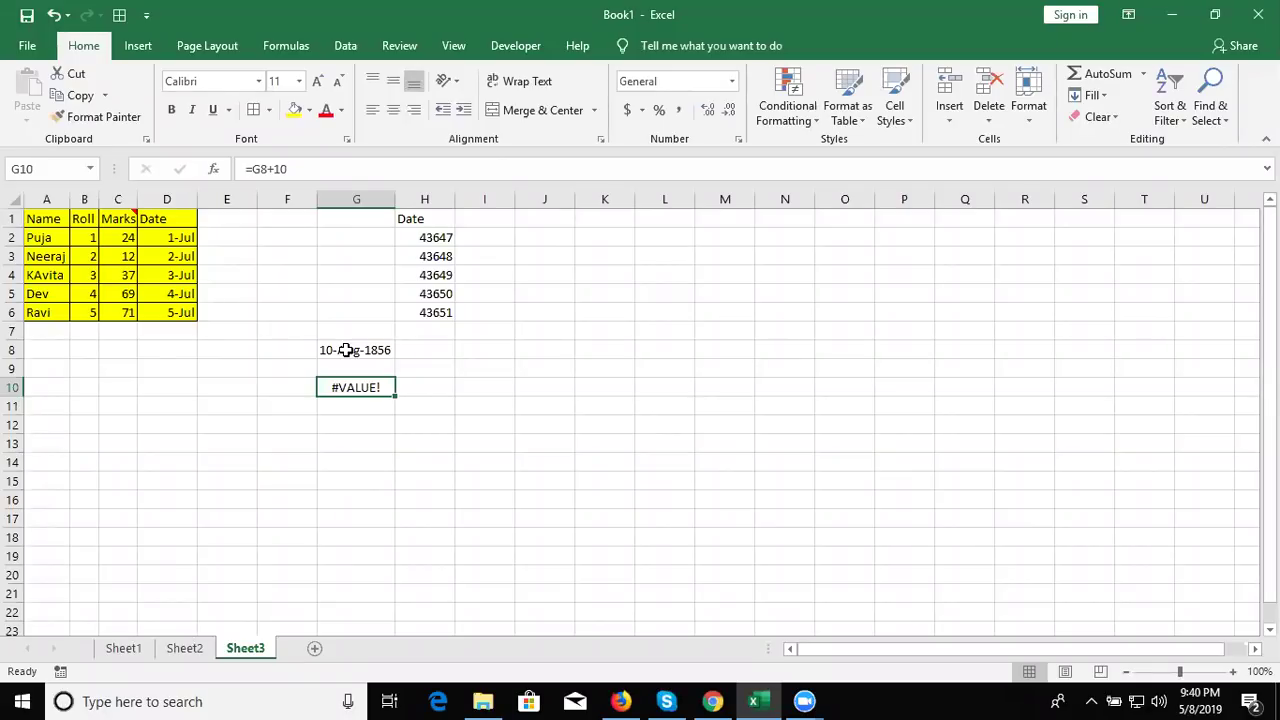
left_click_drag(345, 350, 345, 378)
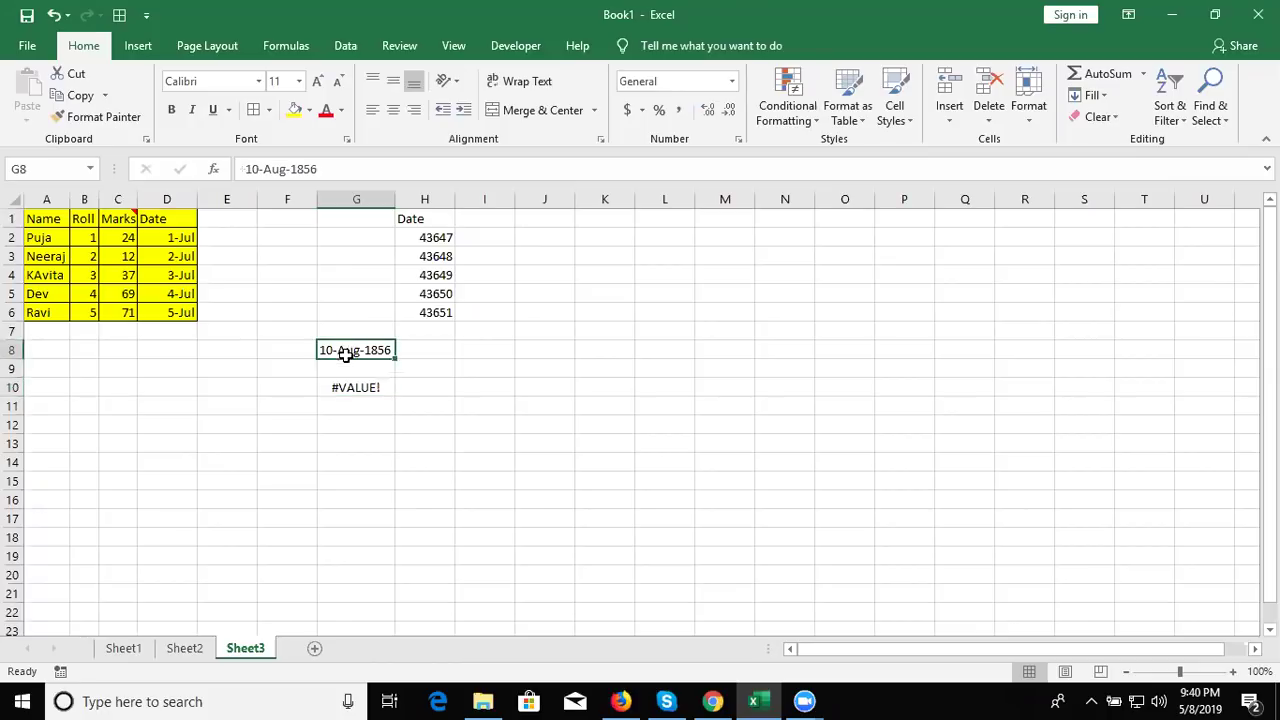
key("Delete")
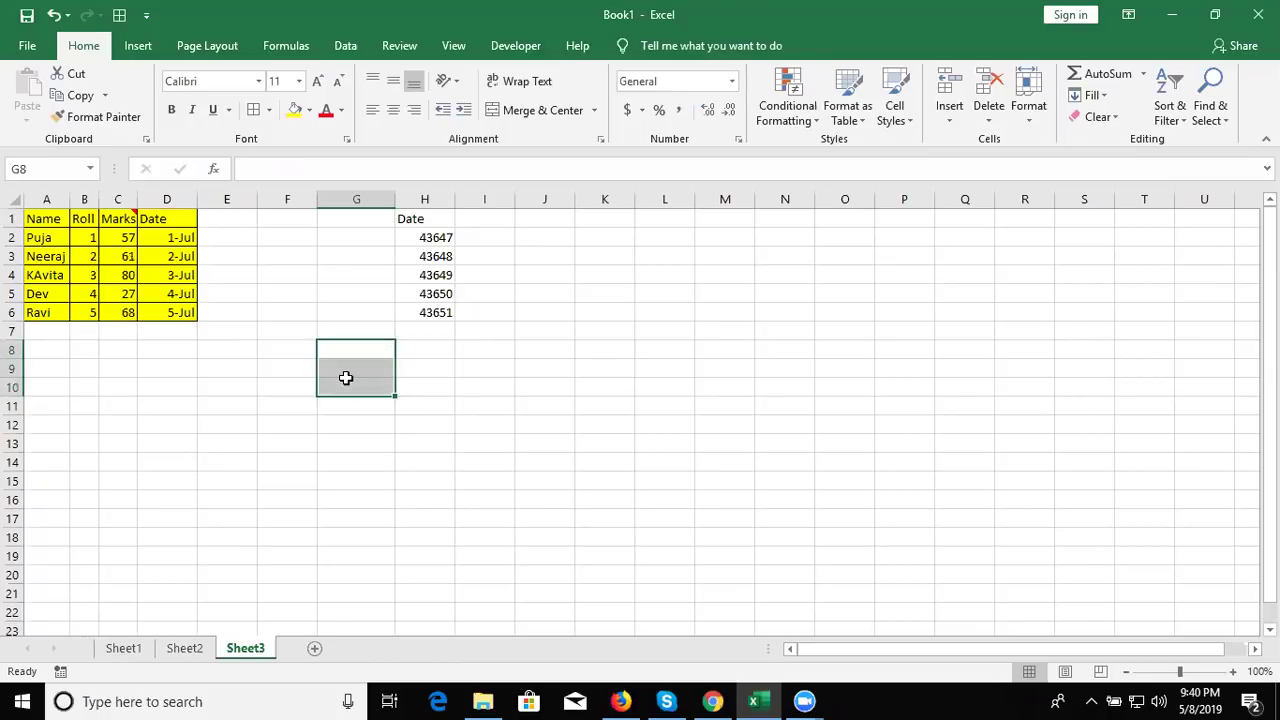
left_click(348, 354)
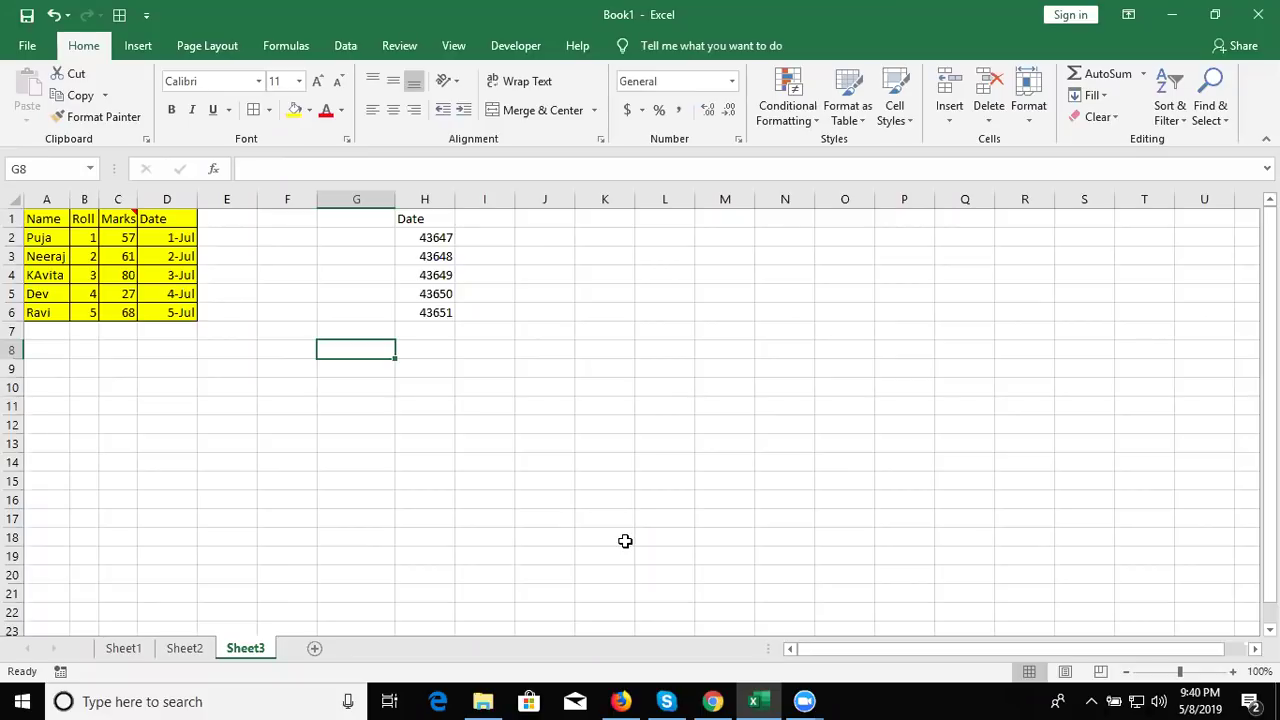
Enter 1 in G8 and give it the Short Date number format
type("1")
key("Return")
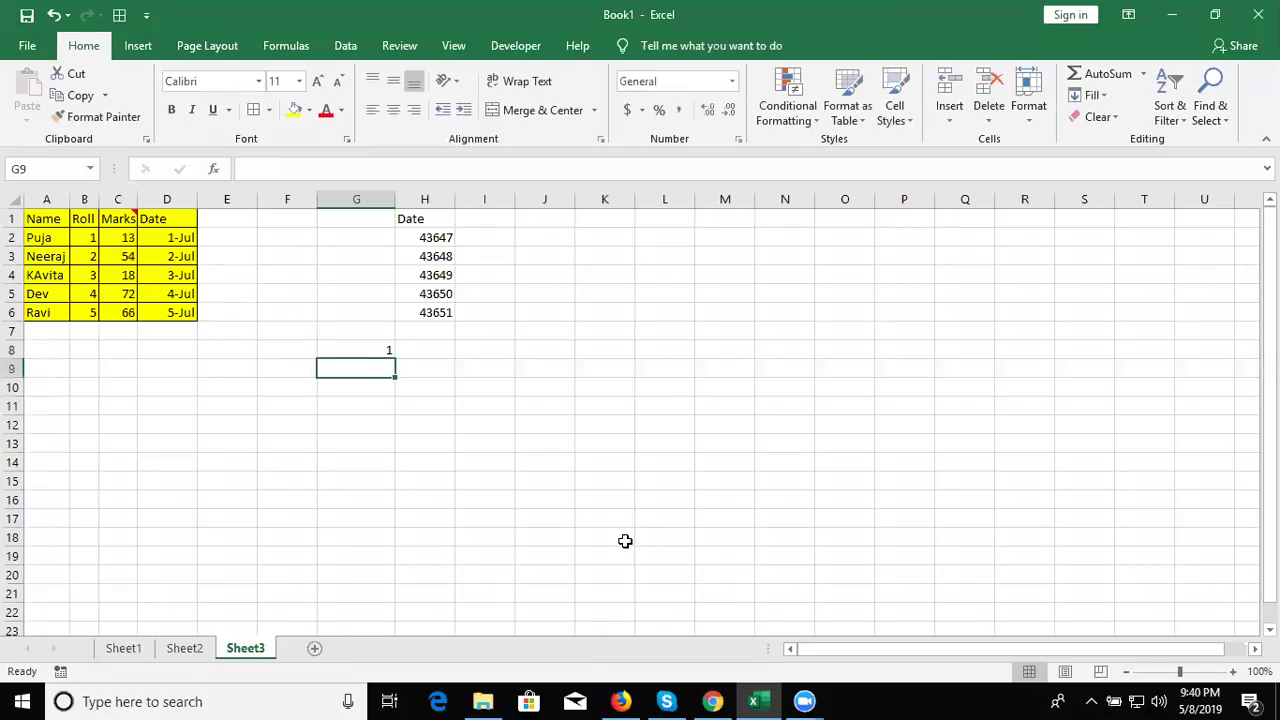
key("Up")
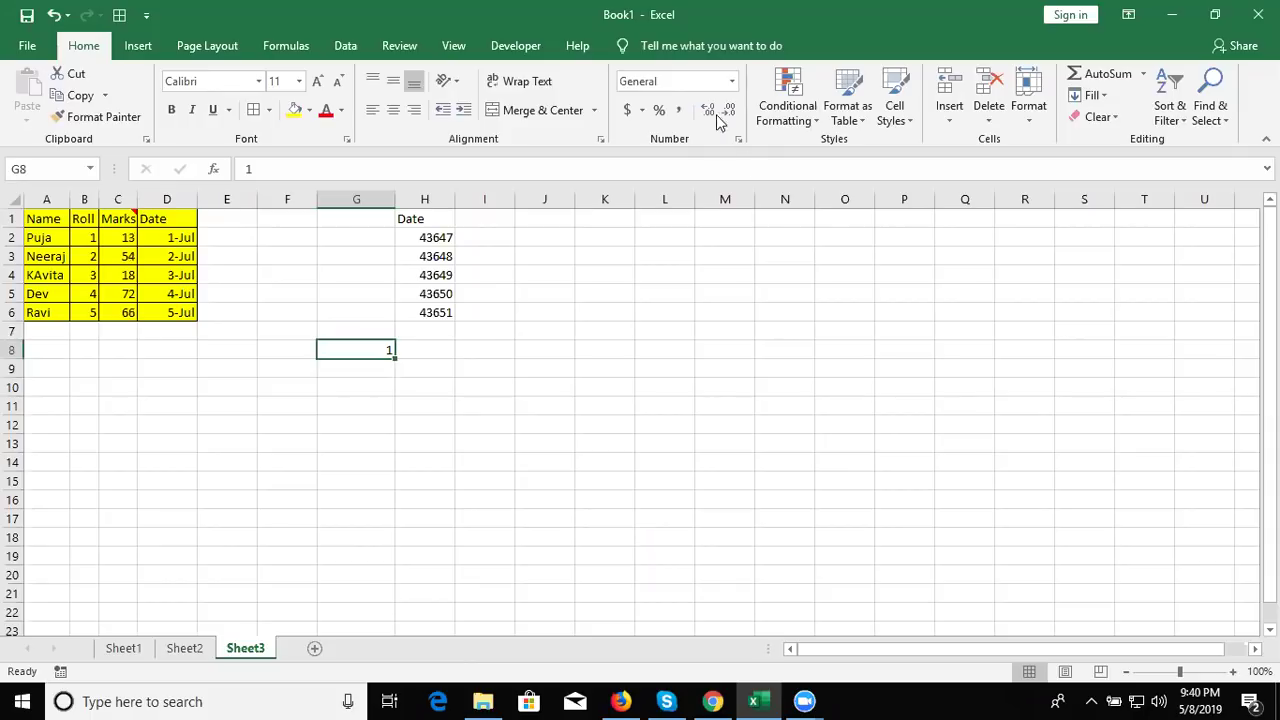
left_click(731, 84)
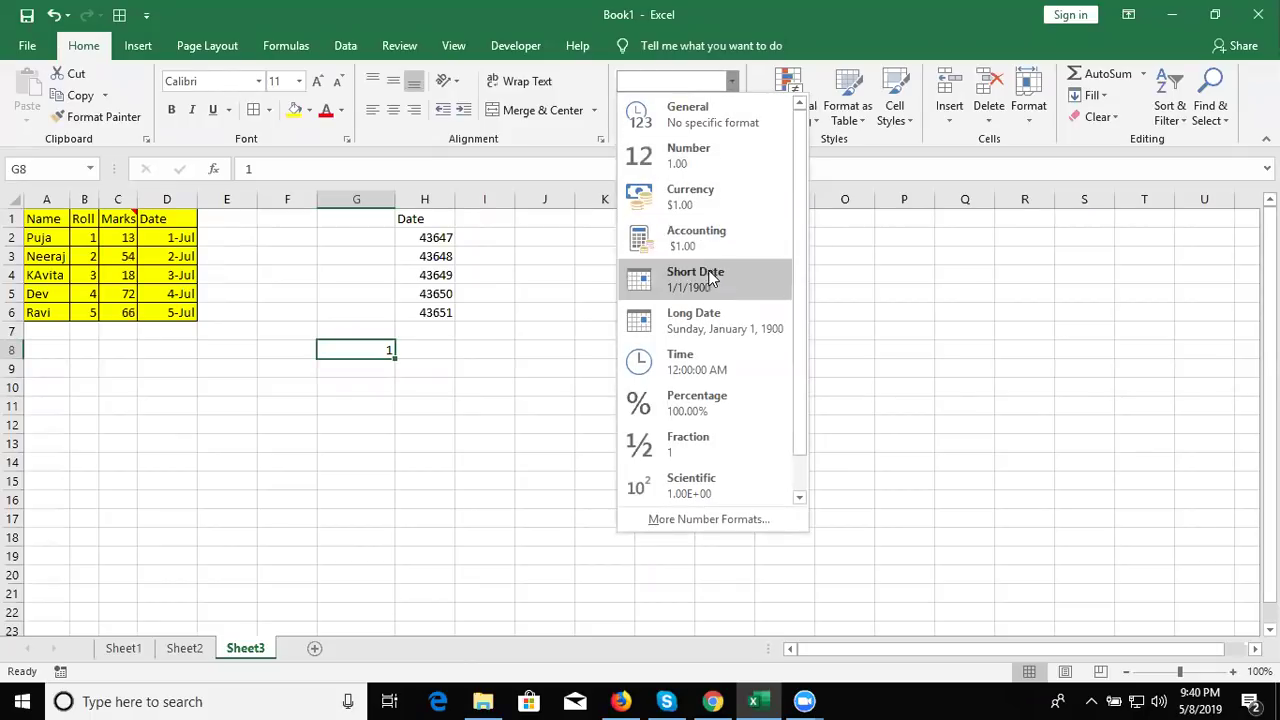
left_click(707, 271)
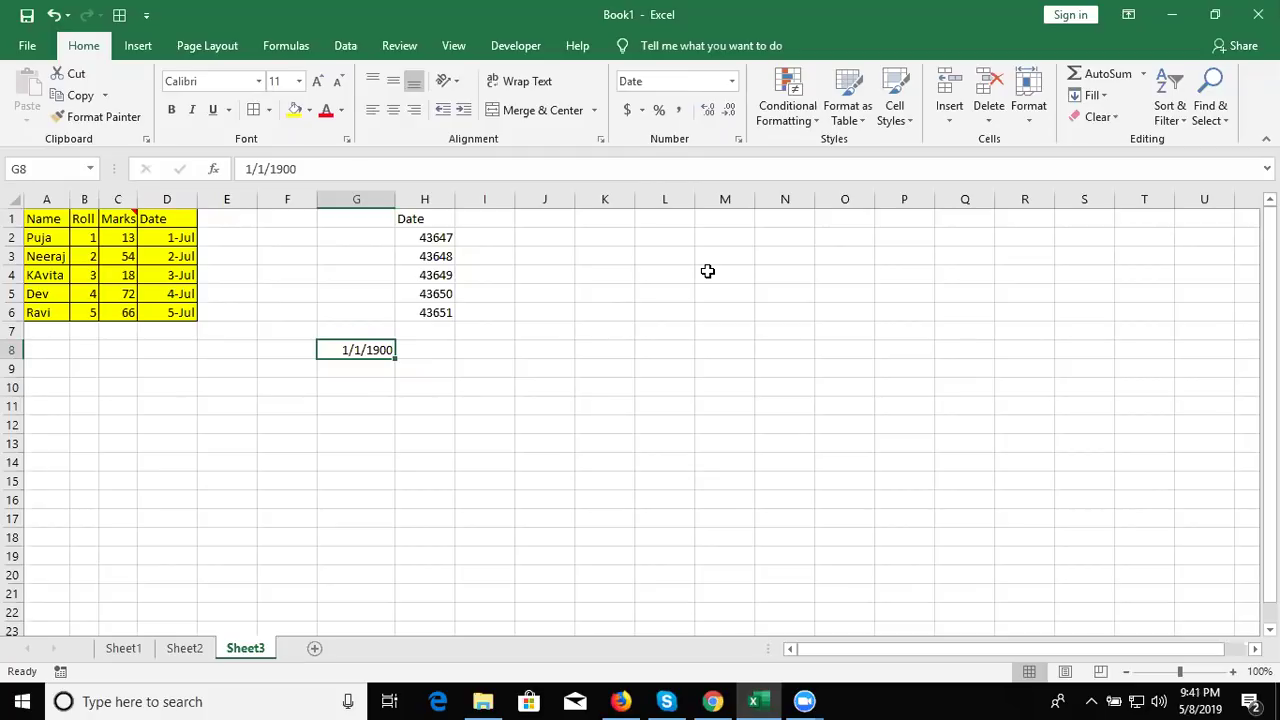
Enter 367, 32, then 43647 in G8 to see their dates, ending at 7/1/2019
type("36")
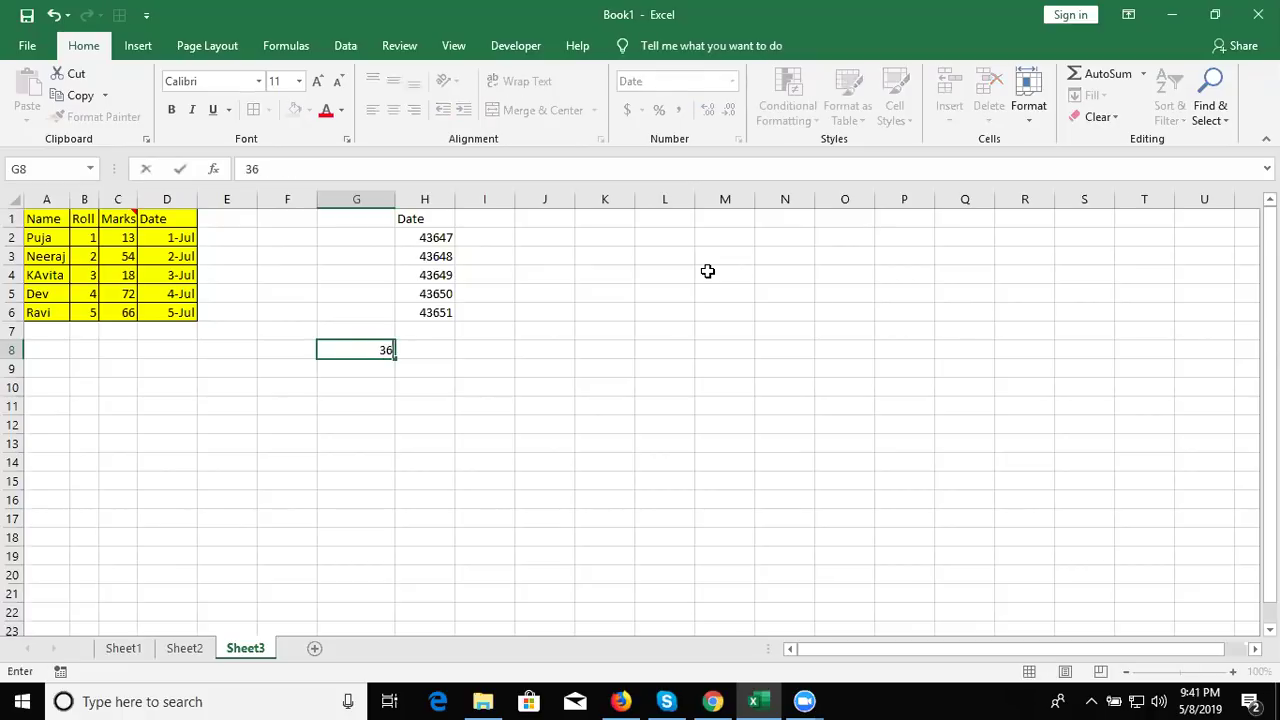
type("7")
key("Return")
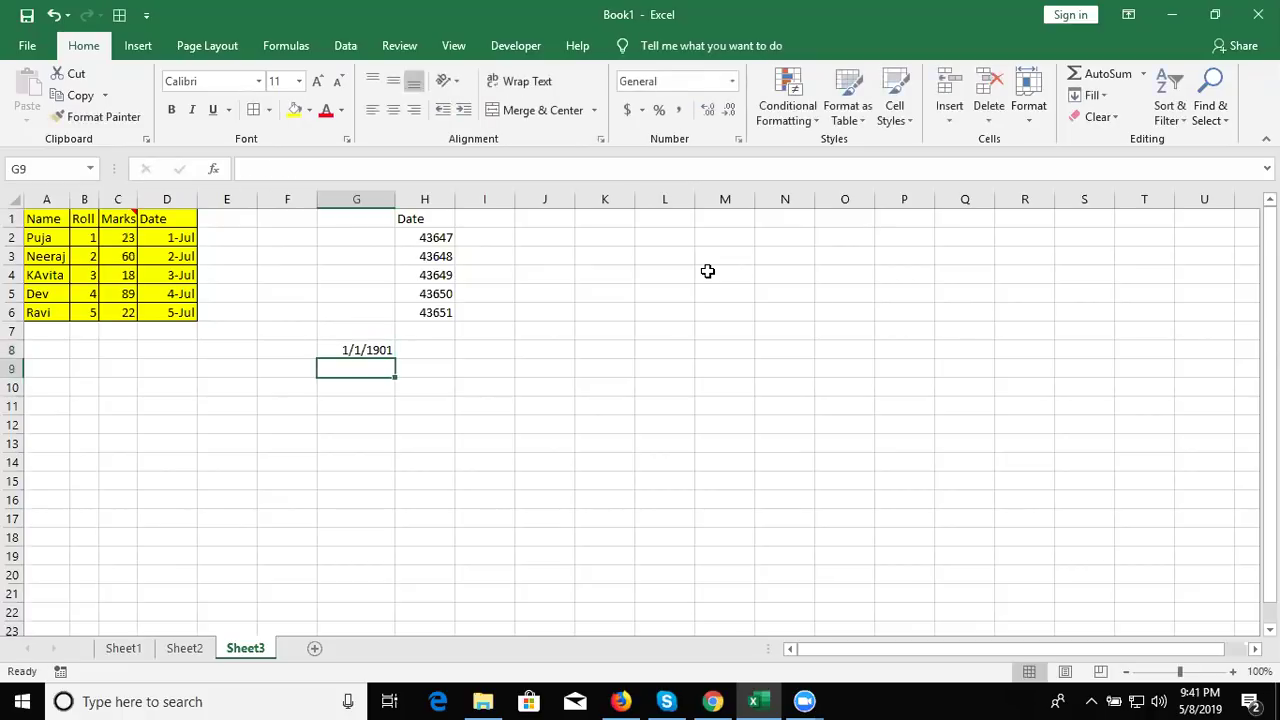
key("Up")
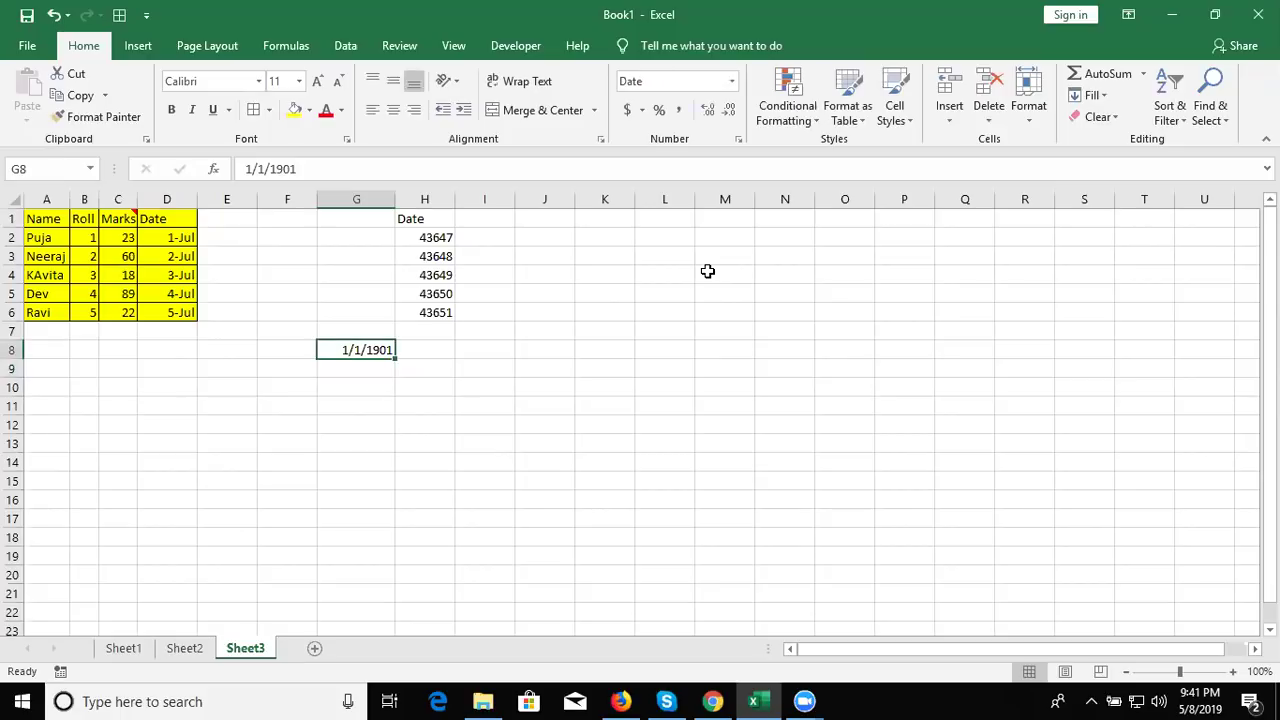
type("32")
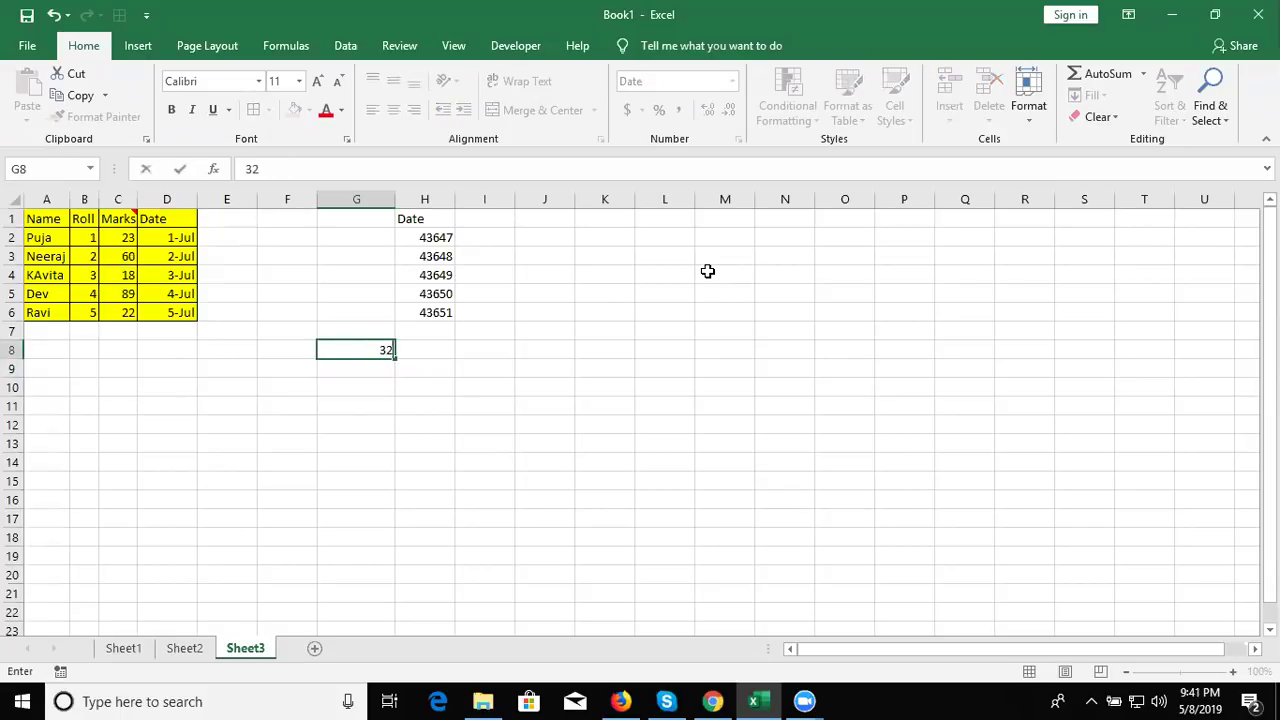
key("Return")
key("Up")
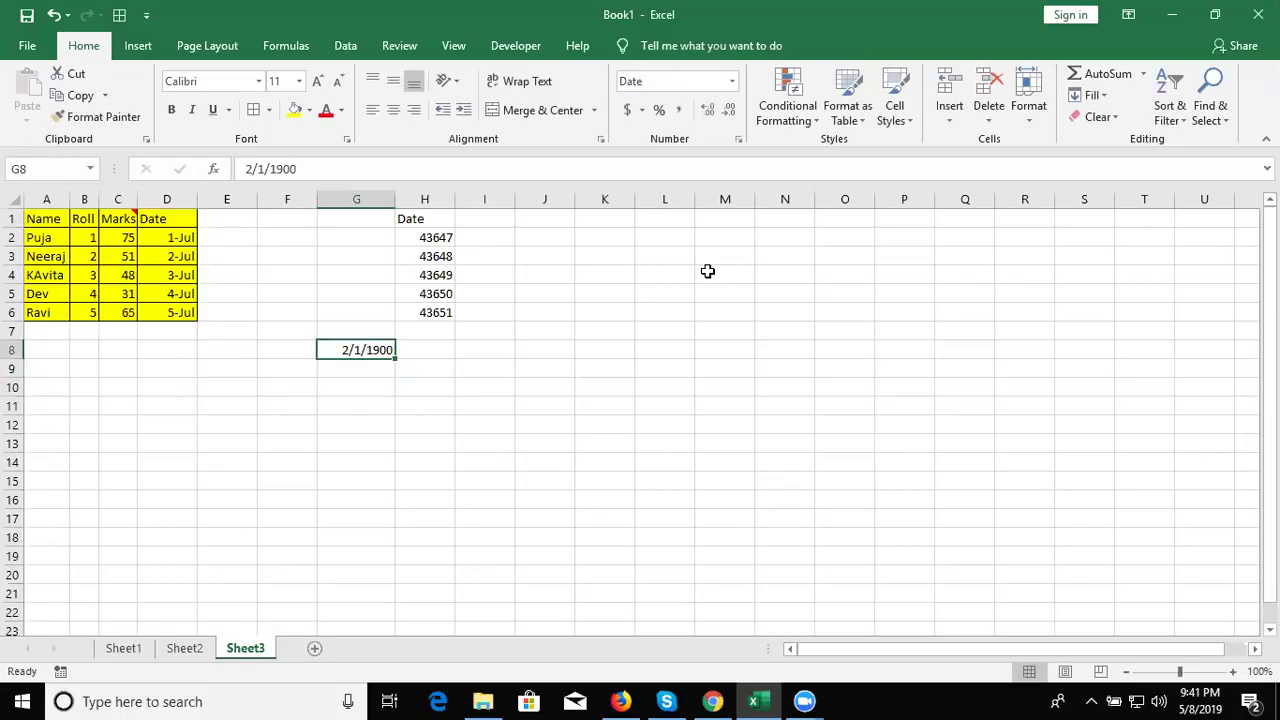
type("43647")
key("Return")
key("Up")
Enter 12sd in G12 and =G12+20 in G13 for a #VALUE! error, then format G8 as 1-Jul-19
left_click_drag(448, 237, 440, 313)
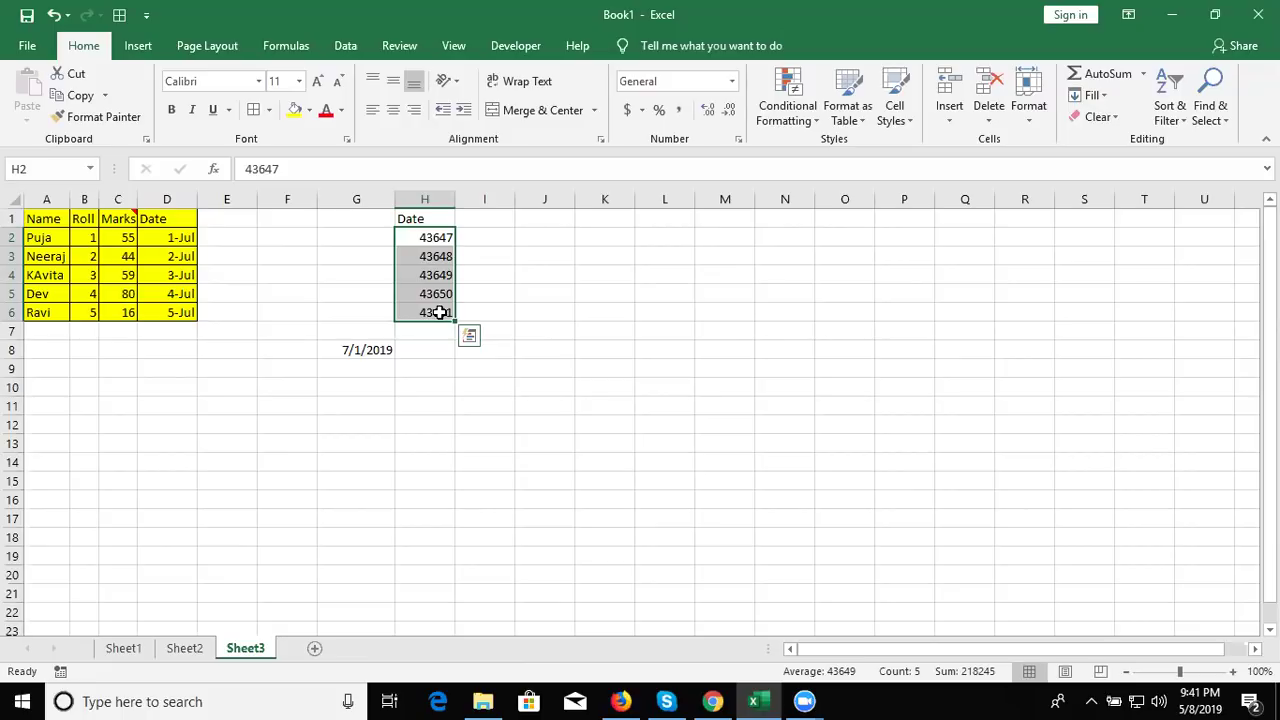
left_click(331, 420)
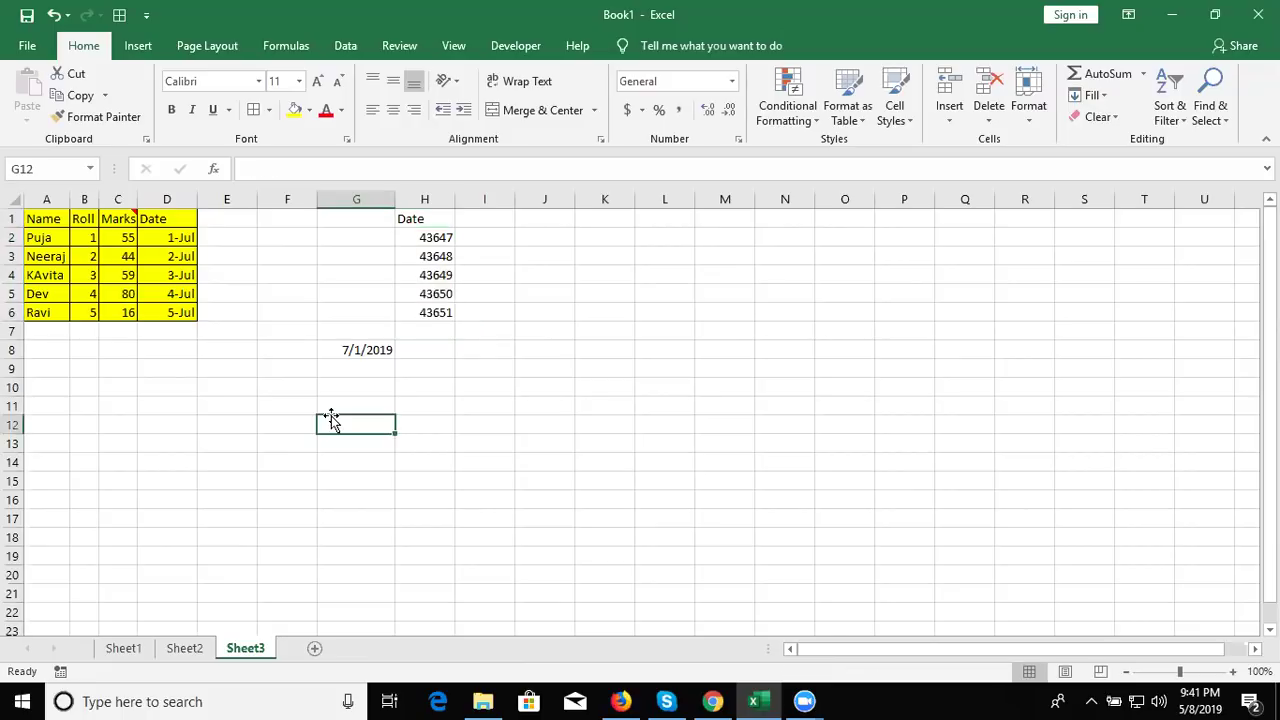
type("12sd")
key("Return")
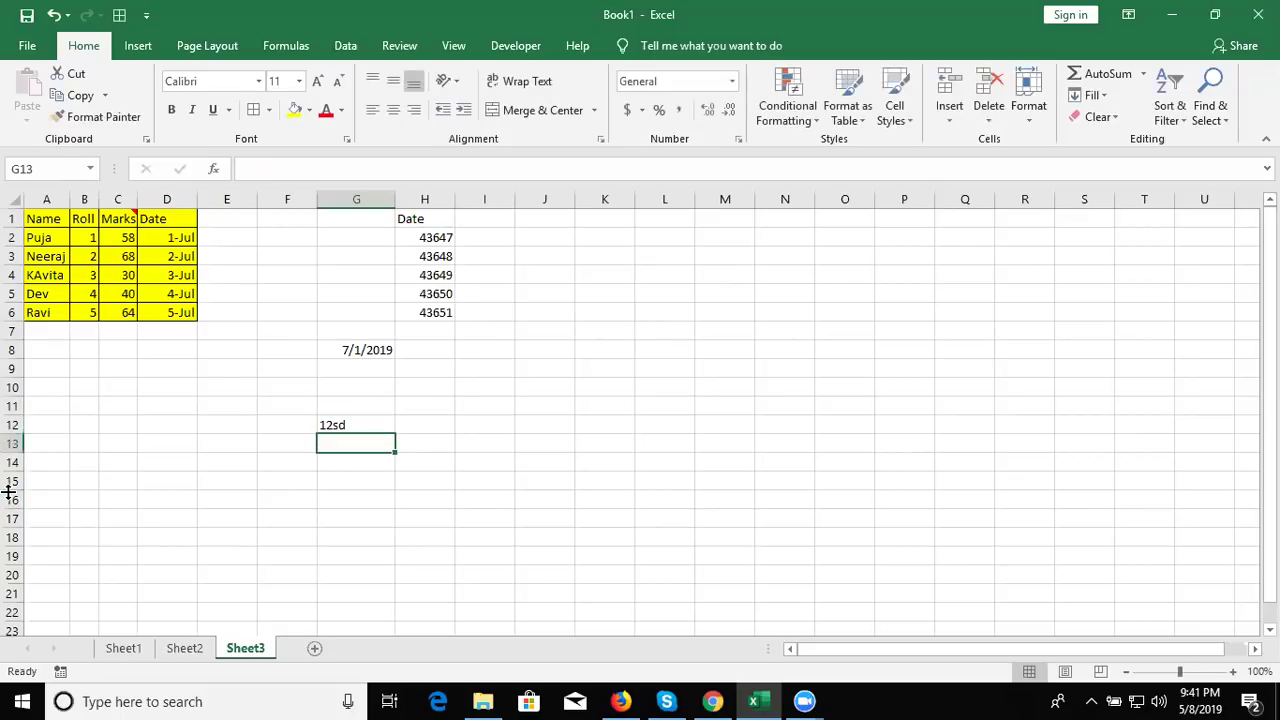
type("=")
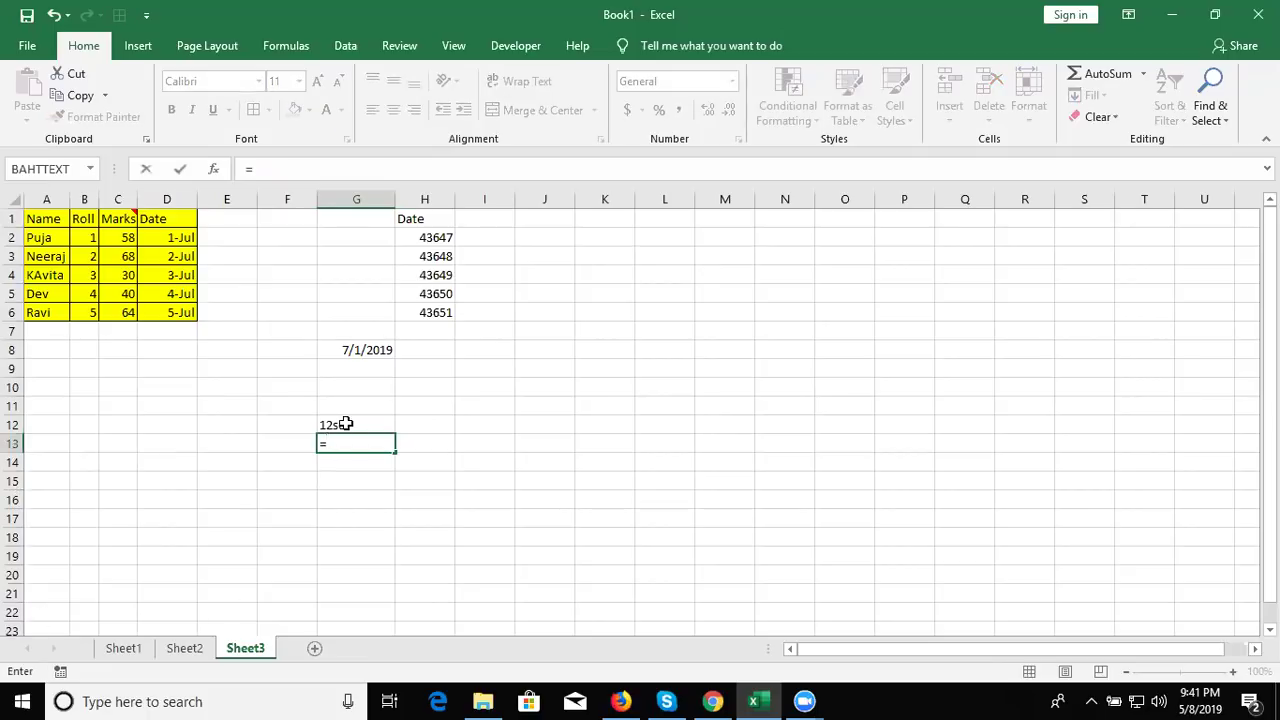
left_click(345, 424)
type("+20")
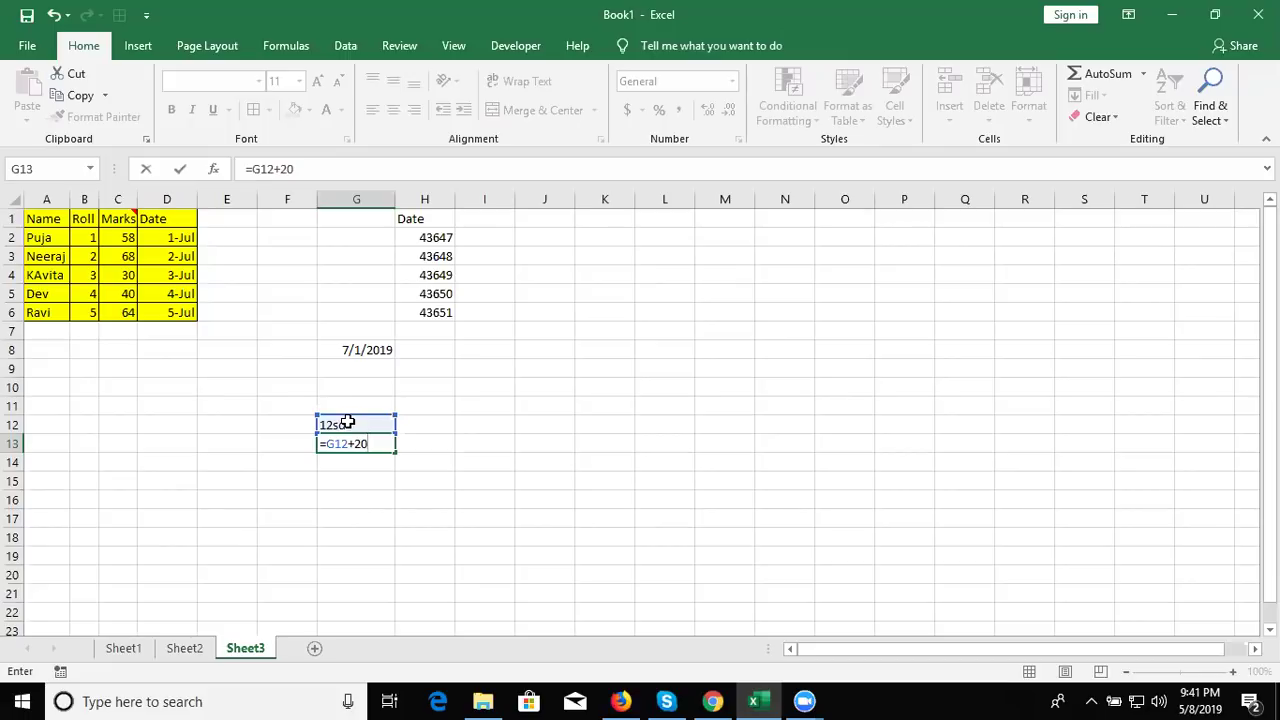
key("Return")
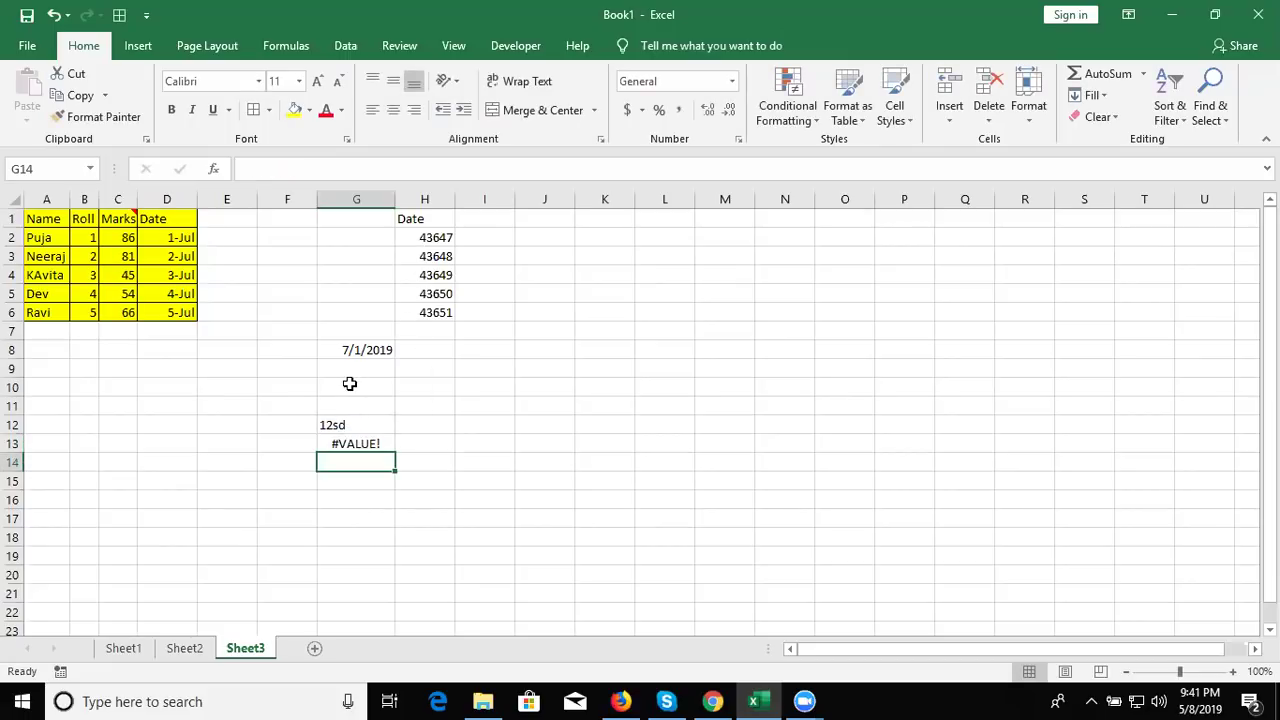
left_click(355, 350)
key("ctrl+shift+3")
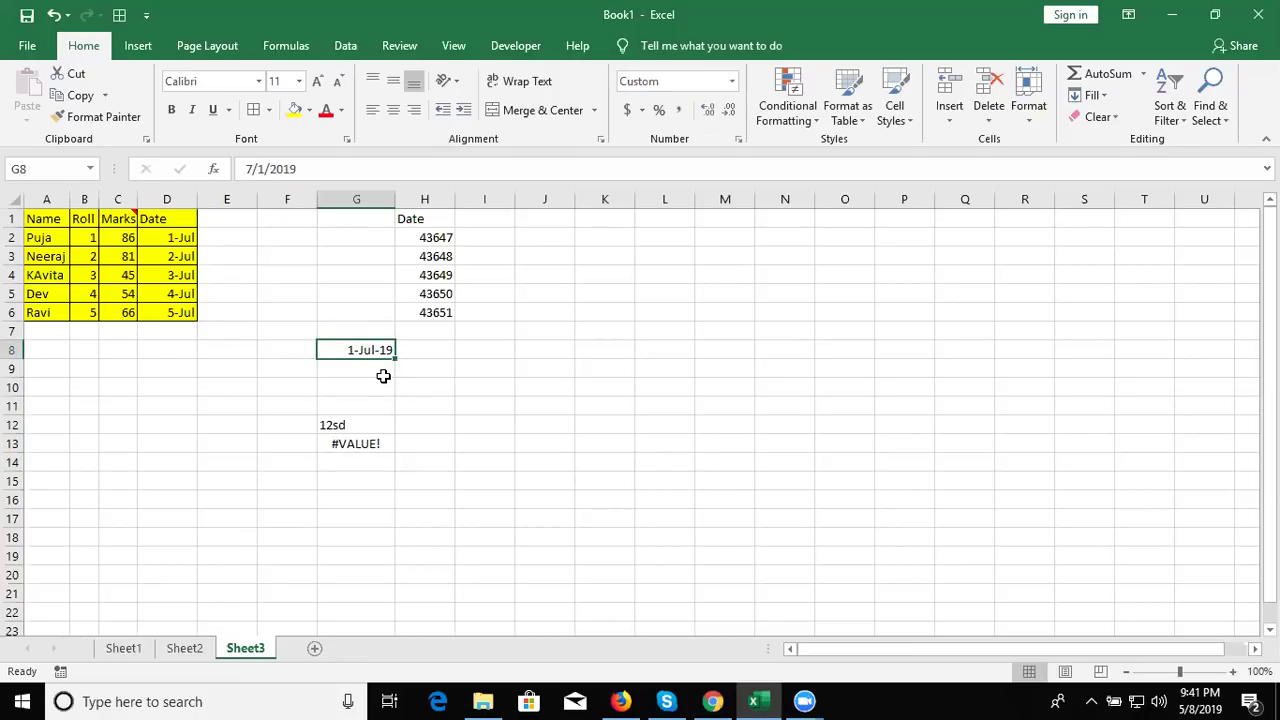
Enter =G8+20 in G9 to get the date 20 days after G8
left_click(373, 364)
type("=")
left_click(362, 350)
type("+20")
key("Return")
Show G8:G9 as General serial numbers, then as Short Date (7/1/2019 and 7/21/2019)
key("Up")
left_click(353, 348)
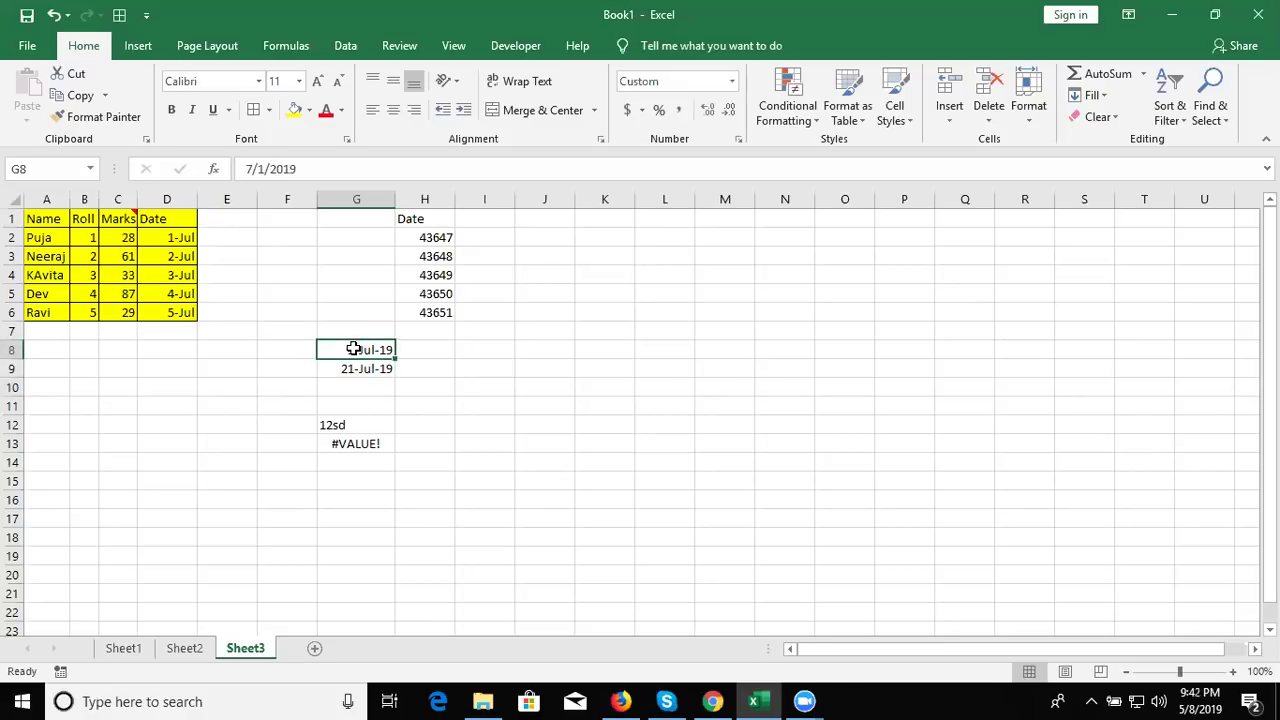
key("shift+Down")
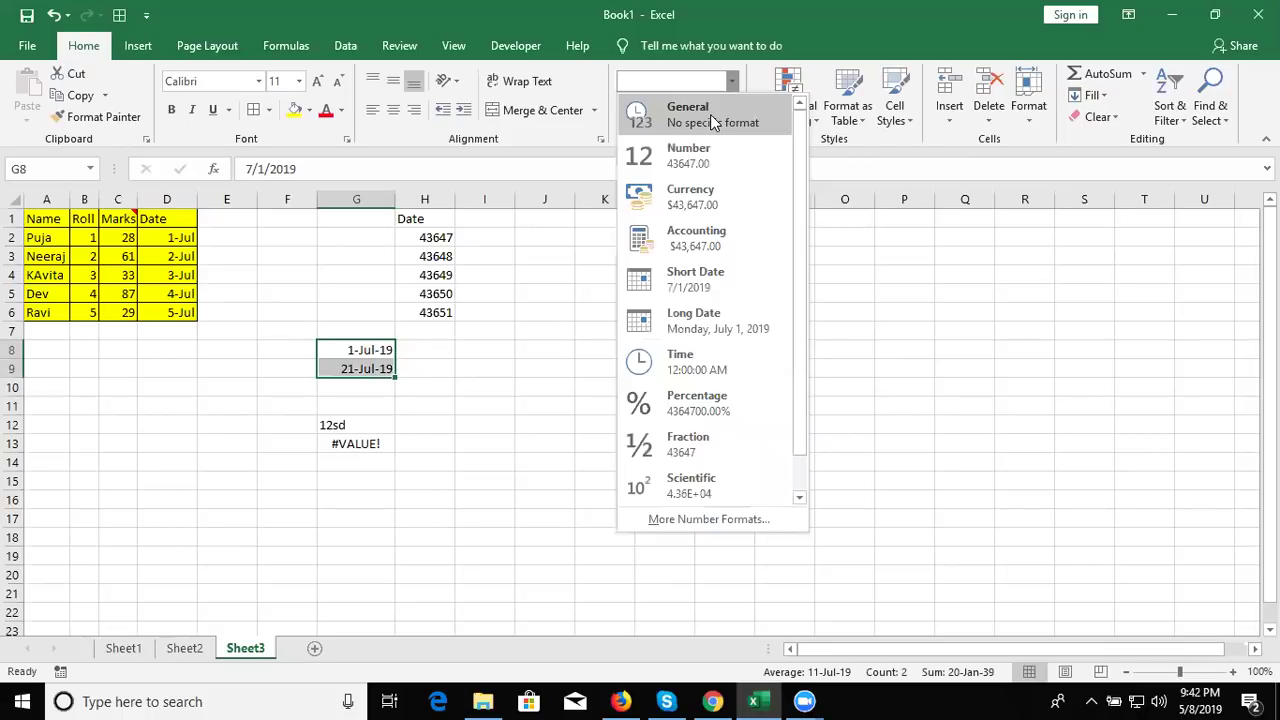
left_click(710, 114)
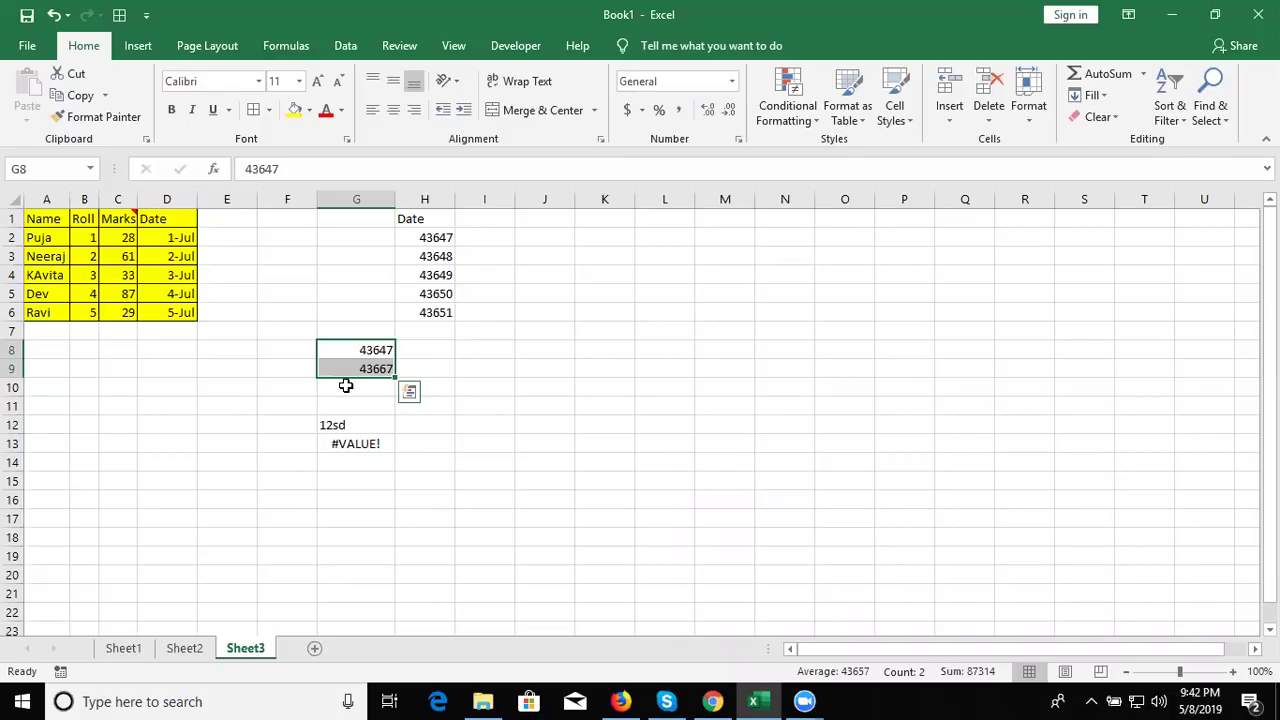
left_click(730, 82)
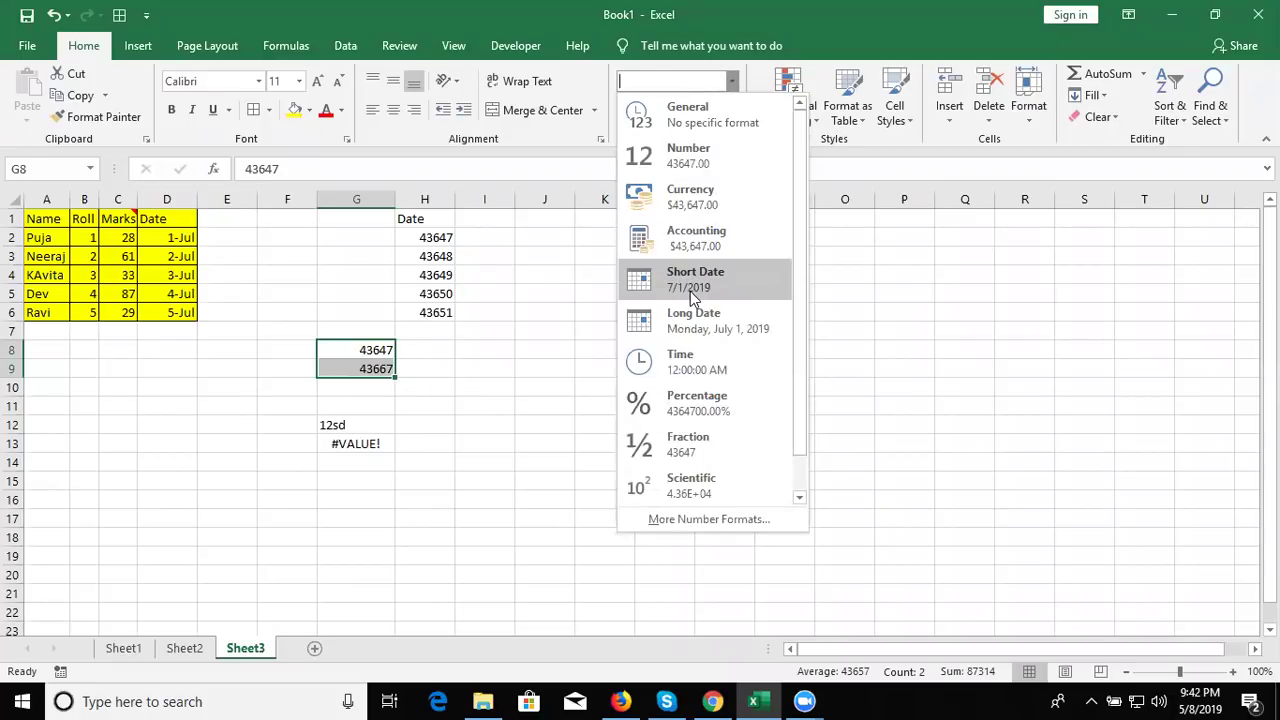
left_click(690, 291)
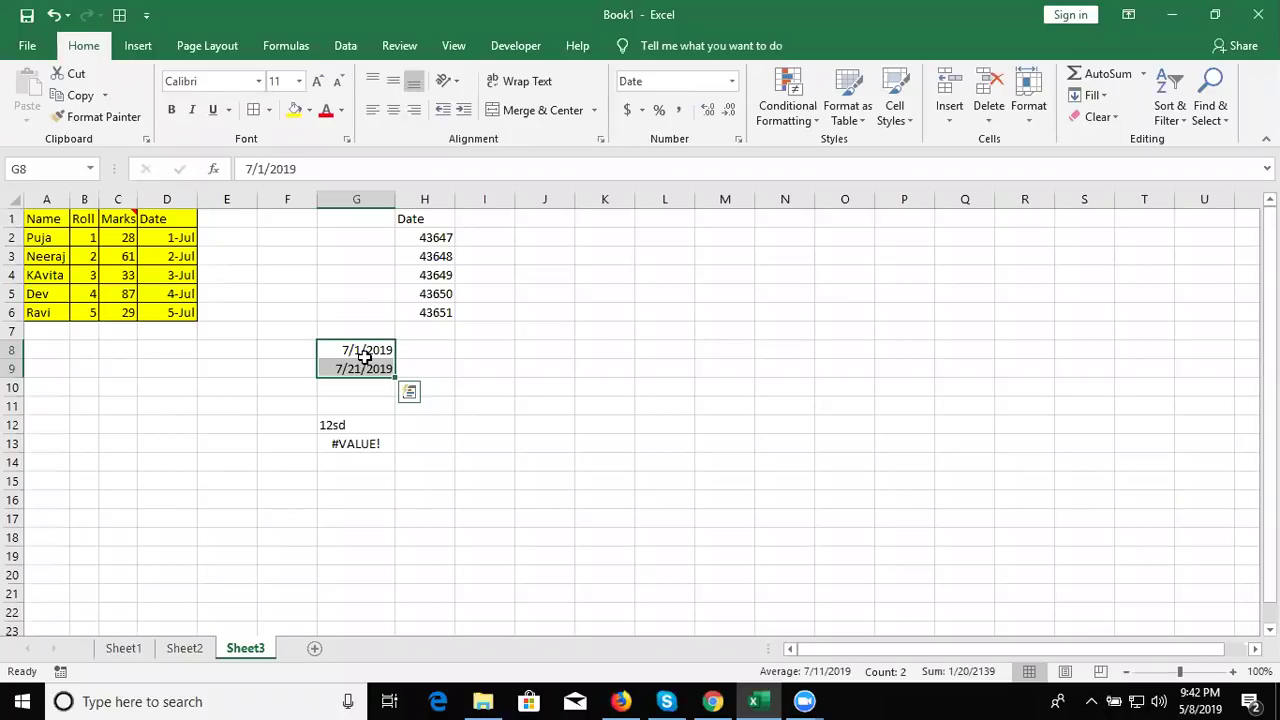
Copy the Date entries D2:D6 and paste only their values into I2:I6 with Paste Special
mouse_move(340, 350)
left_mouse_down()
mouse_move(171, 251)
mouse_move(171, 310)
left_mouse_up()
left_click(171, 251)
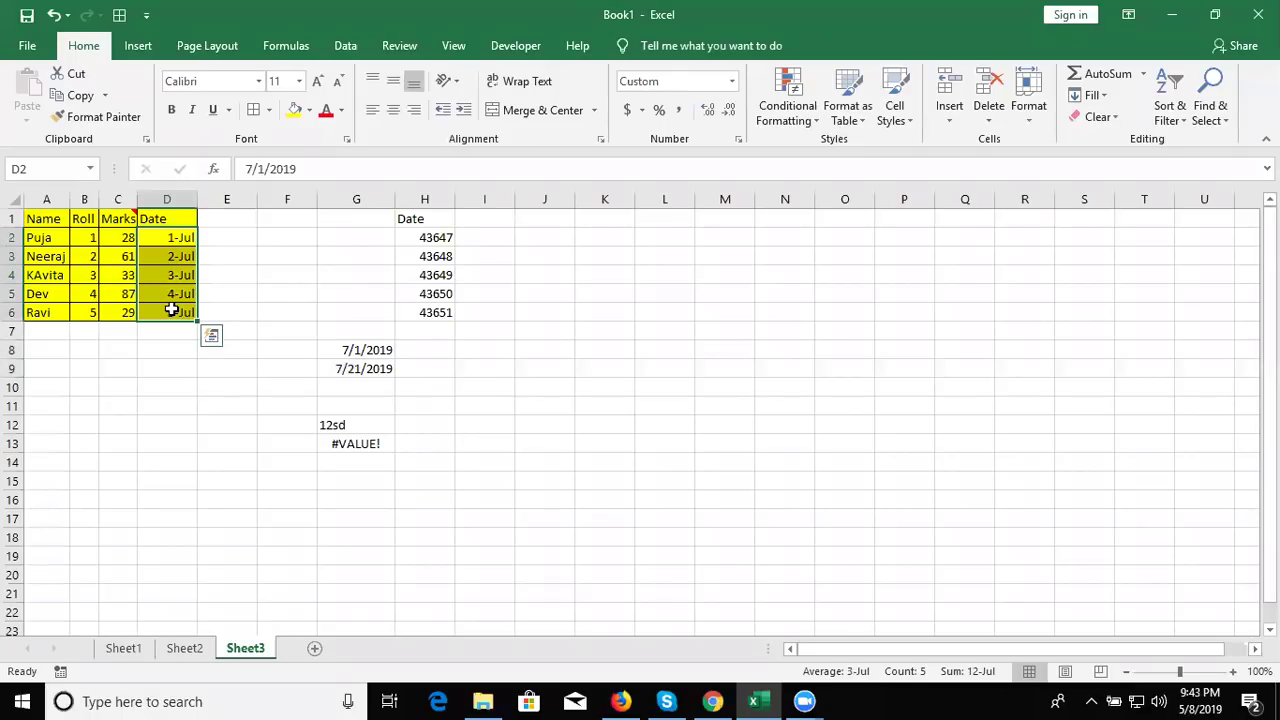
key("ctrl+c")
left_click(492, 241)
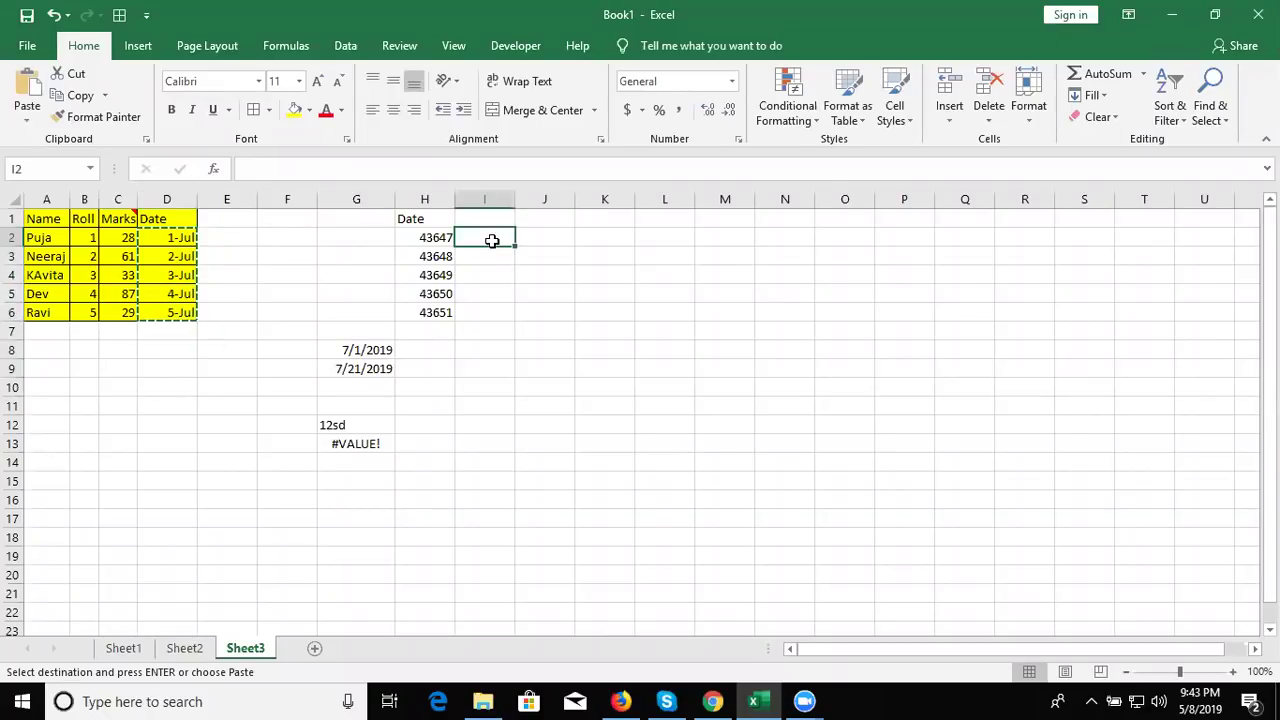
right_click(492, 241)
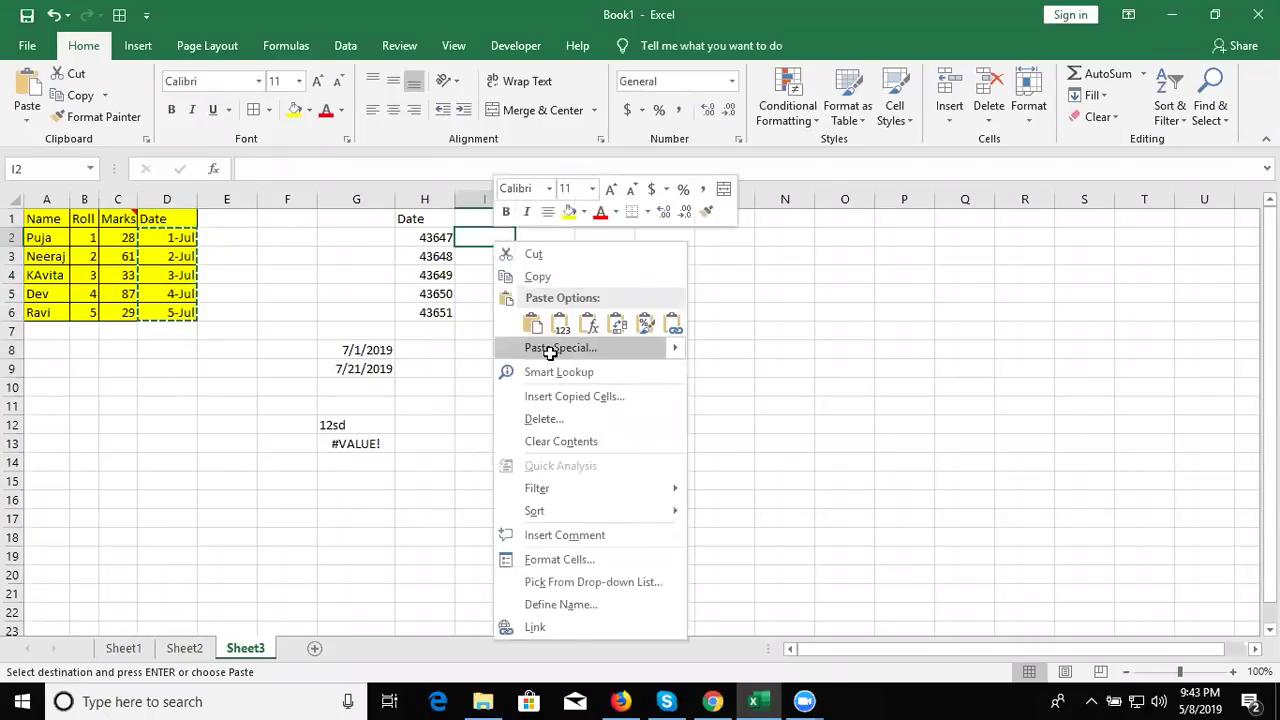
left_click(551, 352)
left_click(386, 283)
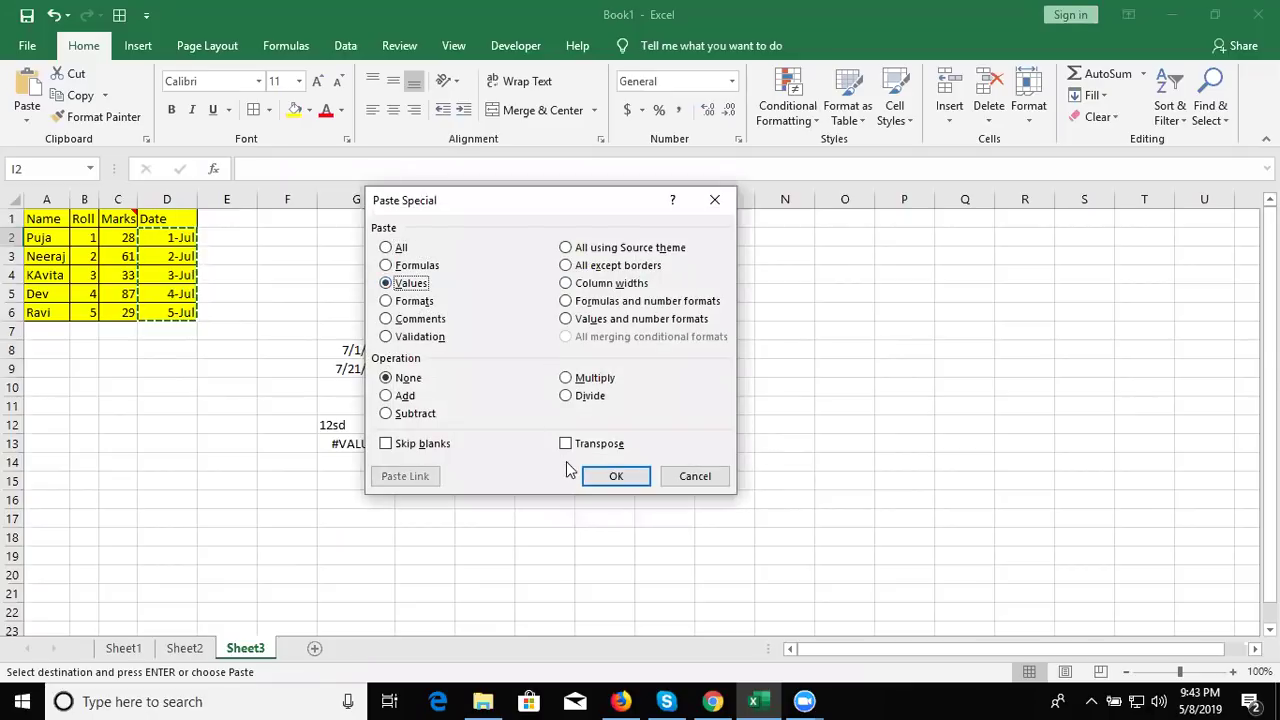
left_click(615, 478)
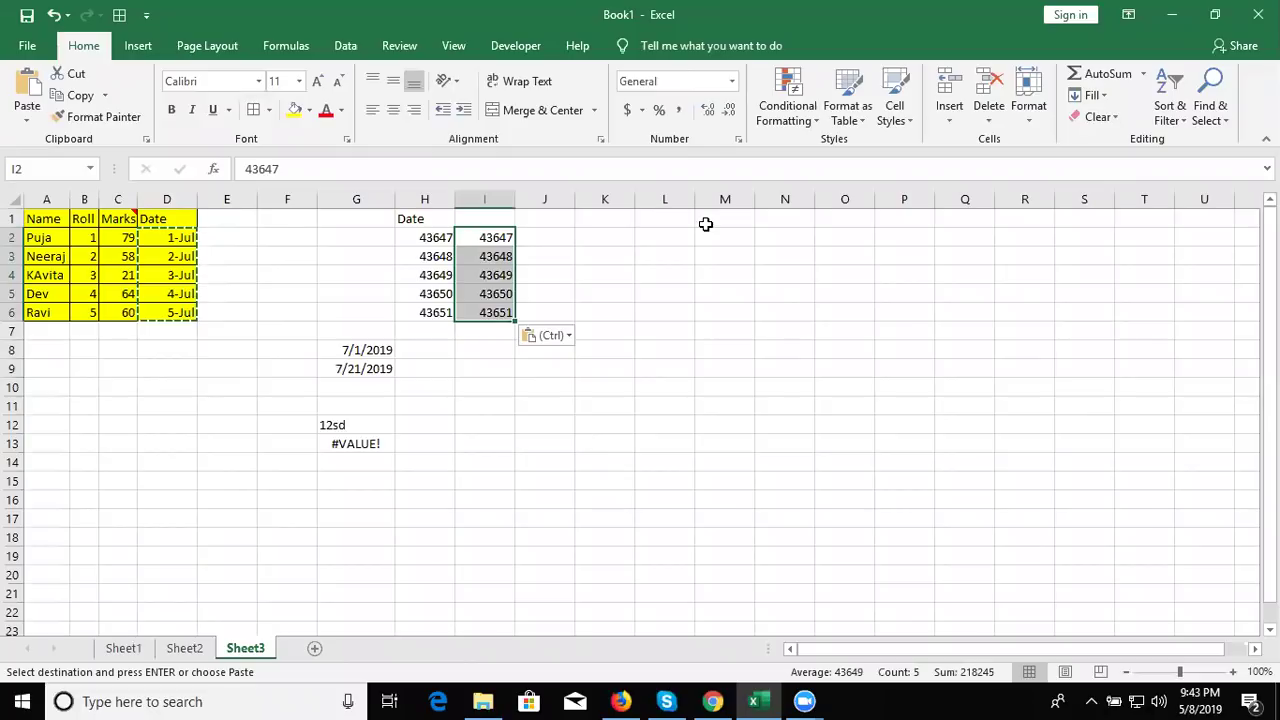
Format I2:I6 as Short Date, then as d-mmm-yy (1-Jul-19 through 5-Jul-19)
left_click(732, 84)
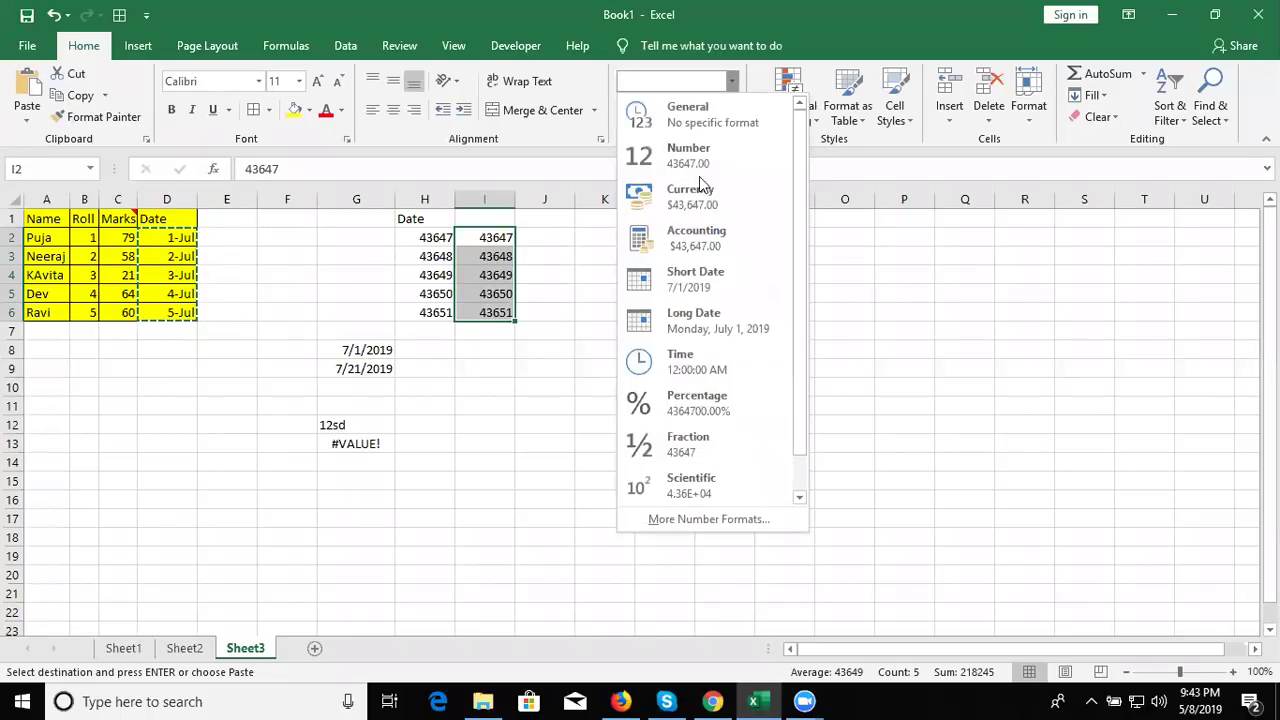
left_click(690, 285)
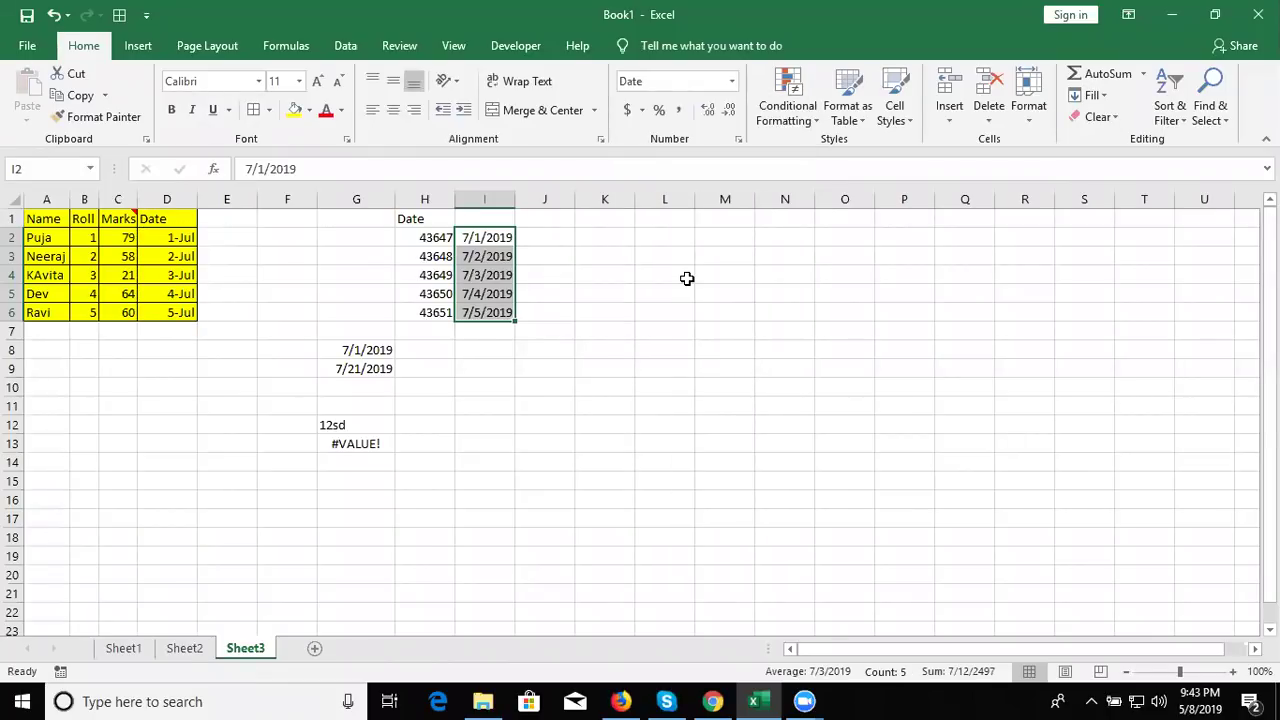
key("ctrl+shift+3")
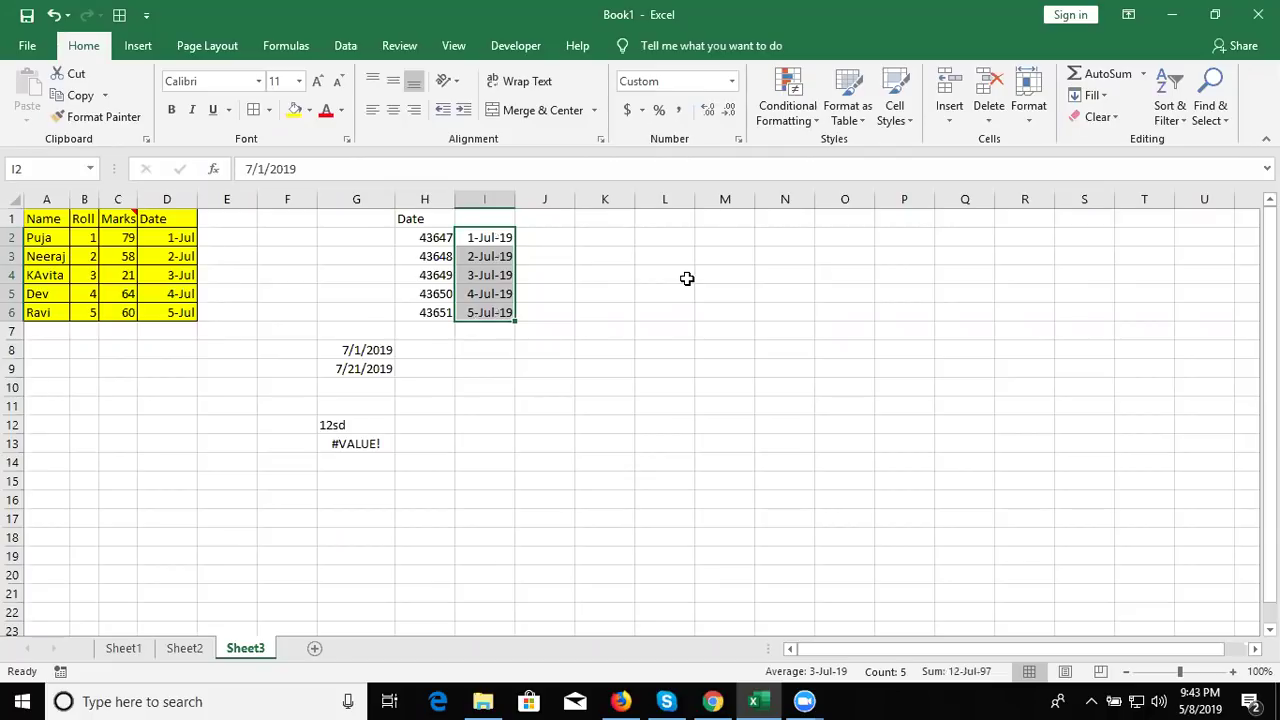
Copy D1:D6 and Paste Special it into K1 using Values and number formats
left_click(170, 218)
left_click_drag(170, 218, 173, 307)
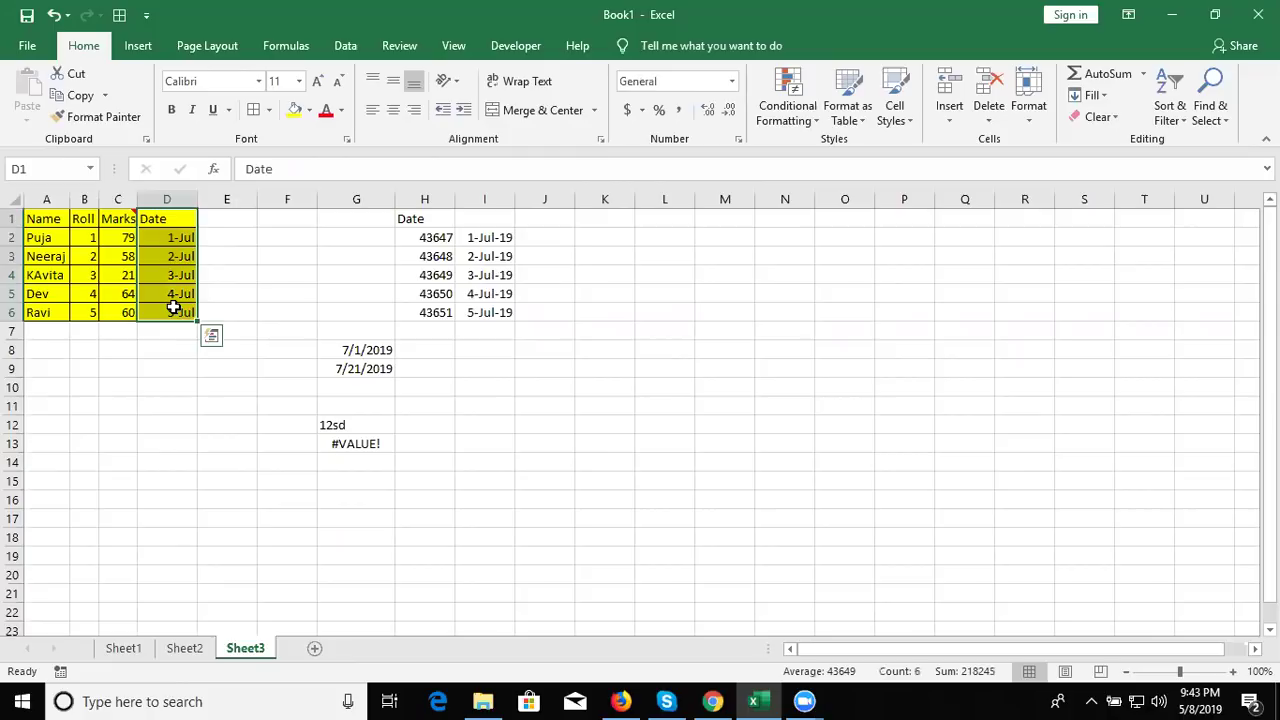
key("ctrl+c")
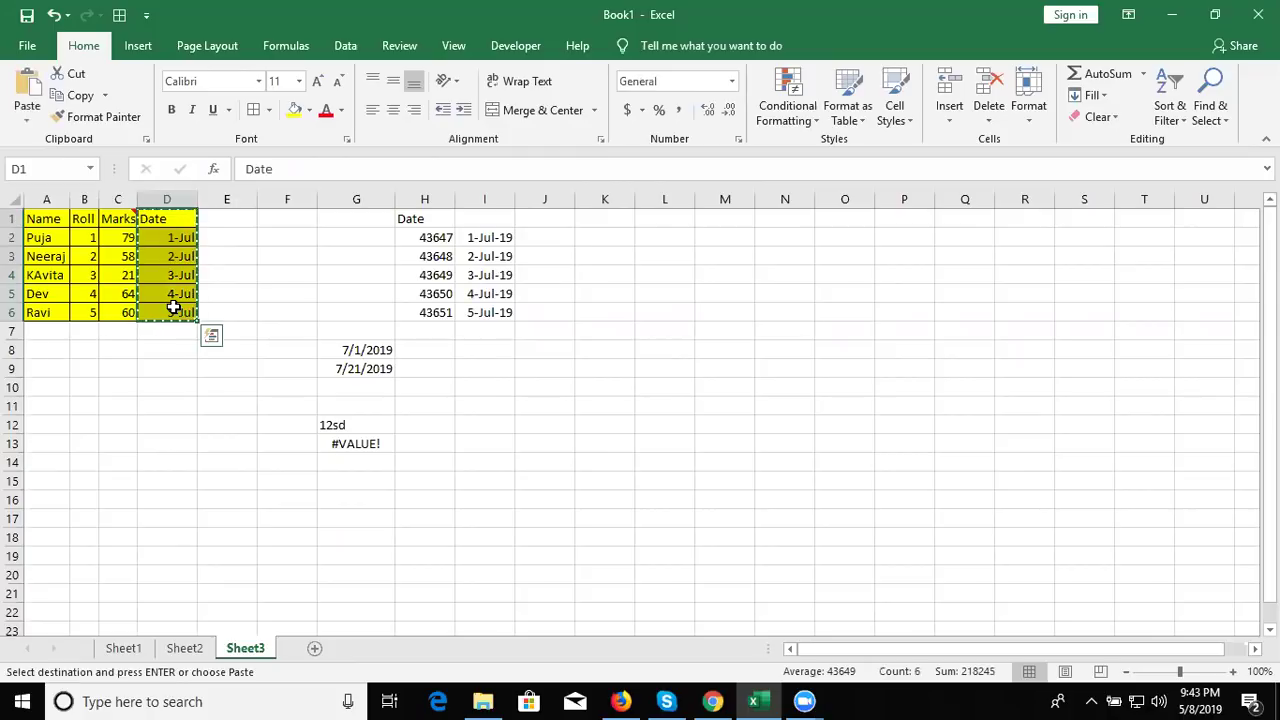
left_click(591, 222)
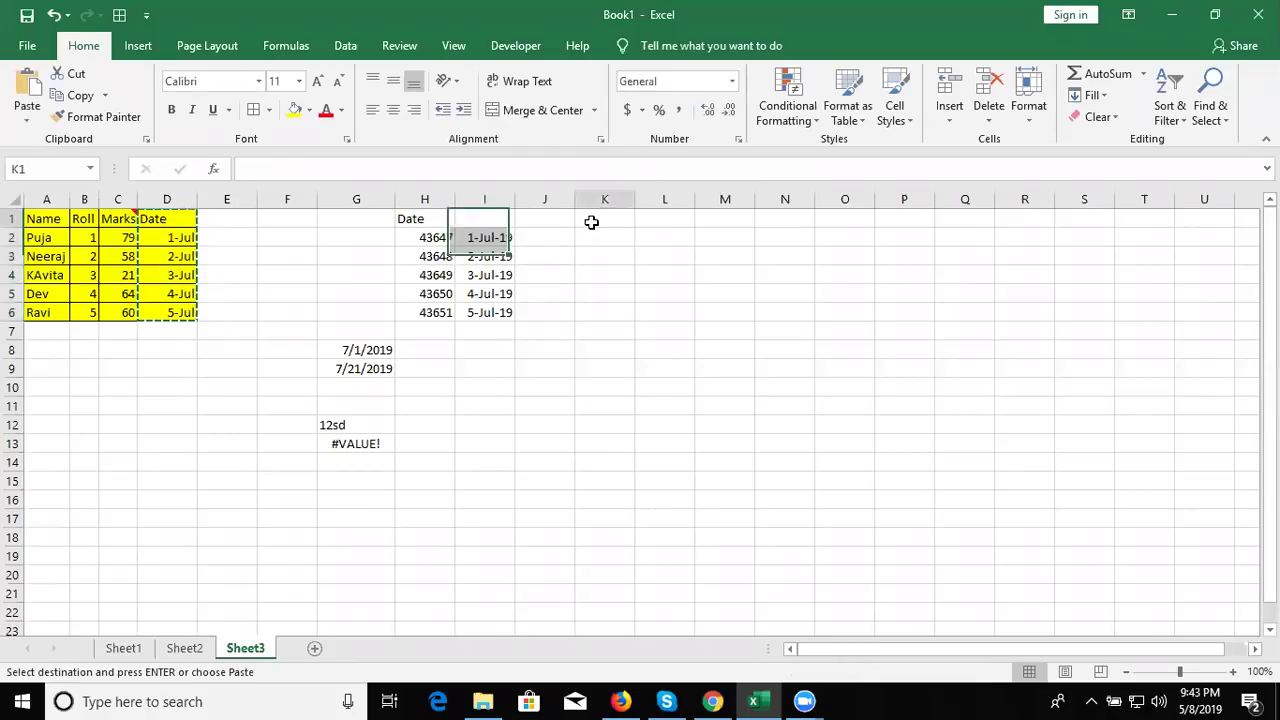
right_click(594, 230)
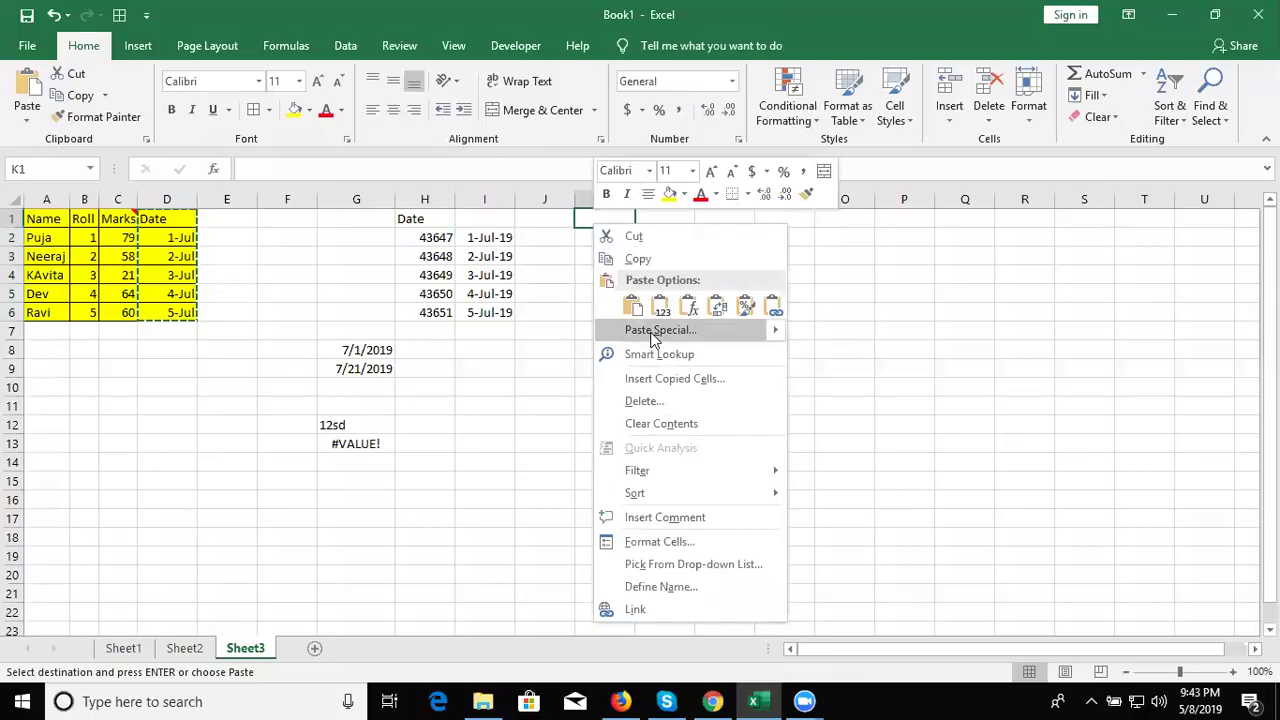
left_click(652, 333)
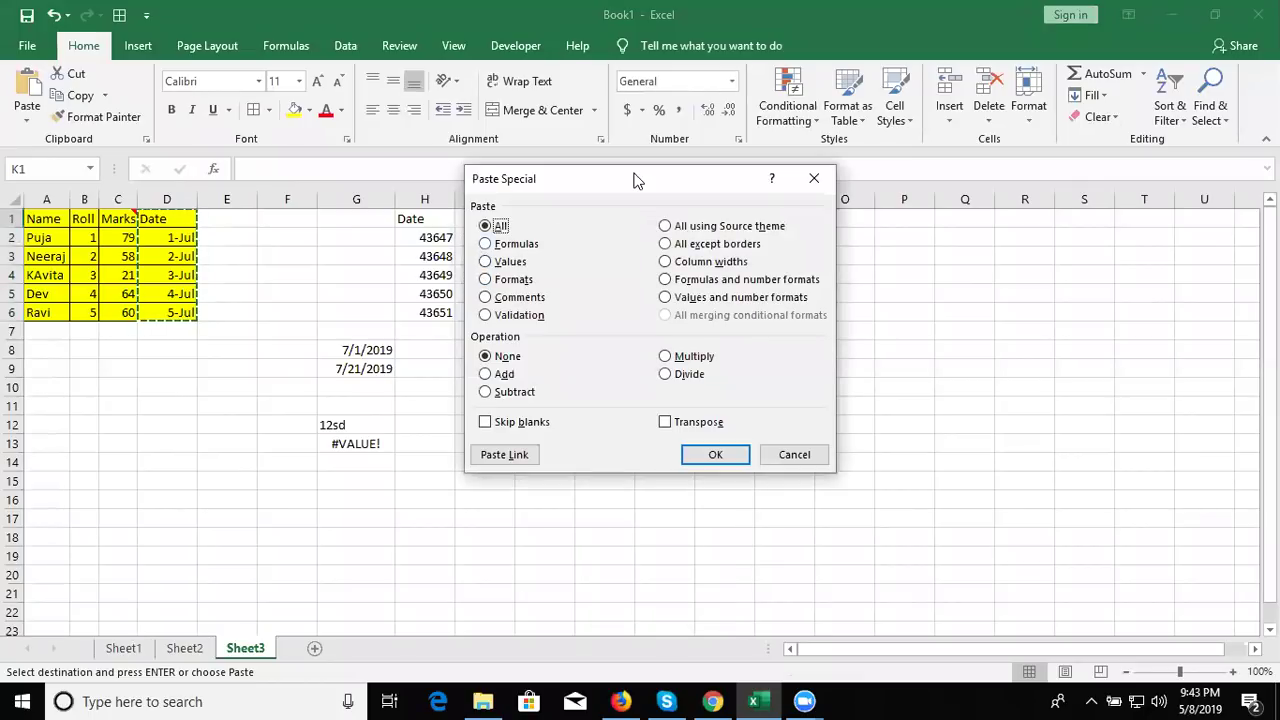
left_click_drag(636, 182, 441, 188)
left_click(519, 302)
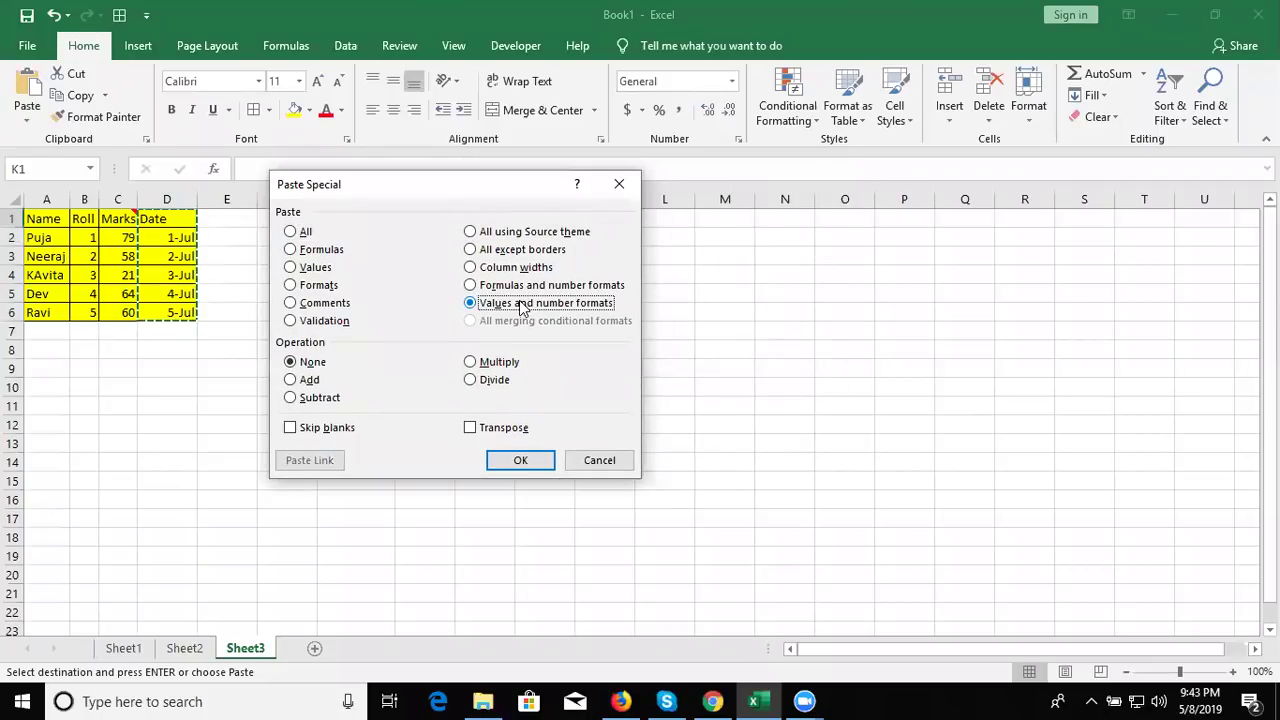
left_click(519, 287)
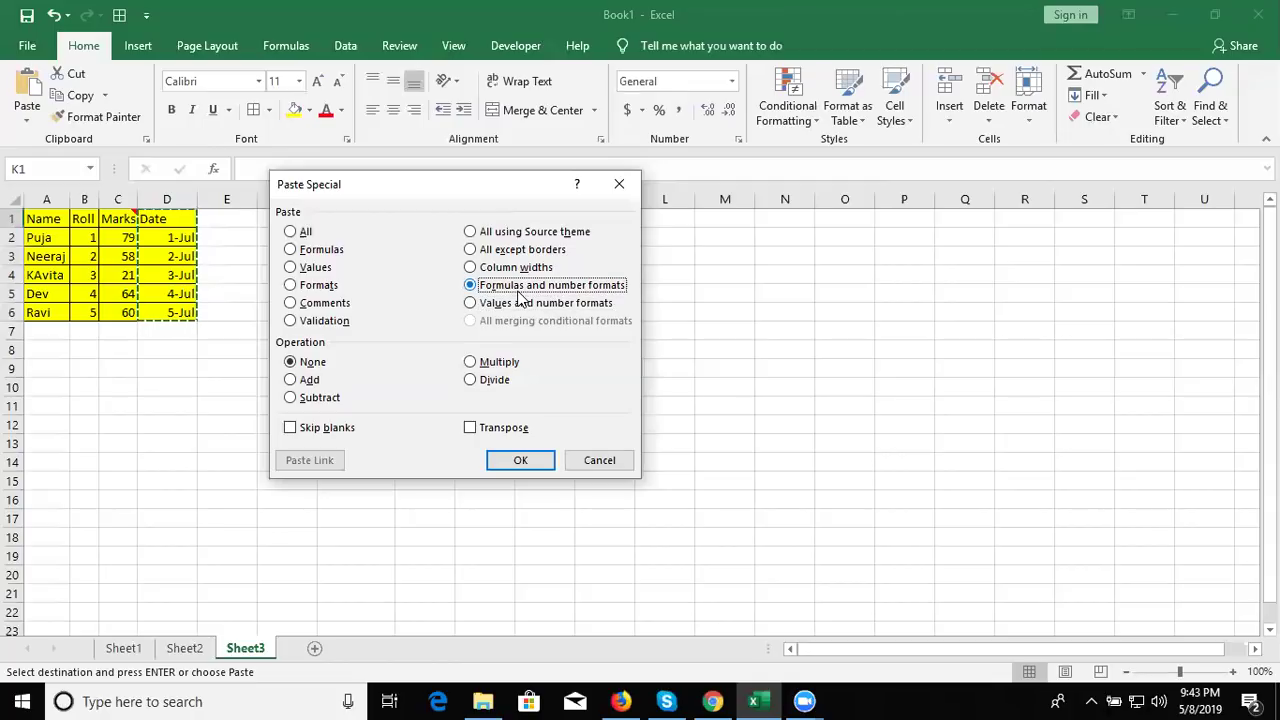
left_click(519, 305)
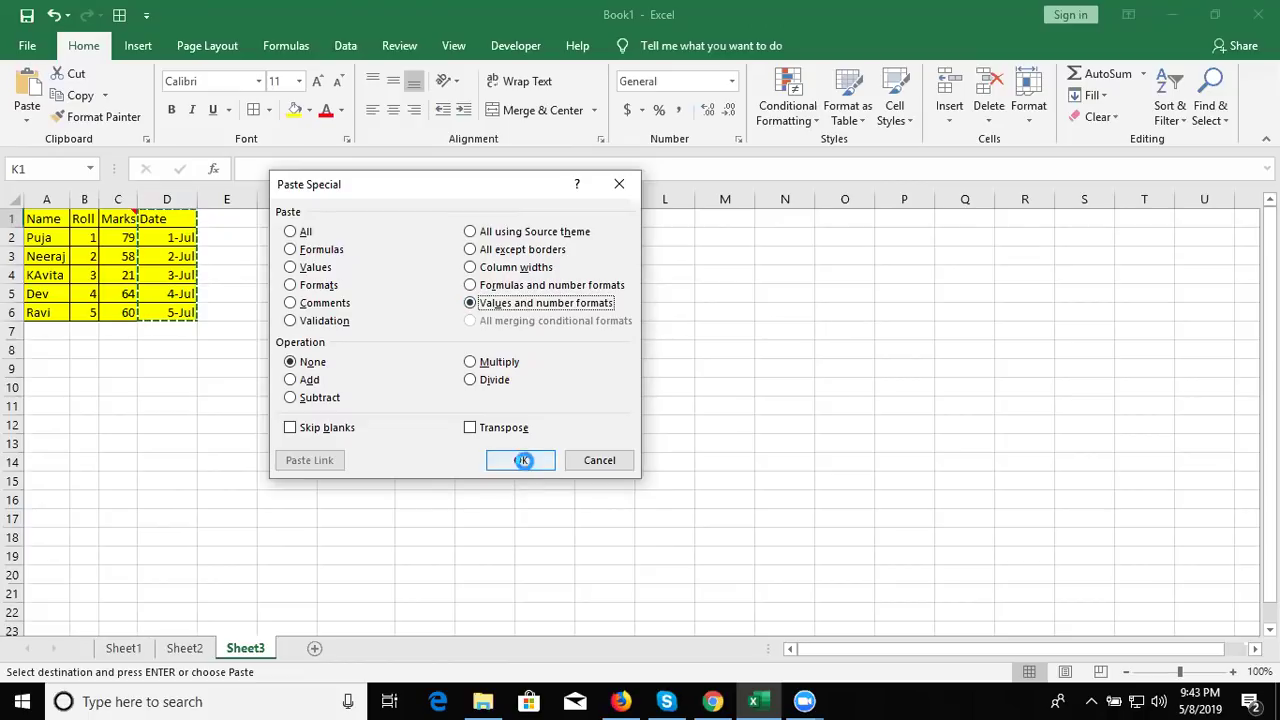
left_click(522, 462)
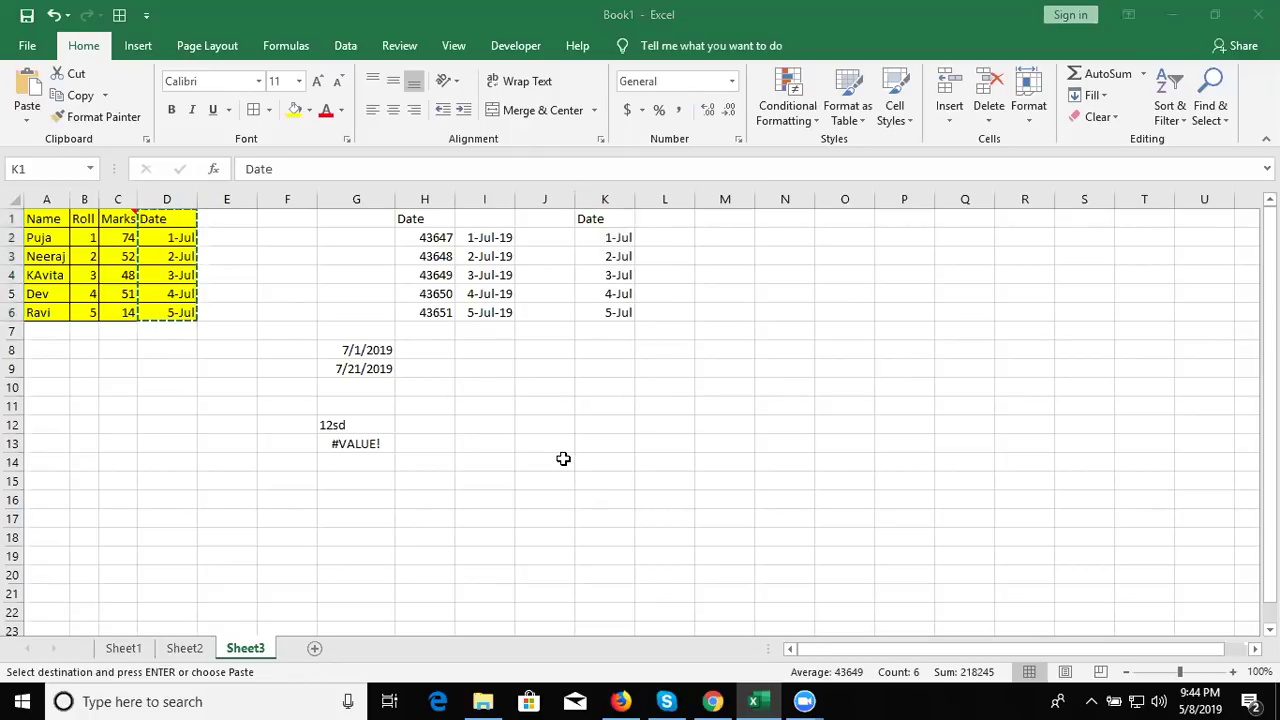
Re-enter cell F4 so the Marks values recalculate to 77, 40, 24, 13, 26
left_click(229, 236)
mouse_move(117, 218)
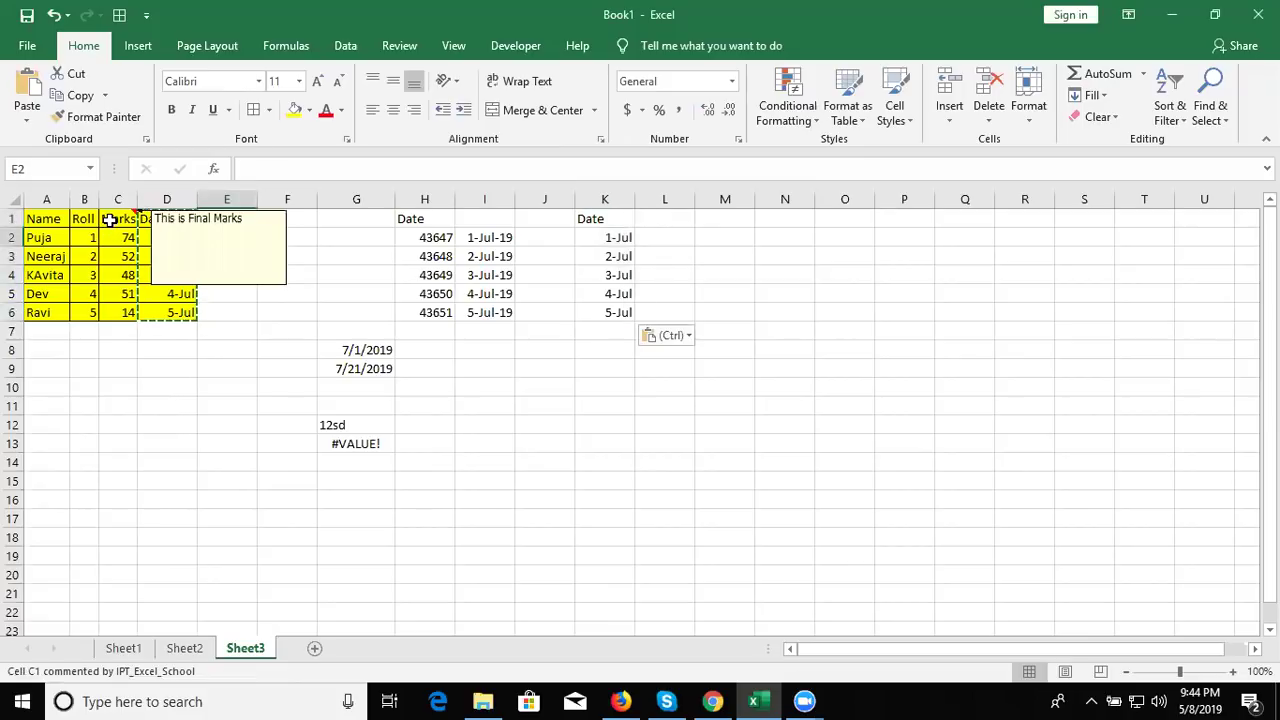
left_click(330, 290)
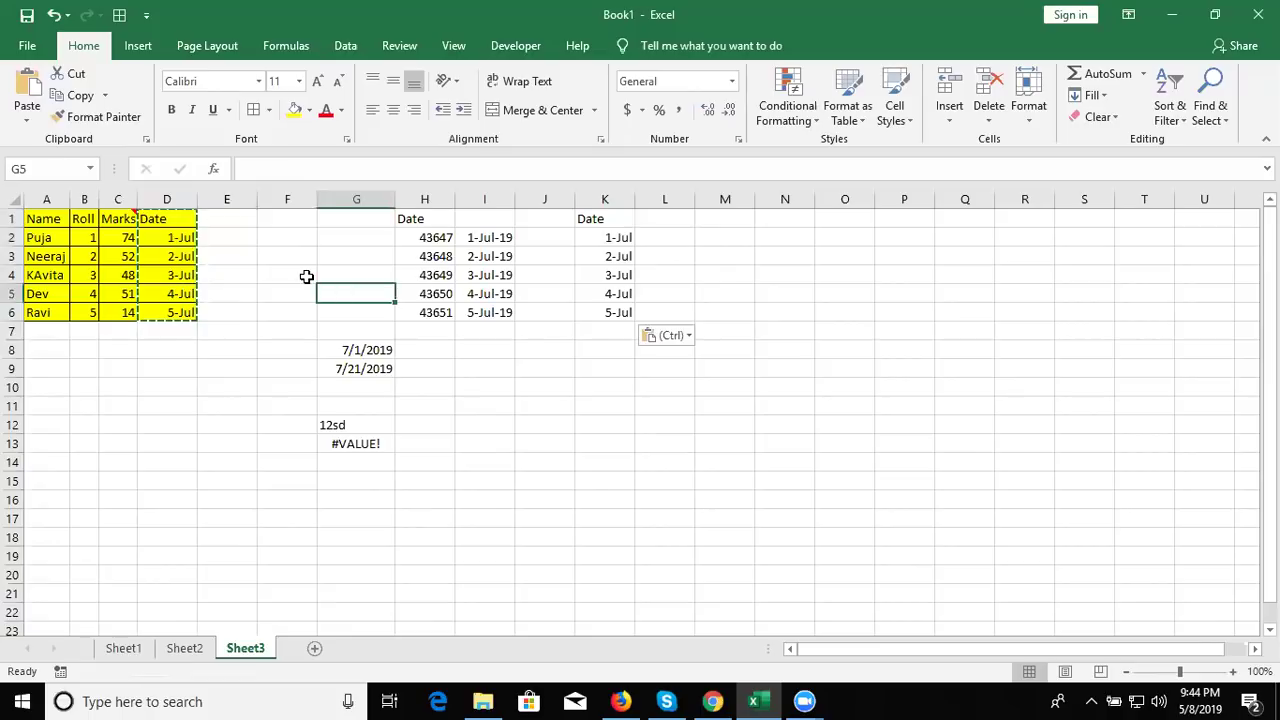
left_click(306, 276)
key("Return")
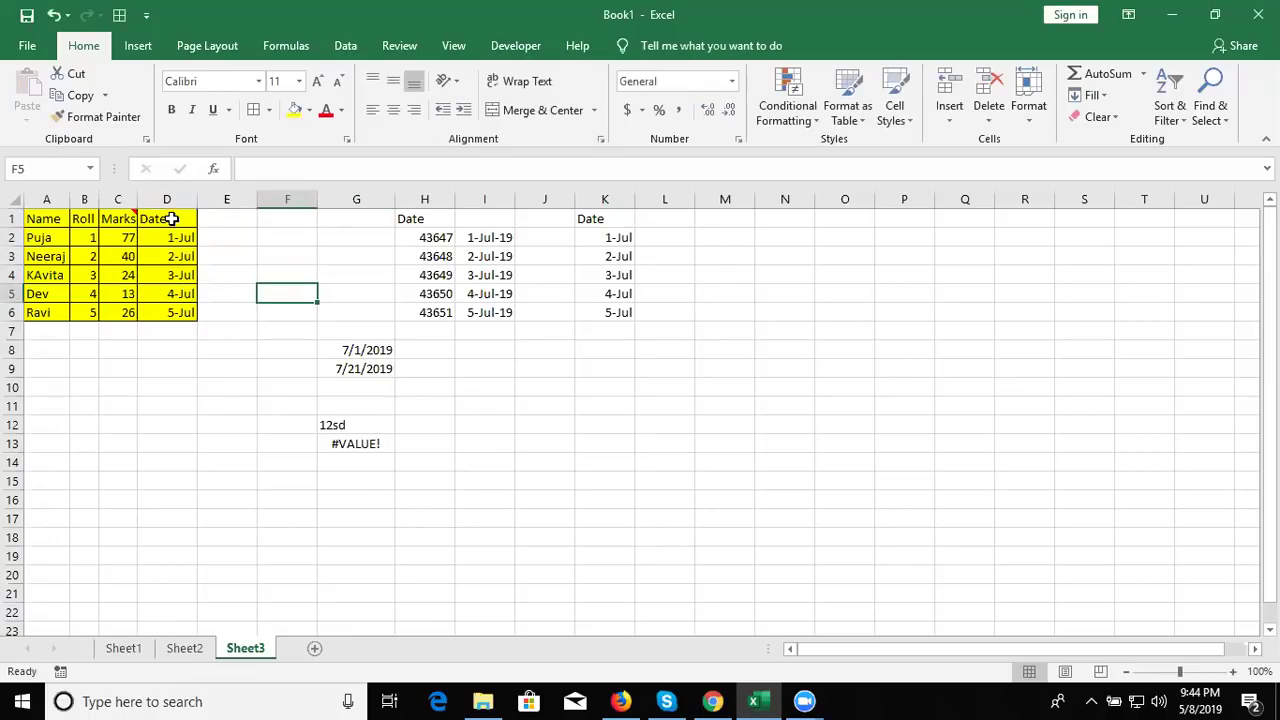
Insert a comment on the Date header cell D1 and close the comment box
right_click(171, 218)
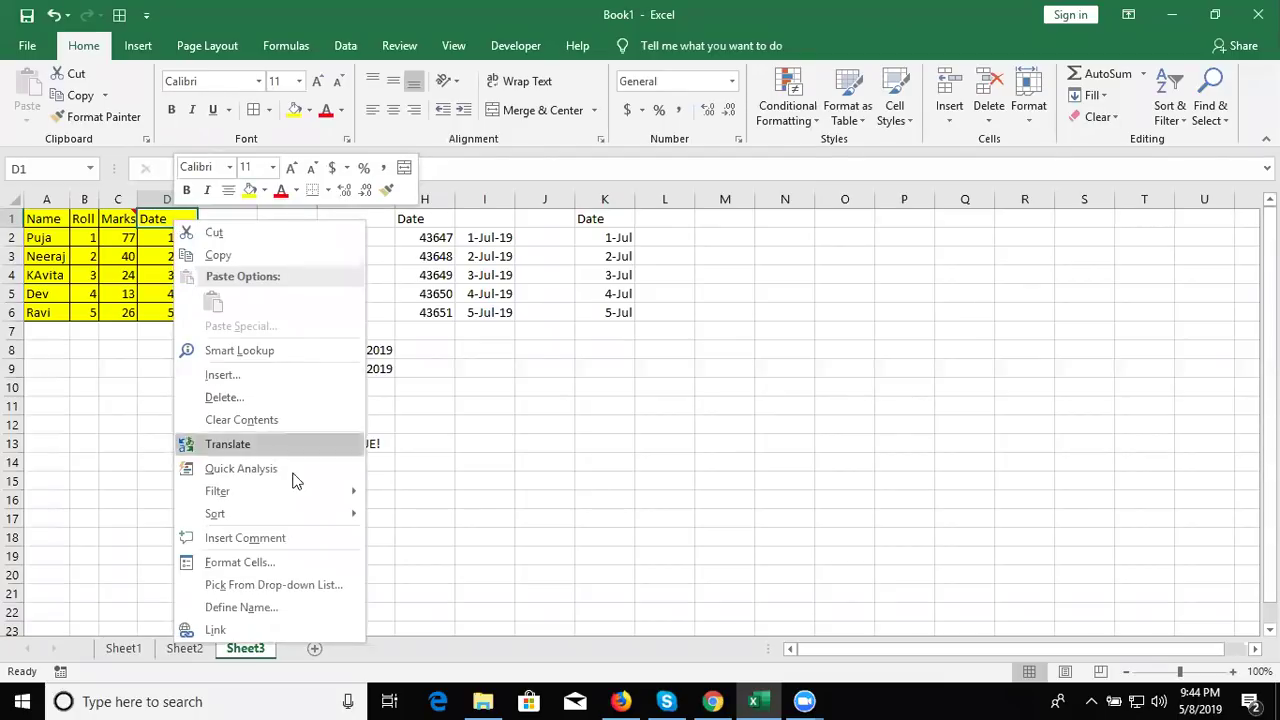
left_click(276, 546)
left_click(503, 460)
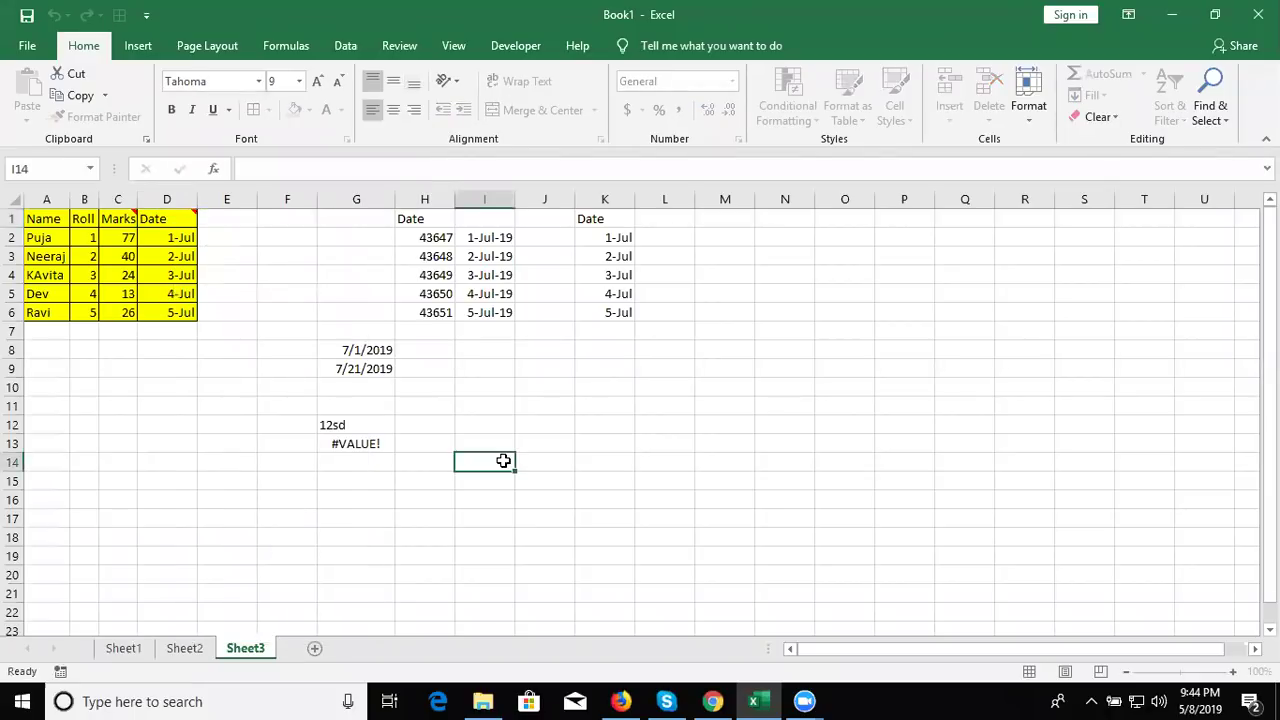